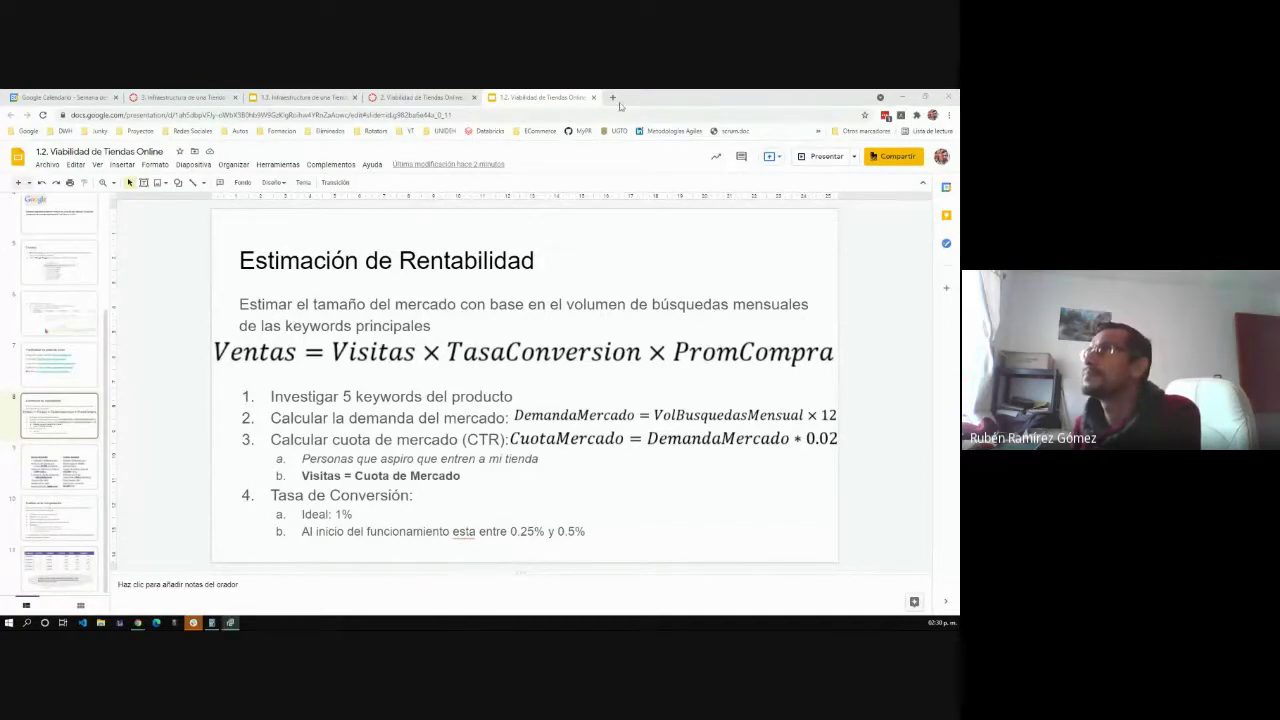
Open a new Chrome tab and go to Google Ads from the Google apps grid.
{"action": "key", "text": "ctrl+t"}
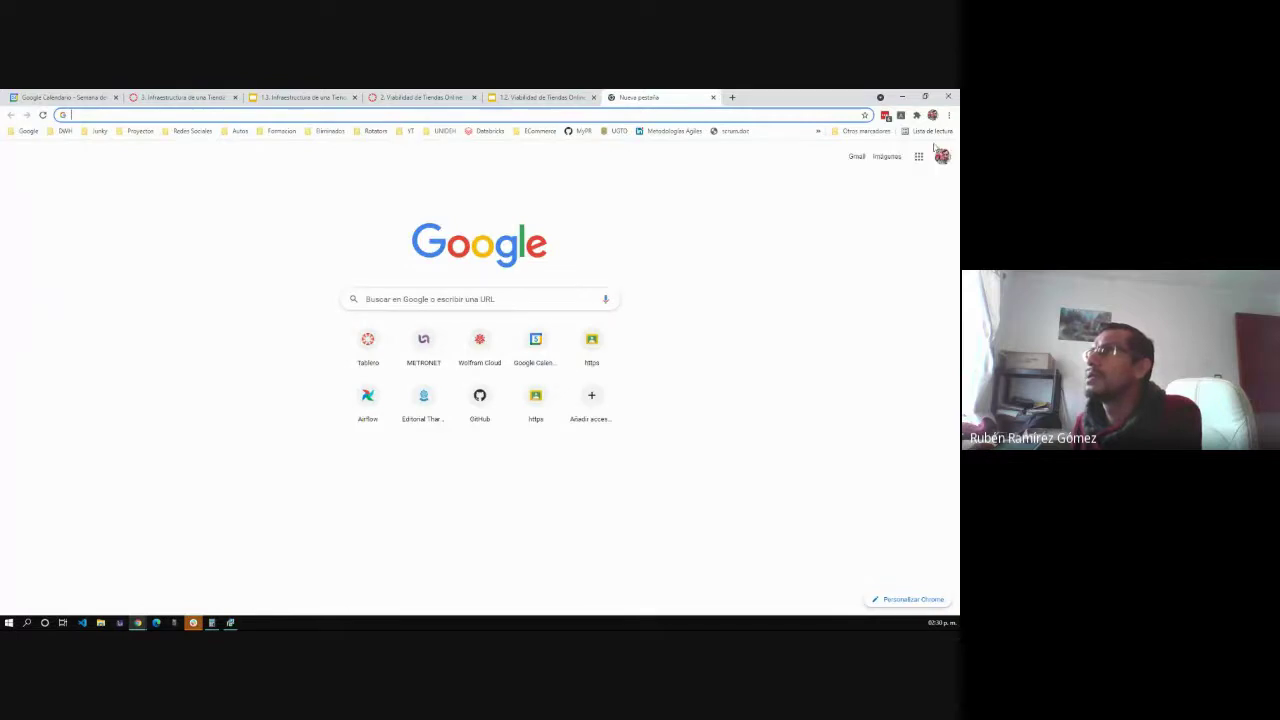
{"action": "left_click", "coordinate": [915, 160]}
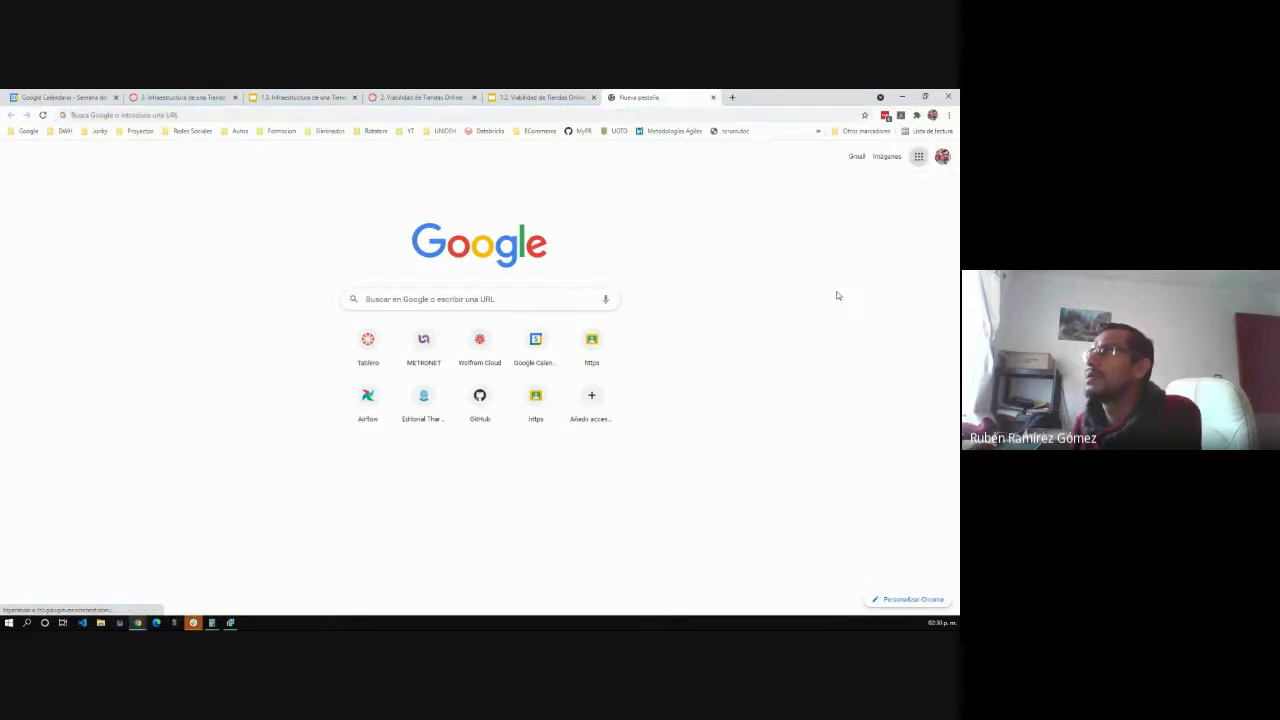
{"action": "left_click", "coordinate": [924, 196]}
{"action": "left_click", "coordinate": [918, 158]}
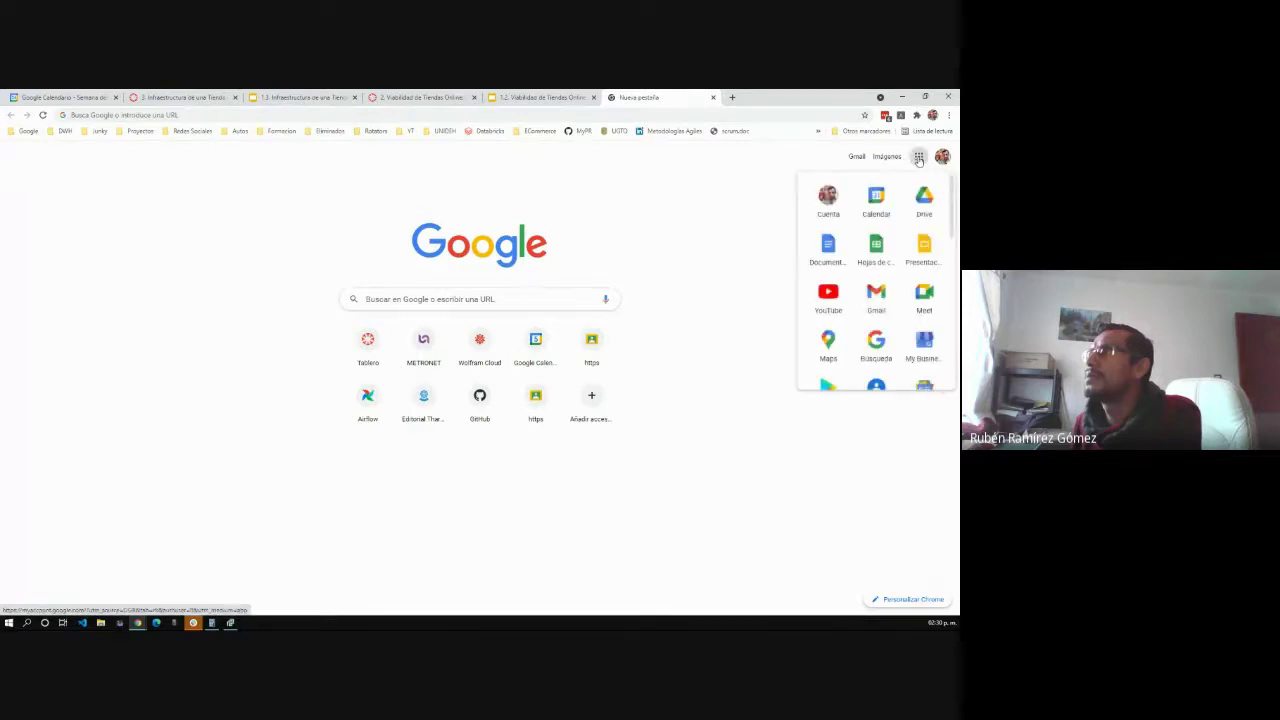
{"action": "left_click_drag", "start_coordinate": [951, 216], "coordinate": [950, 353]}
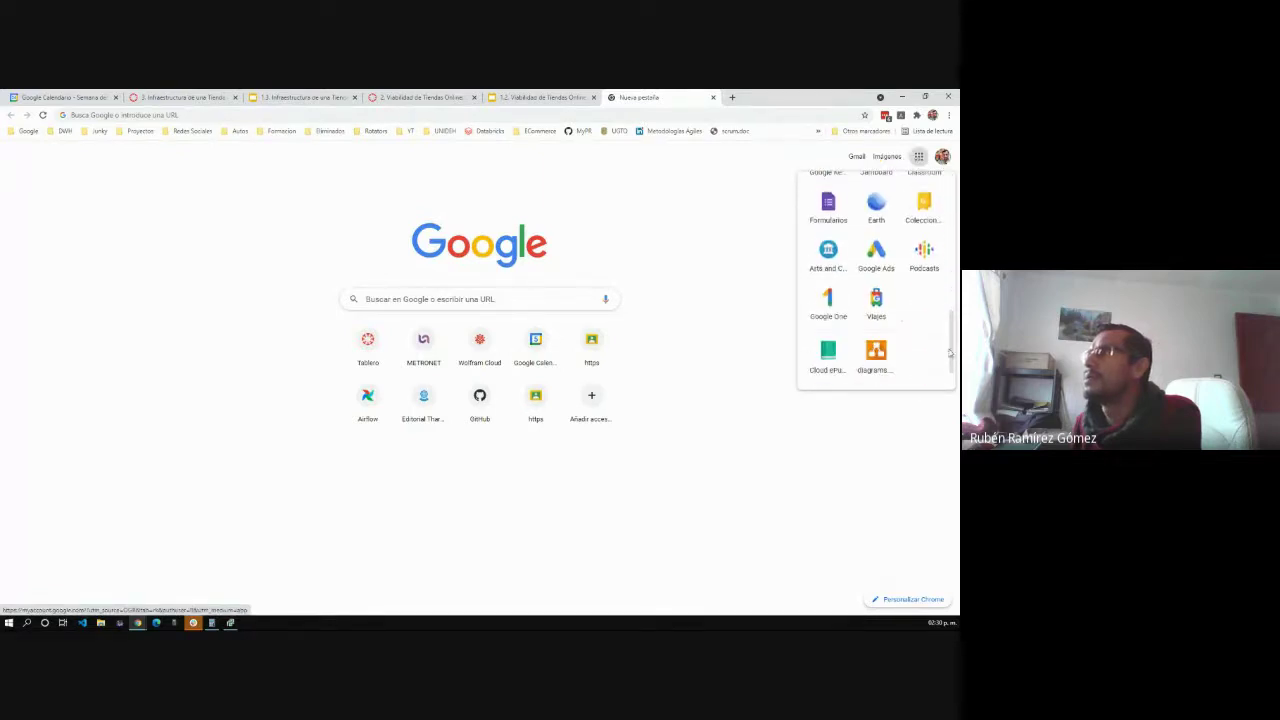
{"action": "left_click", "coordinate": [877, 258]}
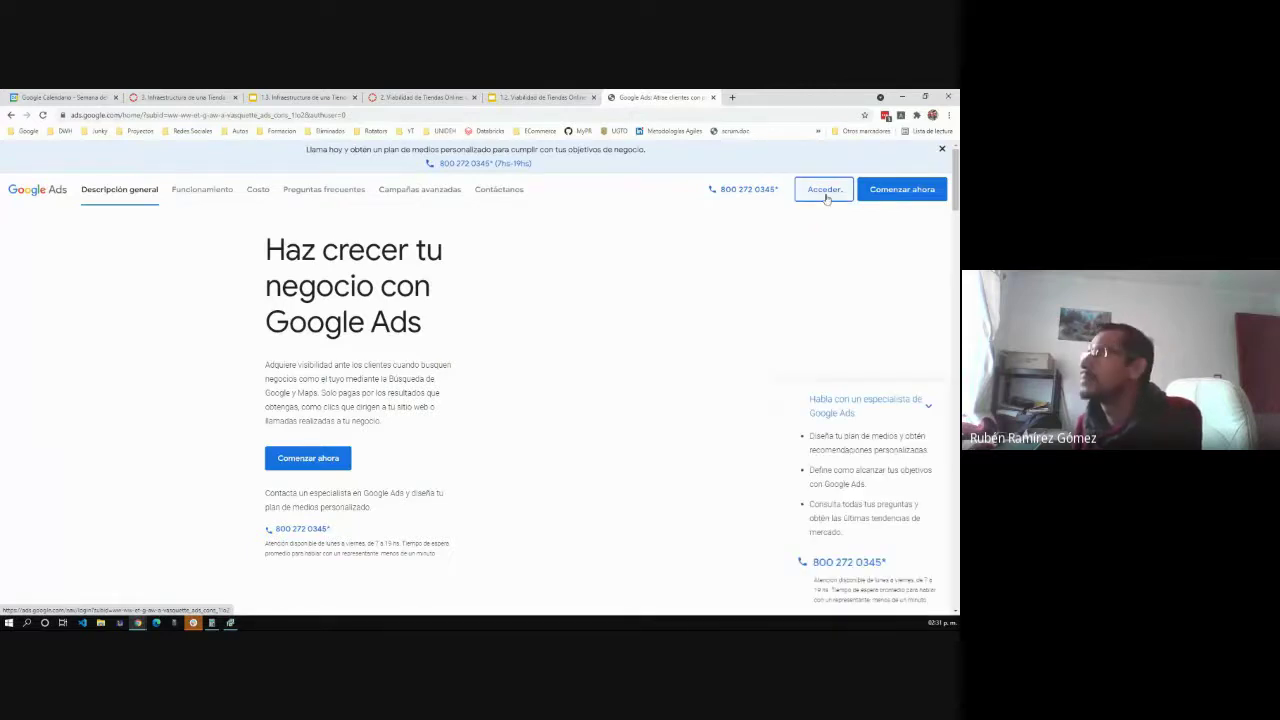
Sign in to Google Ads to reach the campaign overview with the 'Título 1' Smart campaign draft.
{"action": "left_click", "coordinate": [824, 196]}
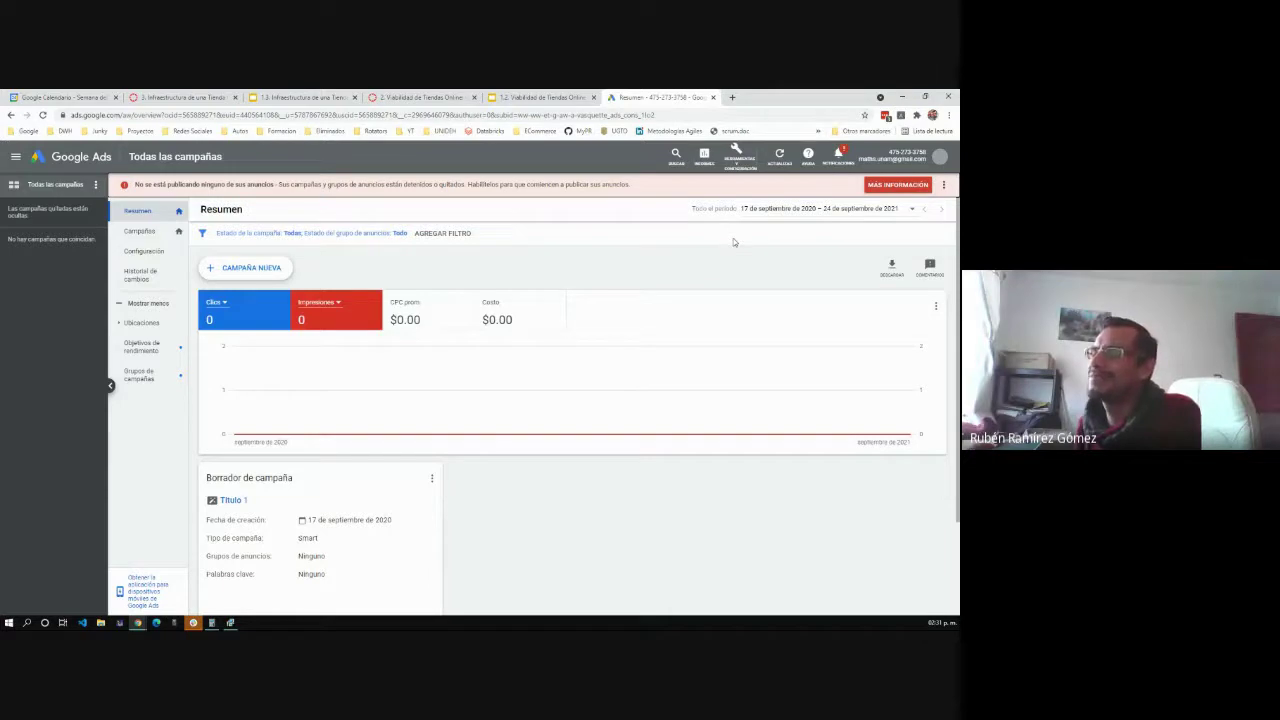
{"action": "key", "text": "/"}
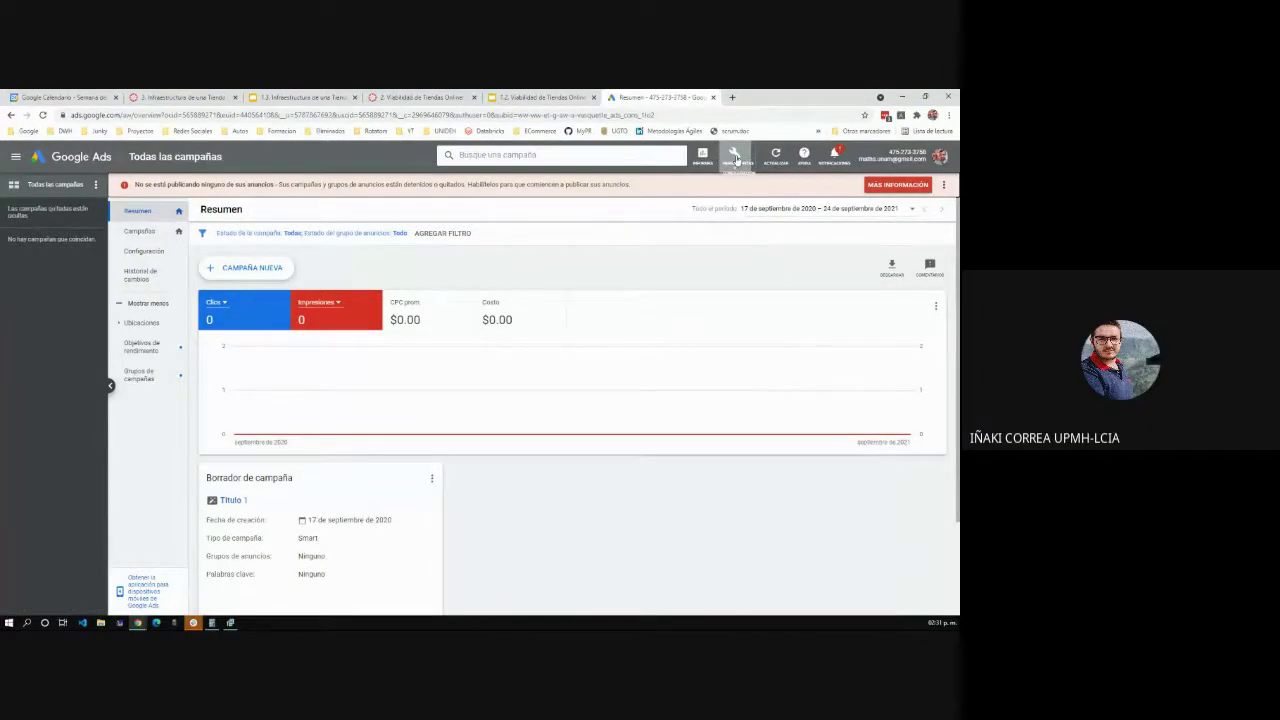
{"action": "left_click", "coordinate": [735, 158]}
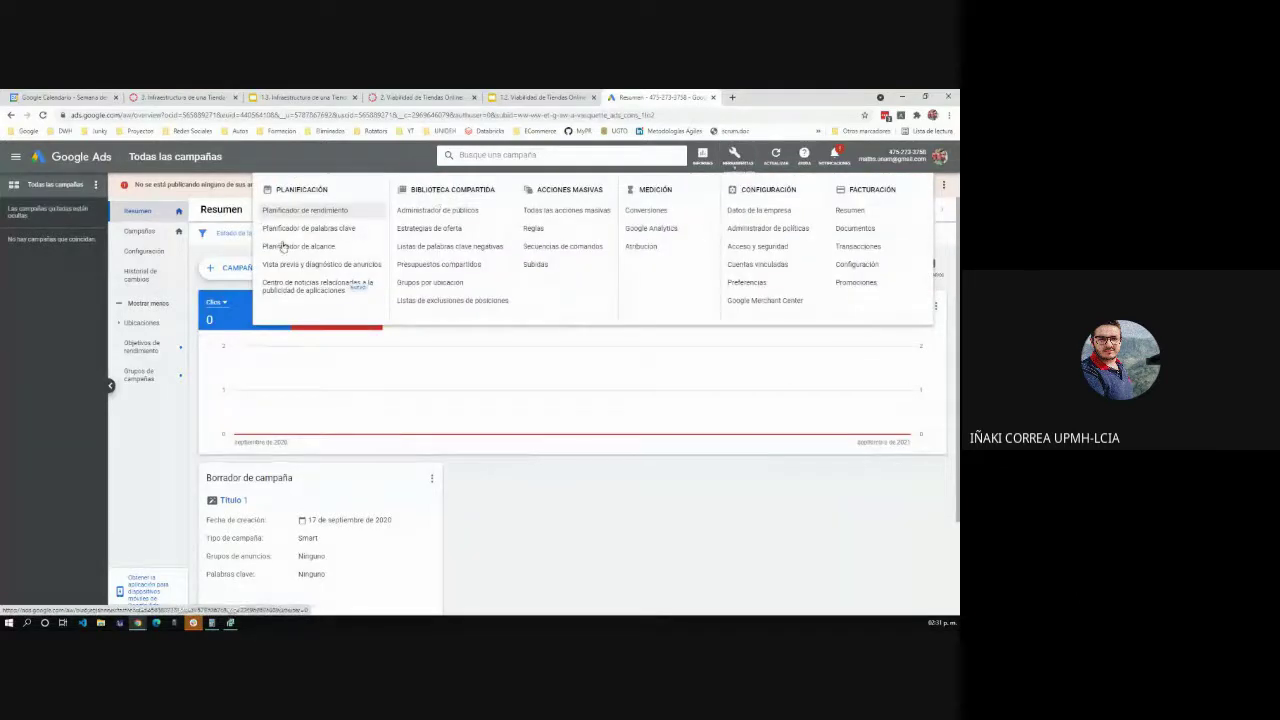
{"action": "left_click", "coordinate": [335, 150]}
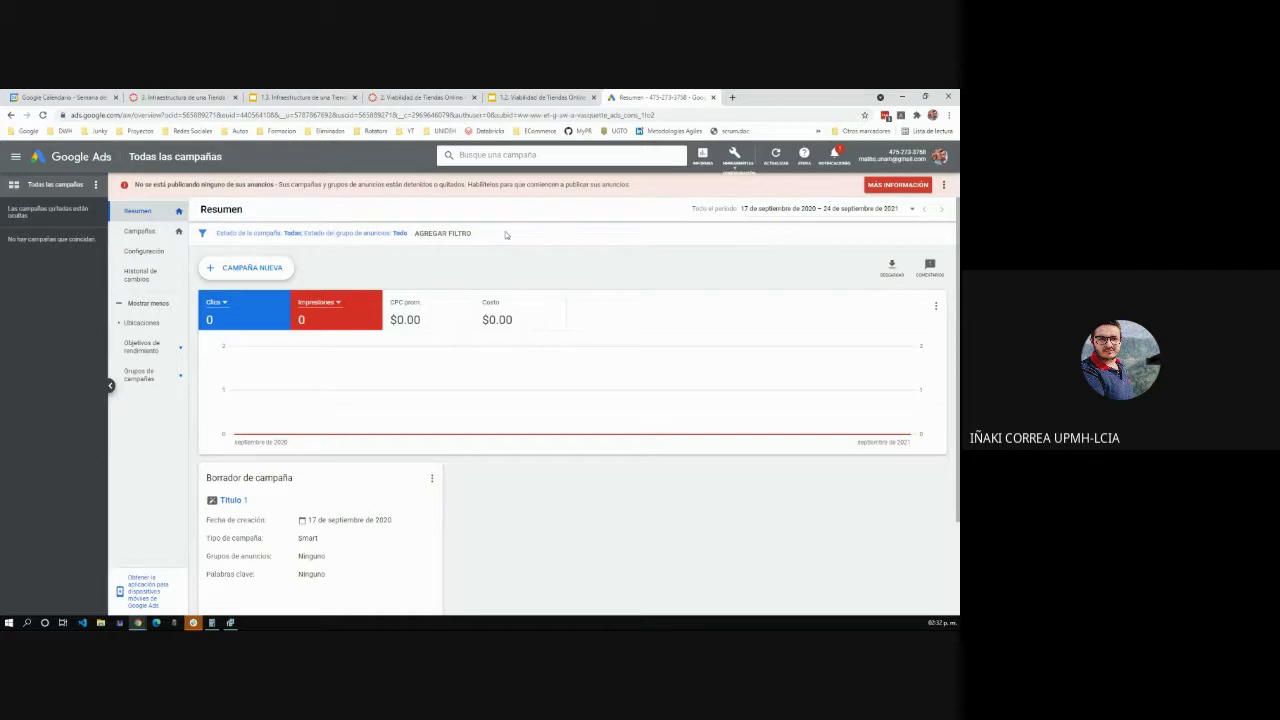
{"action": "left_click_drag", "start_coordinate": [216, 233], "coordinate": [474, 238]}
{"action": "left_click", "coordinate": [463, 234]}
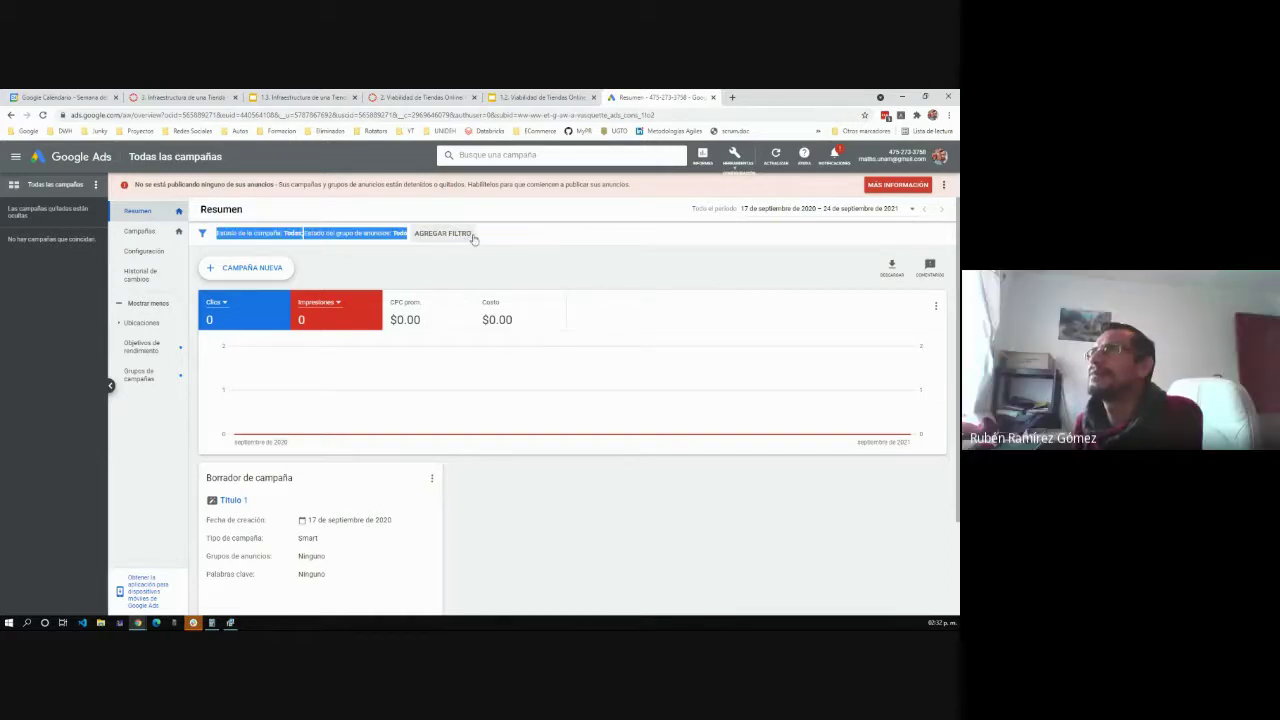
{"action": "left_click", "coordinate": [351, 187]}
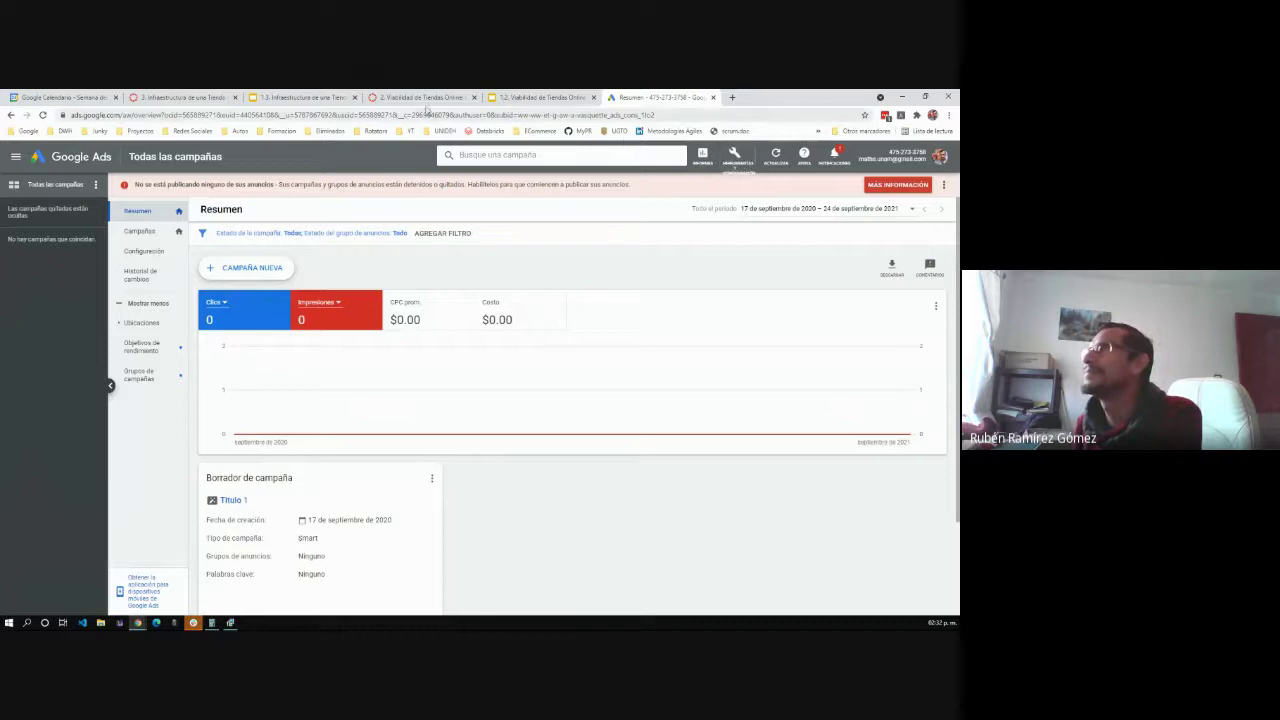
{"action": "left_click", "coordinate": [536, 98]}
{"action": "left_click", "coordinate": [664, 100]}
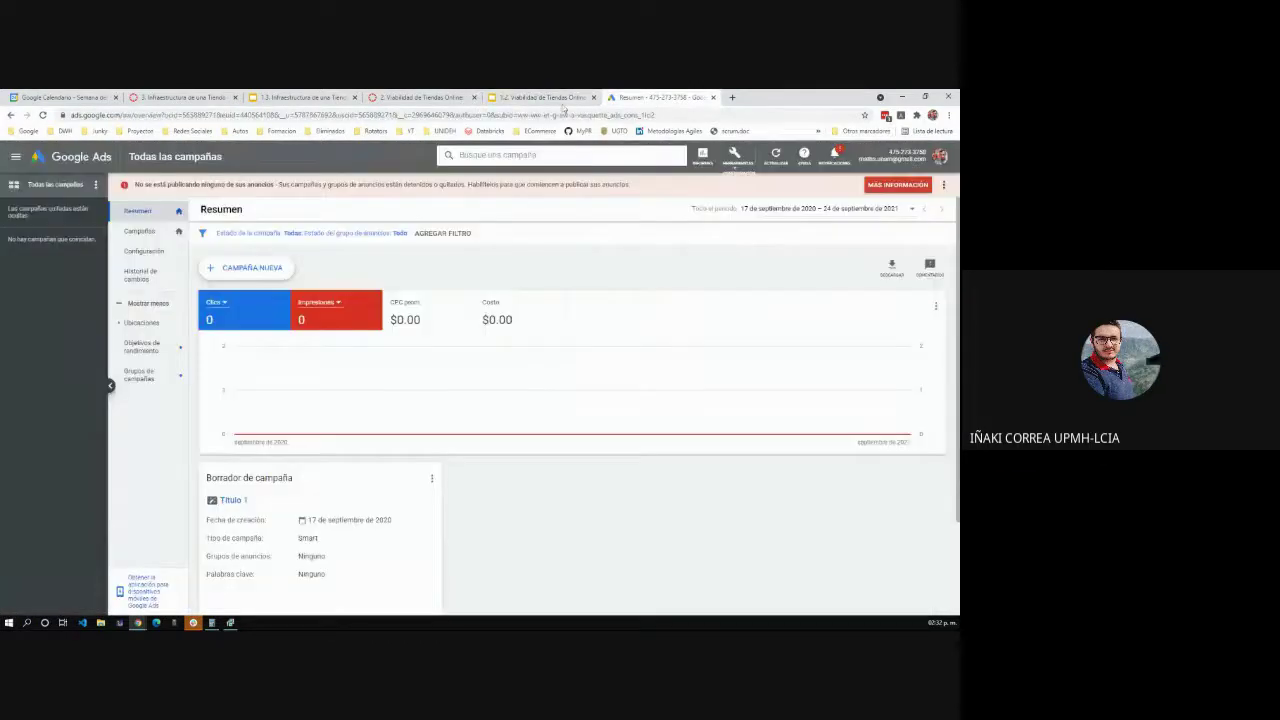
{"action": "left_click", "coordinate": [541, 100]}
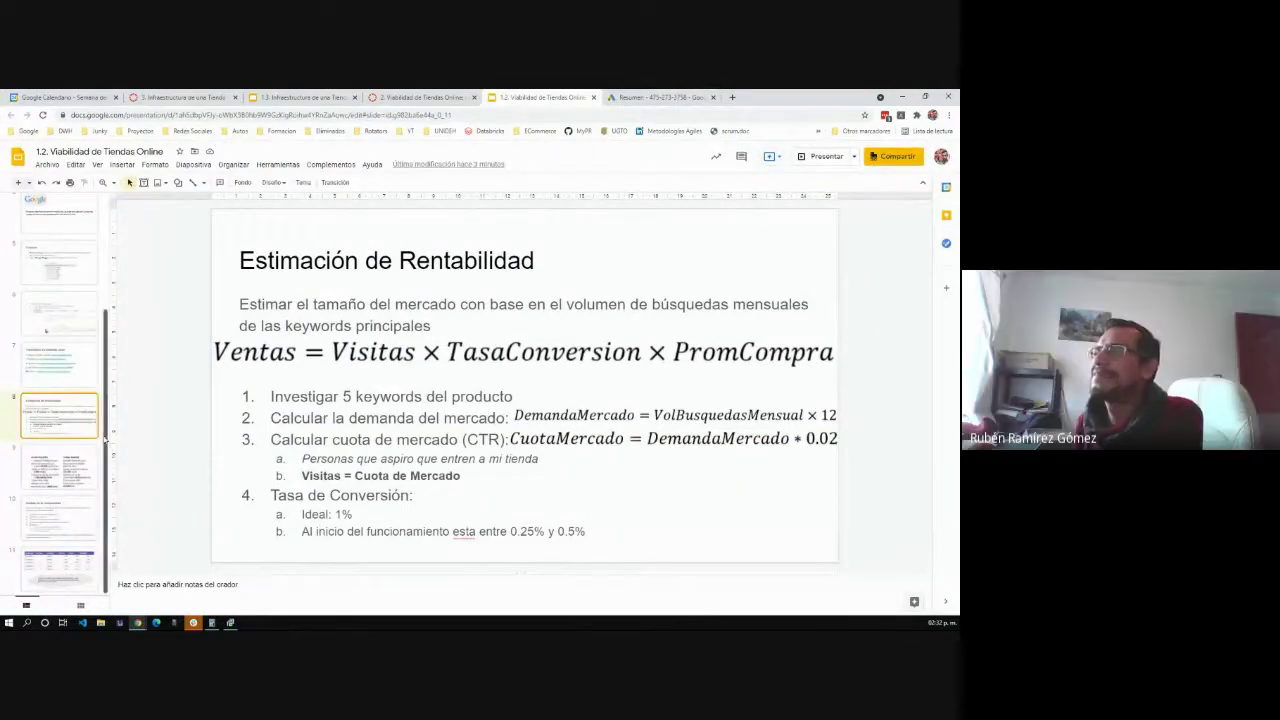
{"action": "left_click", "coordinate": [640, 97]}
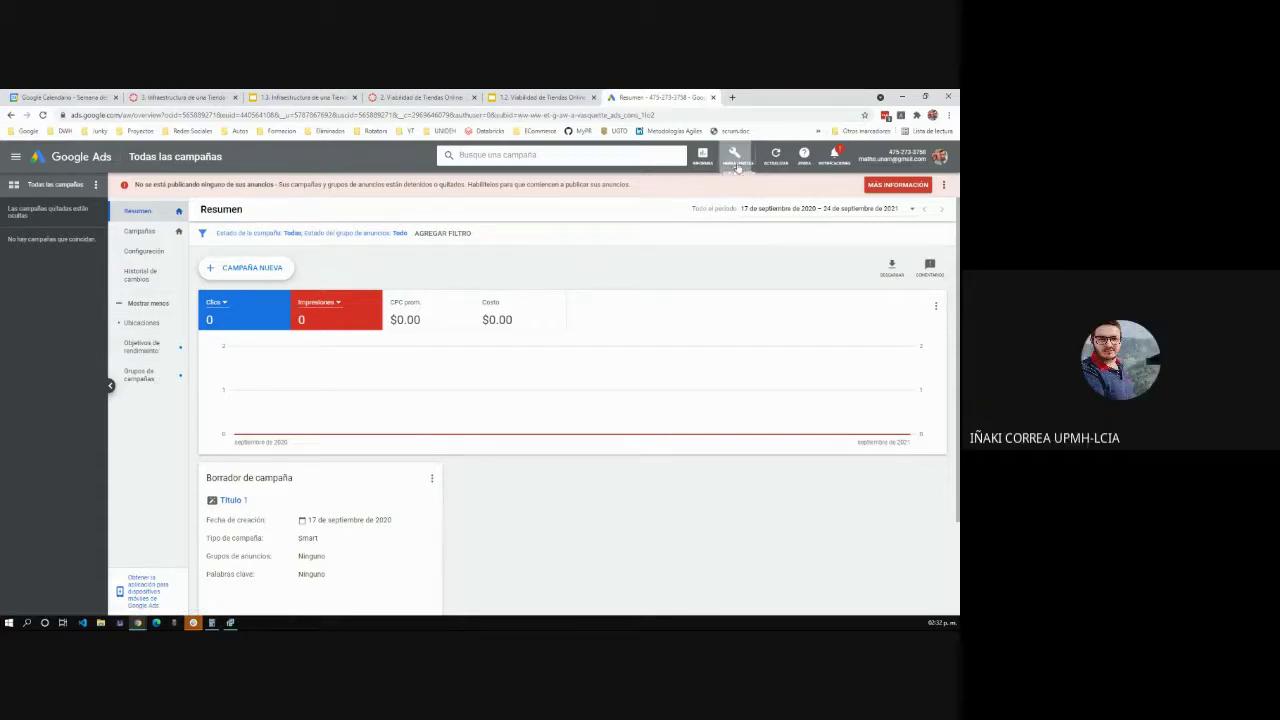
Return to Google Ads and open the Keyword Planner from the tools menu's Planificación section.
{"action": "left_click", "coordinate": [549, 97]}
{"action": "left_click", "coordinate": [645, 97]}
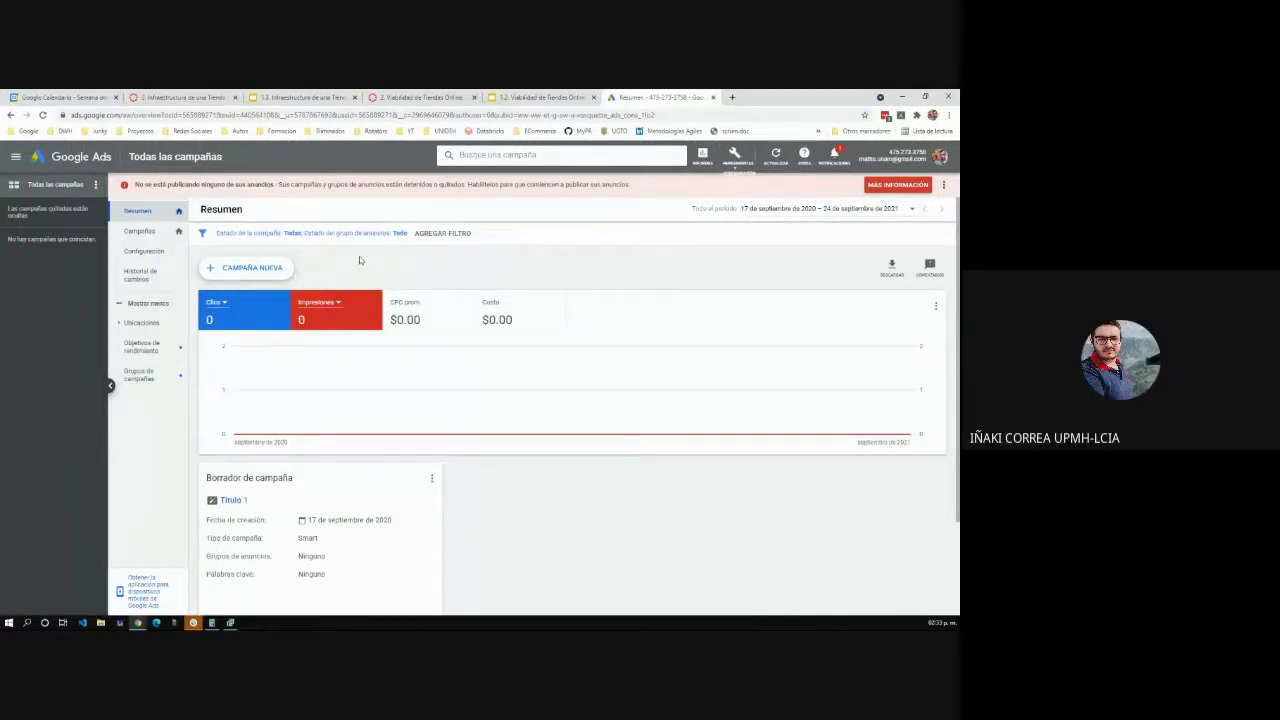
{"action": "left_click", "coordinate": [735, 158]}
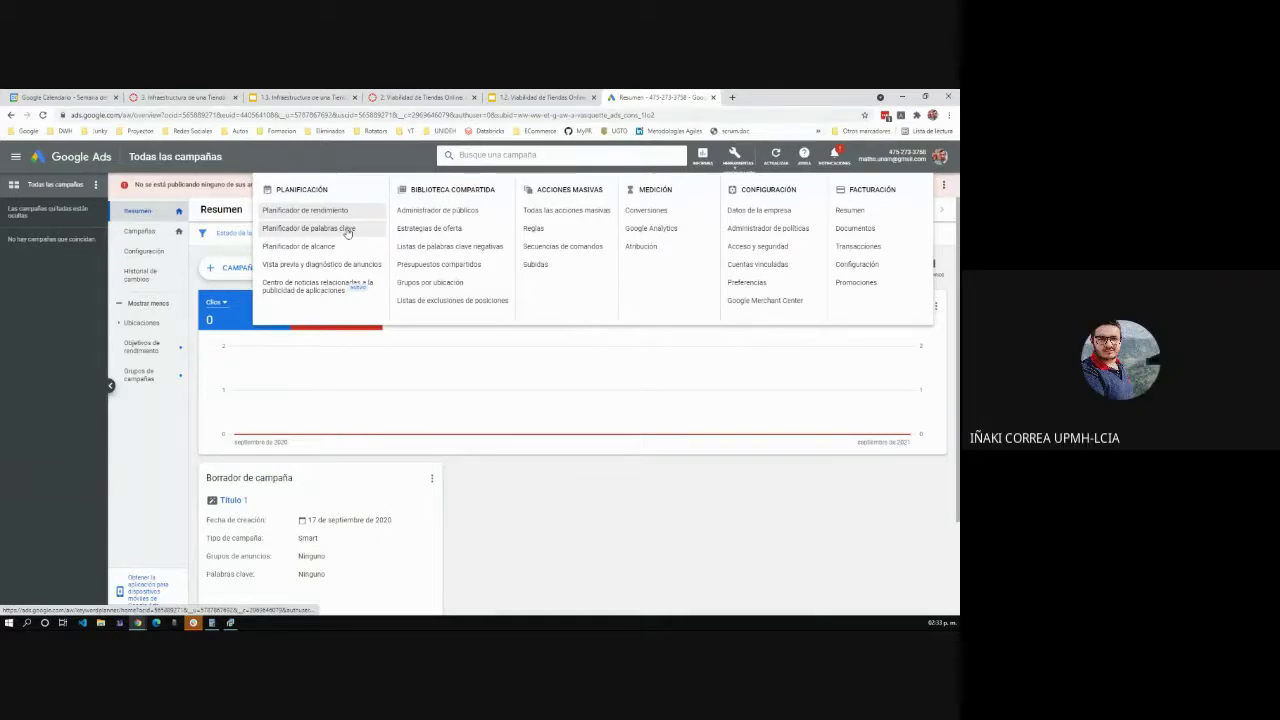
{"action": "left_click", "coordinate": [347, 231]}
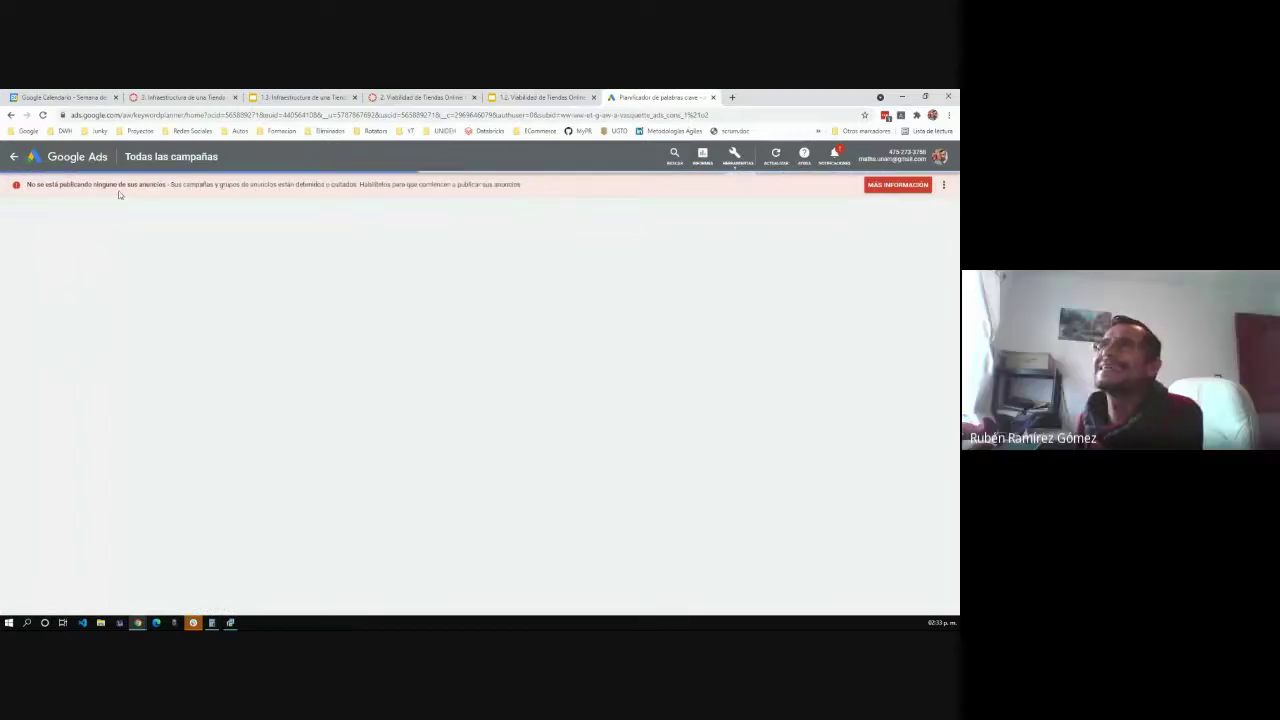
{"action": "left_click_drag", "start_coordinate": [106, 185], "coordinate": [522, 186]}
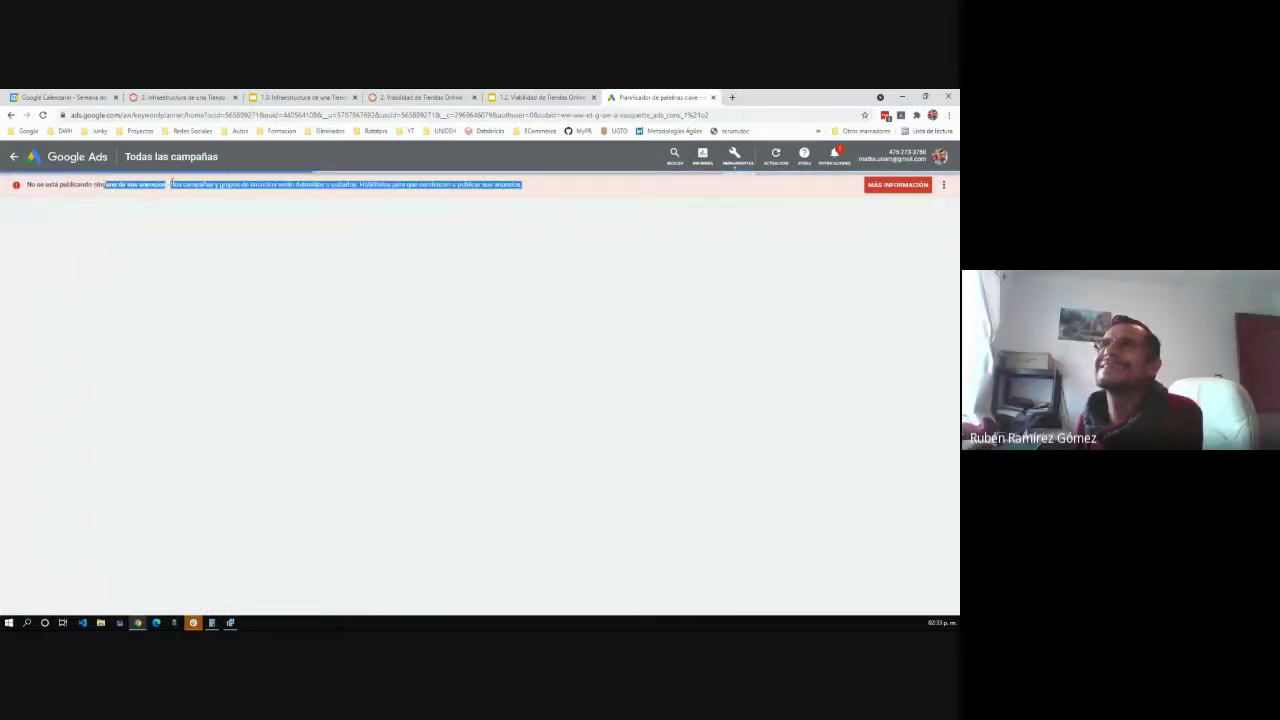
{"action": "left_click_drag", "start_coordinate": [172, 184], "coordinate": [171, 186]}
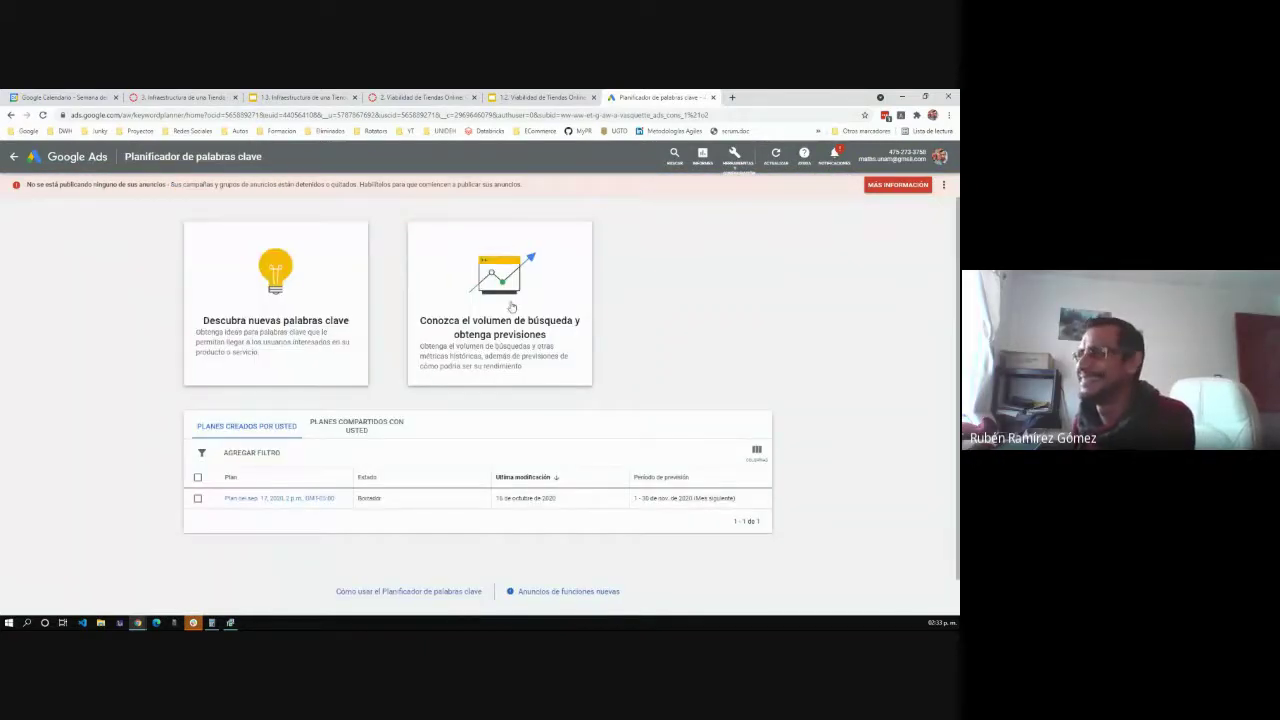
Start the Descubra nuevas palabras clave form, close Calculator, and open a blank Chrome tab.
{"action": "left_click", "coordinate": [293, 299]}
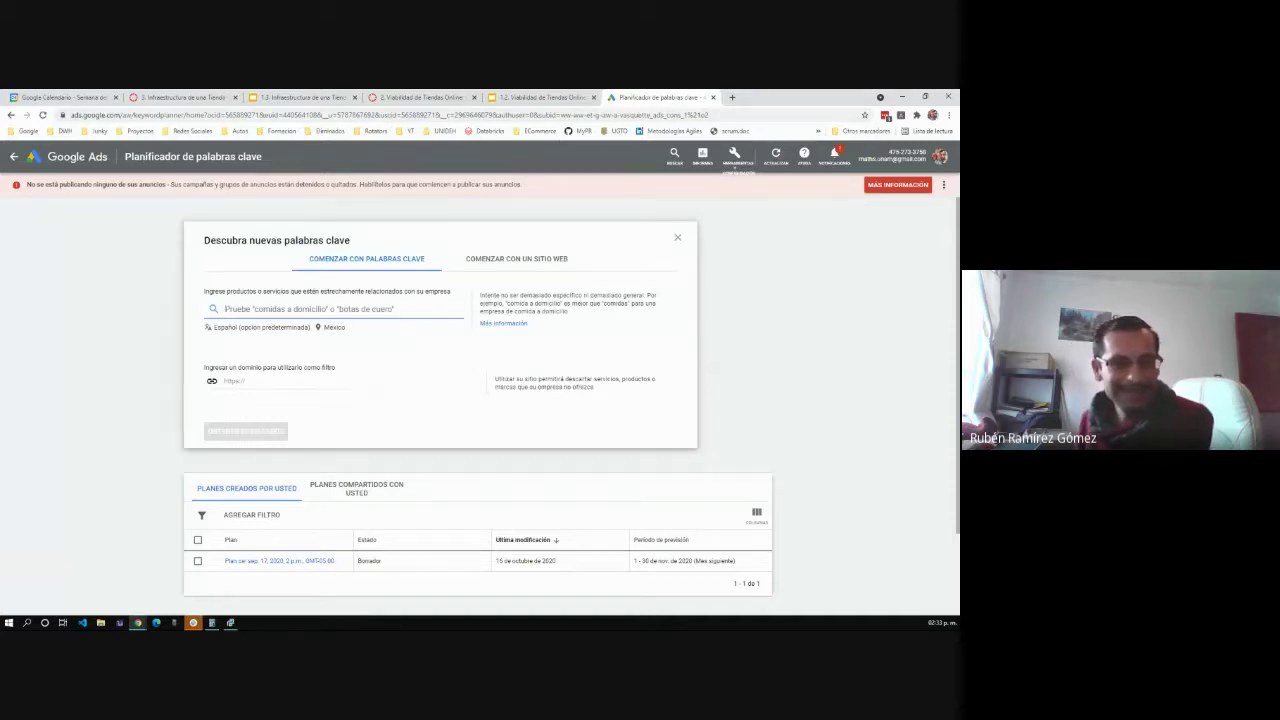
{"action": "key", "text": "alt+Tab"}
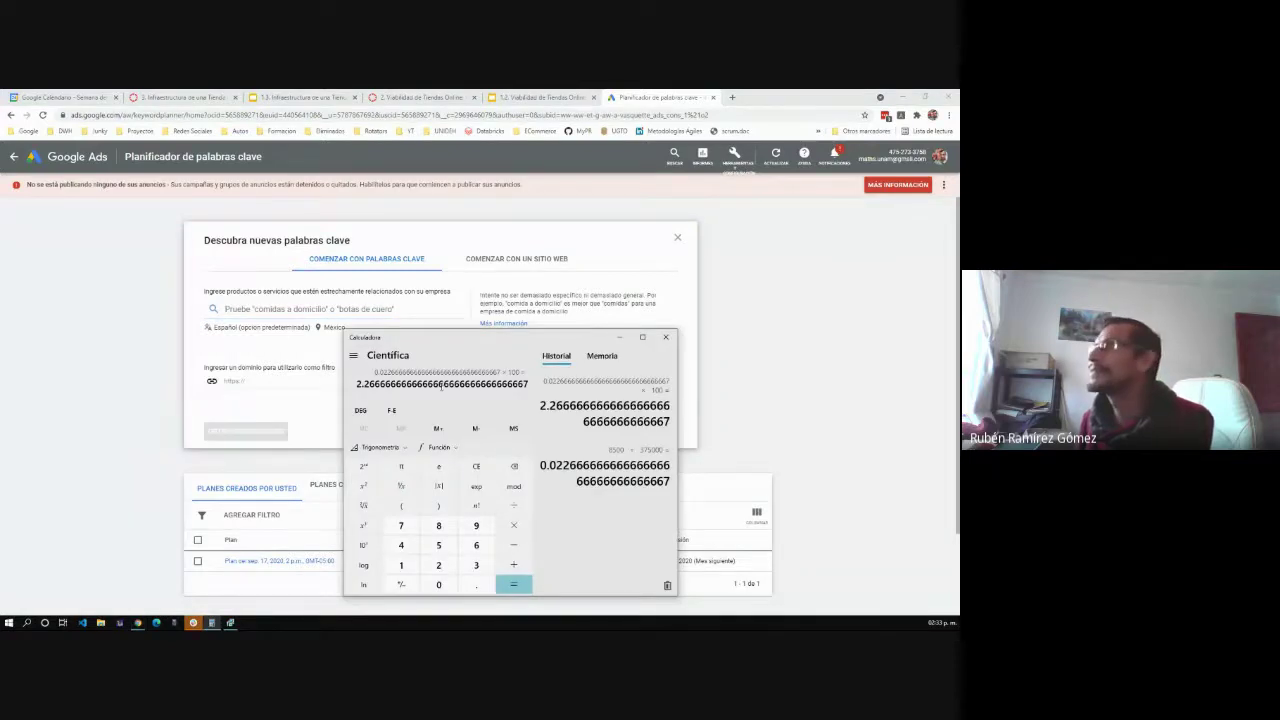
{"action": "left_click", "coordinate": [668, 340]}
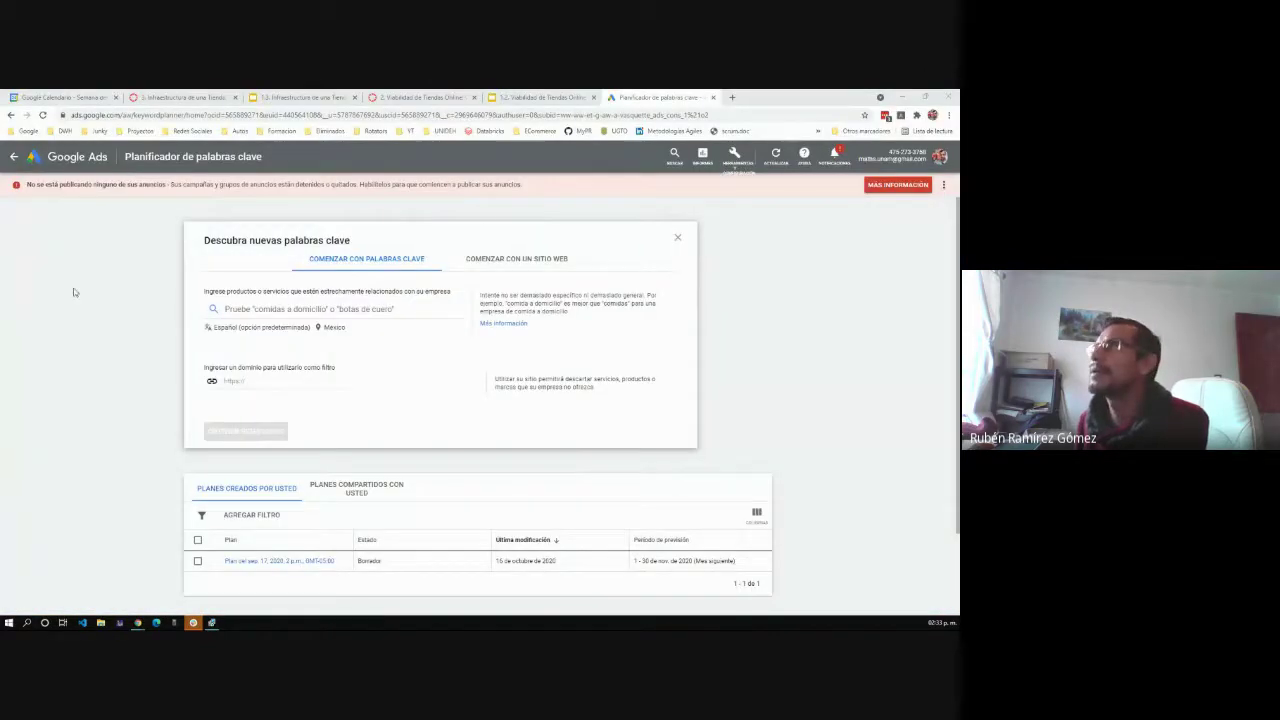
{"action": "left_click", "coordinate": [732, 97]}
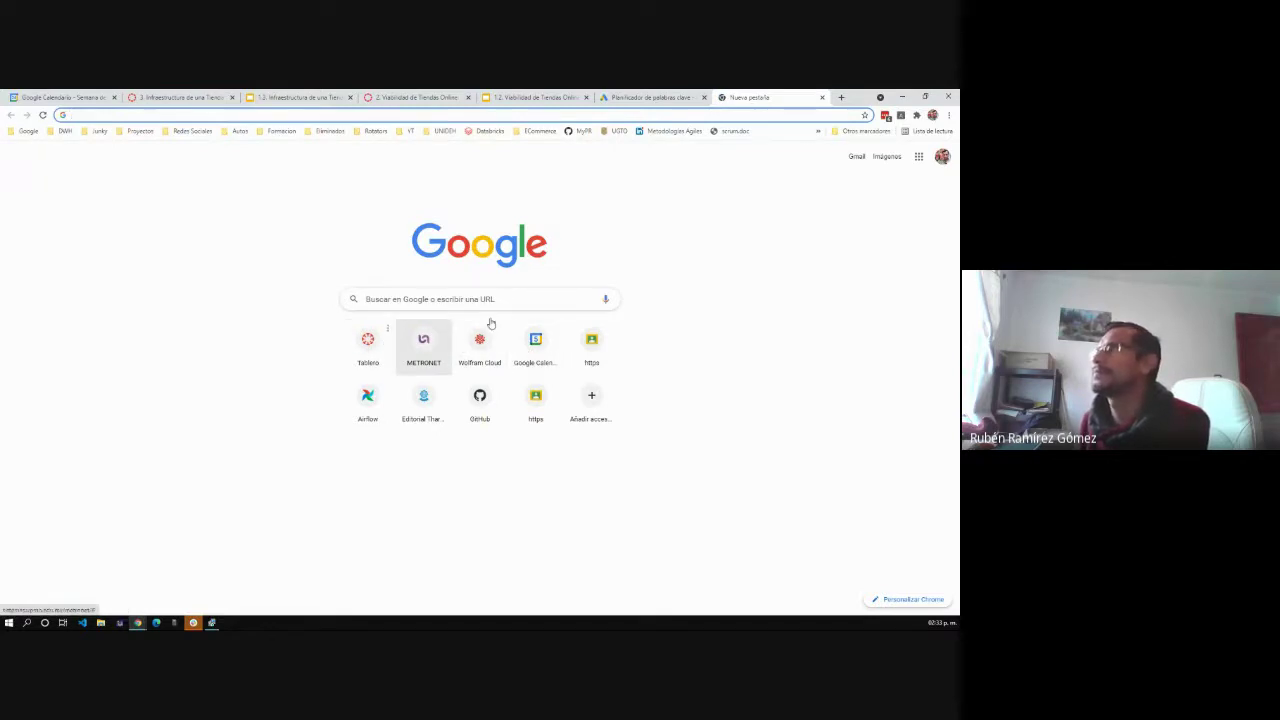
Create a blank Google Sheets spreadsheet and snap its window to the right half.
{"action": "left_click", "coordinate": [918, 156]}
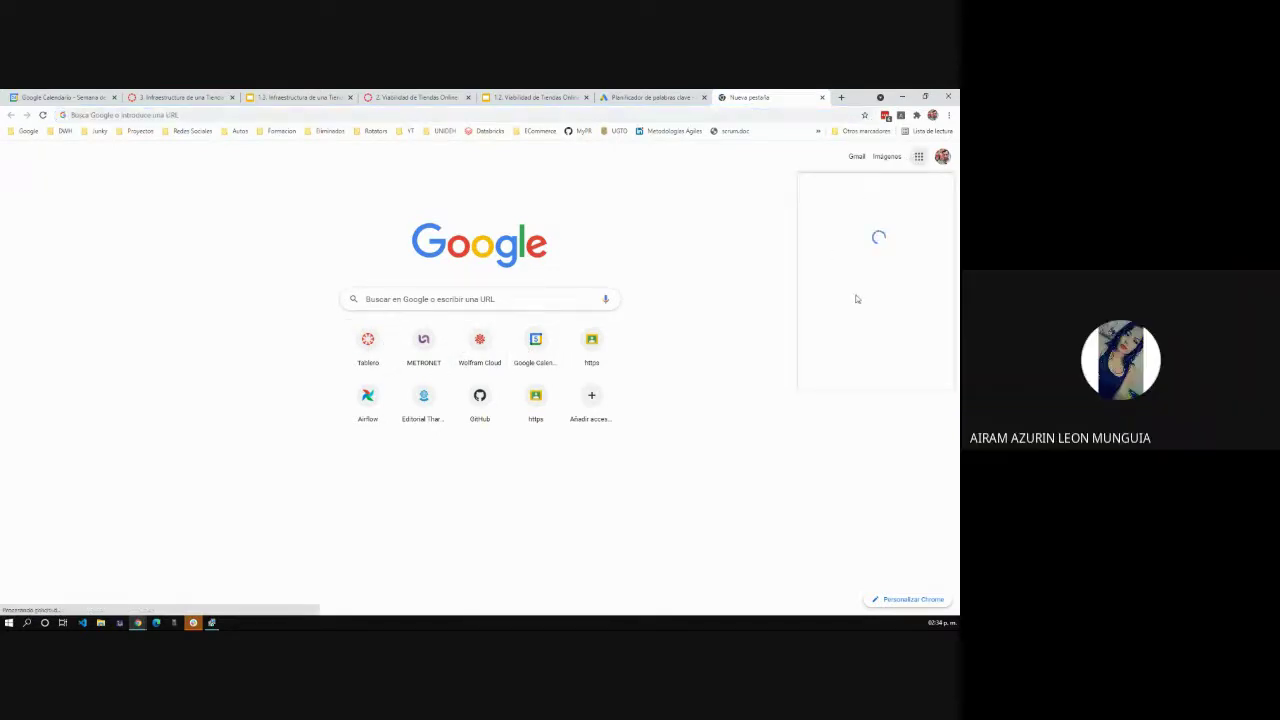
{"action": "left_click", "coordinate": [873, 253]}
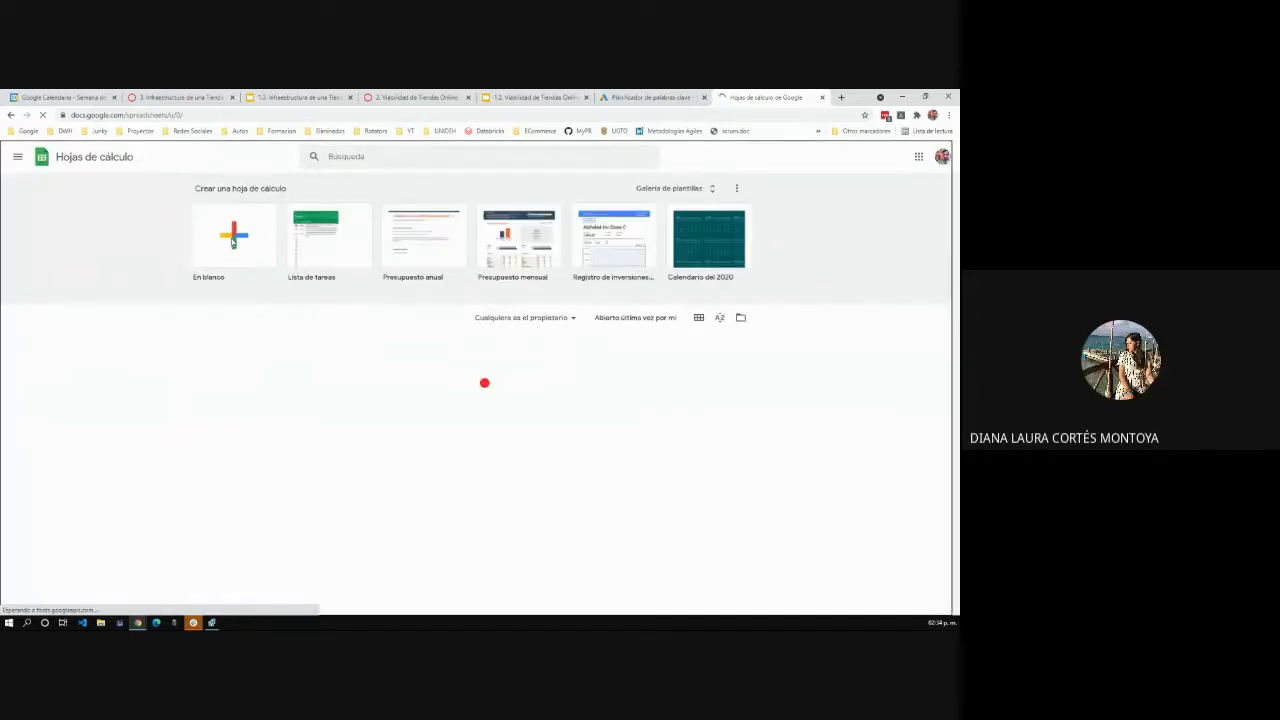
{"action": "left_click", "coordinate": [232, 241]}
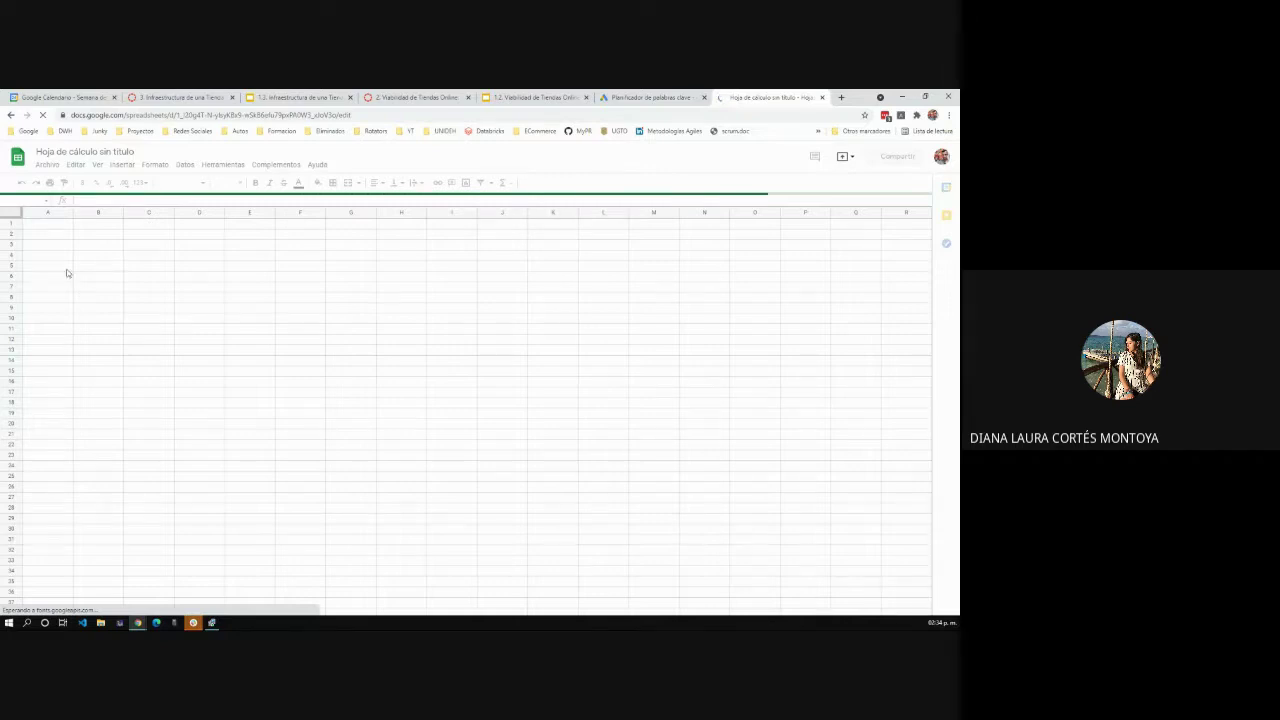
{"action": "left_click_drag", "start_coordinate": [775, 101], "coordinate": [678, 100]}
{"action": "key", "text": "super+Right"}
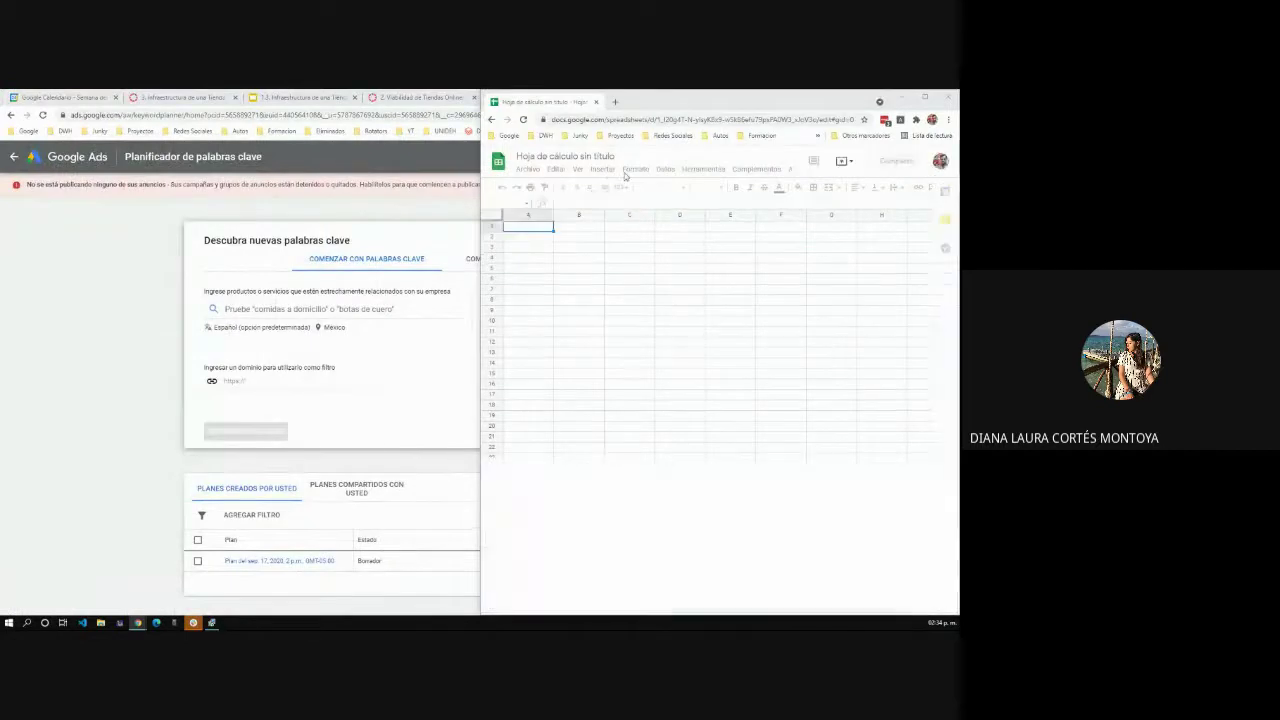
Zoom the sheet to 200% and enter headers Keyword in A1 and Vol.Busq.Mens in B1.
{"action": "left_click", "coordinate": [614, 297]}
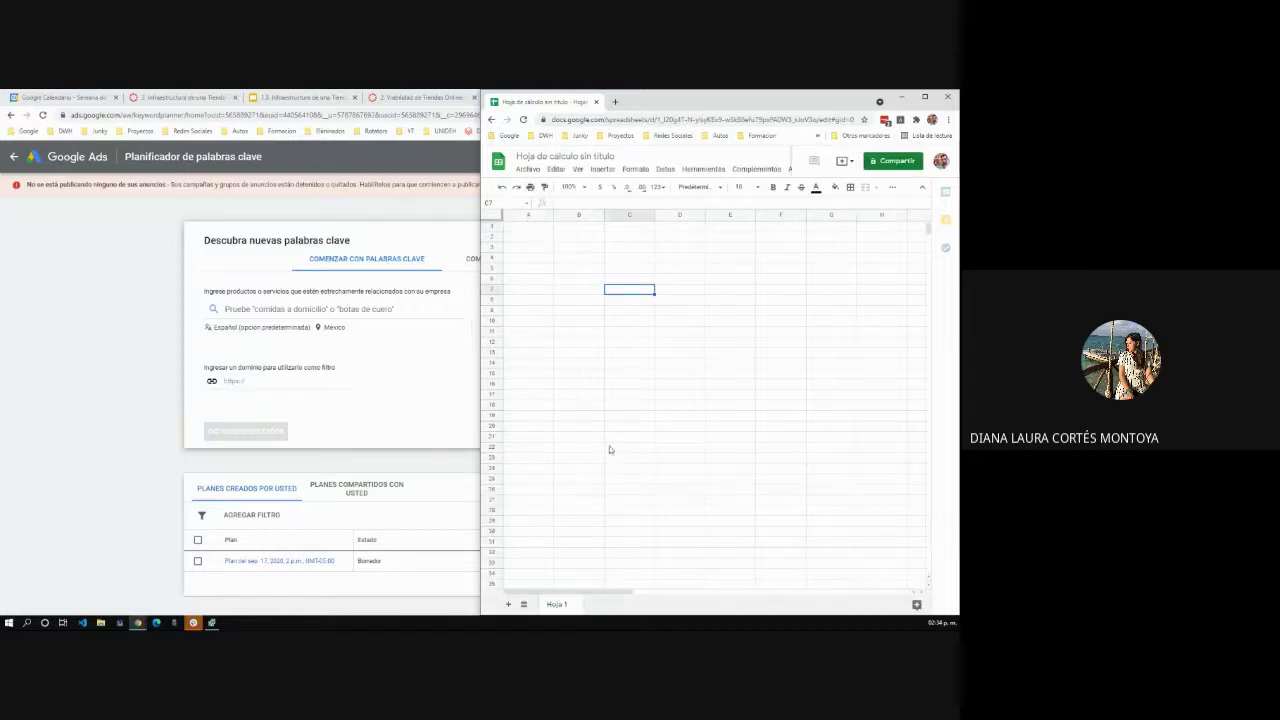
{"action": "left_click", "coordinate": [572, 187]}
{"action": "left_click", "coordinate": [573, 302]}
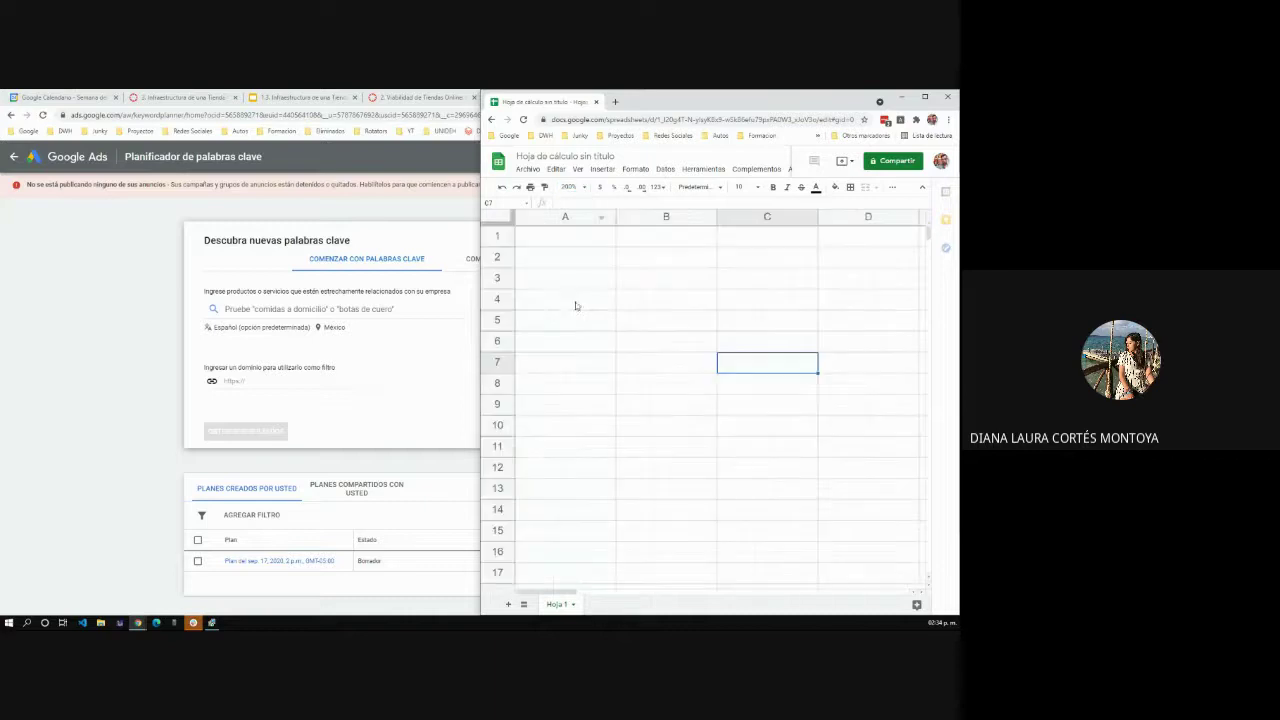
{"action": "left_click", "coordinate": [538, 240]}
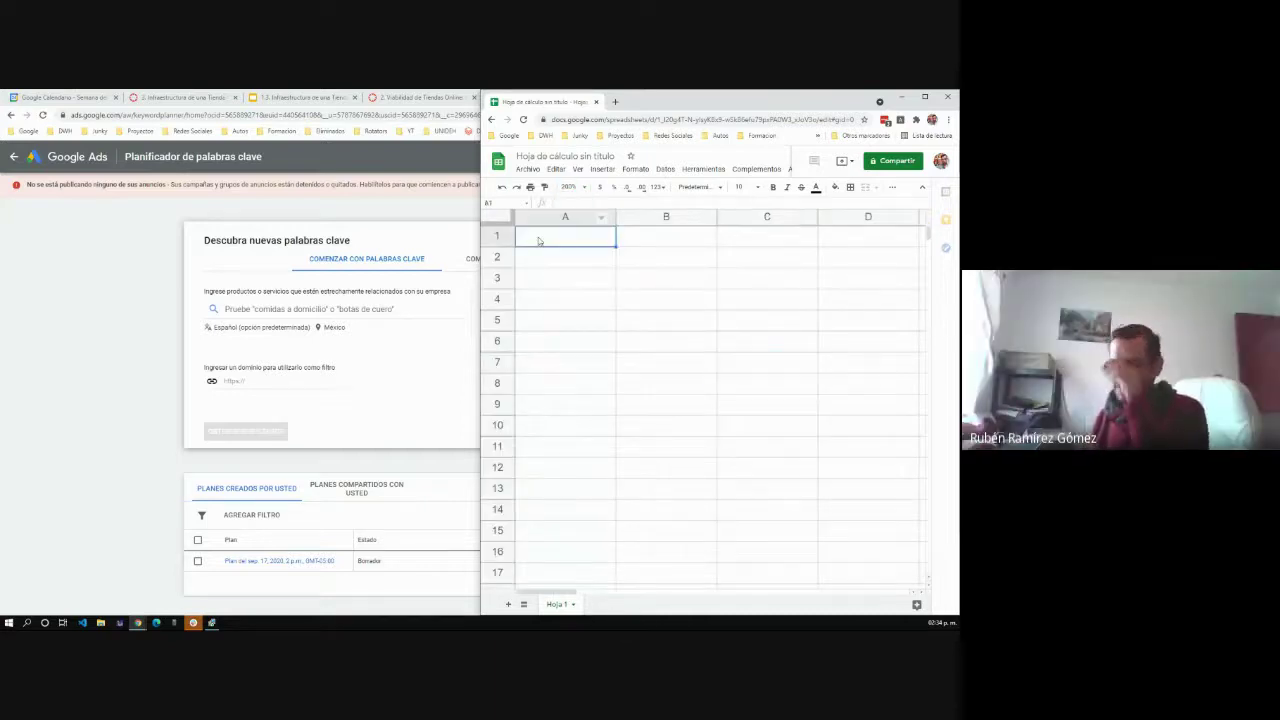
{"action": "type", "text": "Key"}
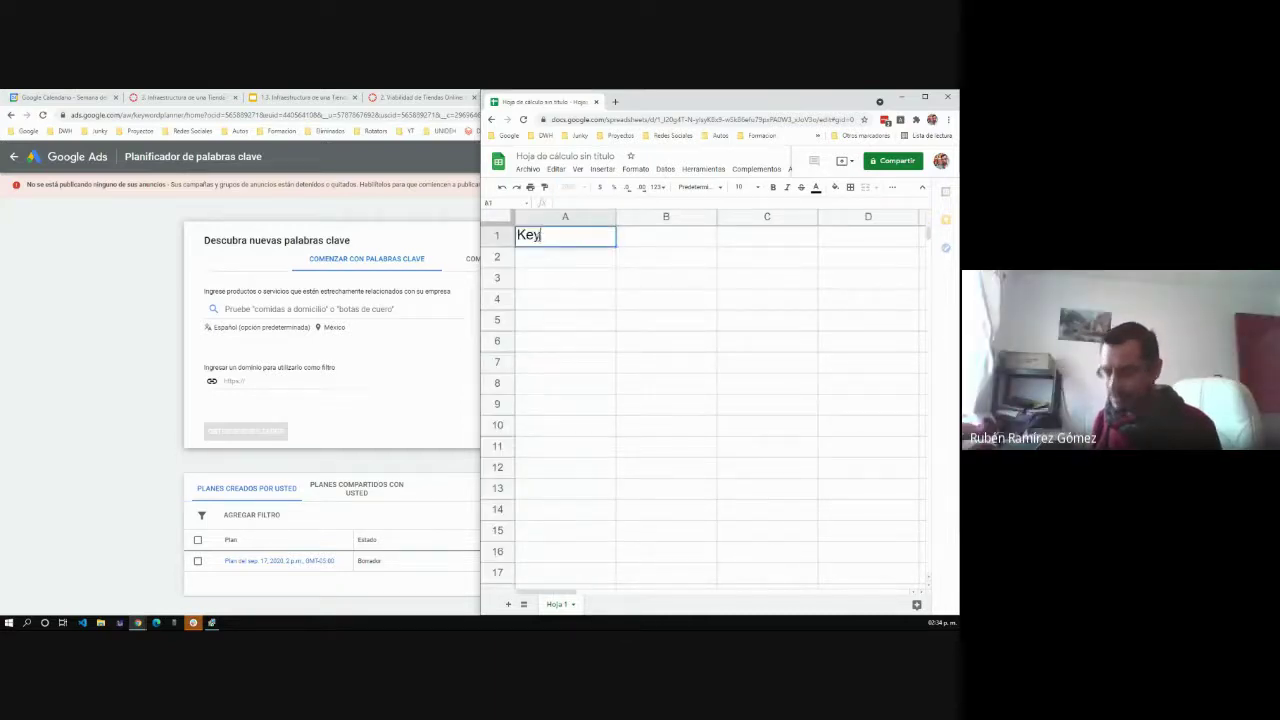
{"action": "type", "text": "word"}
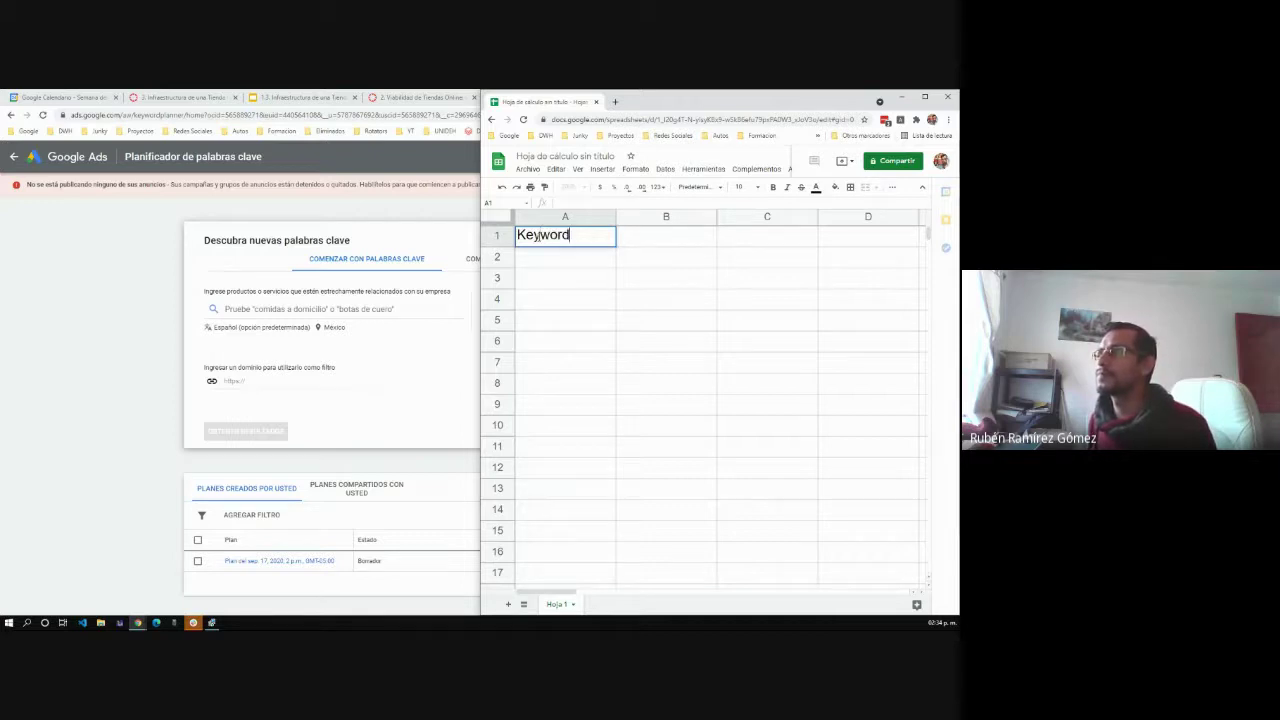
{"action": "key", "text": "Tab"}
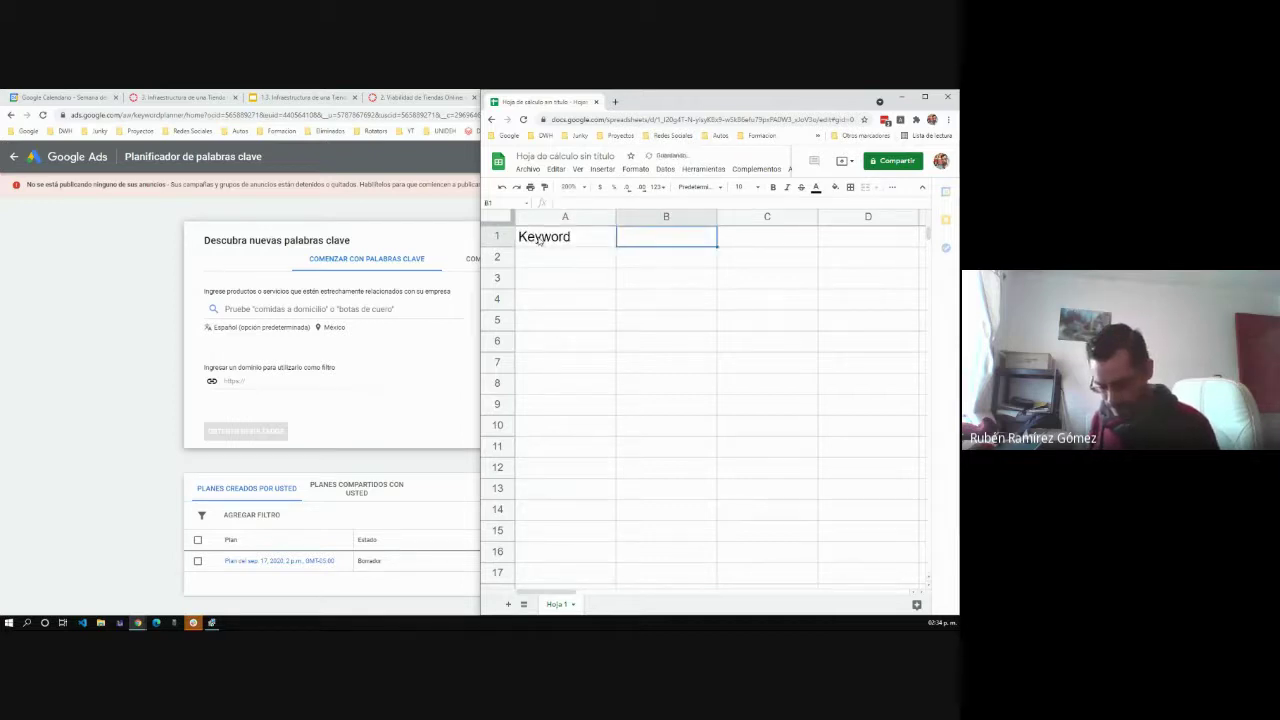
{"action": "type", "text": "V"}
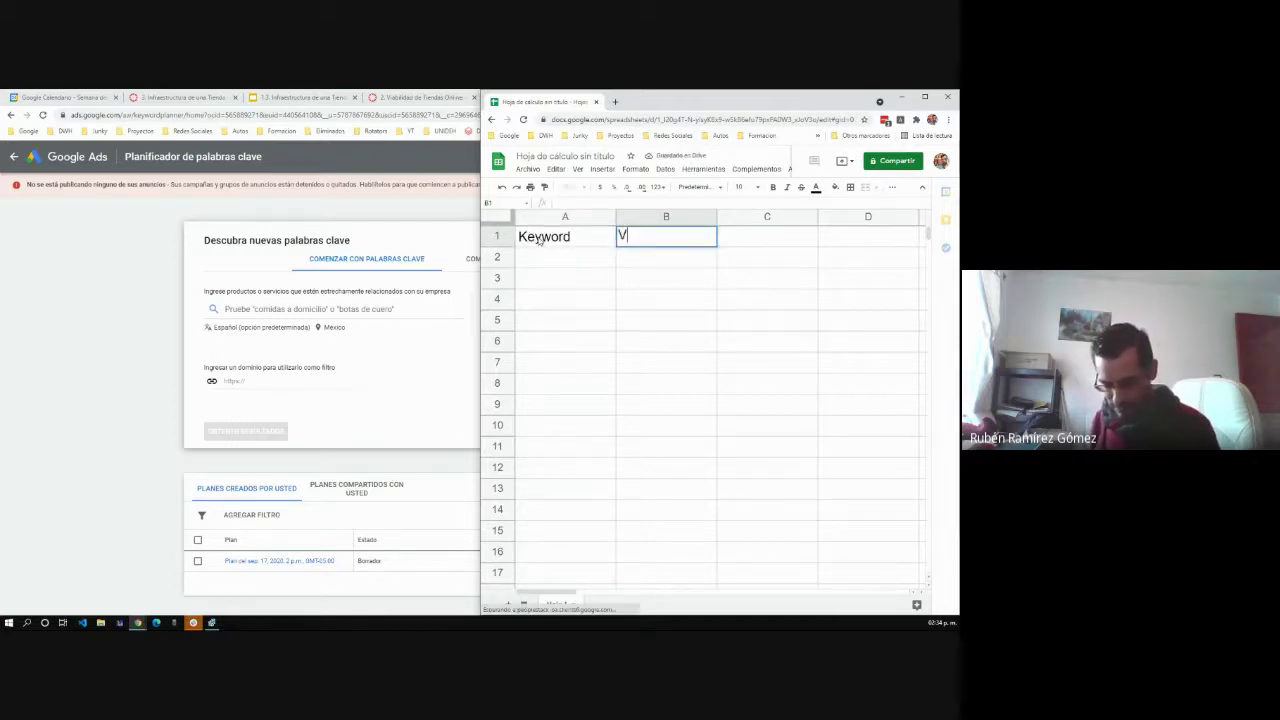
{"action": "type", "text": "ol.B"}
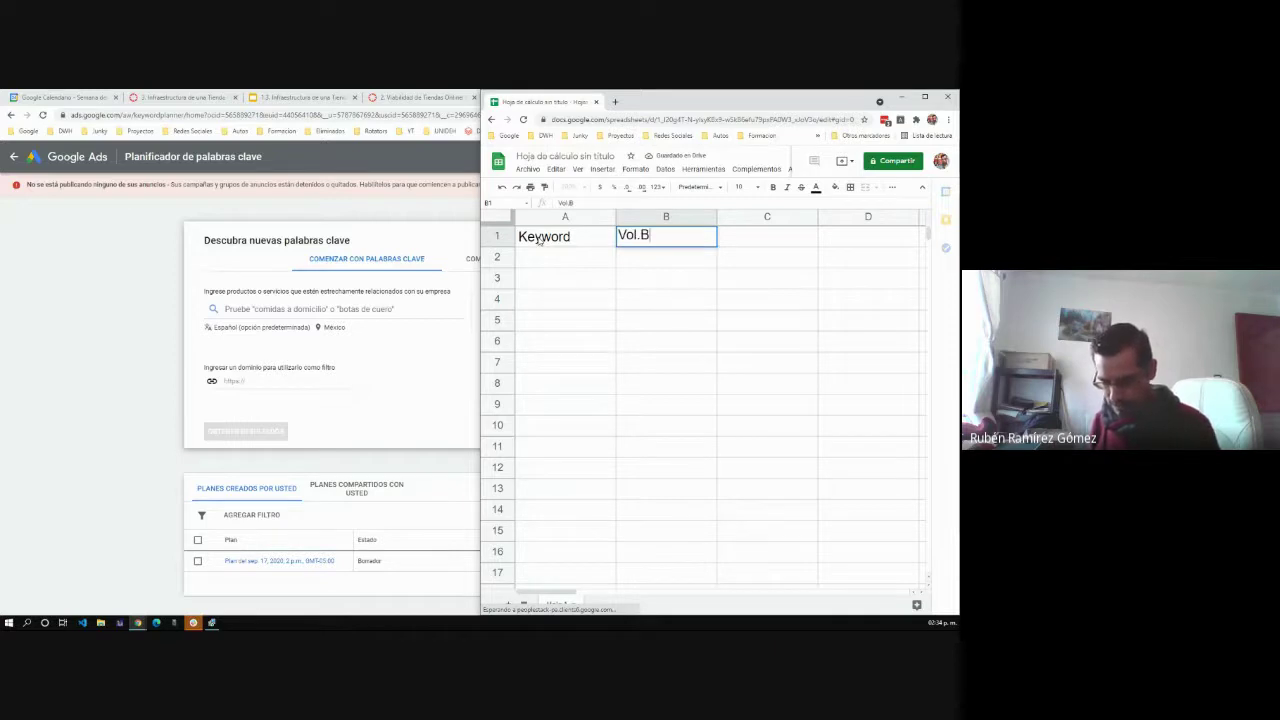
{"action": "type", "text": "usq.Mens"}
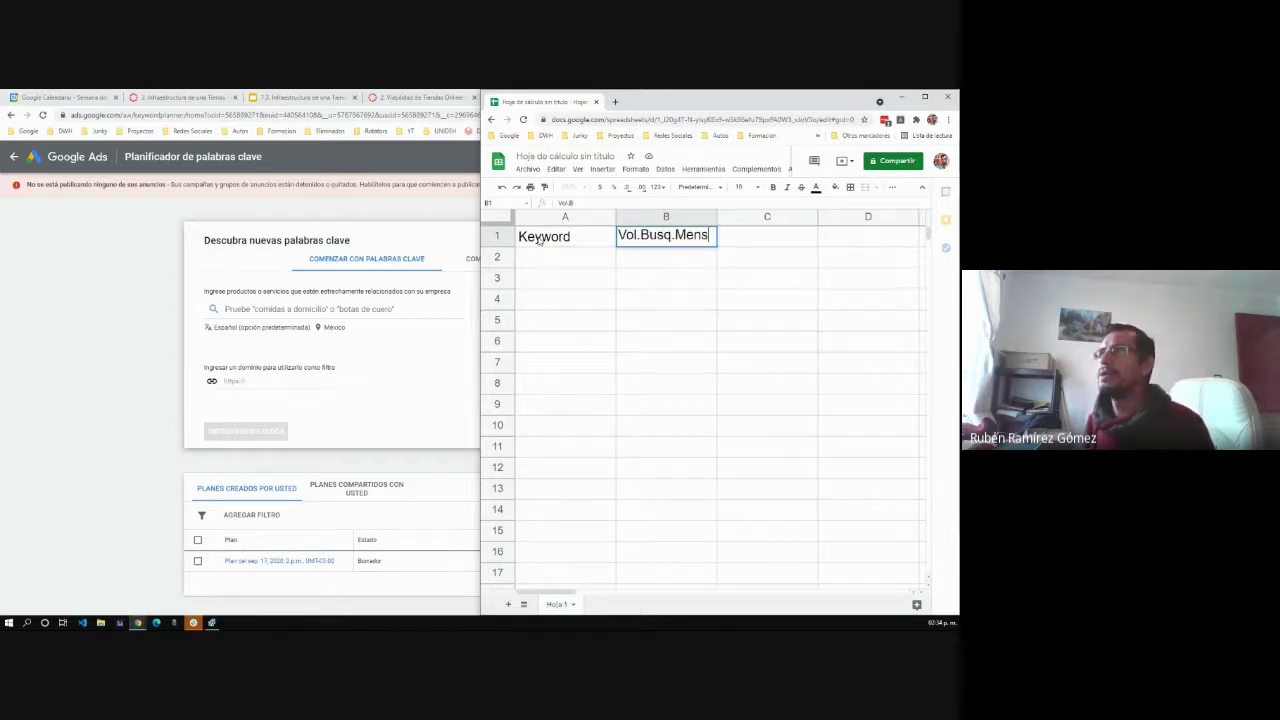
{"action": "key", "text": "Return"}
List Desechable, Artesanal, cubiertos comestibles and medio ambiente in A2:A5, then detach the Keyword Planner window.
{"action": "left_click", "coordinate": [569, 262]}
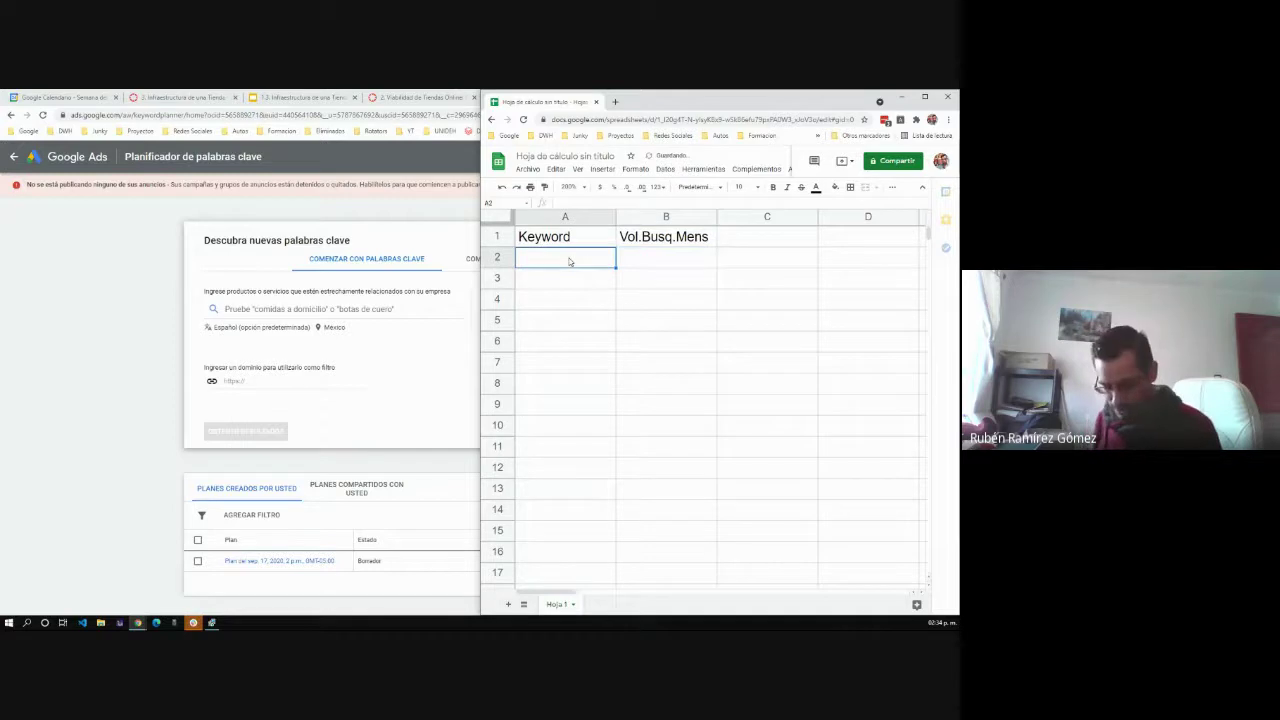
{"action": "type", "text": "Des"}
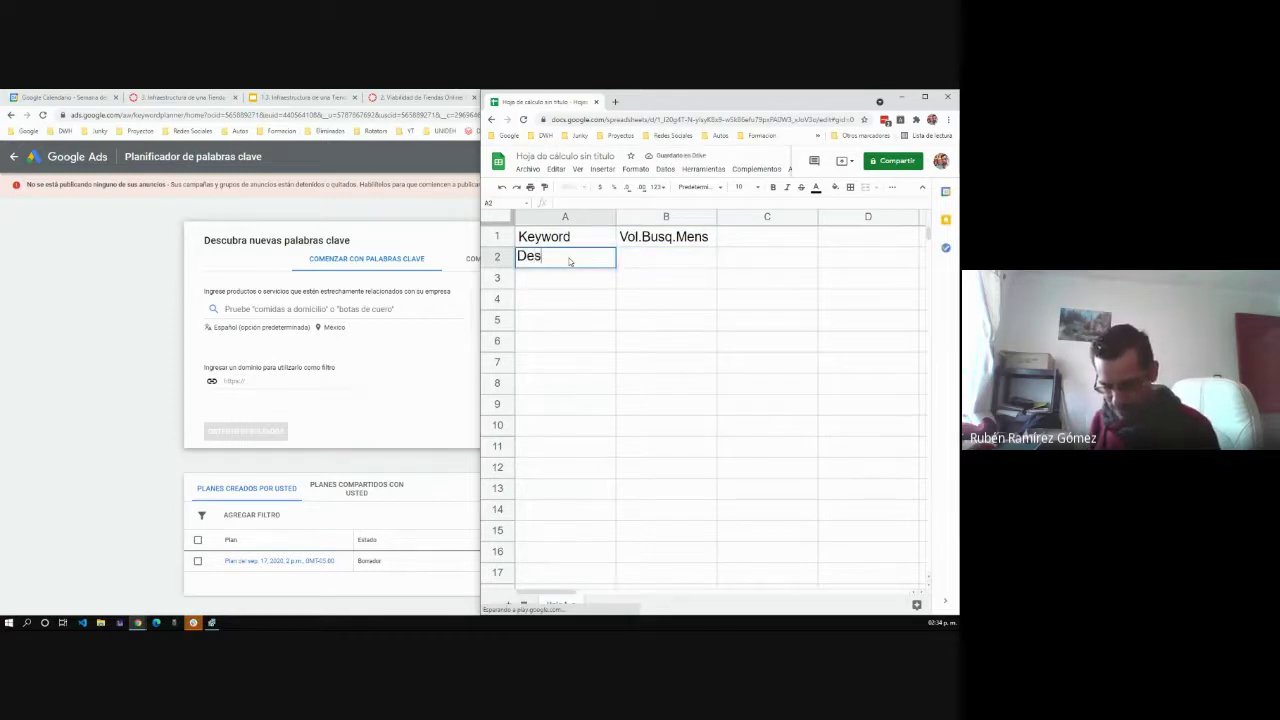
{"action": "type", "text": "echable"}
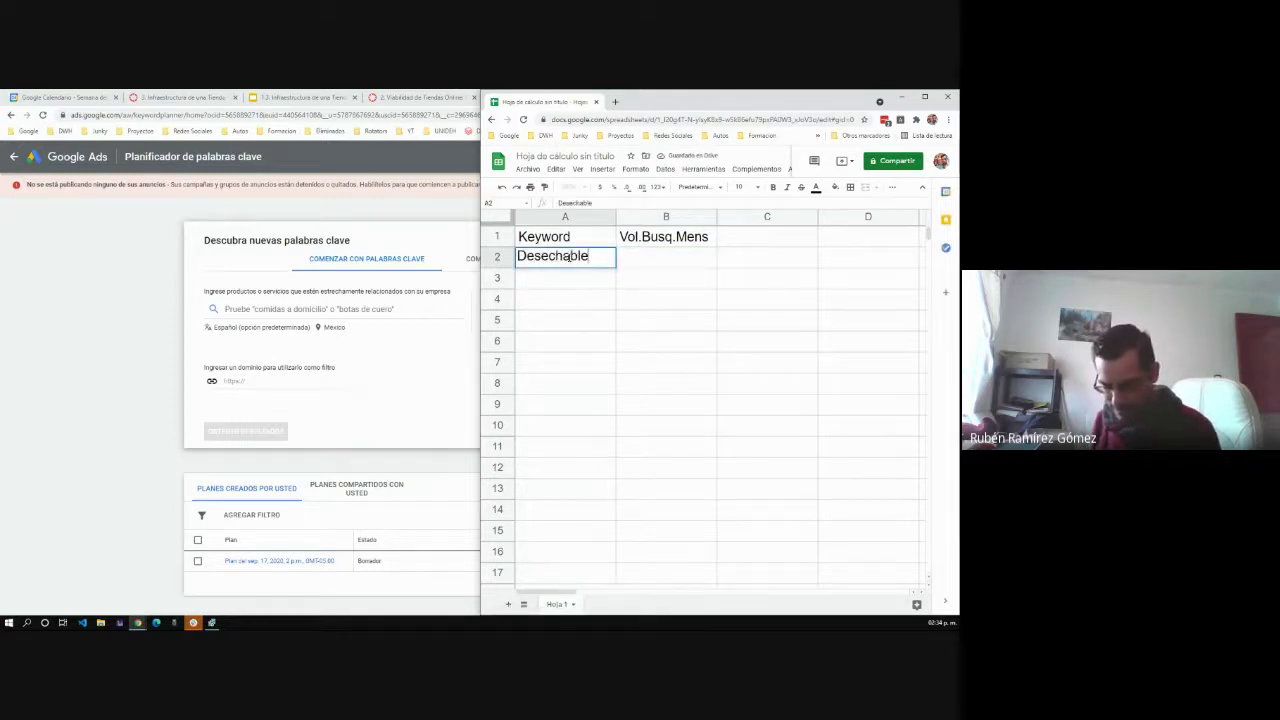
{"action": "key", "text": "Return"}
{"action": "type", "text": "Artesanal"}
{"action": "key", "text": "Return"}
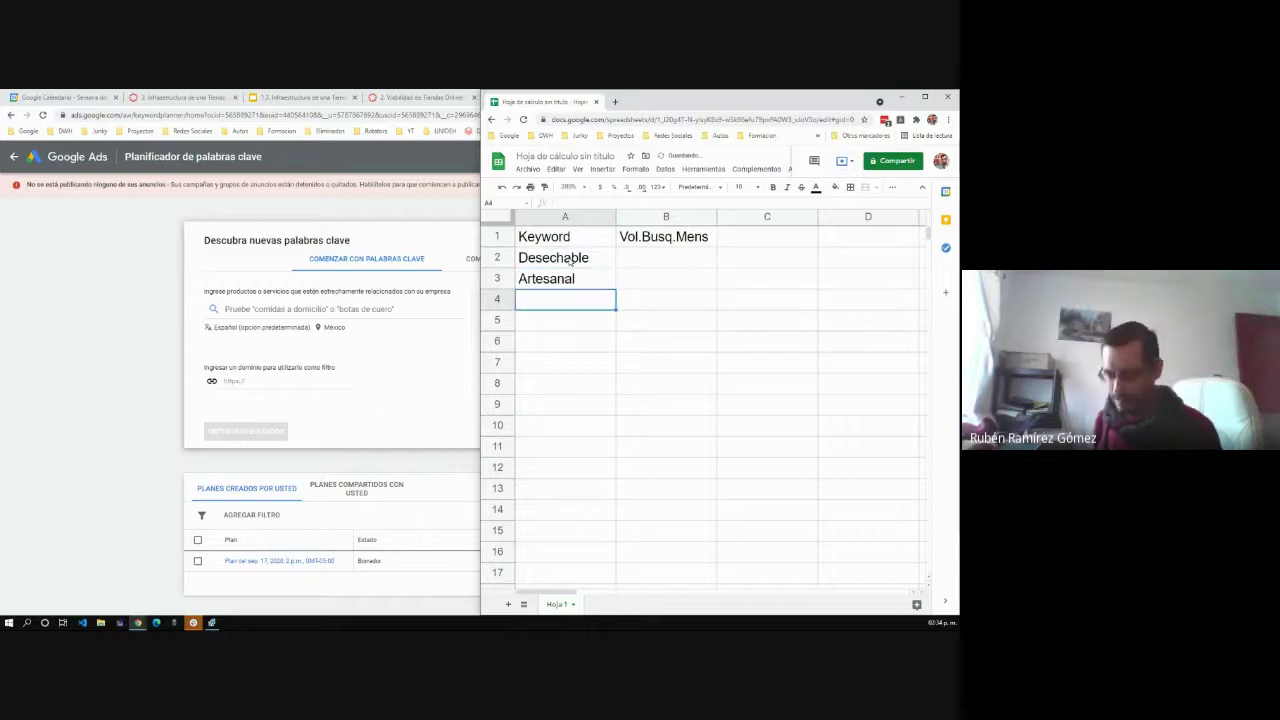
{"action": "type", "text": "cubierto"}
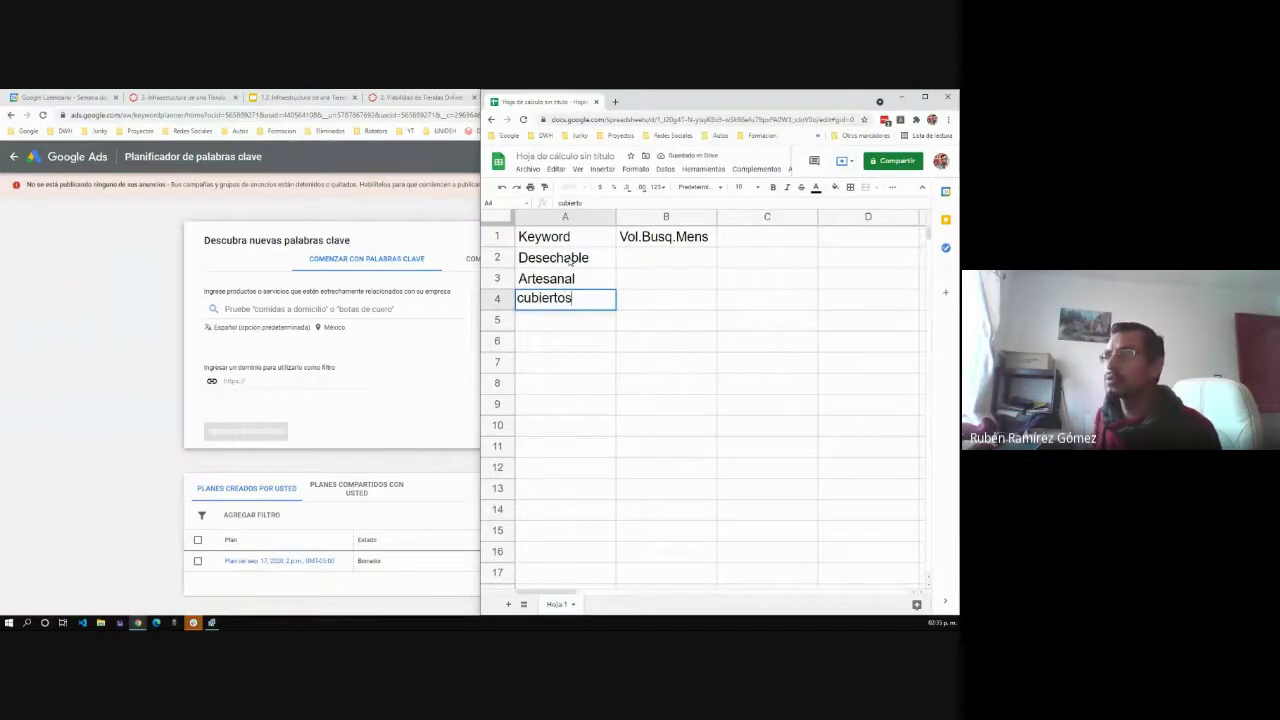
{"action": "type", "text": "s comestibles"}
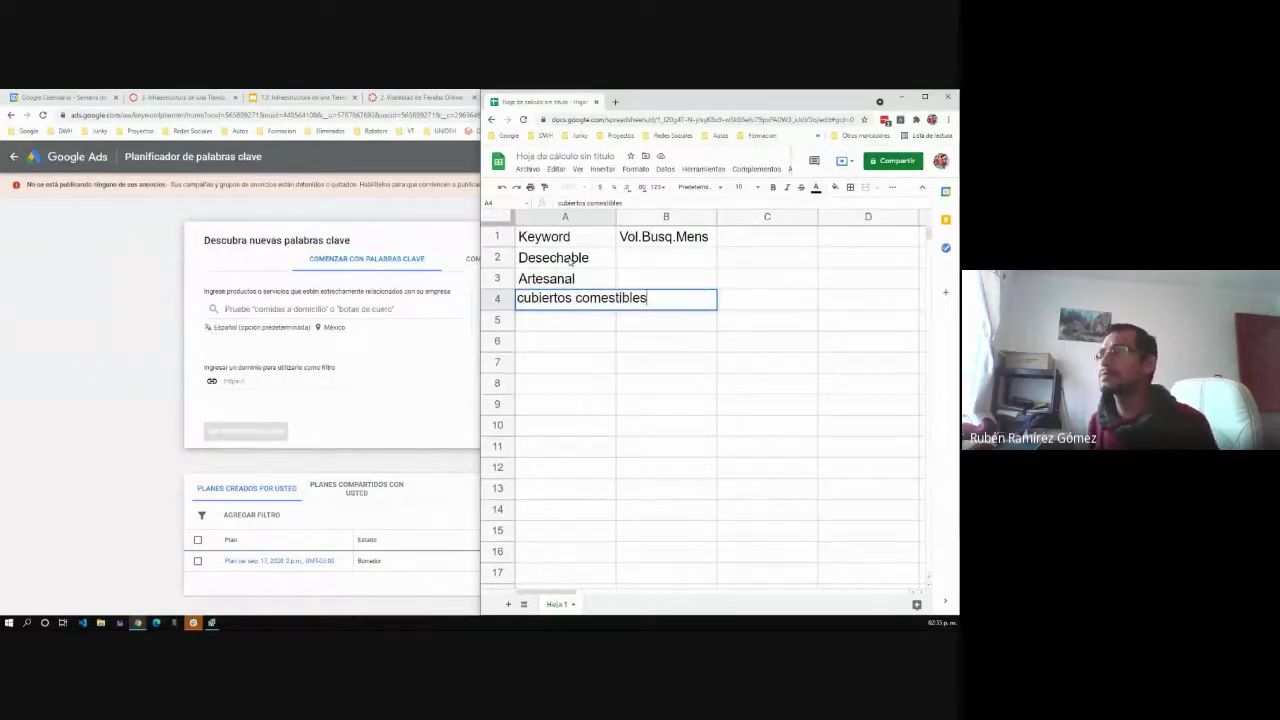
{"action": "key", "text": "Return"}
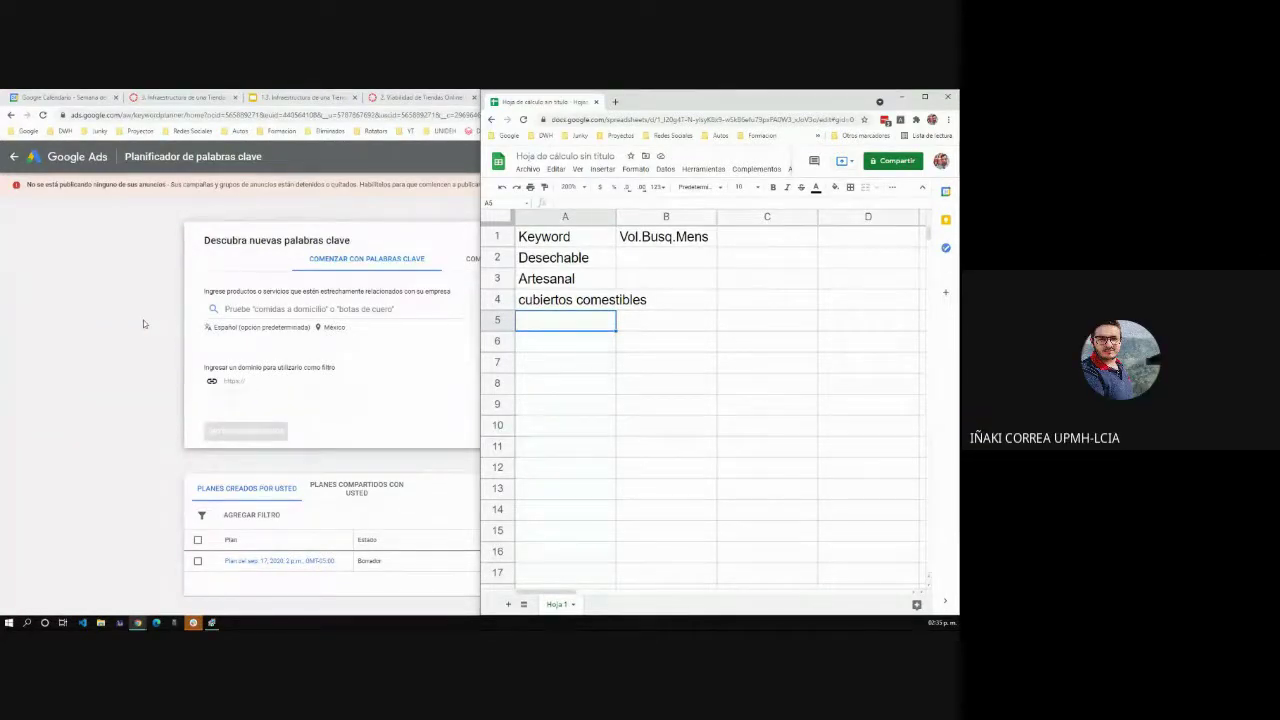
{"action": "type", "text": "medio ambiente"}
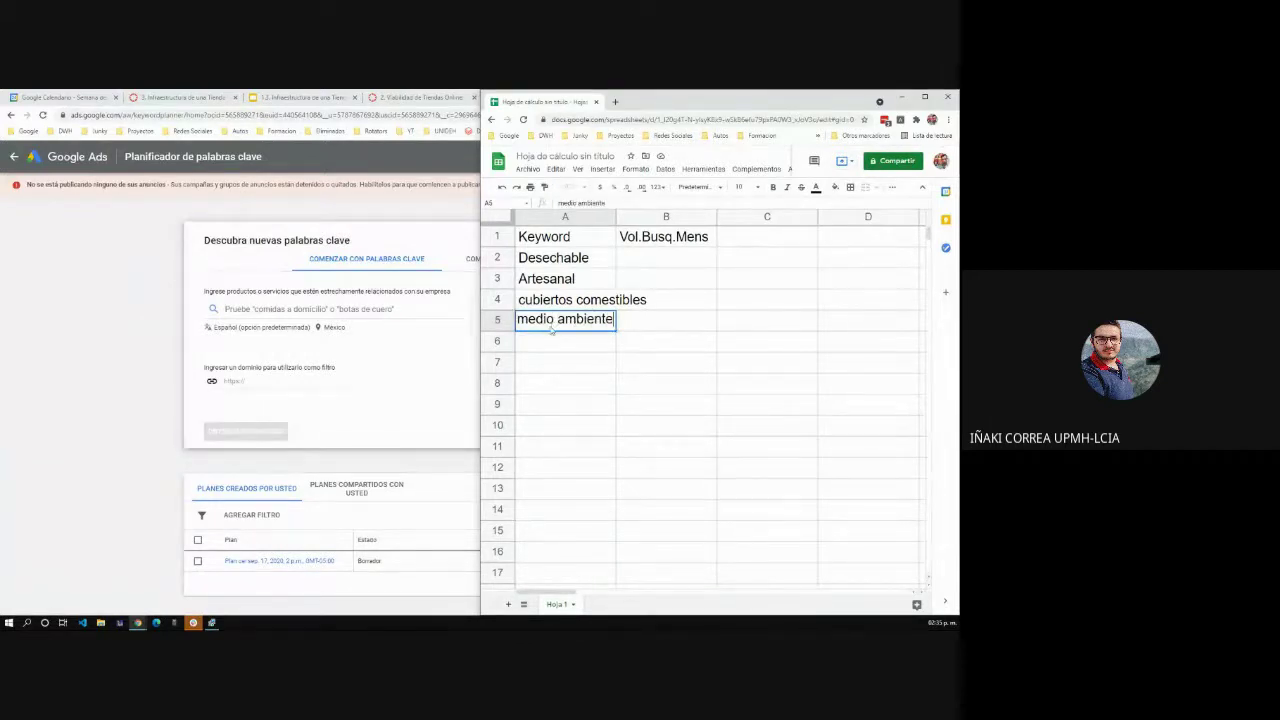
{"action": "key", "text": "Return"}
{"action": "left_click", "coordinate": [132, 289]}
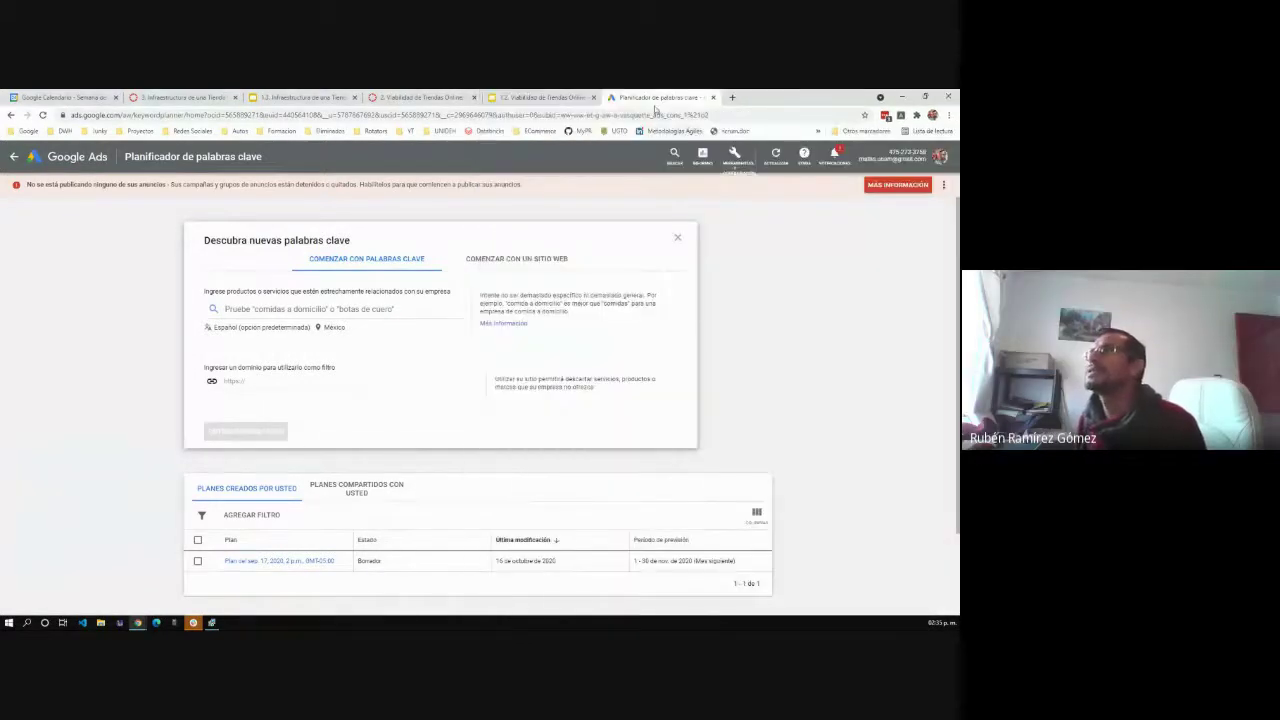
{"action": "left_click_drag", "start_coordinate": [657, 97], "coordinate": [4, 171]}
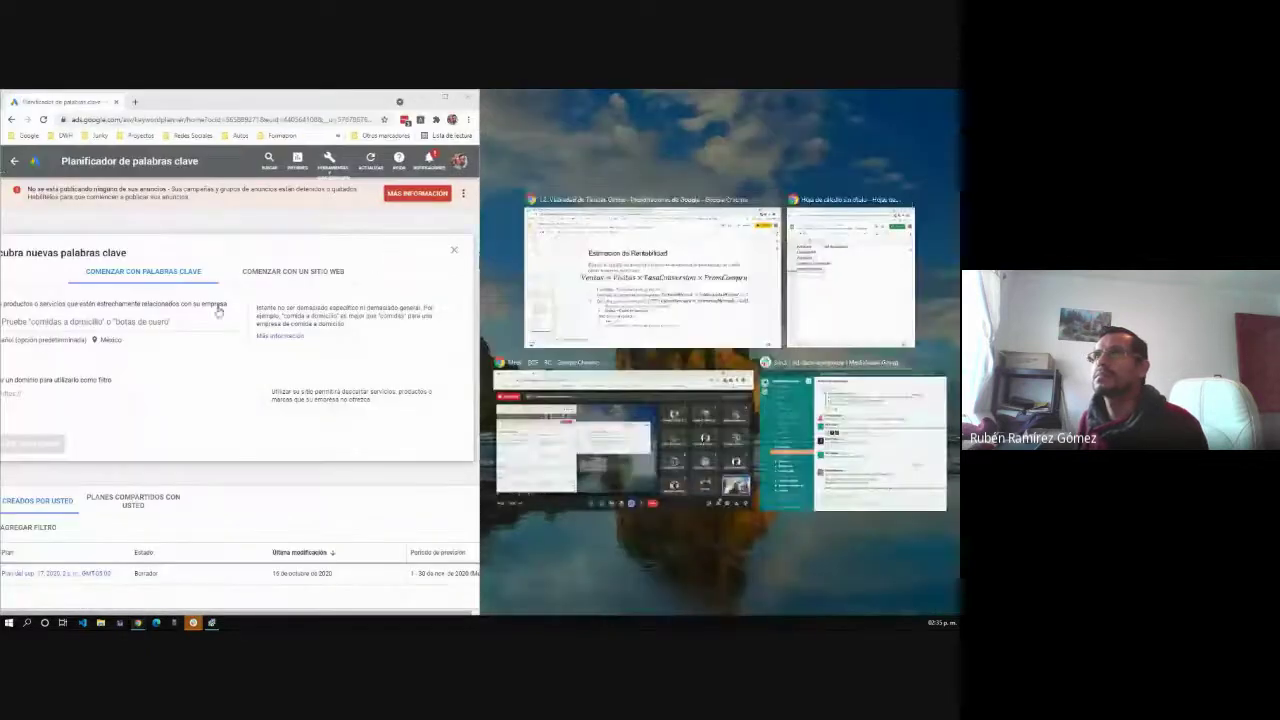
Paste the four keywords from A2:A5 into the Keyword Planner and request keyword ideas.
{"action": "left_click", "coordinate": [840, 302]}
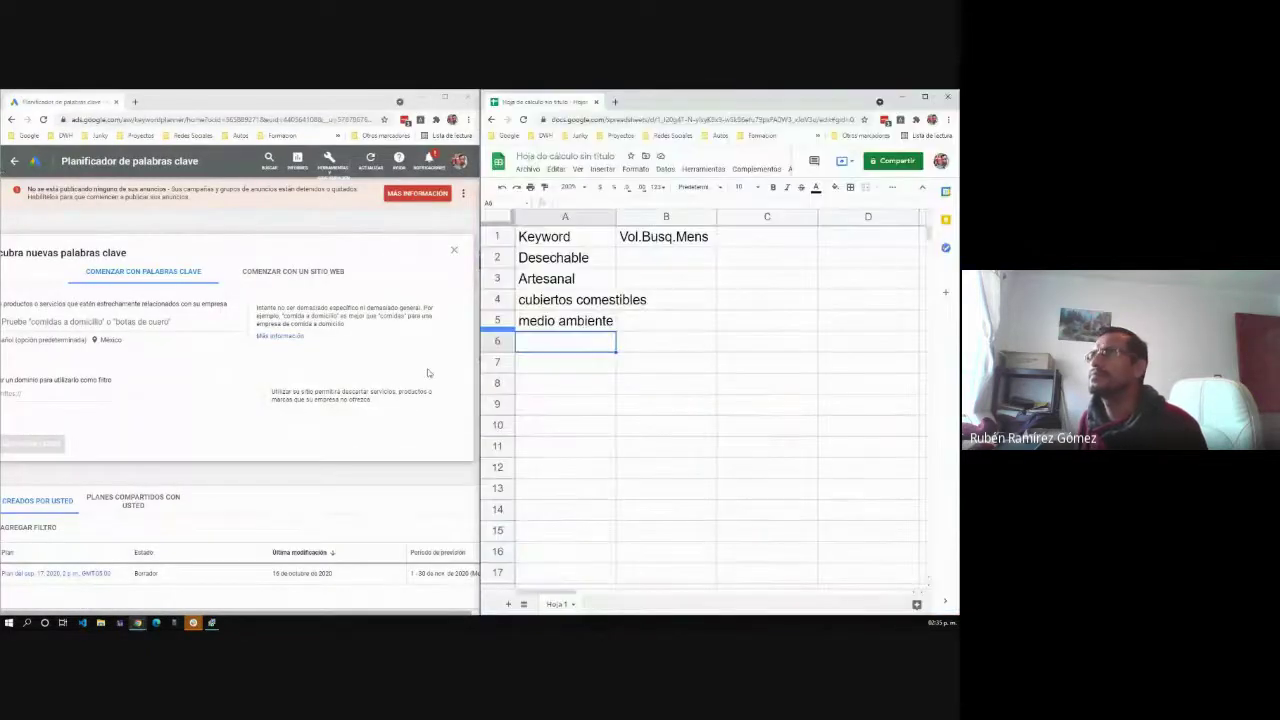
{"action": "left_click", "coordinate": [138, 320]}
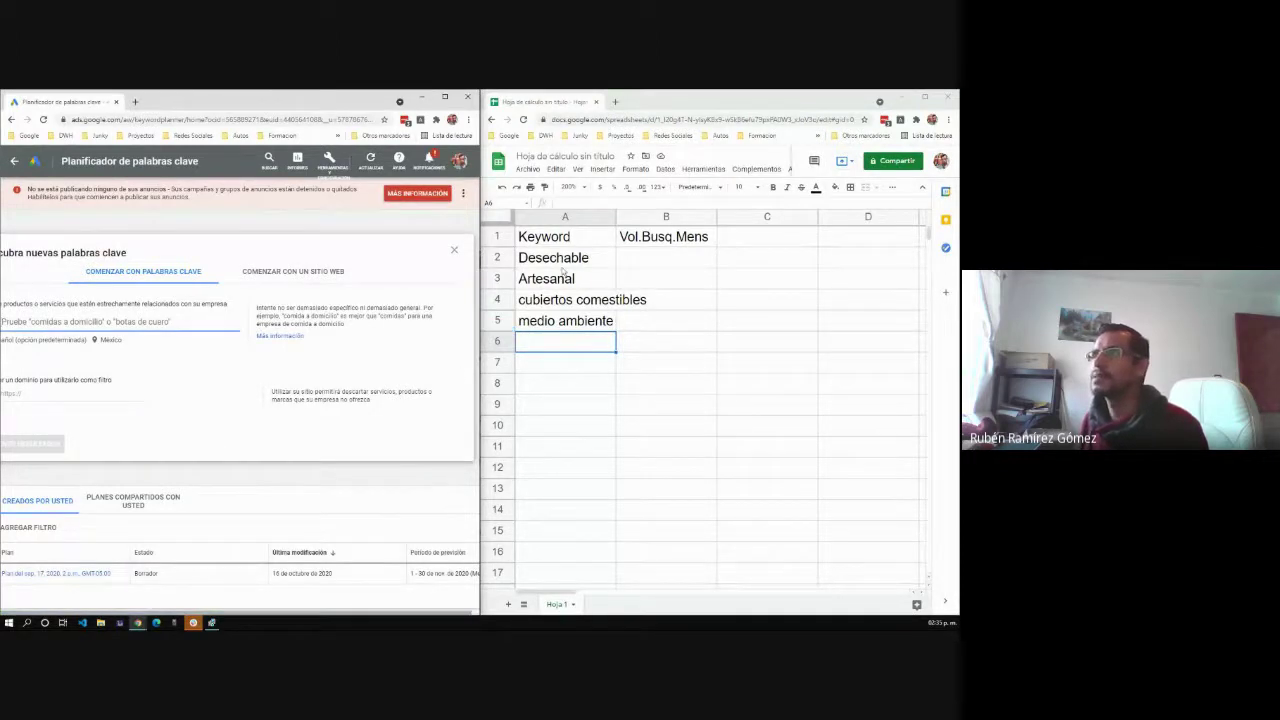
{"action": "left_click_drag", "start_coordinate": [566, 259], "coordinate": [570, 326]}
{"action": "key", "text": "ctrl+c"}
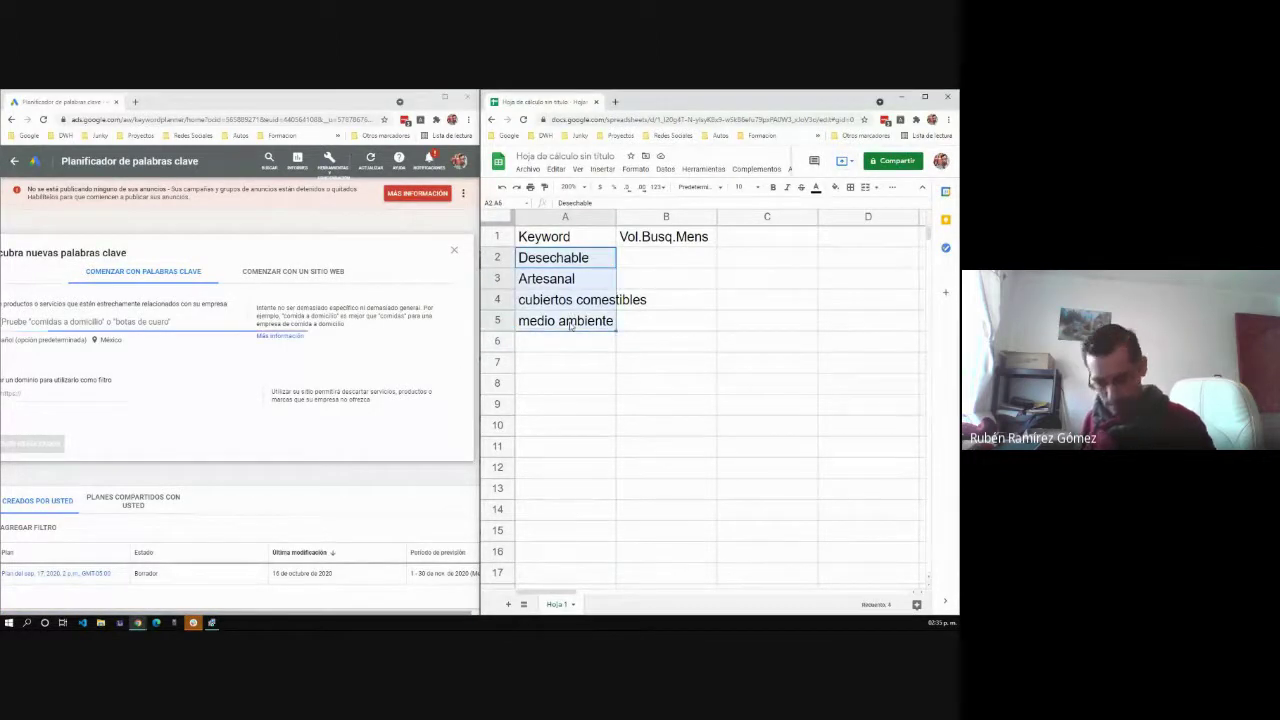
{"action": "left_click", "coordinate": [114, 322]}
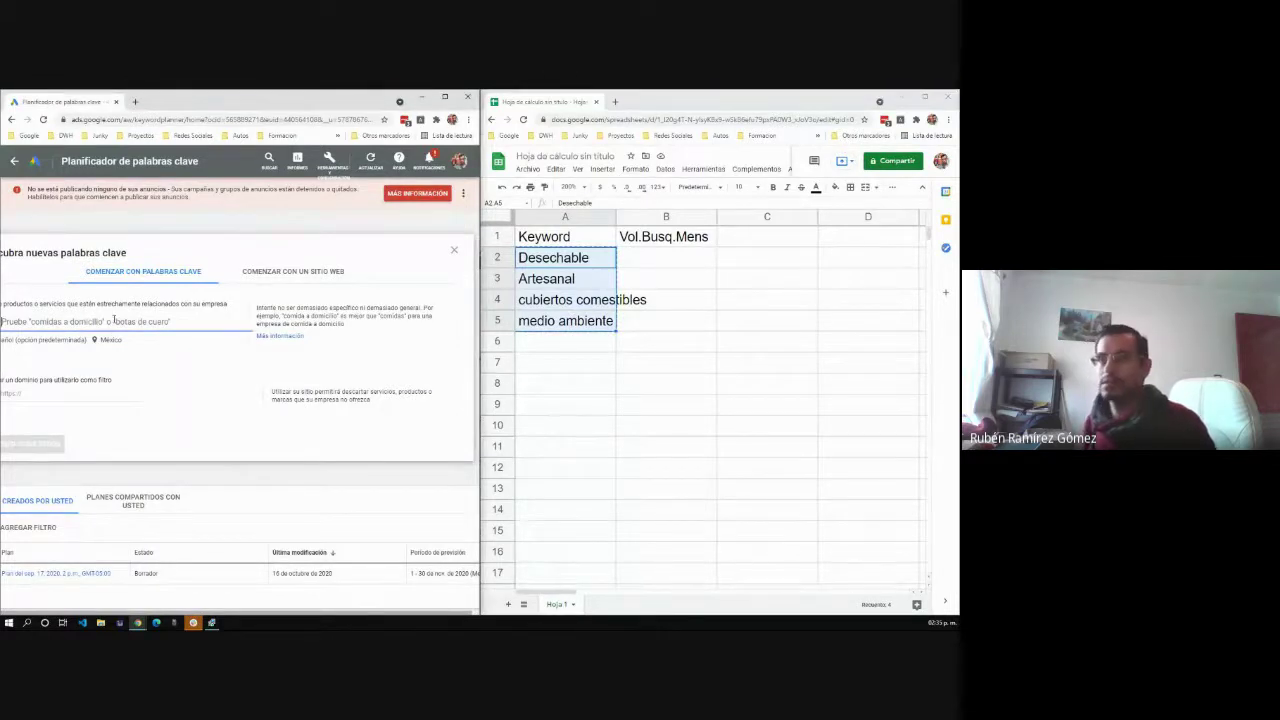
{"action": "key", "text": "ctrl+v"}
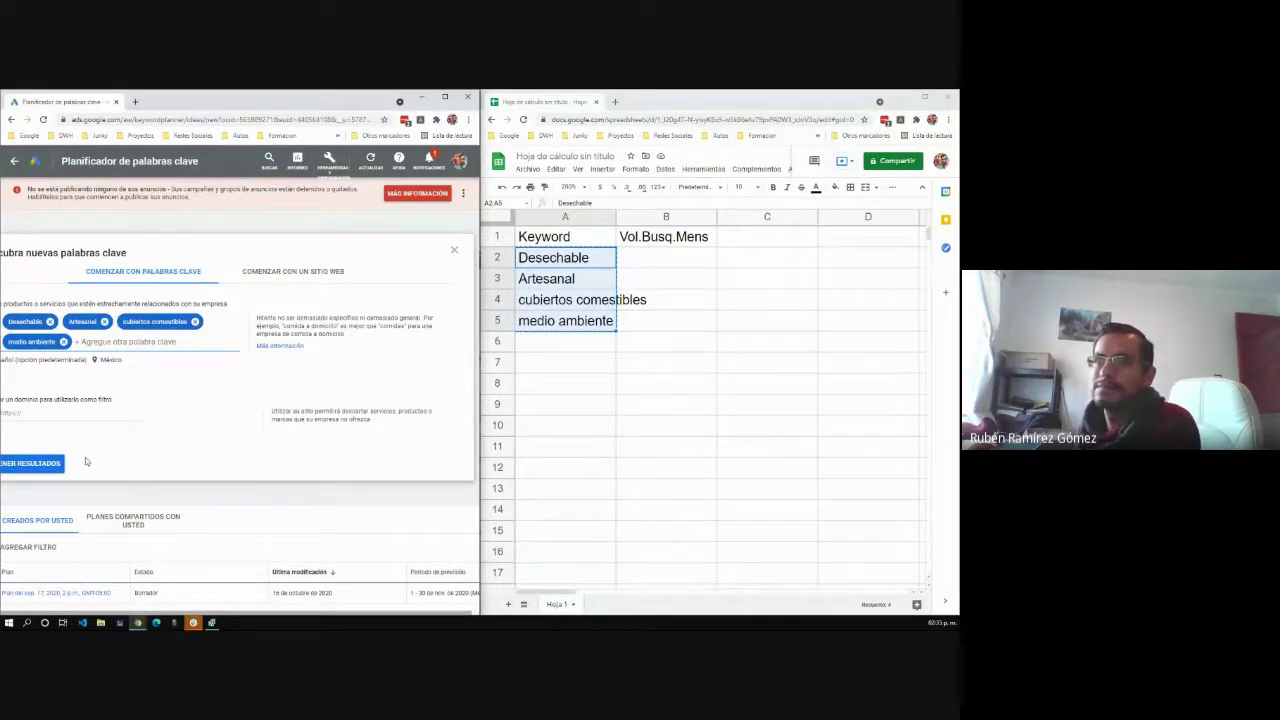
{"action": "left_click", "coordinate": [46, 465]}
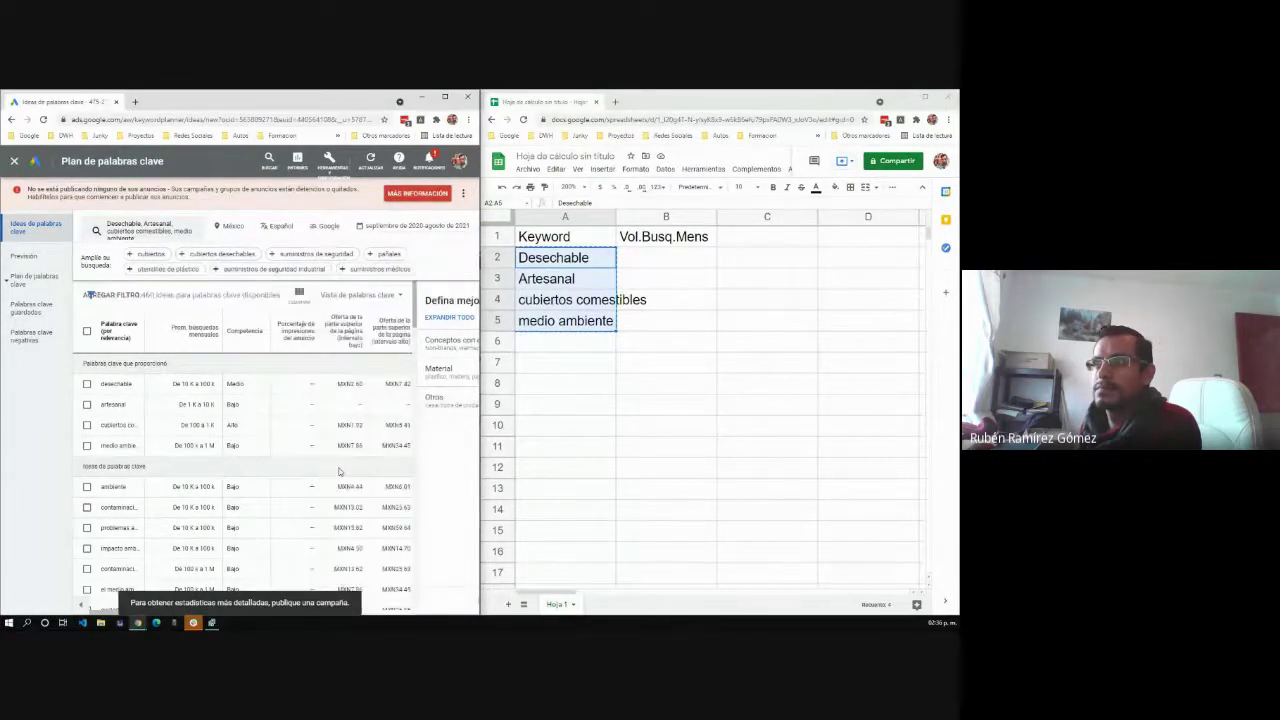
Enter monthly volumes 10000 for Desechable and 1000 for Artesanal in column B.
{"action": "left_click", "coordinate": [657, 260]}
{"action": "key", "text": "ctrl+c"}
{"action": "left_click", "coordinate": [658, 259]}
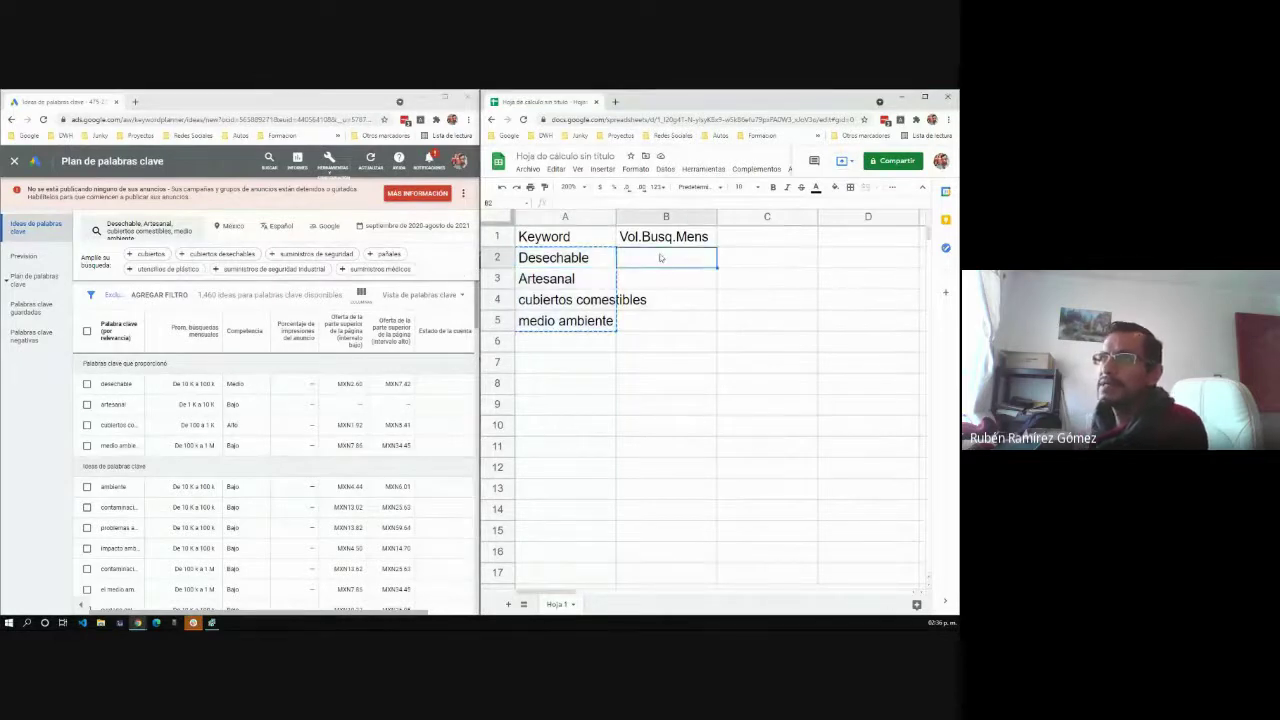
{"action": "type", "text": "100"}
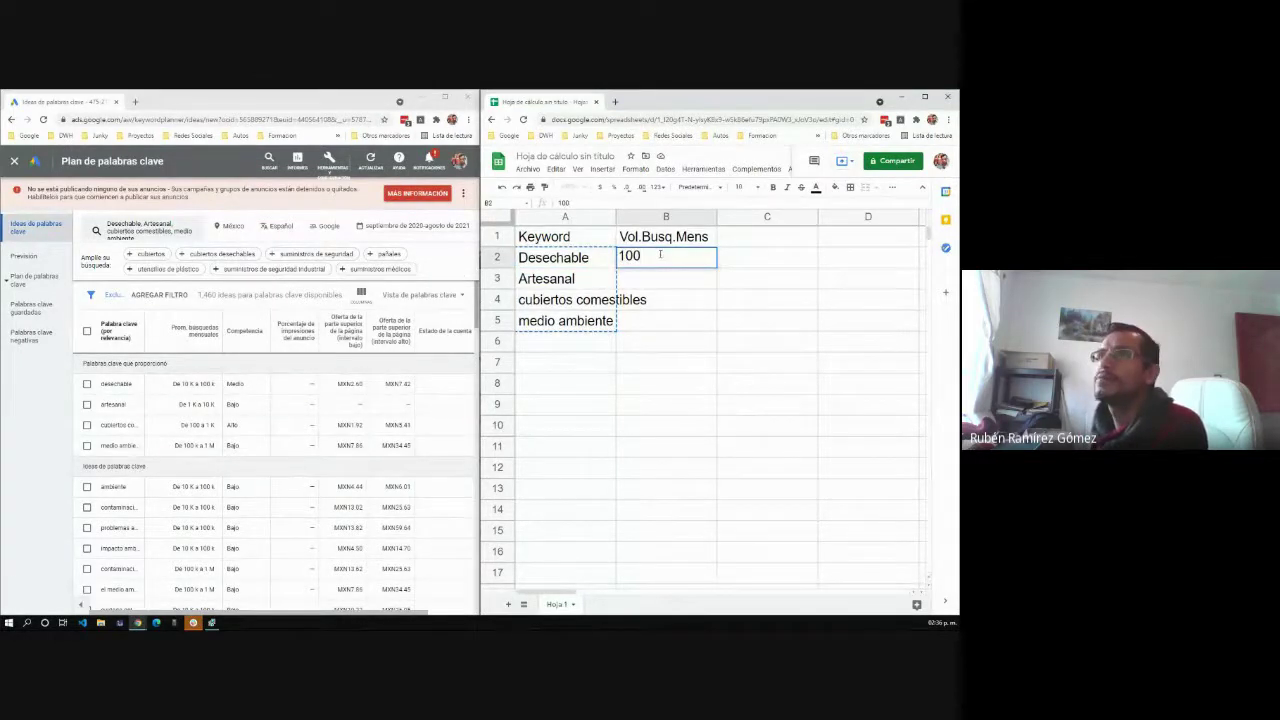
{"action": "type", "text": "00"}
{"action": "key", "text": "Return"}
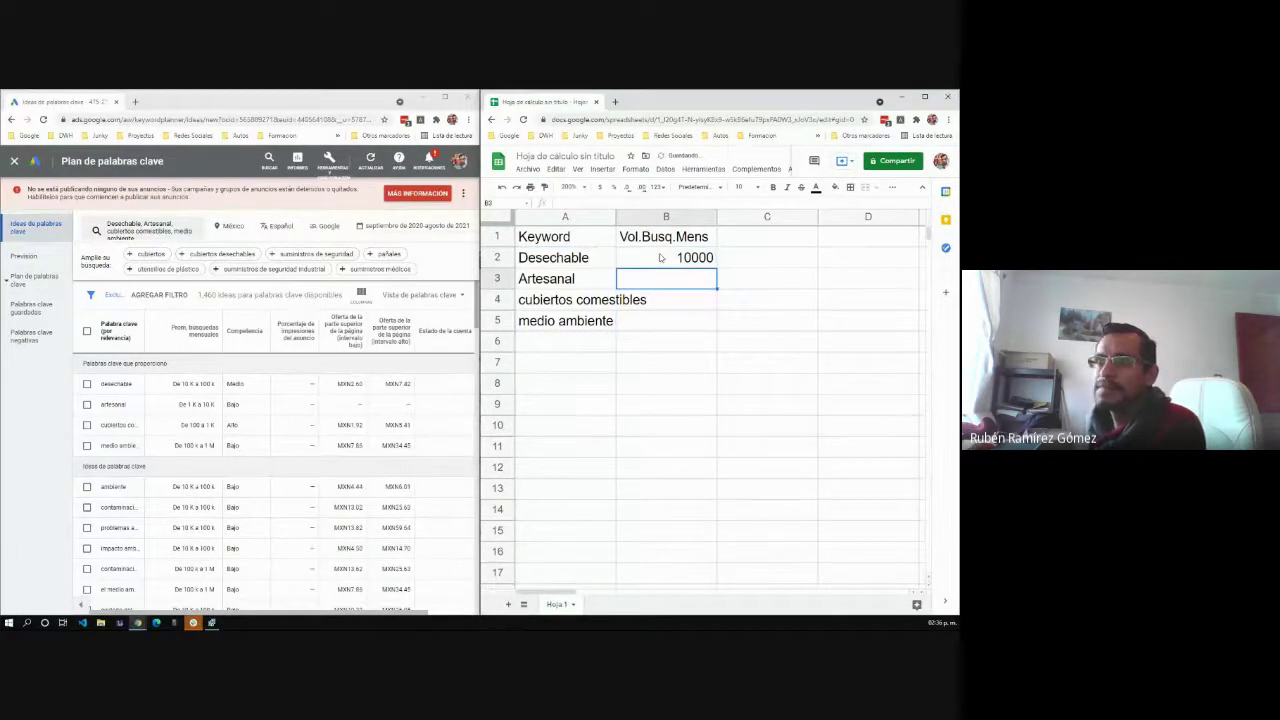
{"action": "type", "text": "1000"}
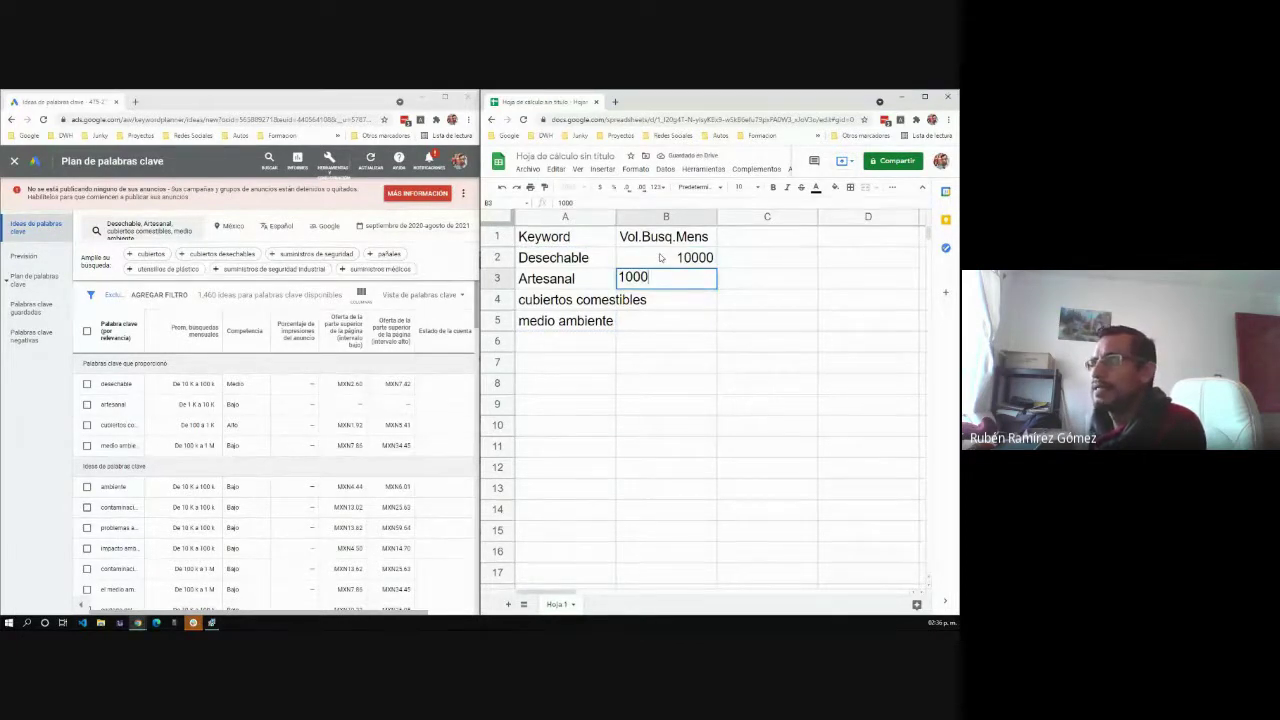
{"action": "key", "text": "Return"}
Enter 100 for cubiertos comestibles, correcting a mistyped 100000, and 100000 for medio ambiente.
{"action": "type", "text": "100000"}
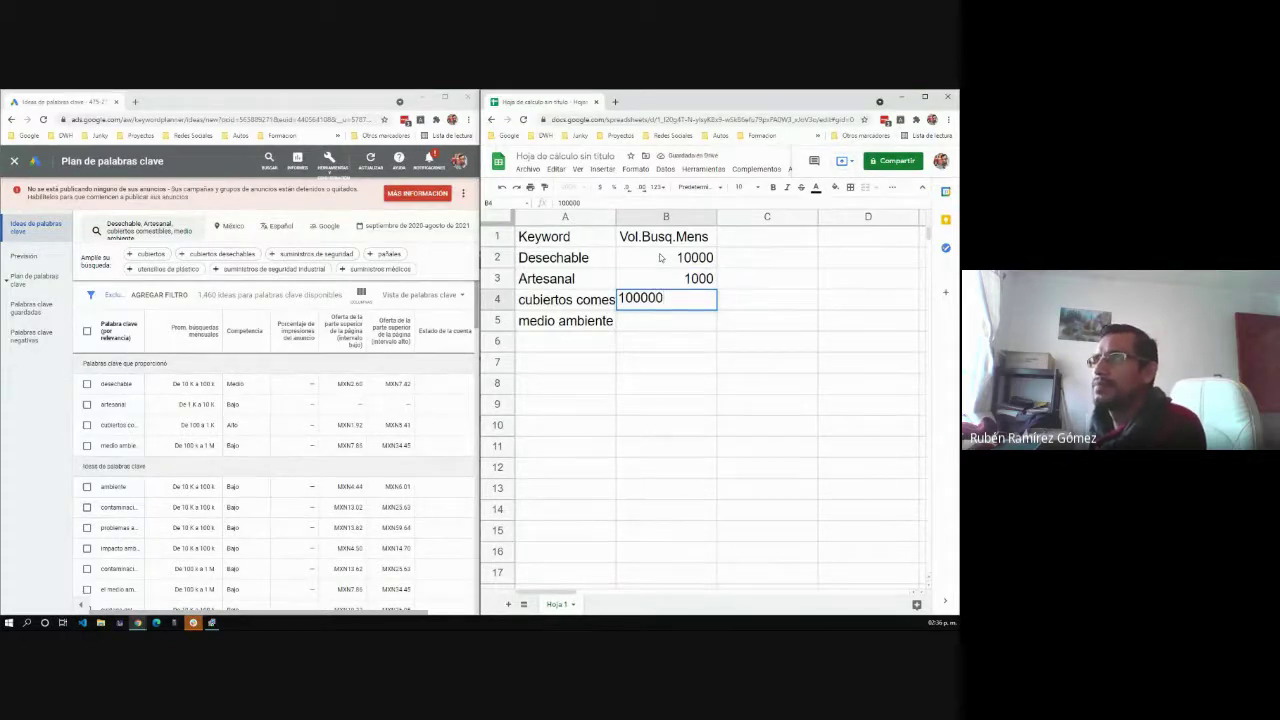
{"action": "key", "text": "Return"}
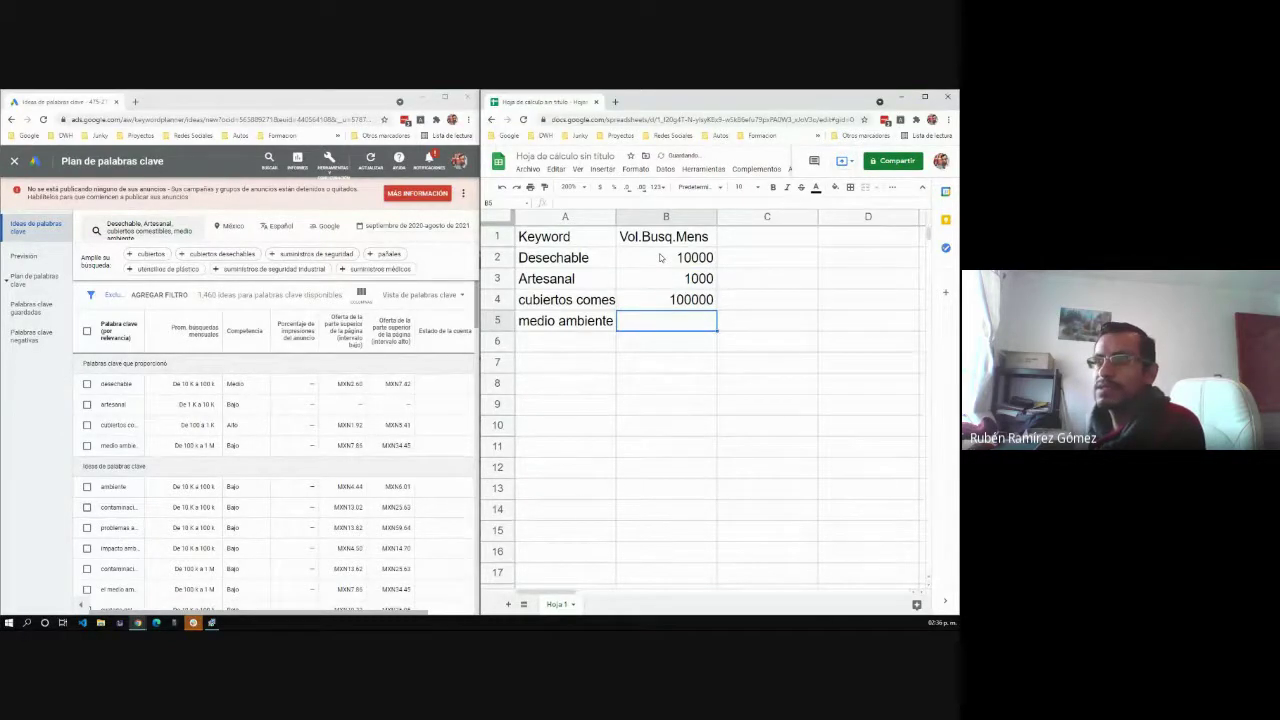
{"action": "key", "text": "Up"}
{"action": "type", "text": "100"}
{"action": "key", "text": "Return"}
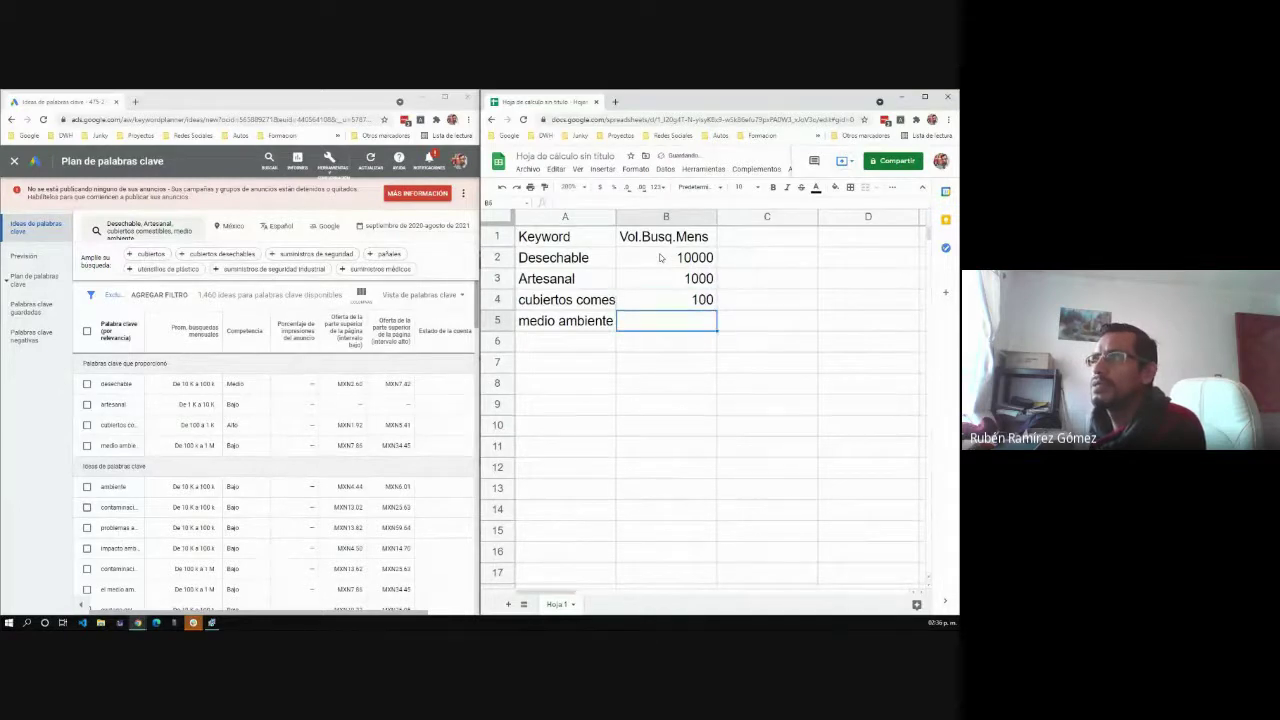
{"action": "type", "text": "100"}
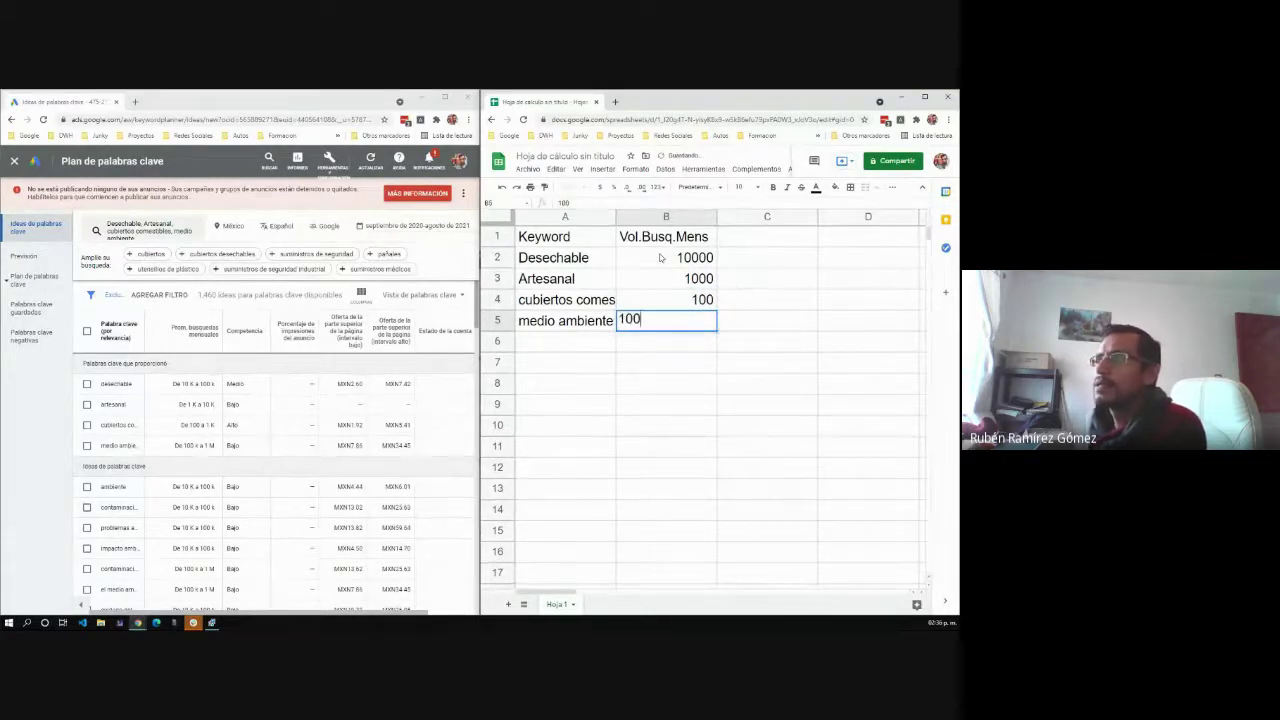
{"action": "type", "text": "000"}
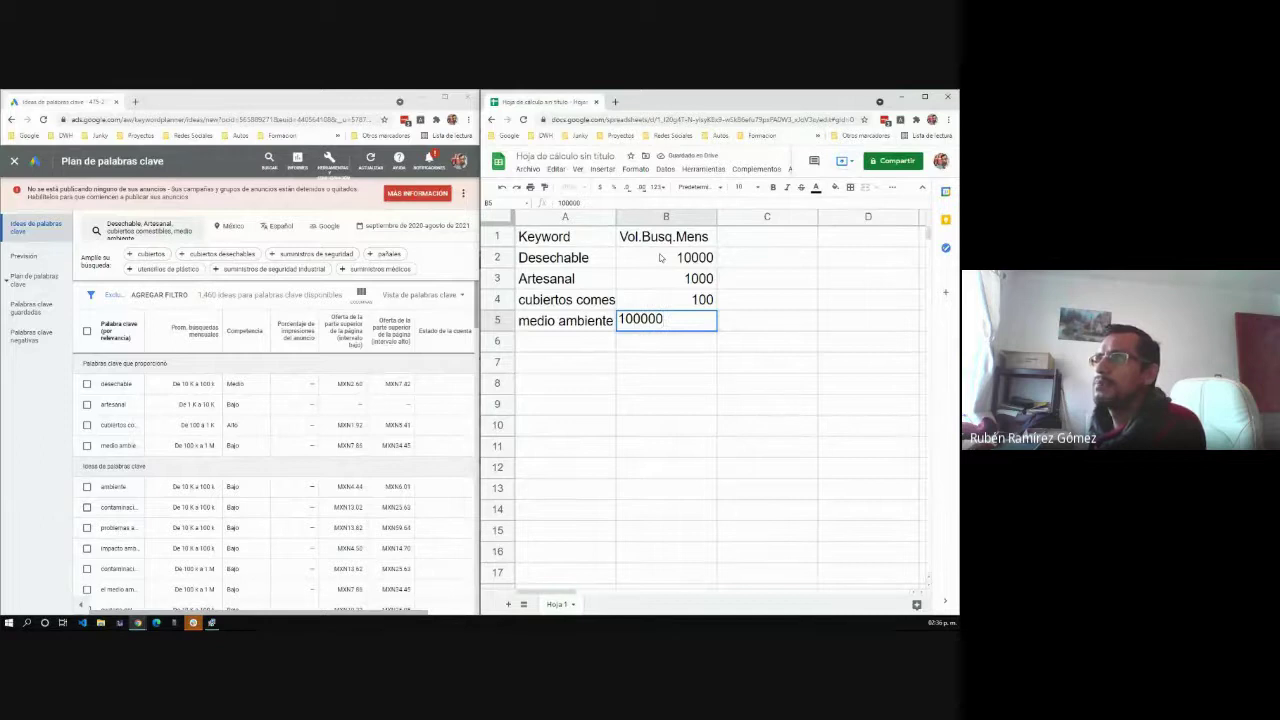
{"action": "key", "text": "Return"}
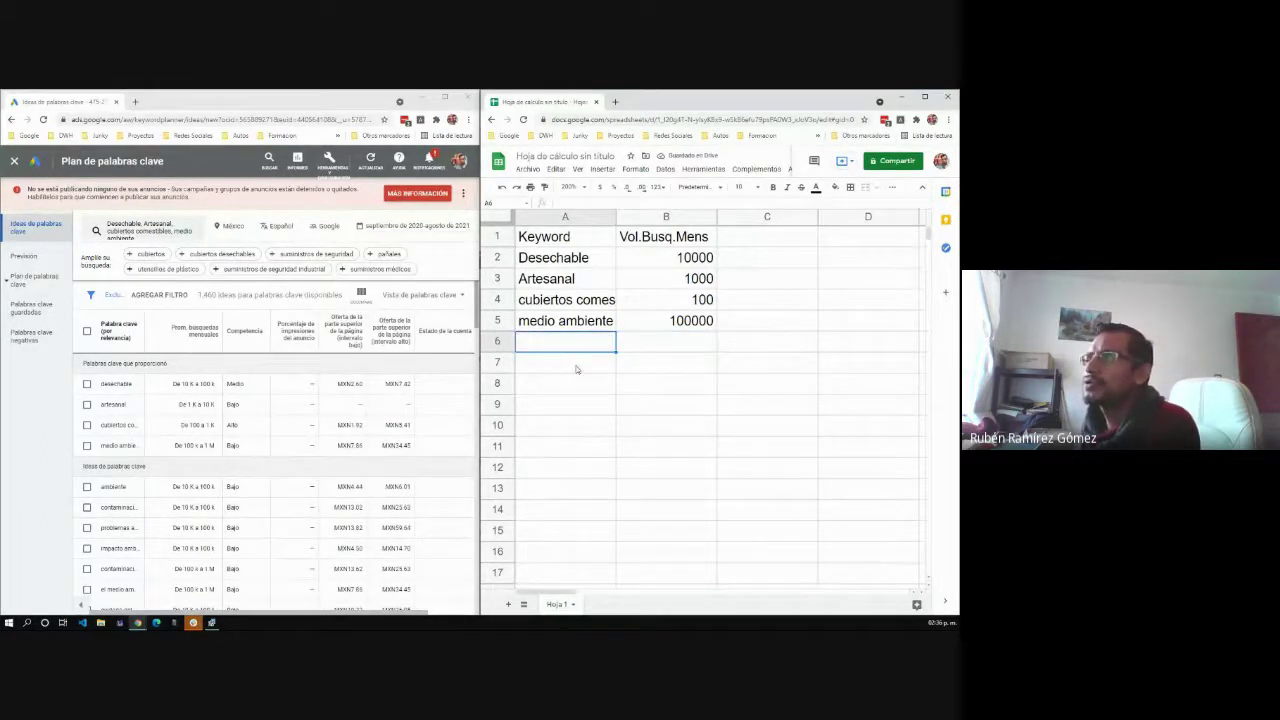
Label A7 Vol.Busq.Mens and total B2:B5 in B7 with =SUM, giving 111100.
{"action": "left_click", "coordinate": [576, 369]}
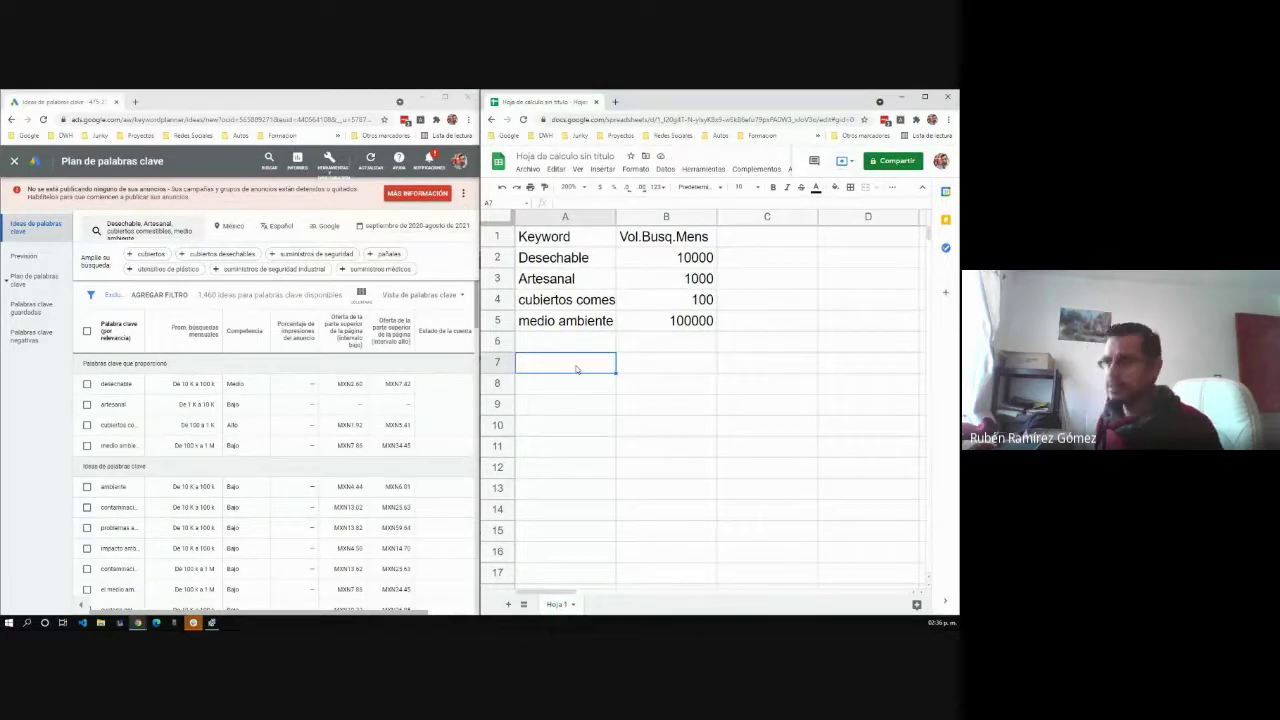
{"action": "type", "text": "Vol"}
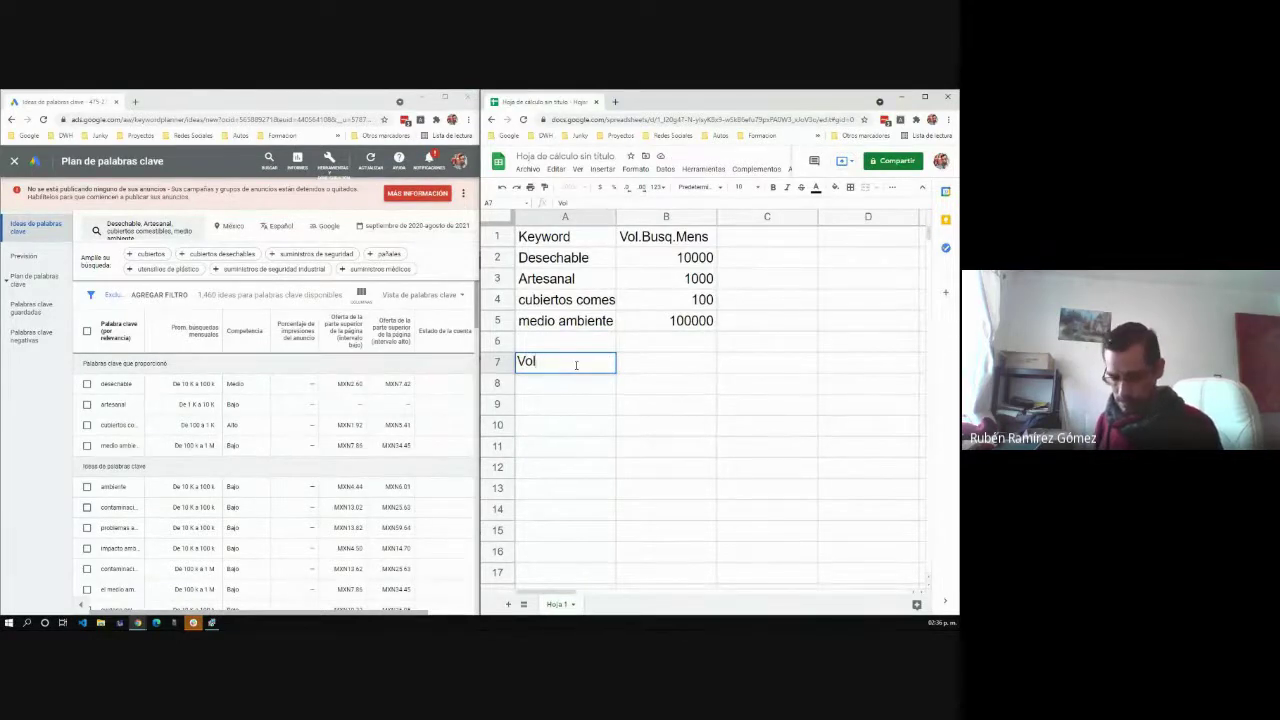
{"action": "type", "text": ".Busqu"}
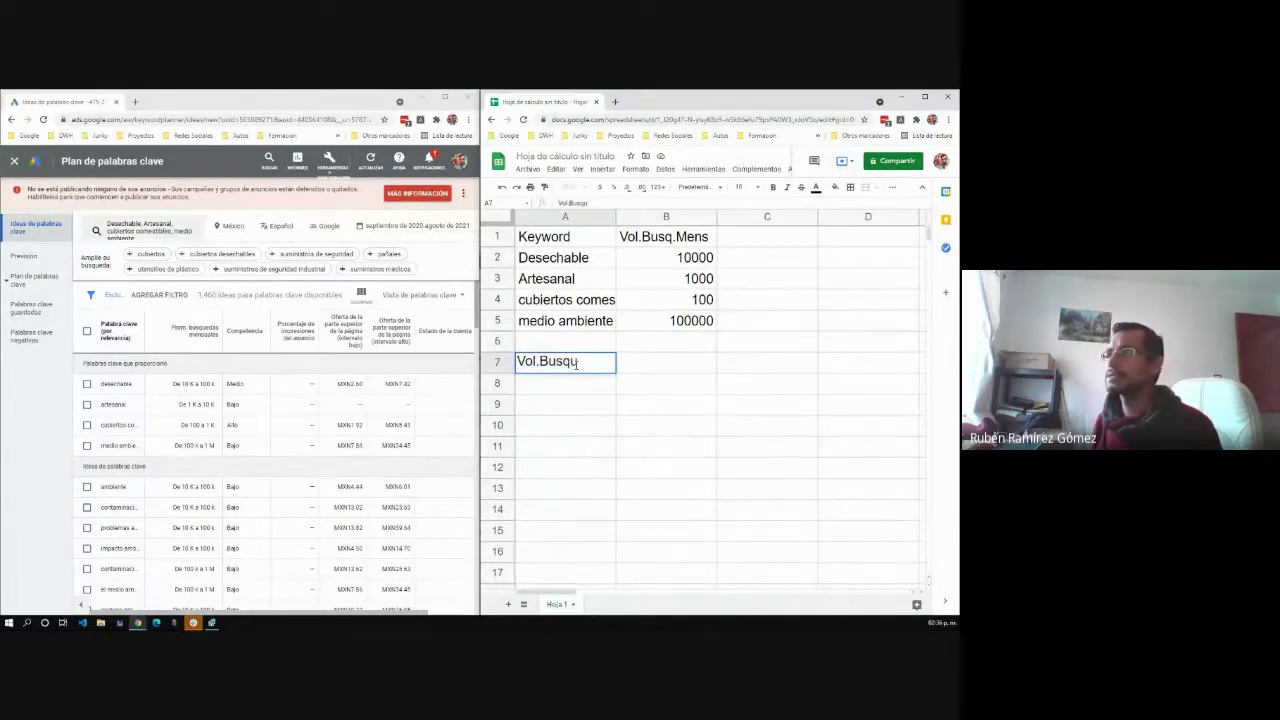
{"action": "key", "text": "BackSpace"}
{"action": "type", "text": ".Mens"}
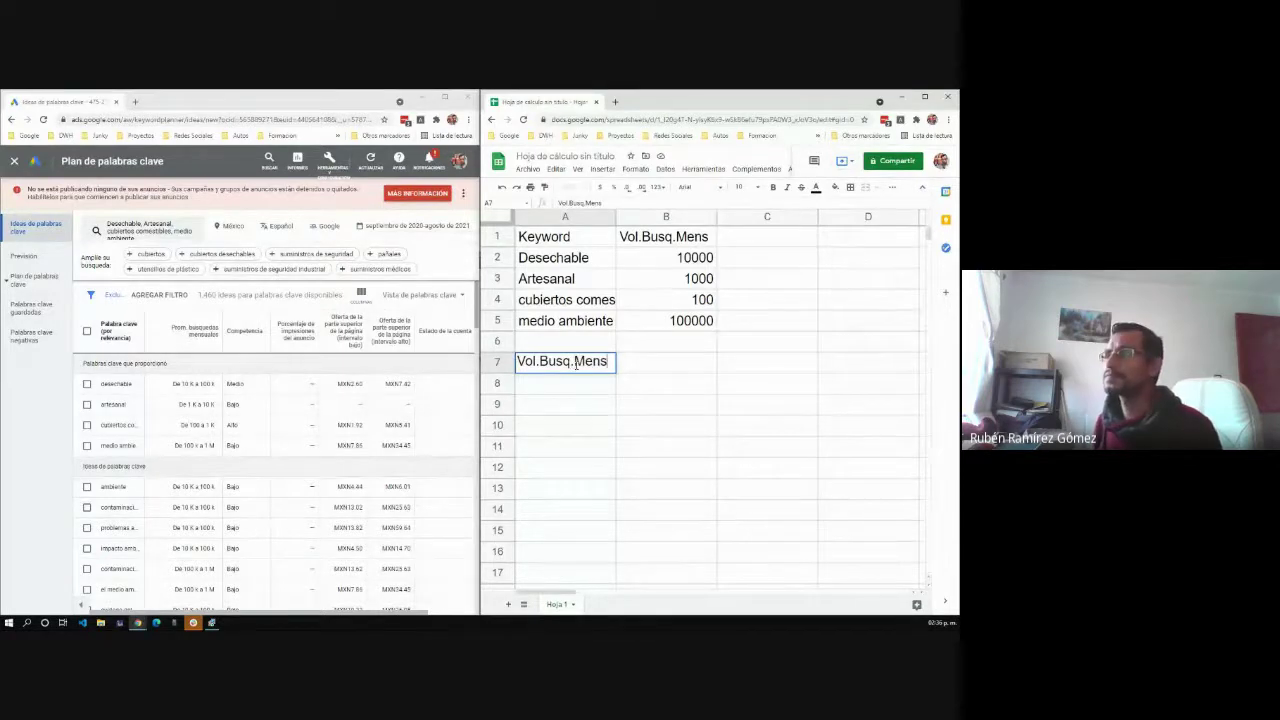
{"action": "key", "text": "Tab"}
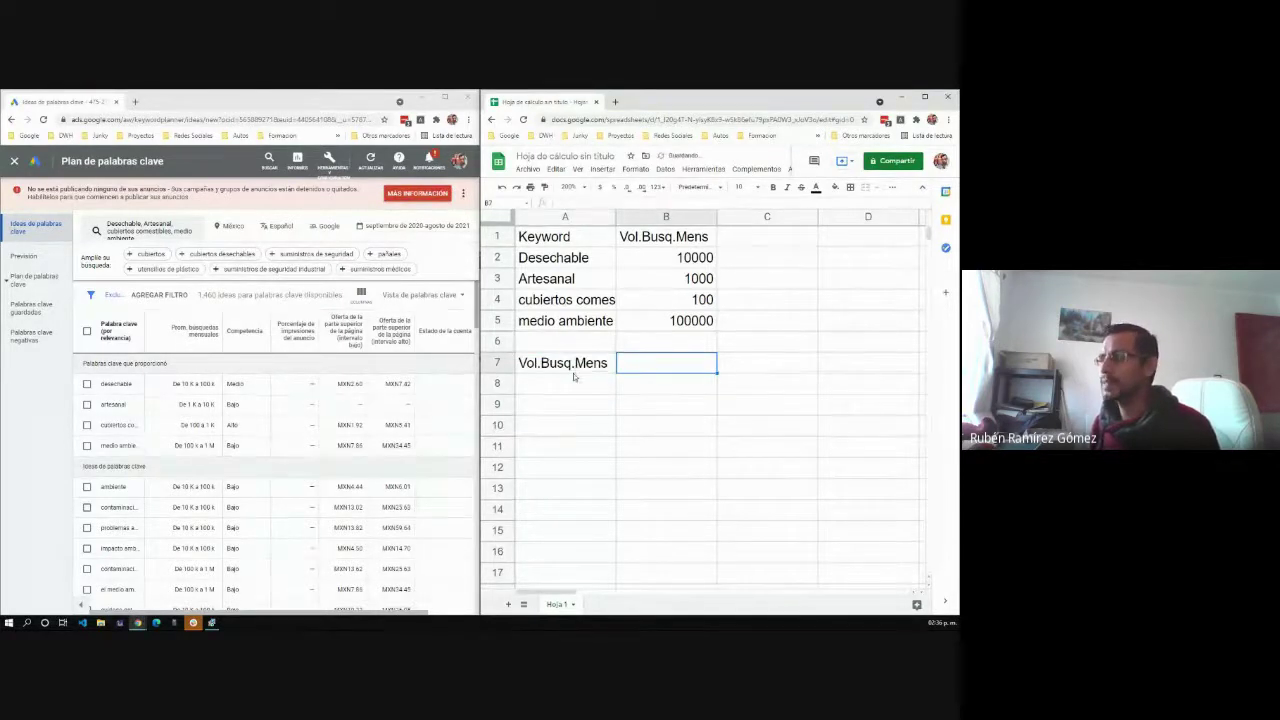
{"action": "type", "text": "="}
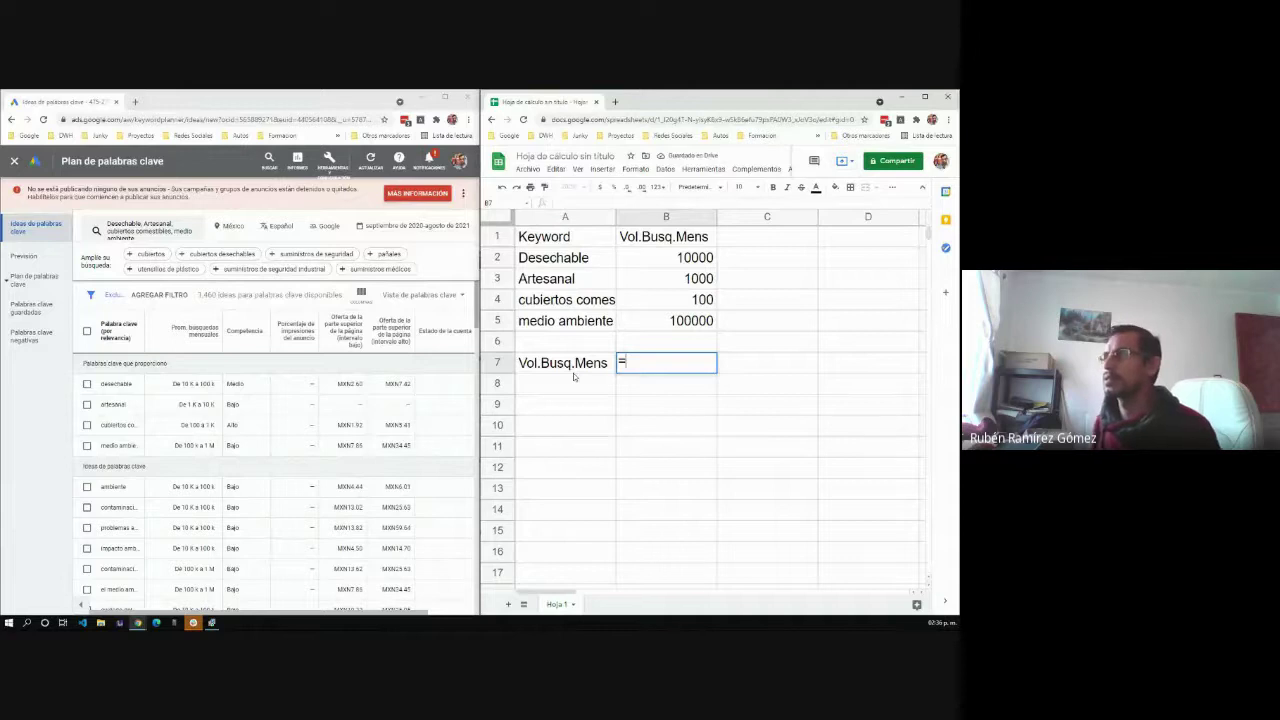
{"action": "type", "text": "suma("}
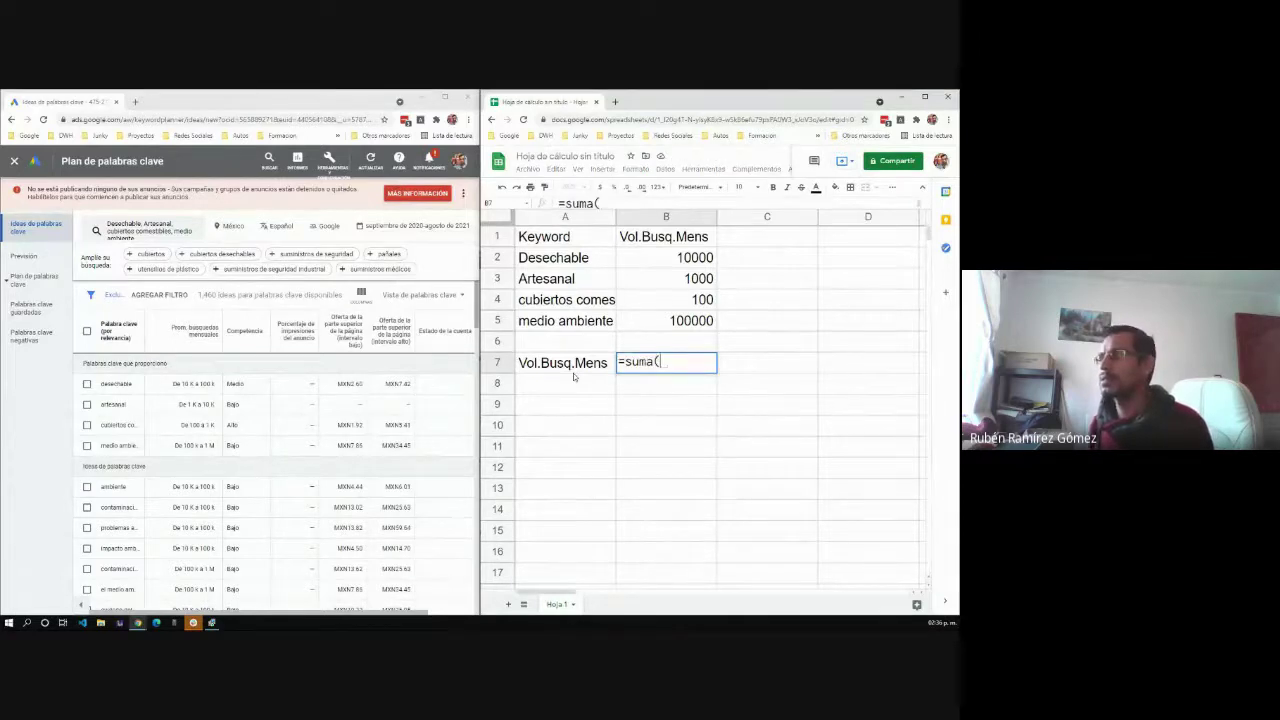
{"action": "key", "text": "BackSpace"}
{"action": "key", "text": "BackSpace"}
{"action": "key", "text": "BackSpace"}
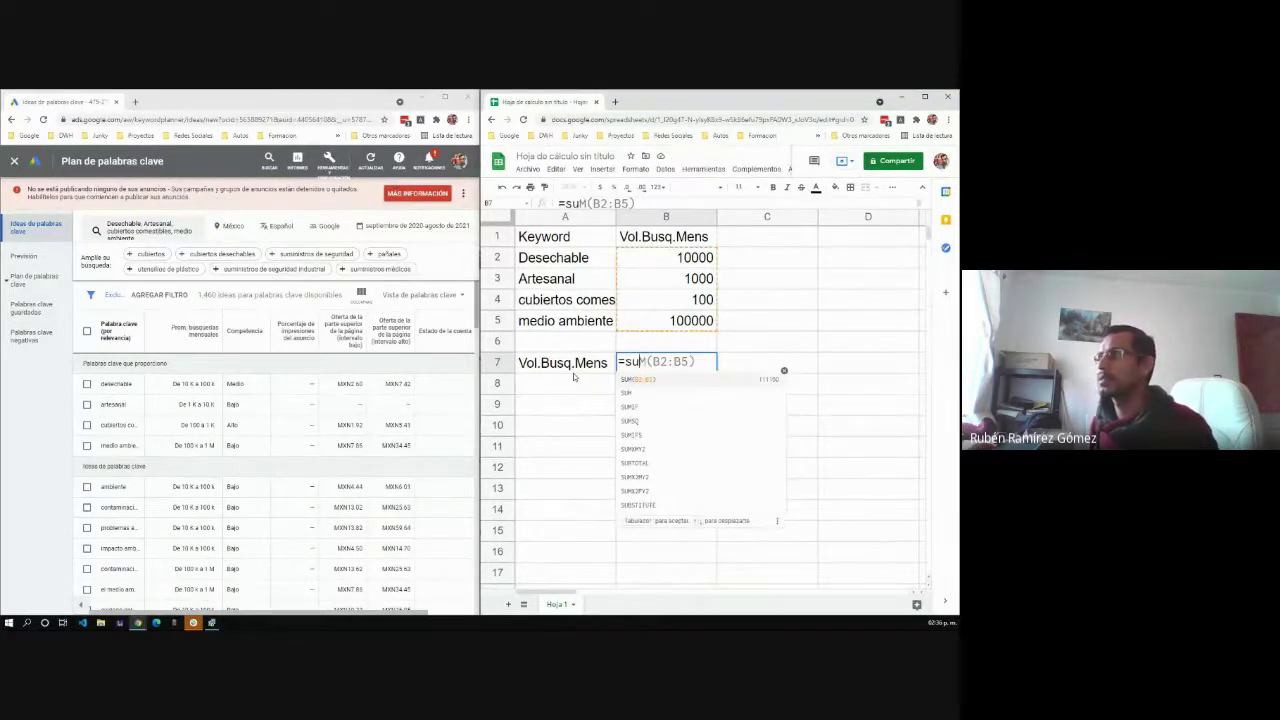
{"action": "key", "text": "Tab"}
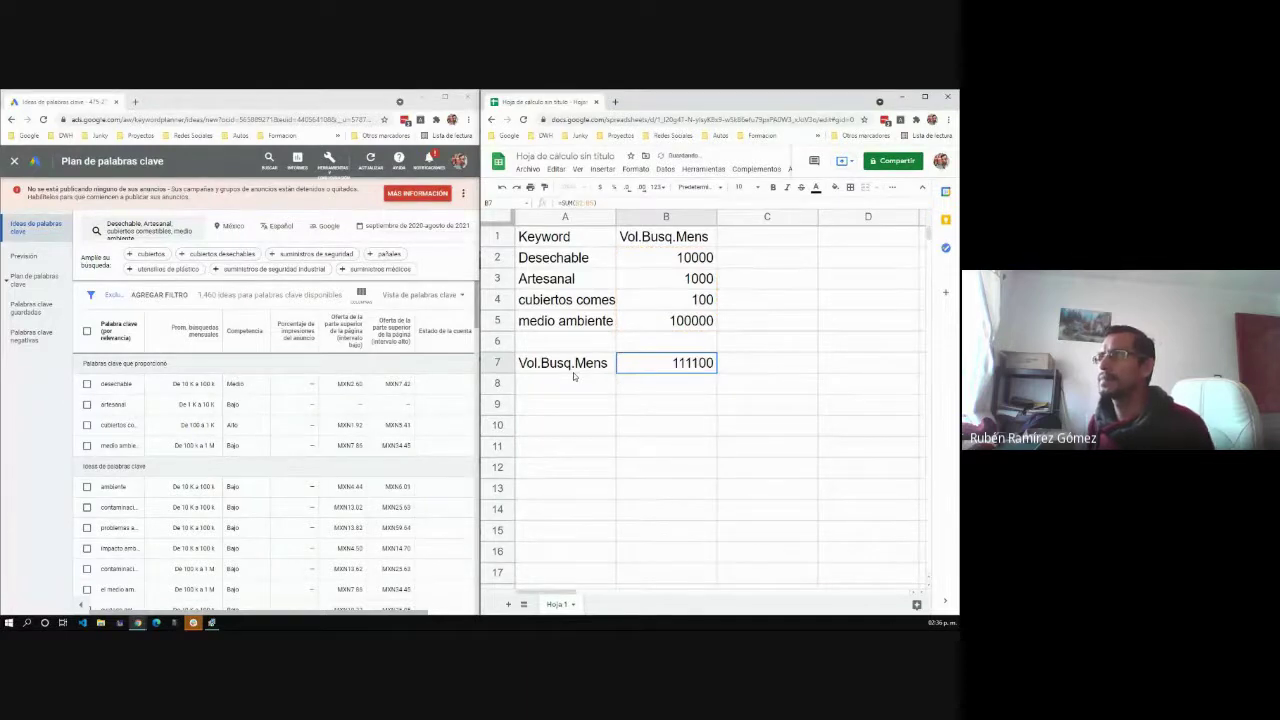
{"action": "left_click", "coordinate": [573, 385]}
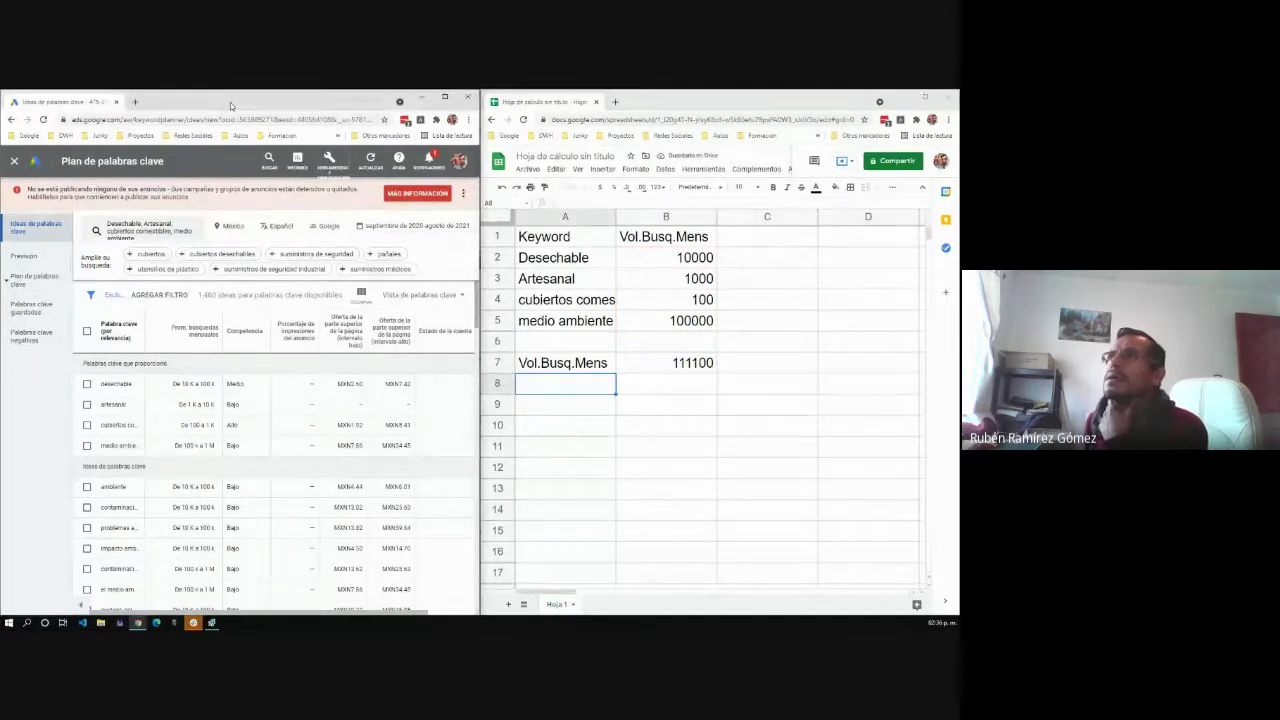
{"action": "left_click", "coordinate": [421, 97]}
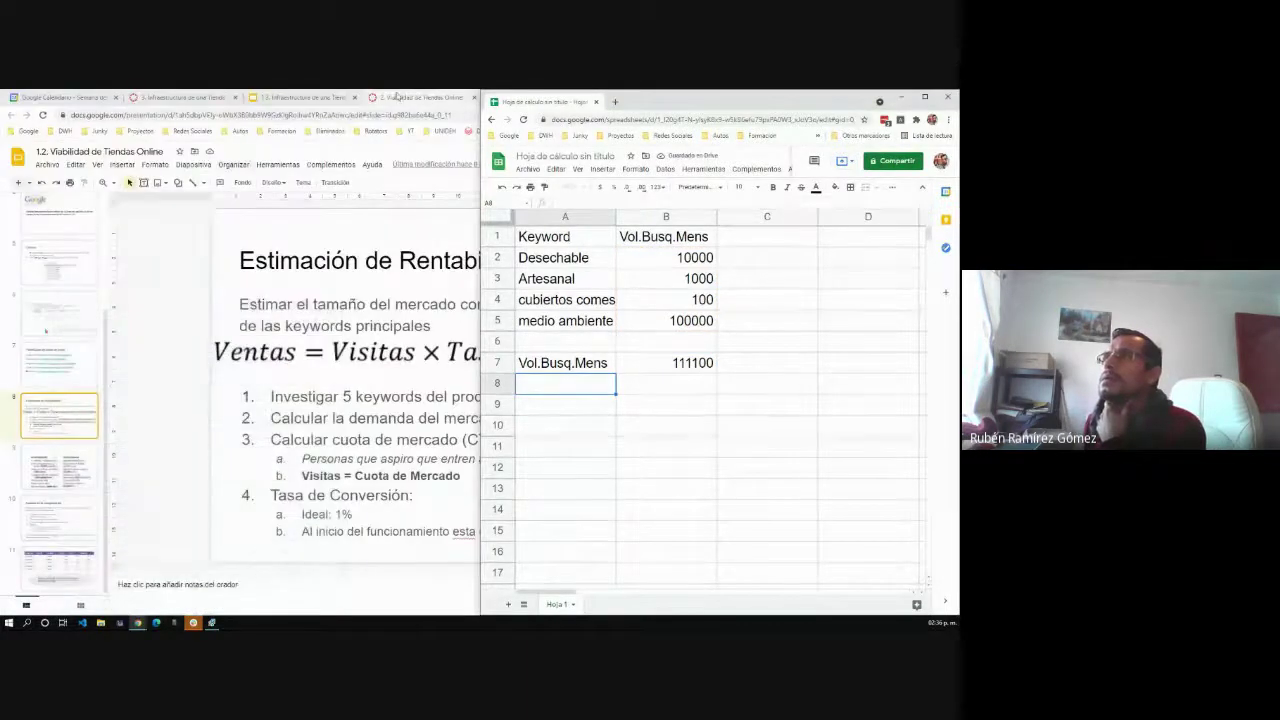
Check the slide's calculation steps, then add Dem.Merc in A8 with =B7*12 (1333200) in B8.
{"action": "left_click", "coordinate": [323, 402]}
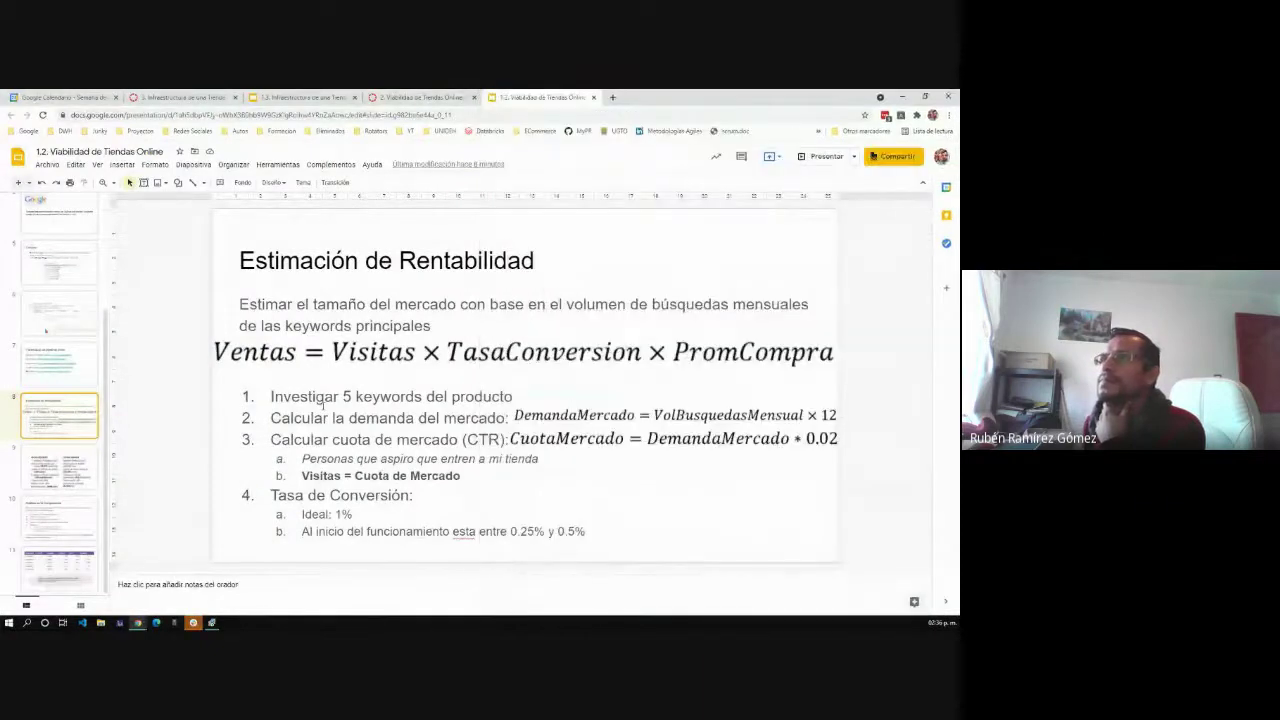
{"action": "left_click", "coordinate": [324, 397]}
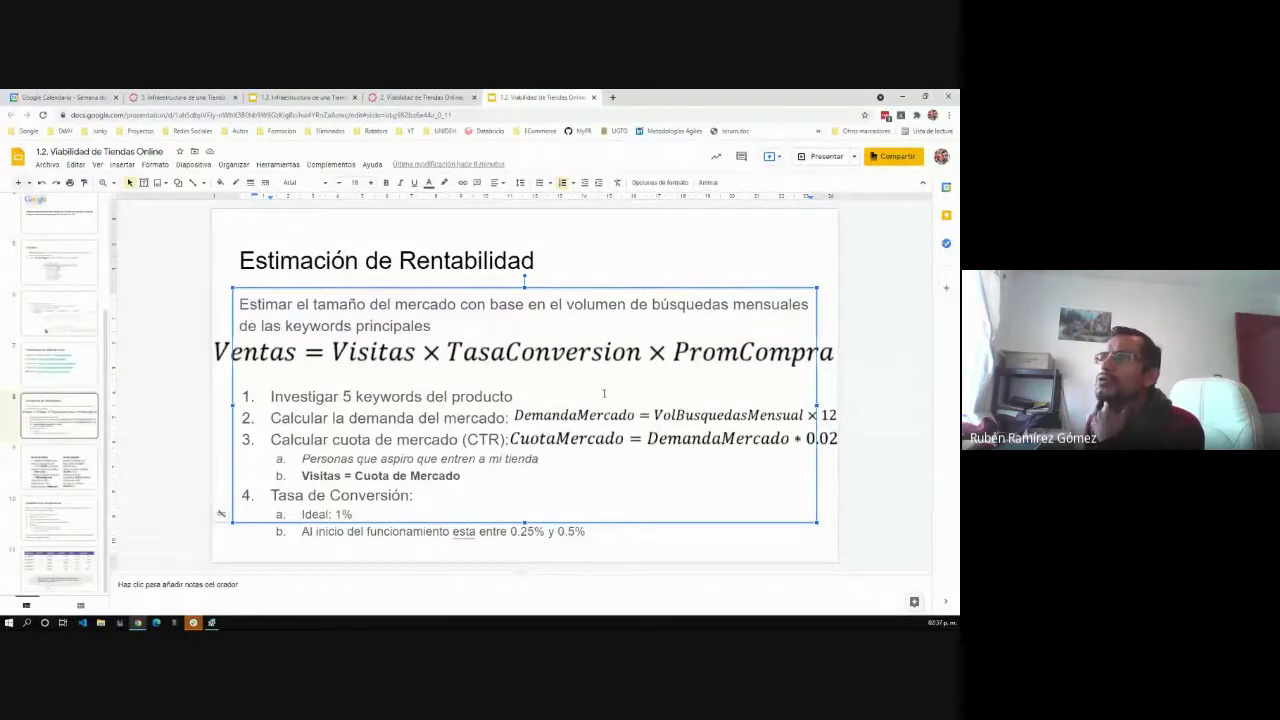
{"action": "key", "text": "alt+Tab"}
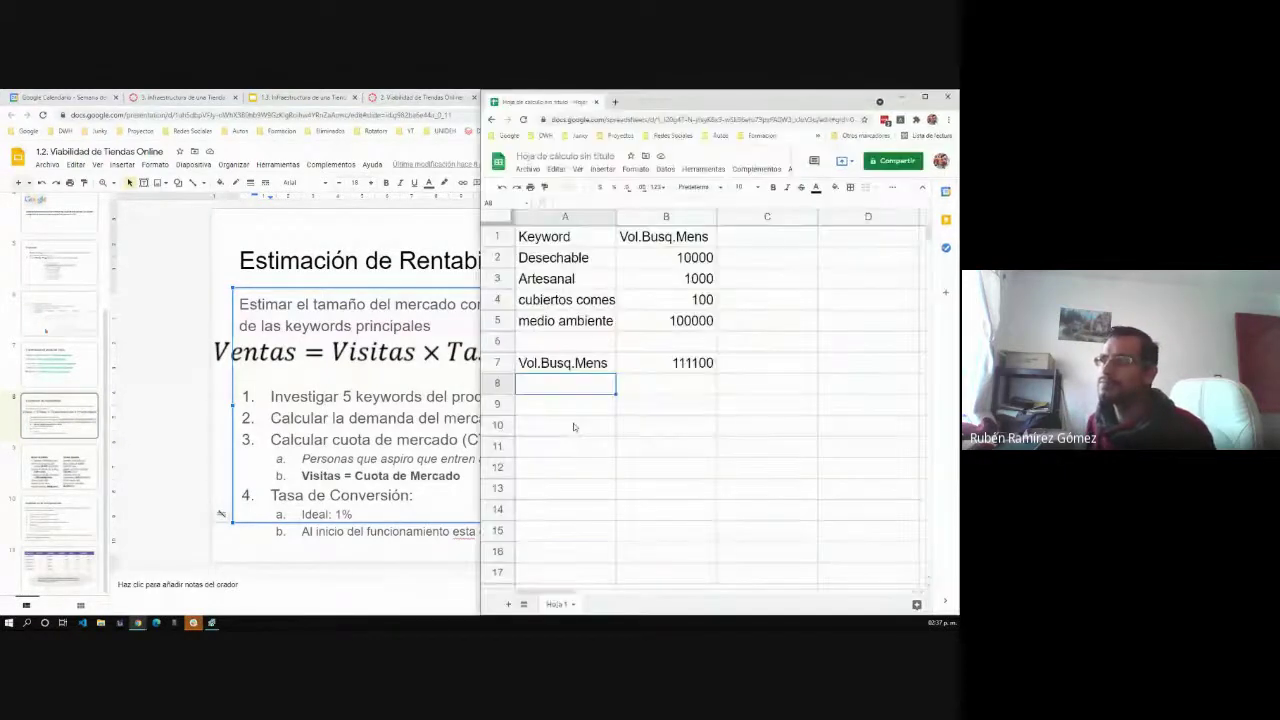
{"action": "type", "text": "Dem"}
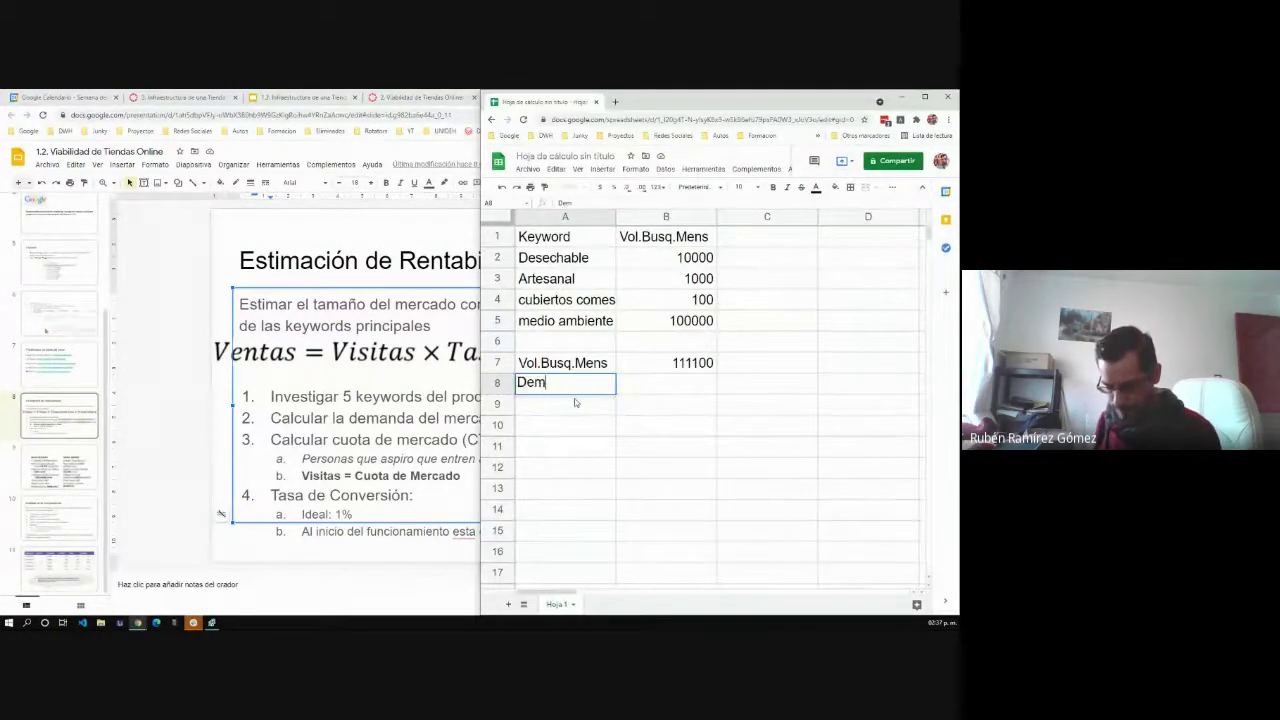
{"action": "type", "text": ".Merc"}
{"action": "key", "text": "Tab"}
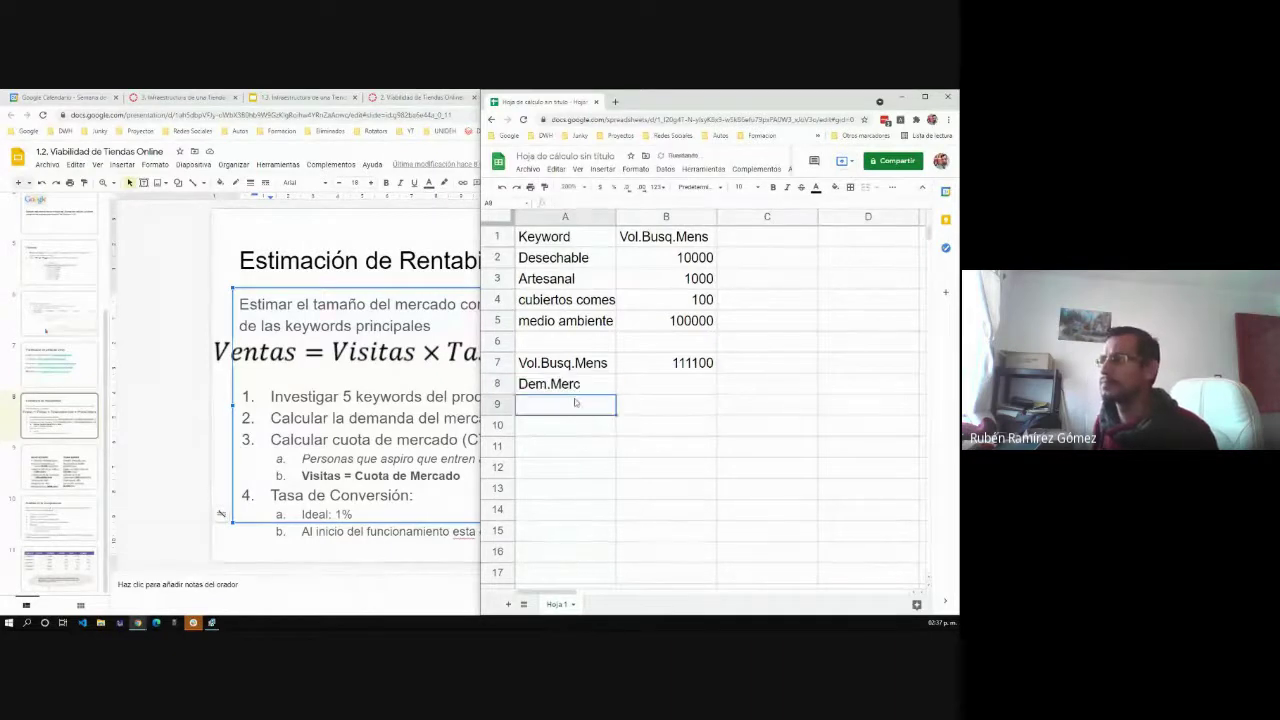
{"action": "type", "text": "="}
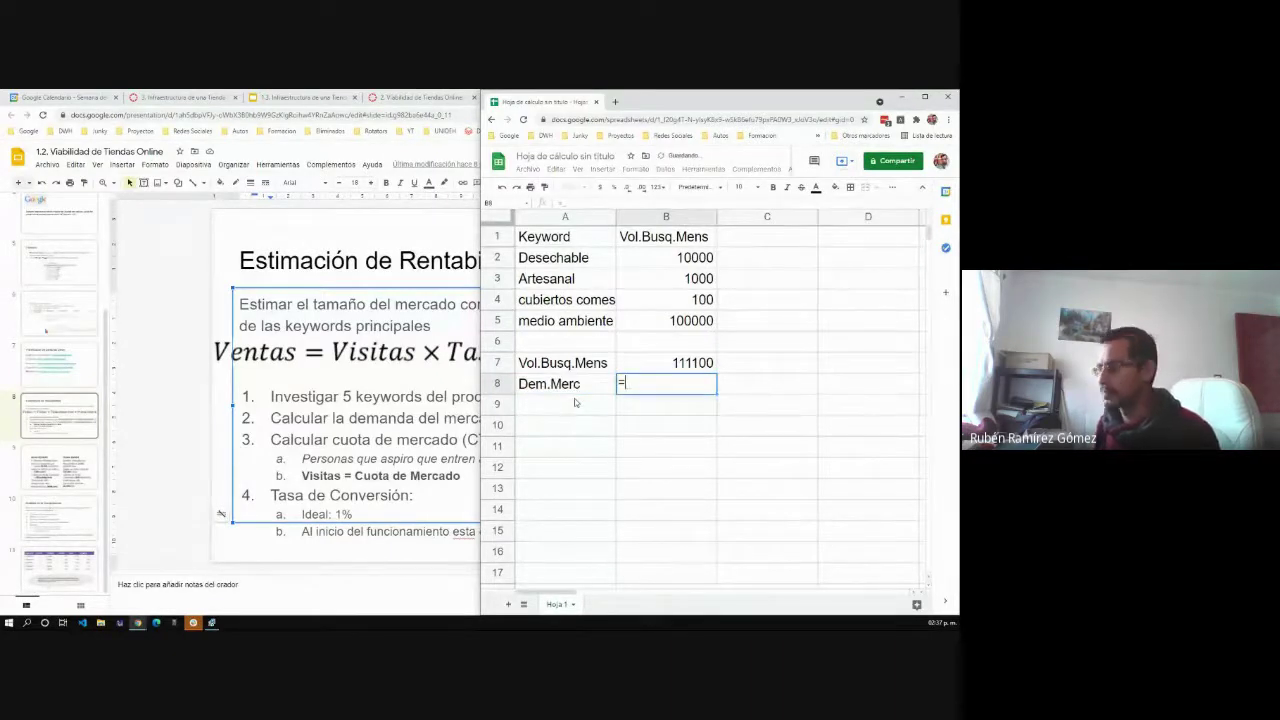
{"action": "type", "text": "B7*12"}
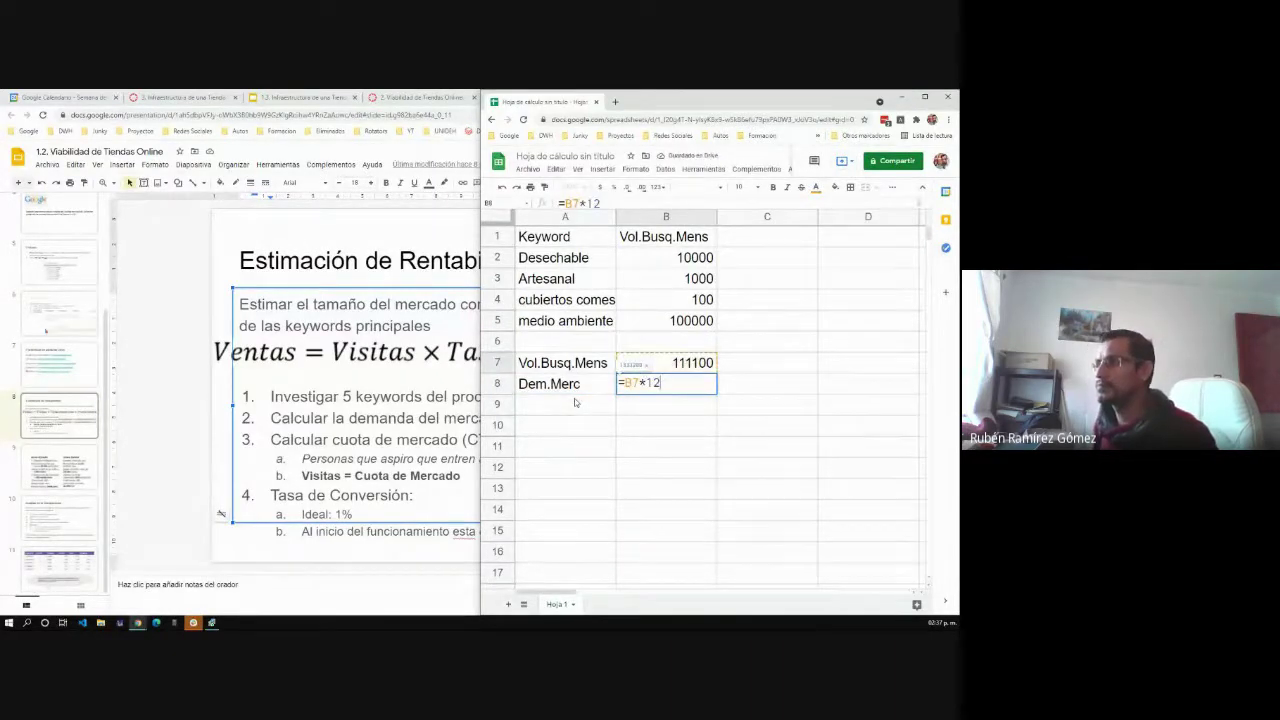
{"action": "key", "text": "Return"}
Add a Cuota Mens label in A9 with =B8*.02 in B9 for the 2% share.
{"action": "left_click", "coordinate": [575, 402]}
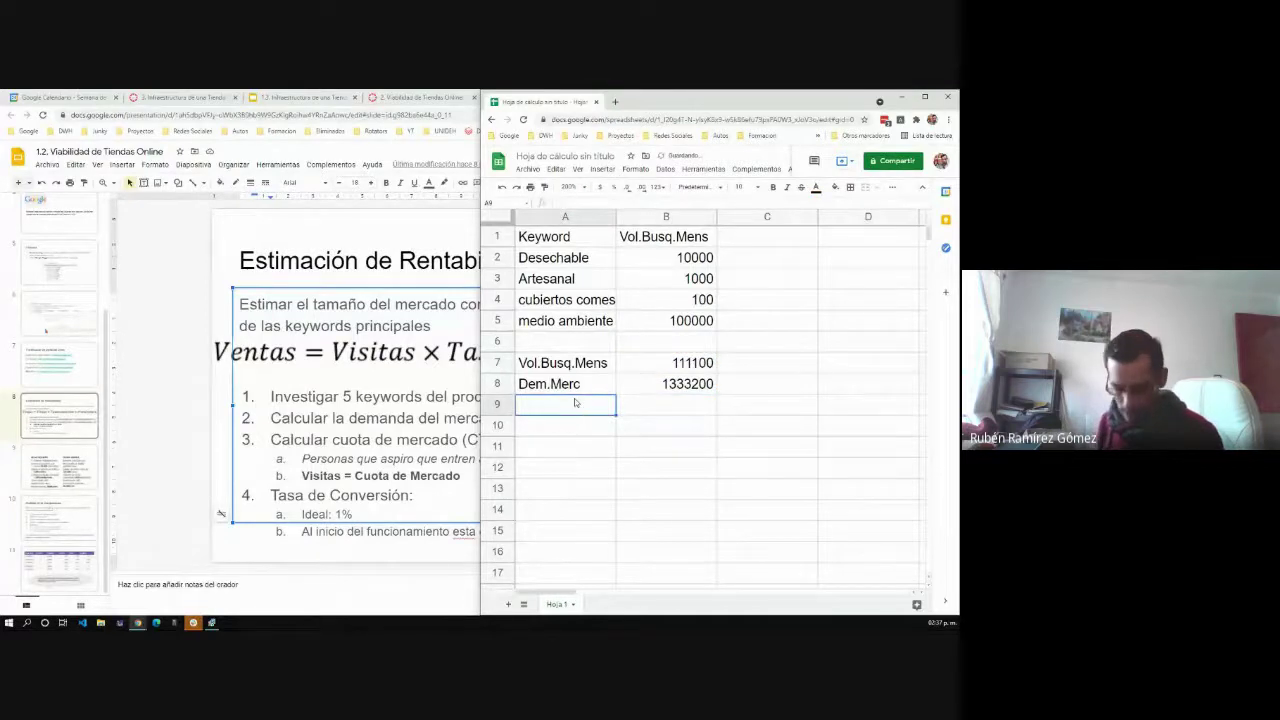
{"action": "key", "text": "alt+Tab"}
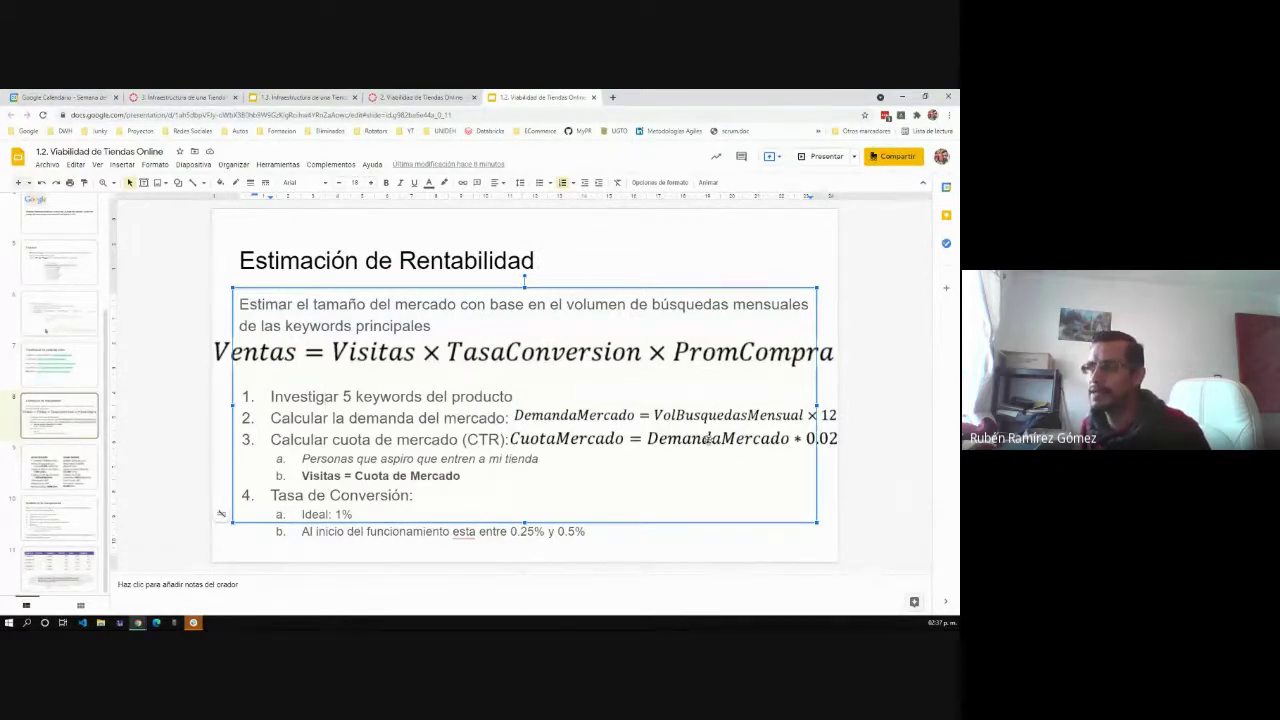
{"action": "key", "text": "alt+Tab"}
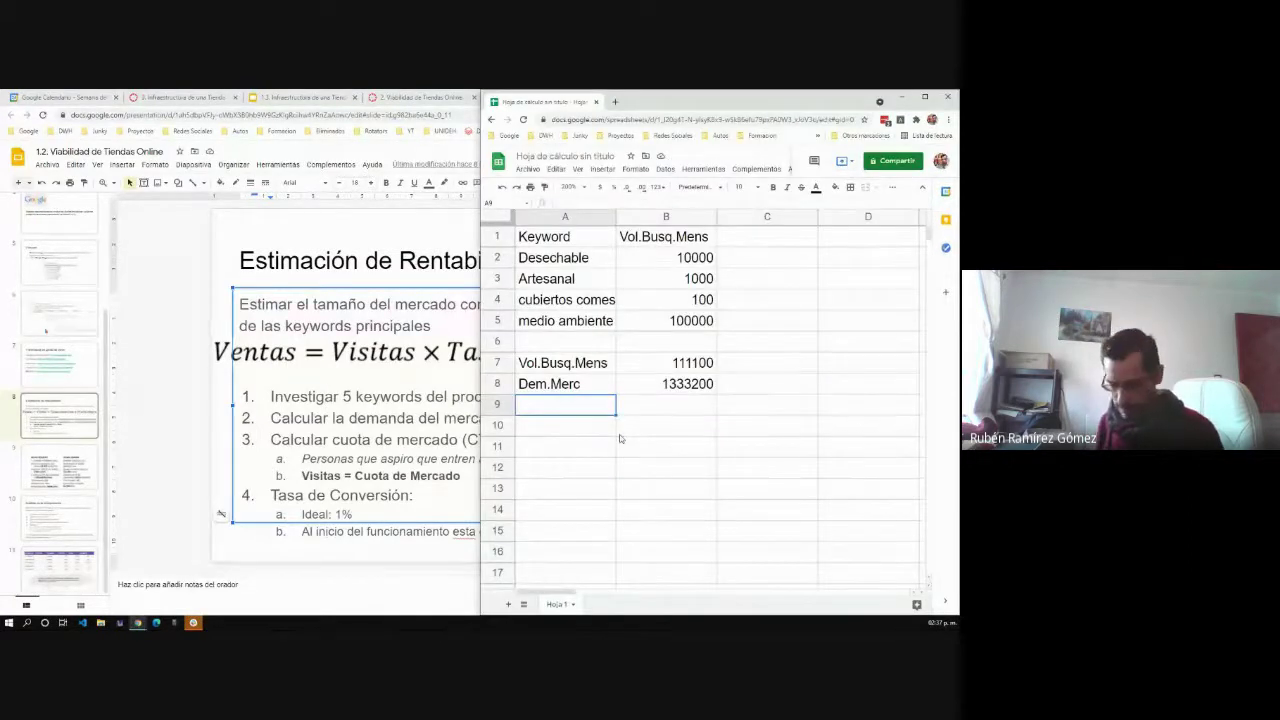
{"action": "type", "text": "Cuto"}
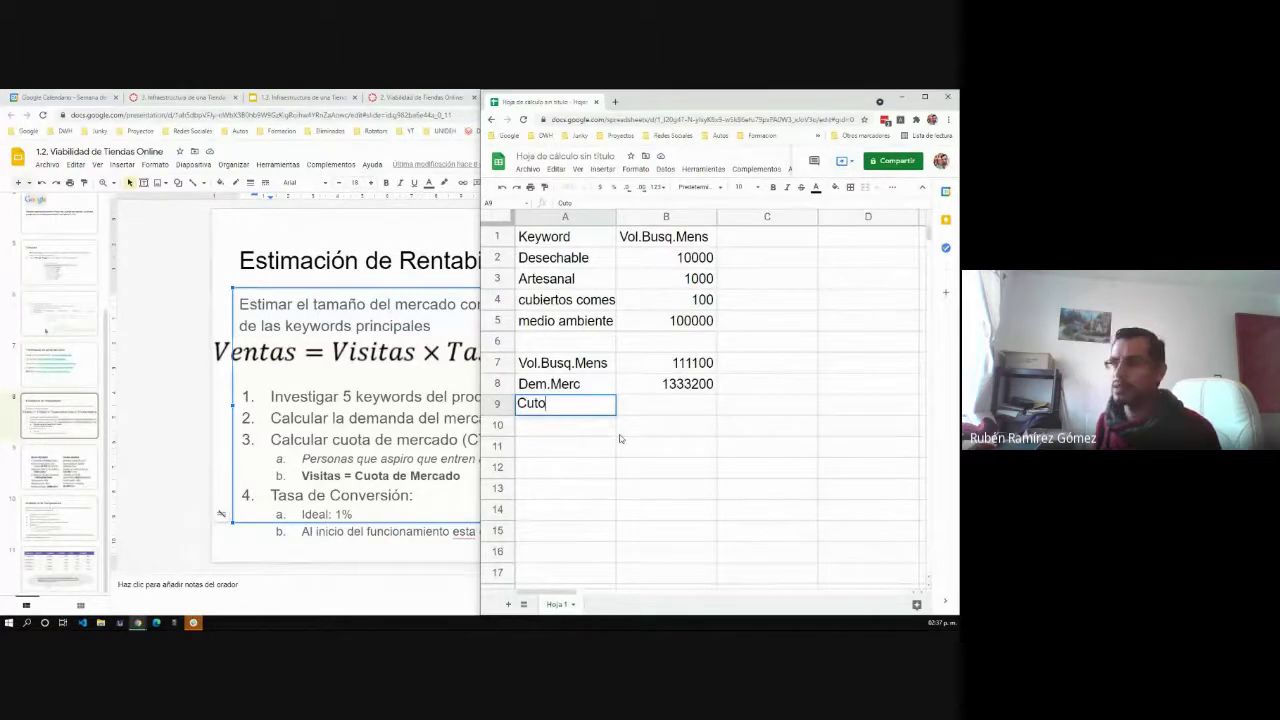
{"action": "type", "text": "a Me"}
{"action": "key", "text": "BackSpace"}
{"action": "key", "text": "BackSpace"}
{"action": "key", "text": "BackSpace"}
{"action": "key", "text": "BackSpace"}
{"action": "key", "text": "BackSpace"}
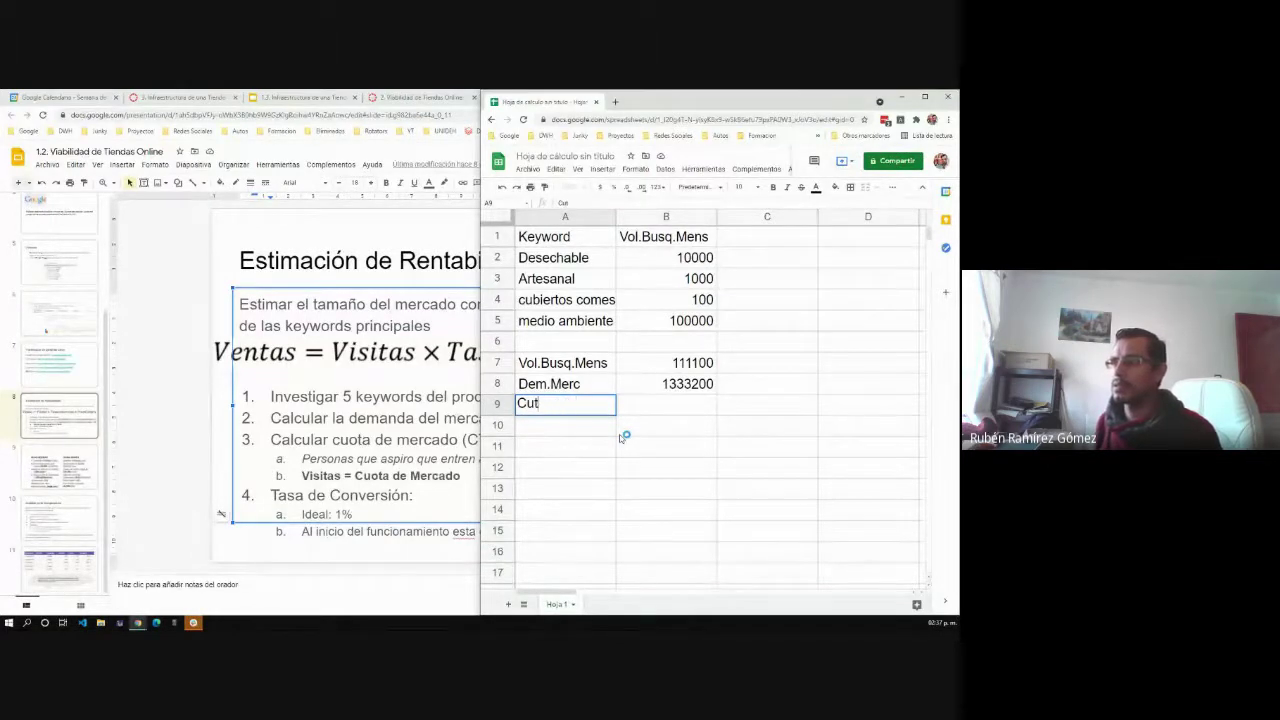
{"action": "key", "text": "BackSpace"}
{"action": "type", "text": "ota "}
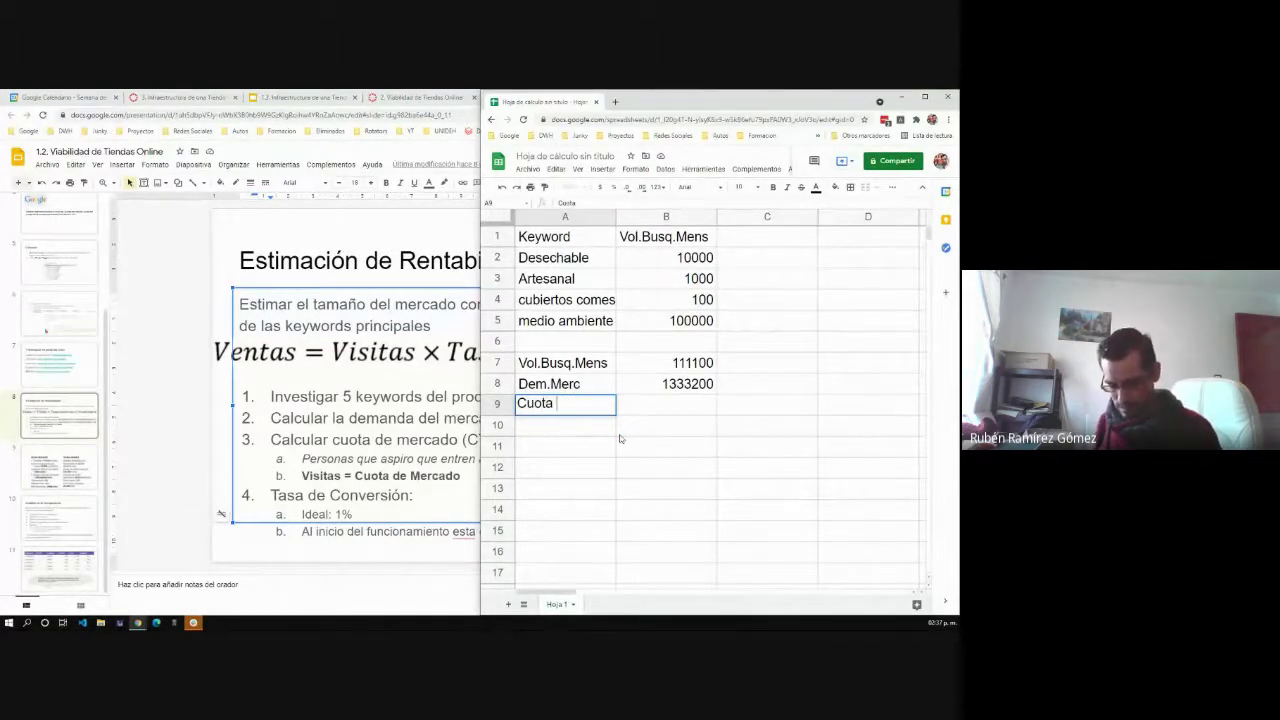
{"action": "type", "text": "Mensu"}
{"action": "key", "text": "BackSpace"}
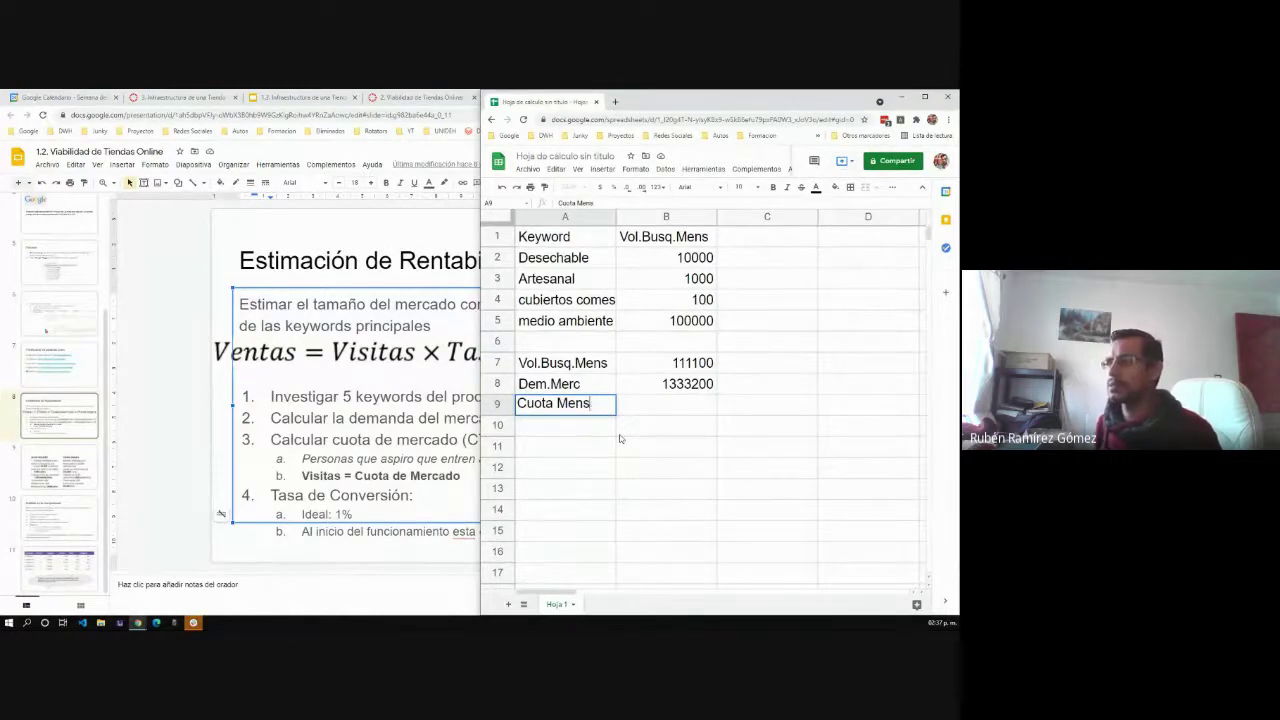
{"action": "key", "text": "Tab"}
{"action": "type", "text": "=B8"}
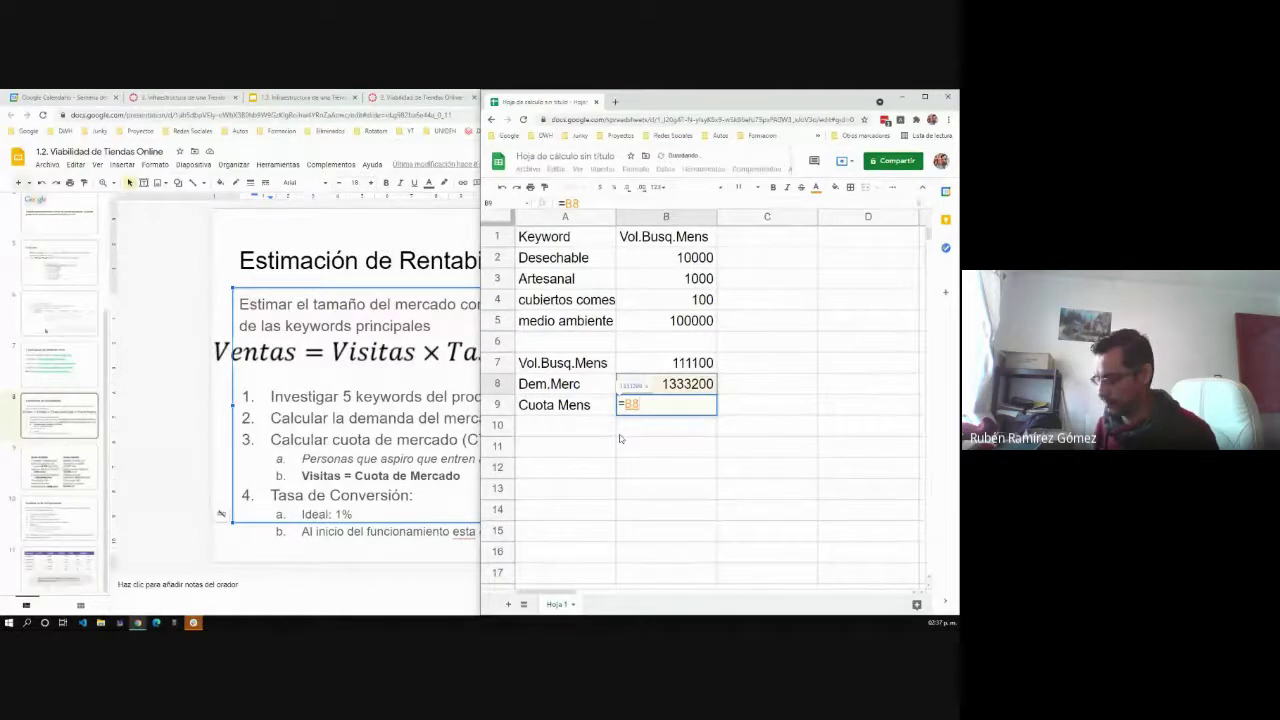
{"action": "type", "text": "*"}
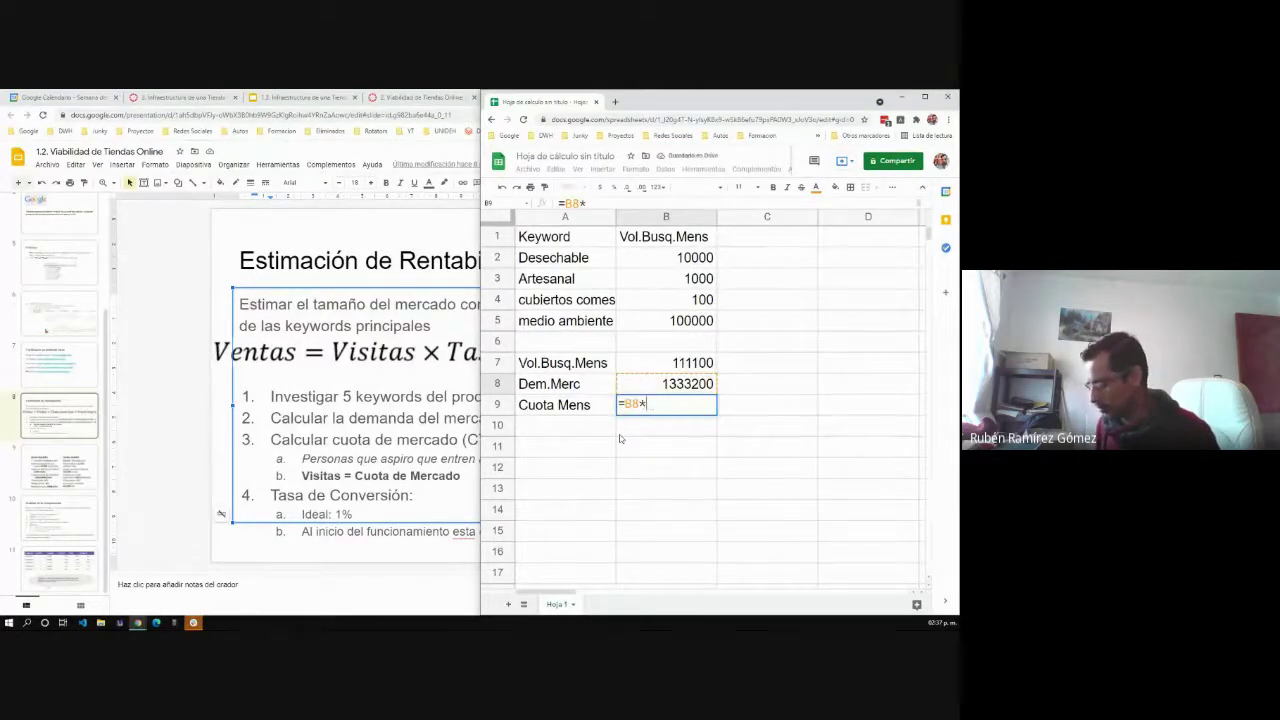
{"action": "type", "text": ".002"}
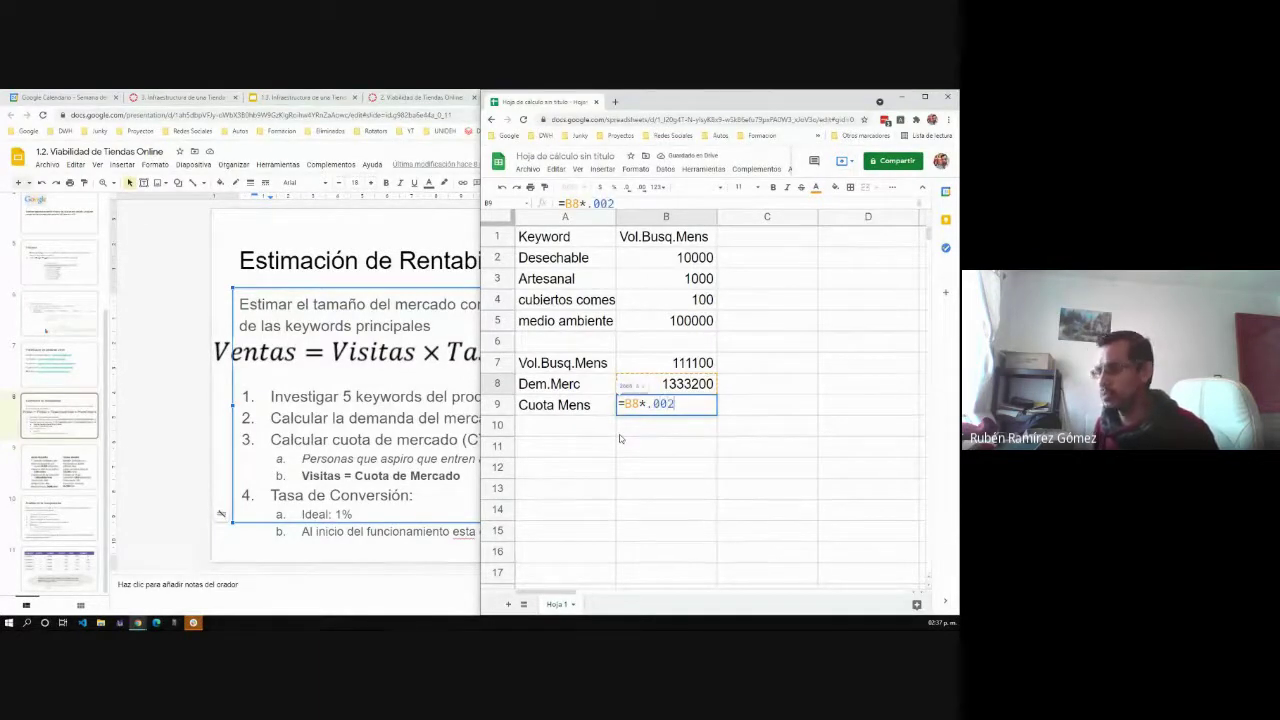
{"action": "key", "text": "BackSpace"}
{"action": "type", "text": "2"}
{"action": "key", "text": "Return"}
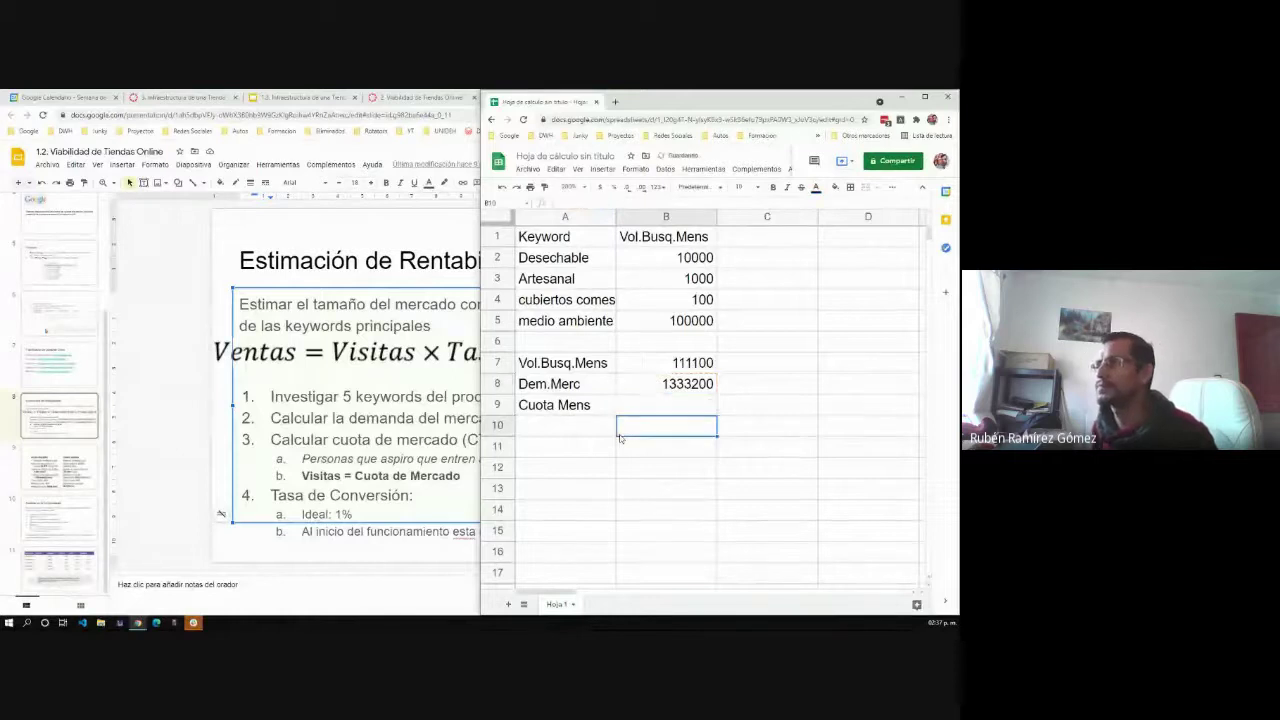
Add a Visitas label in A11 with =B9 in B11, showing 26664.
{"action": "key", "text": "Left"}
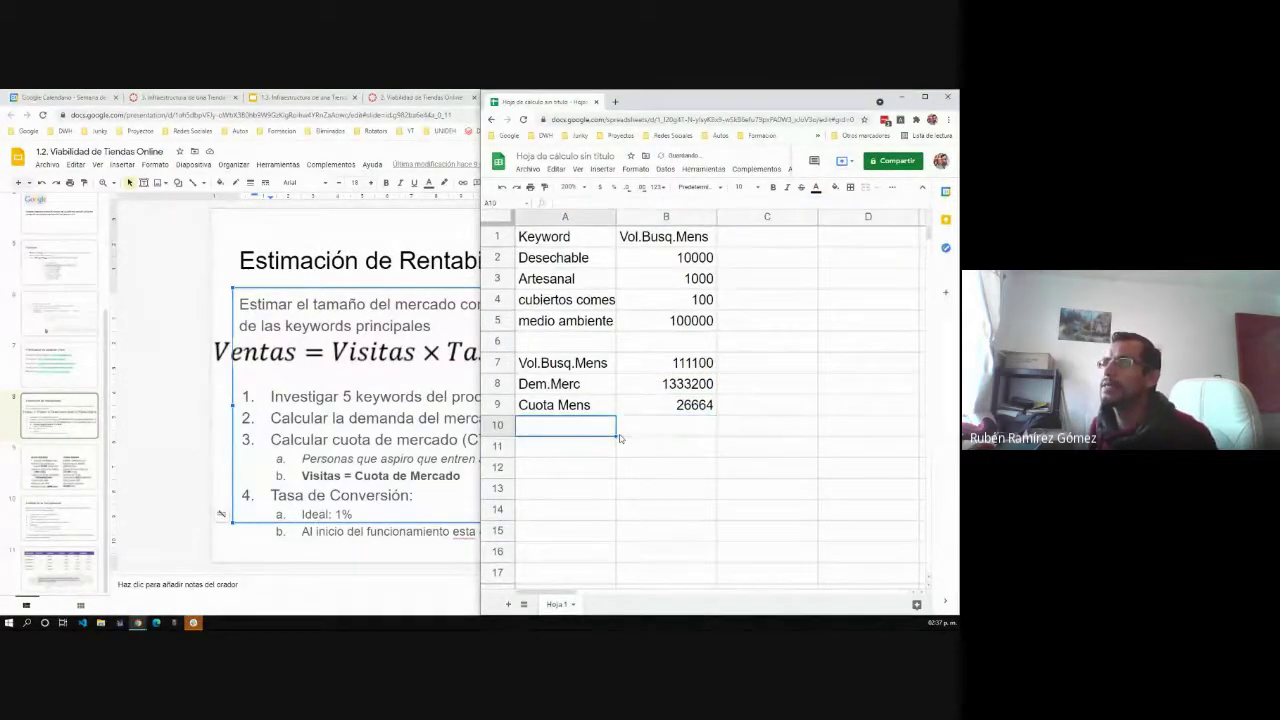
{"action": "left_click", "coordinate": [651, 410]}
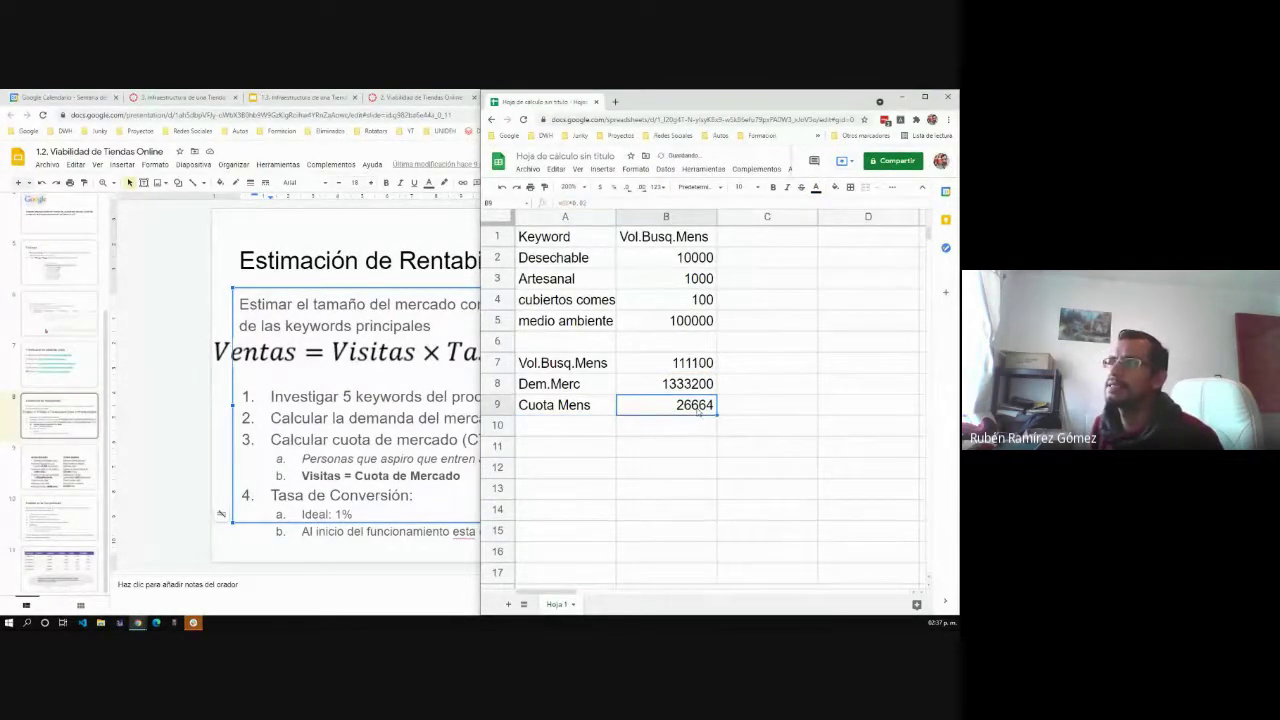
{"action": "left_click", "coordinate": [605, 445]}
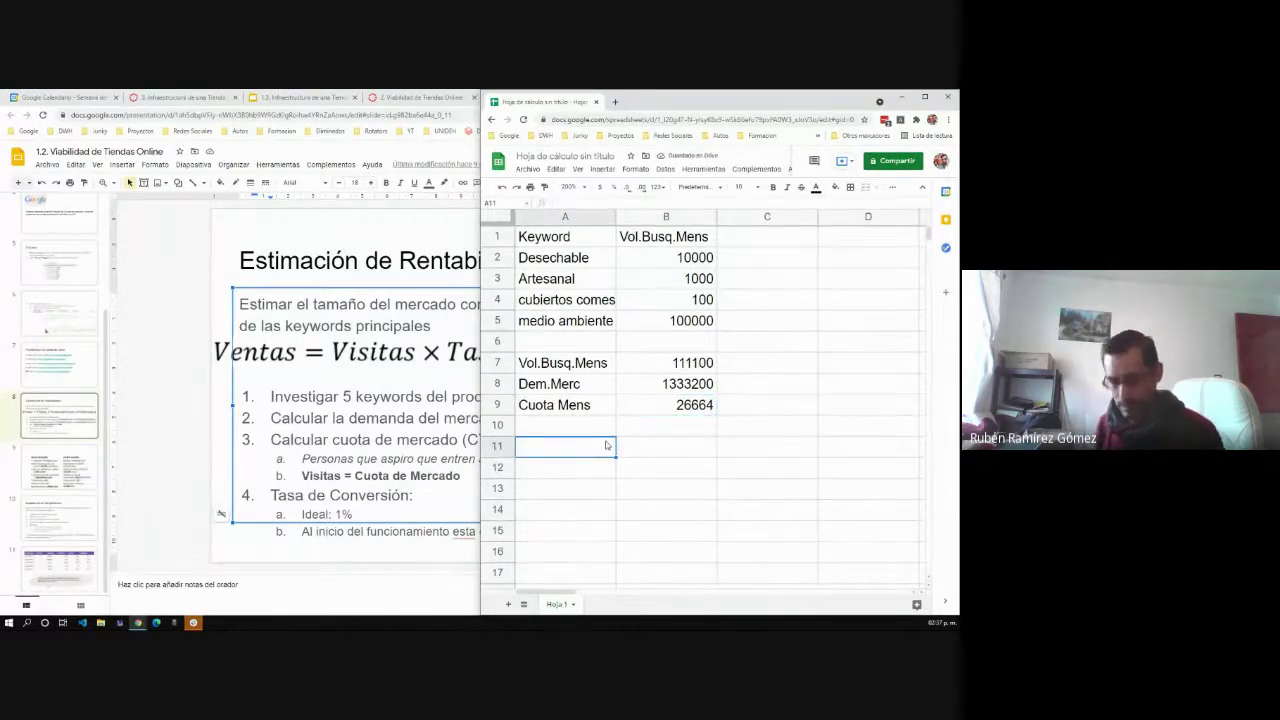
{"action": "type", "text": "Visitas"}
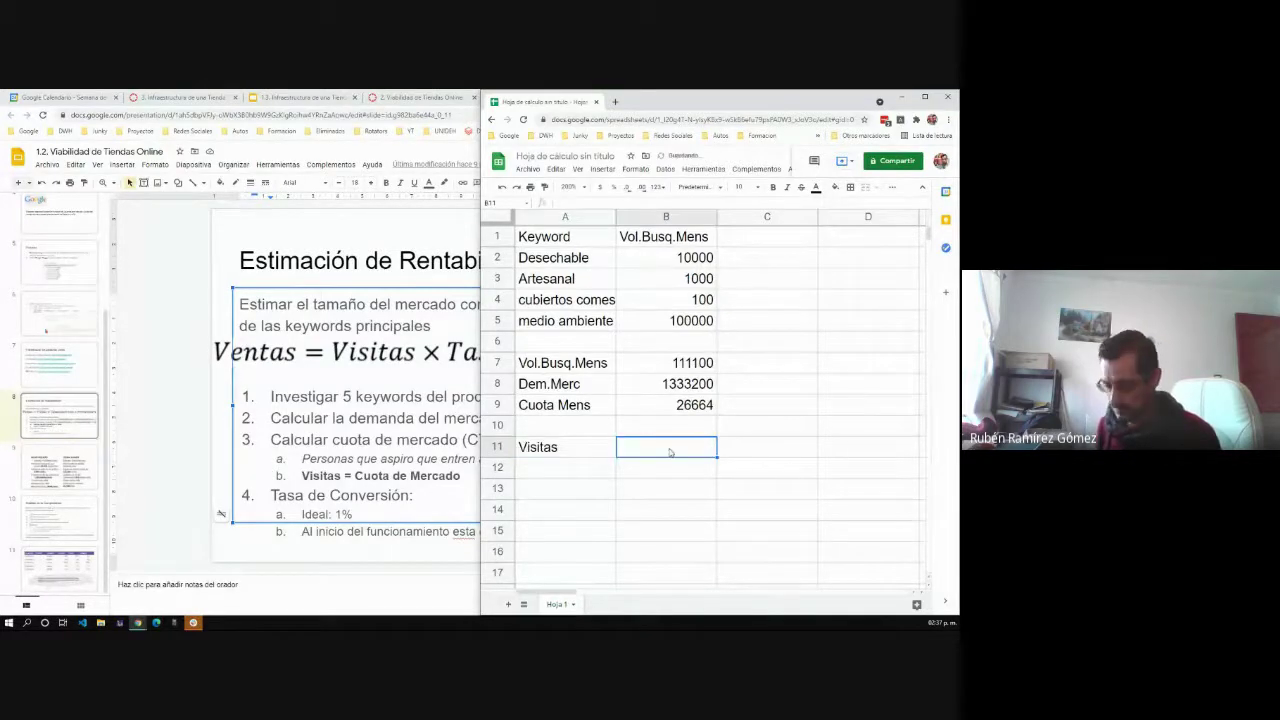
{"action": "left_click", "coordinate": [670, 452]}
{"action": "type", "text": "="}
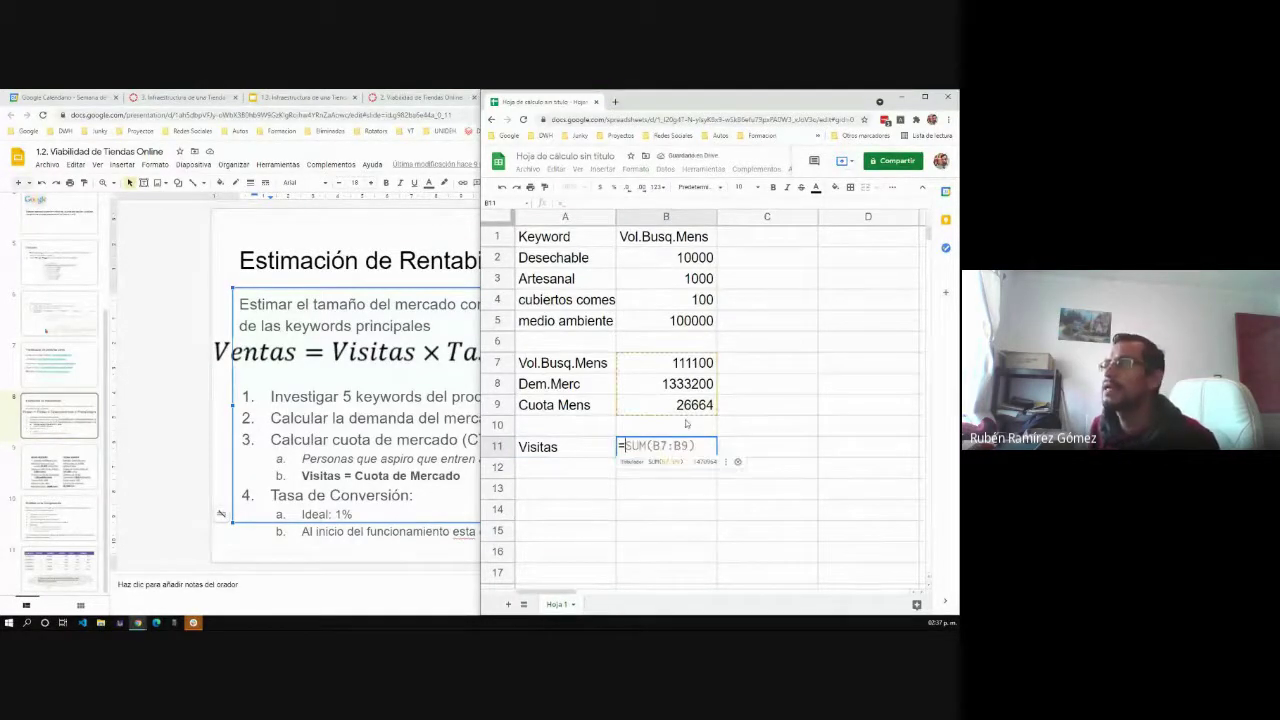
{"action": "left_click", "coordinate": [686, 410]}
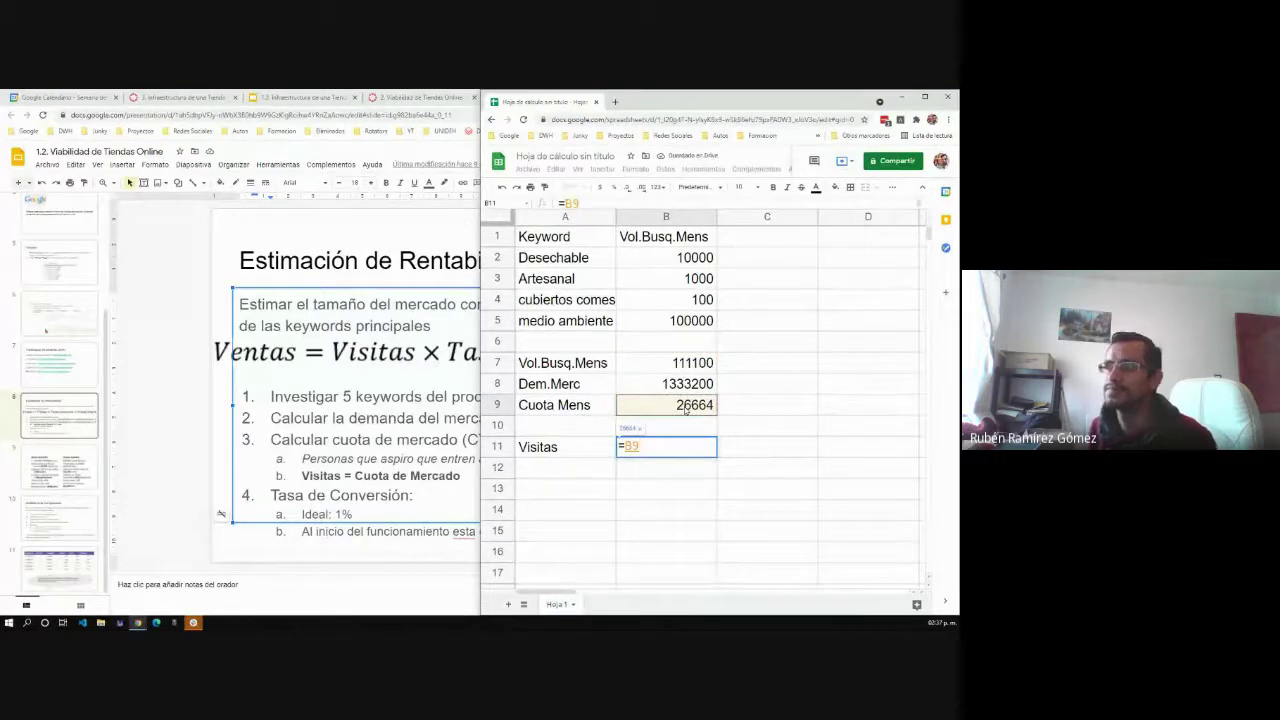
{"action": "key", "text": "Return"}
Label A12 'Tasa Conv', then check the slide in Slides and return to Sheets.
{"action": "left_click", "coordinate": [553, 476]}
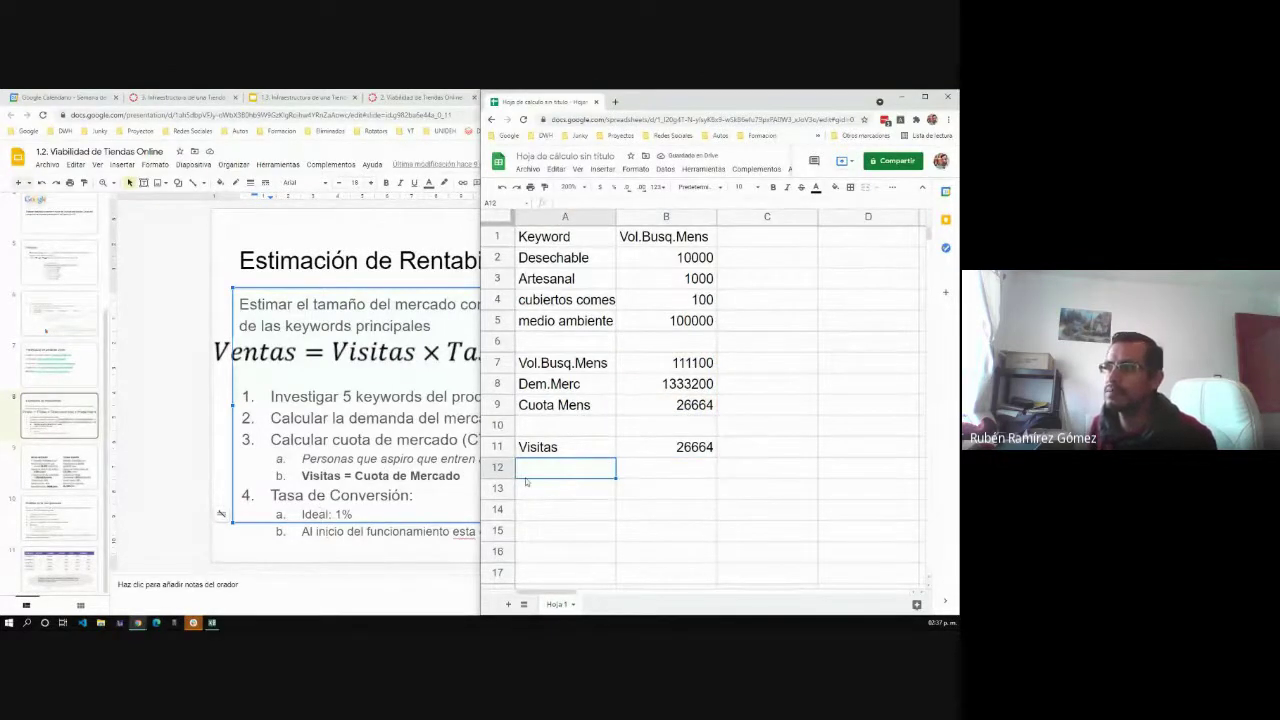
{"action": "type", "text": "Tasa "}
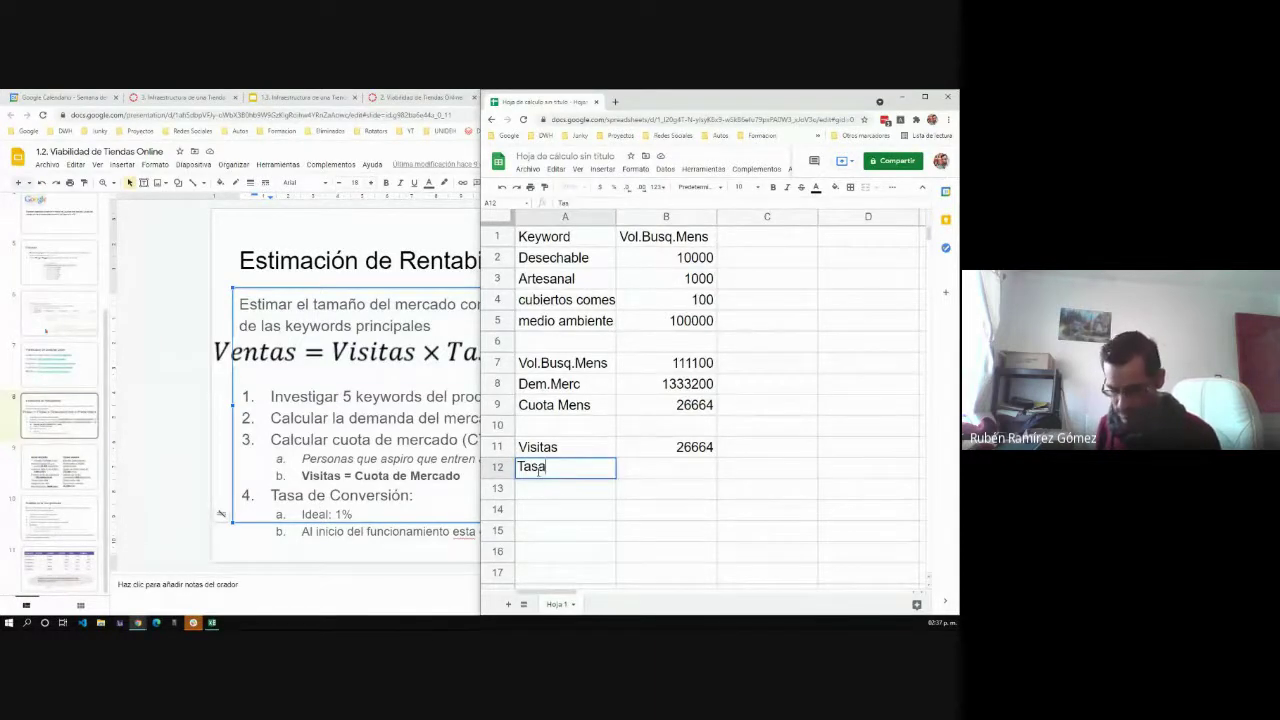
{"action": "type", "text": "C"}
{"action": "key", "text": "BackSpace"}
{"action": "key", "text": "BackSpace"}
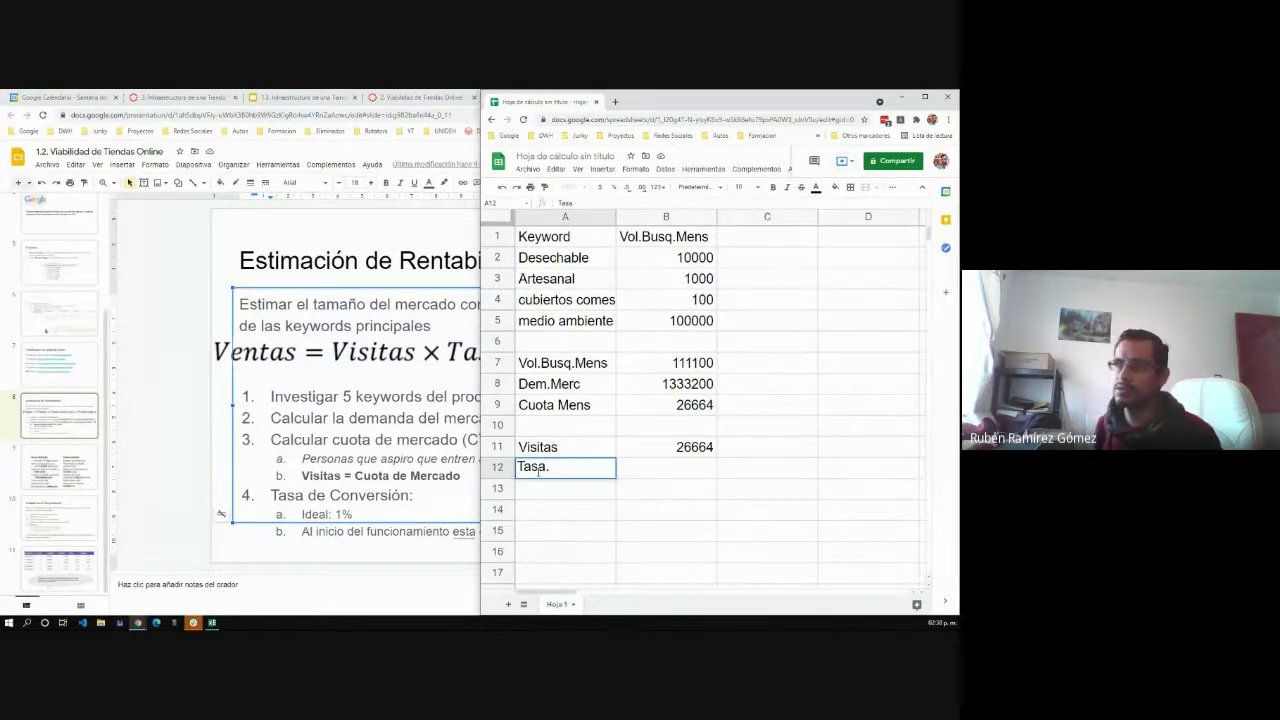
{"action": "type", "text": "Conv"}
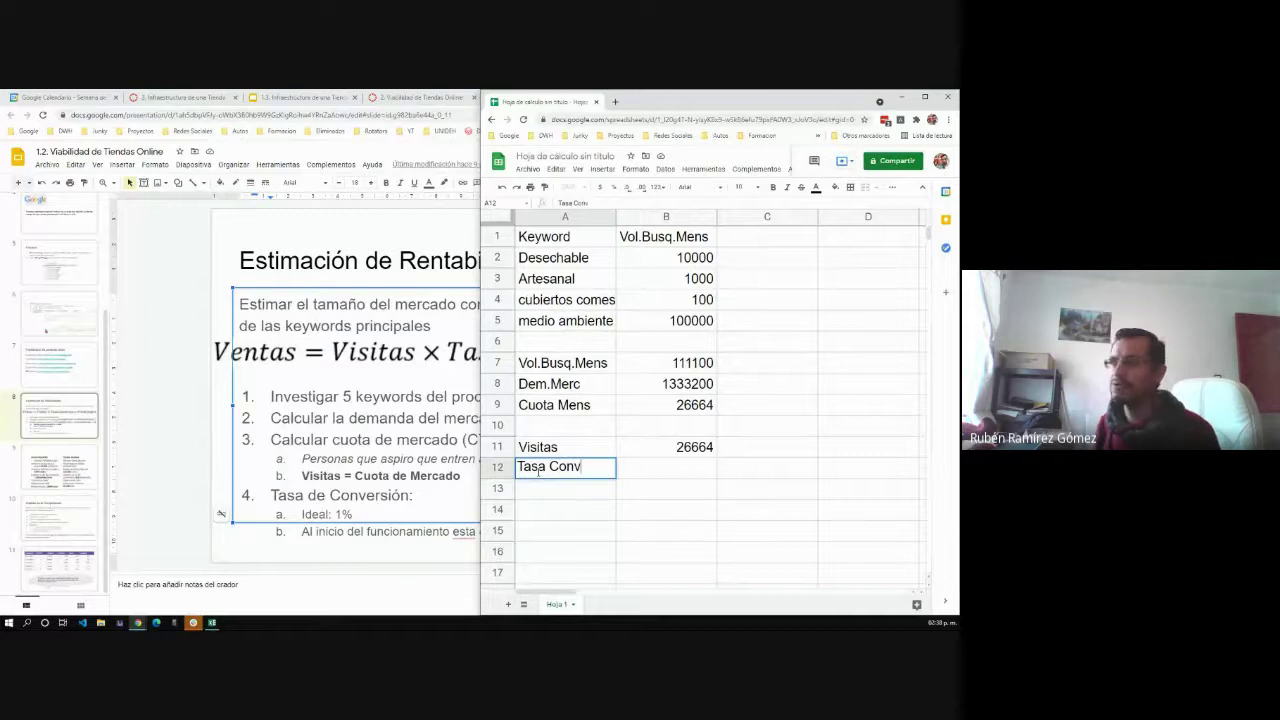
{"action": "key", "text": "Tab"}
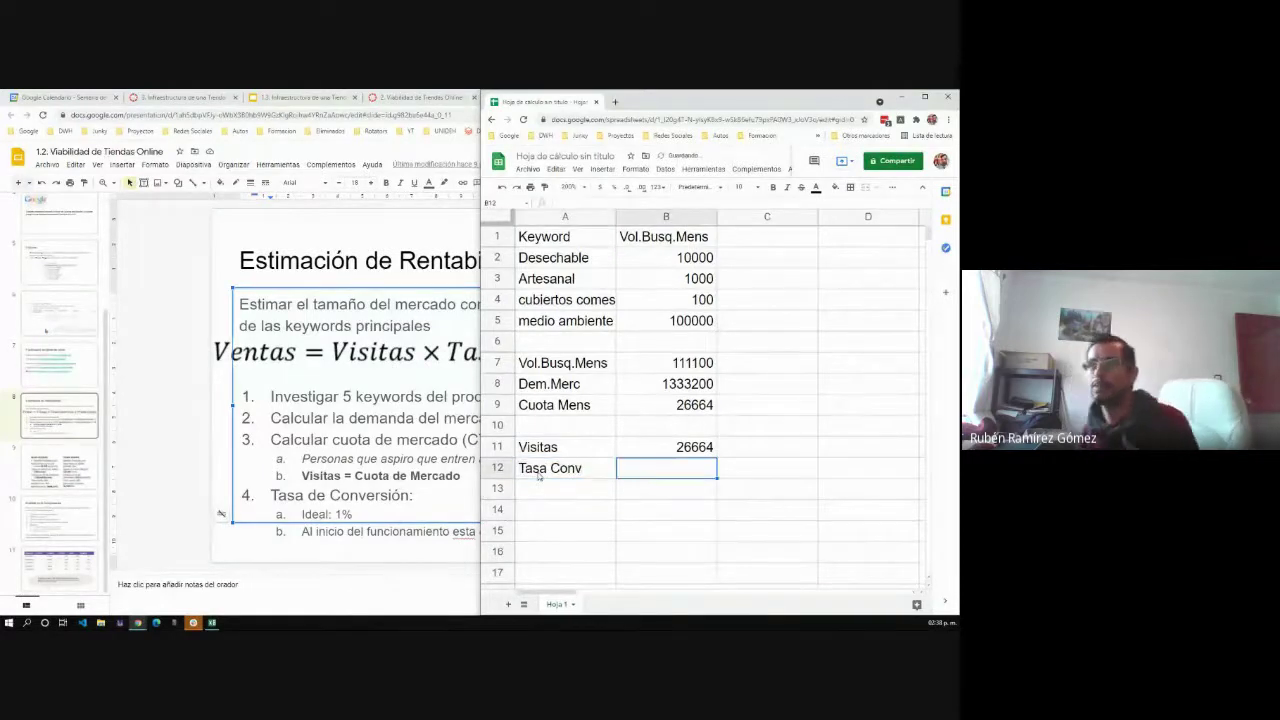
{"action": "left_click", "coordinate": [380, 556]}
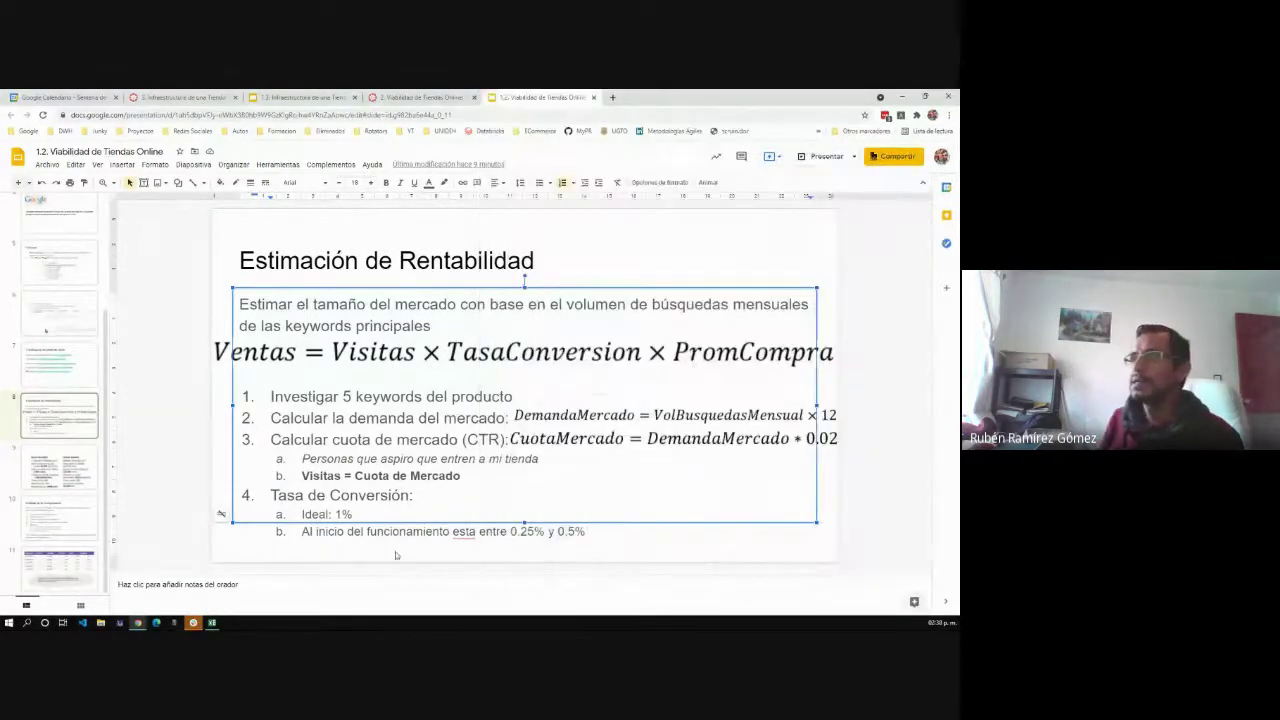
{"action": "left_click", "coordinate": [396, 556]}
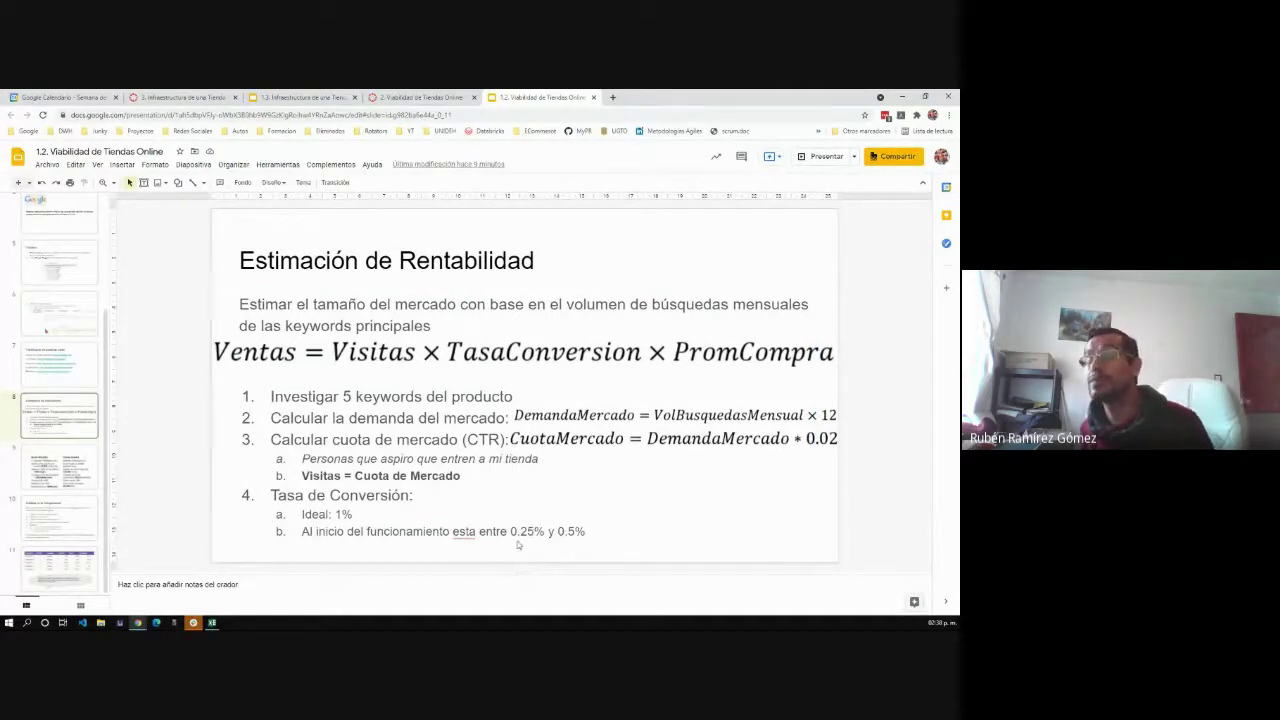
{"action": "key", "text": "alt+Tab"}
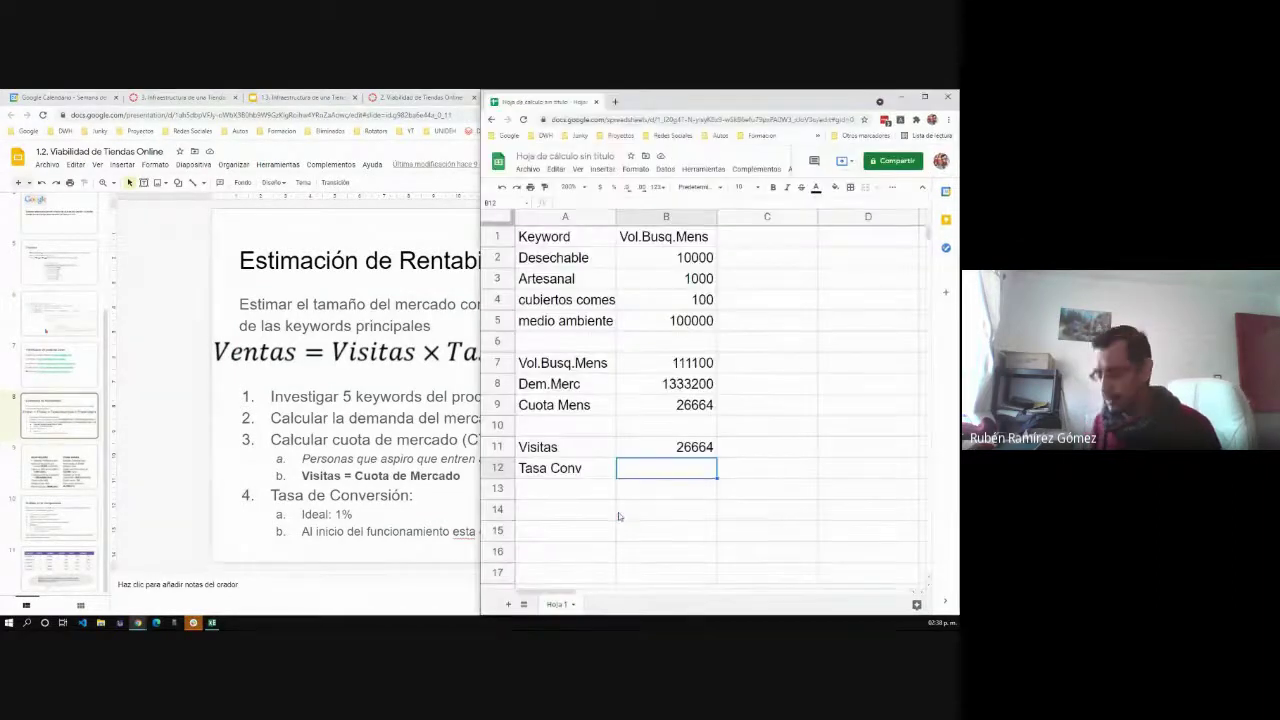
Enter 0.0025 as the Tasa Conv in B12 and add a Prom.Ventas row of 50.
{"action": "type", "text": ".0025"}
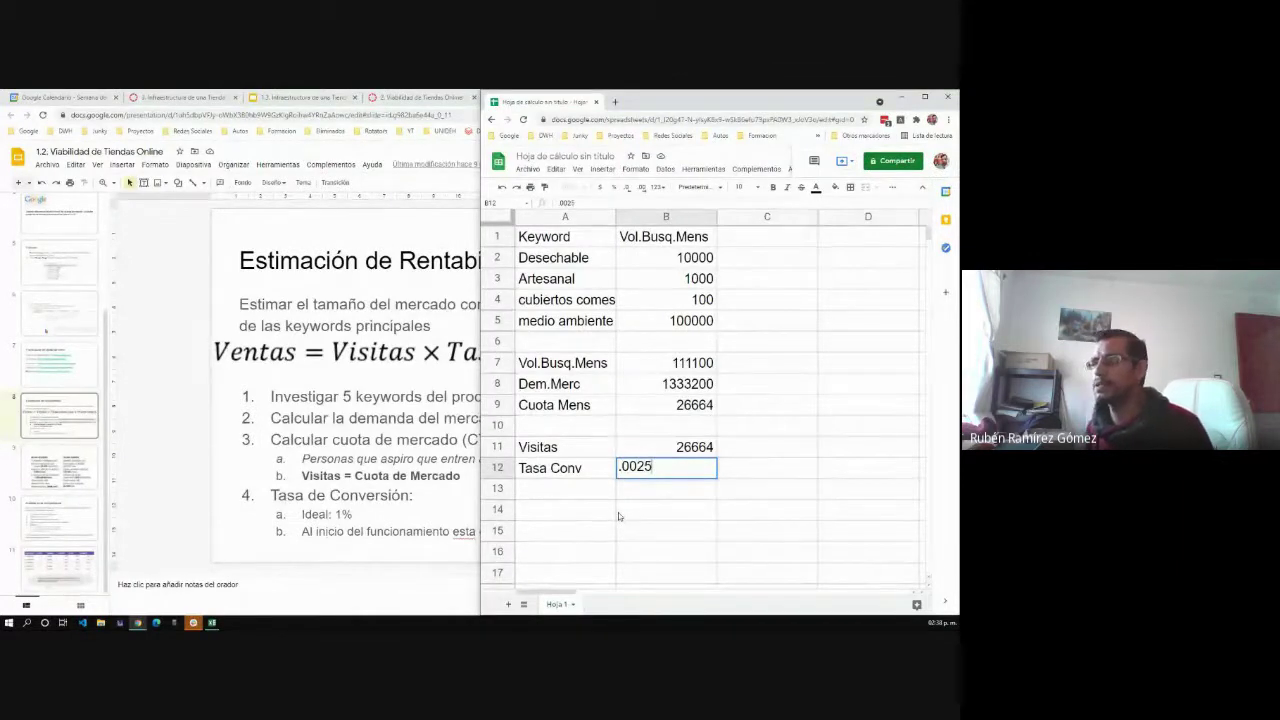
{"action": "key", "text": "Return"}
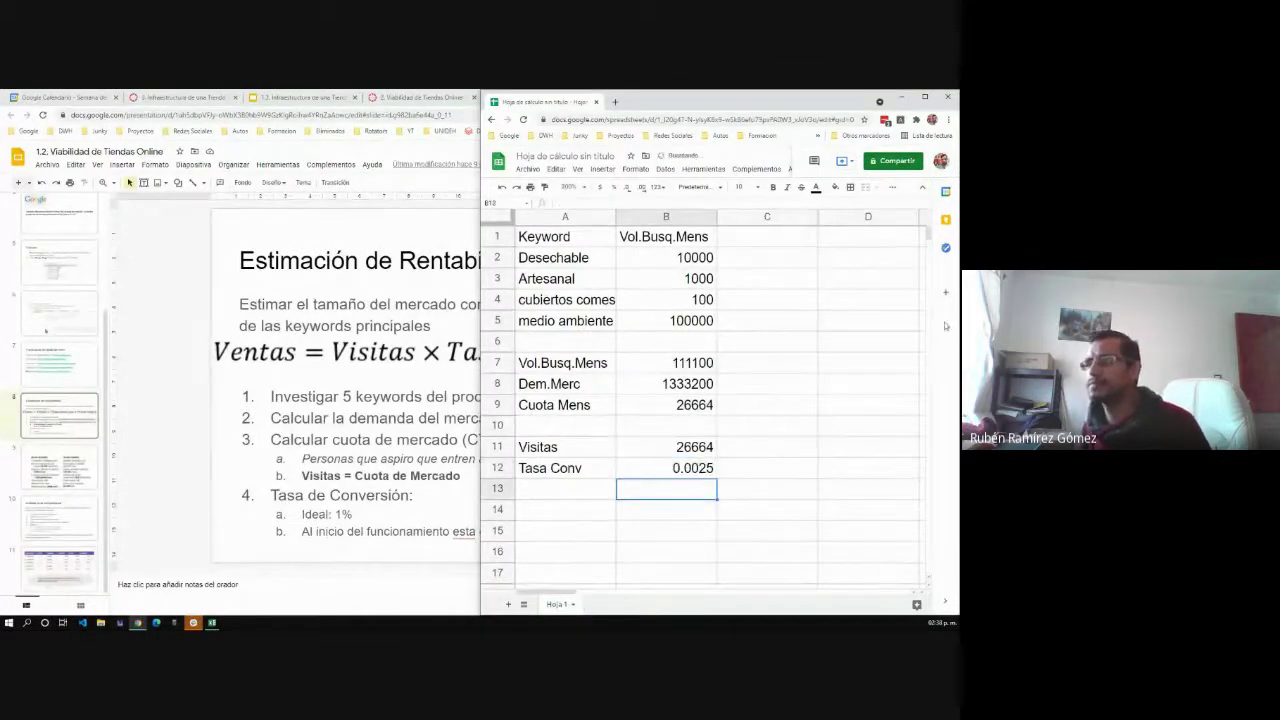
{"action": "left_click", "coordinate": [536, 491]}
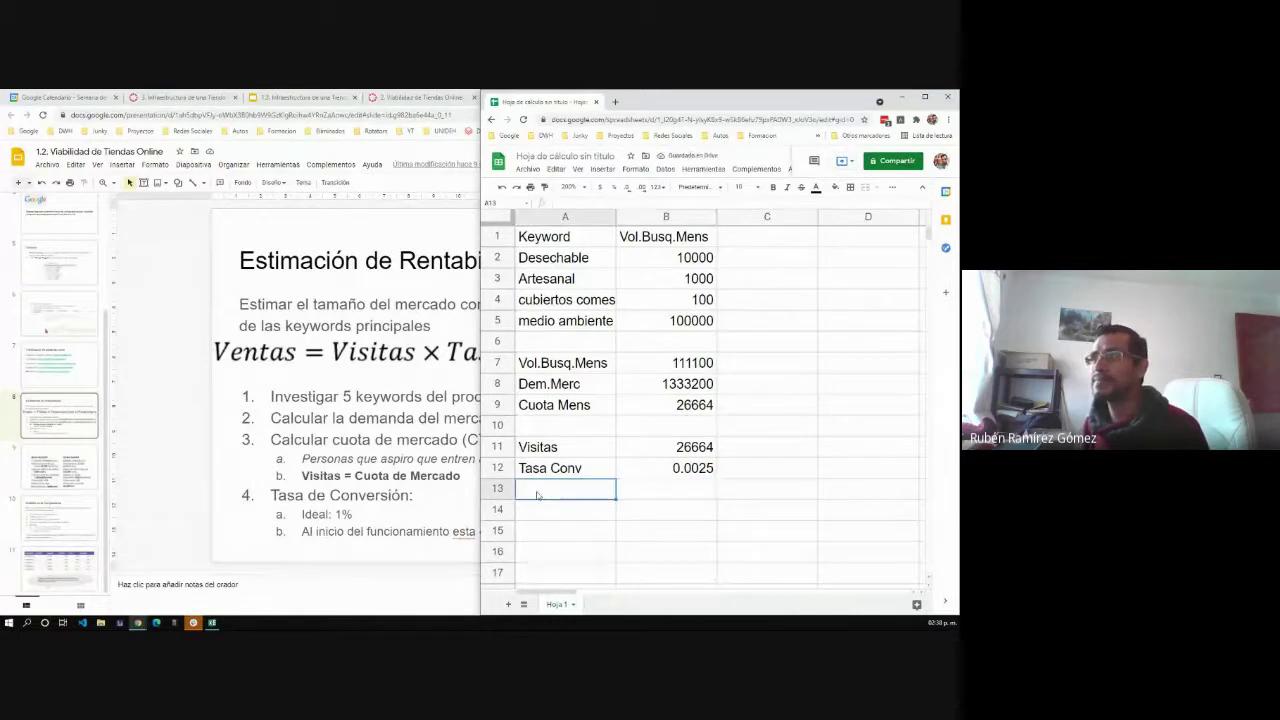
{"action": "type", "text": "Prom"}
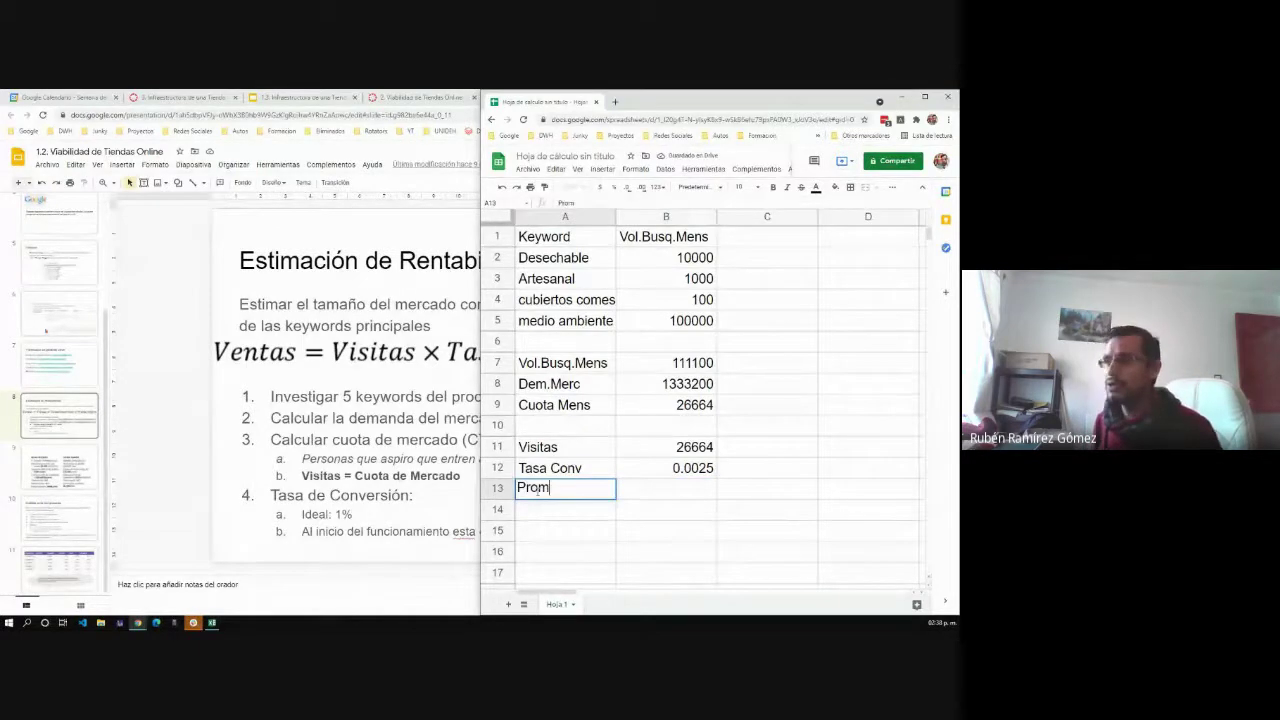
{"action": "type", "text": ".Ventas"}
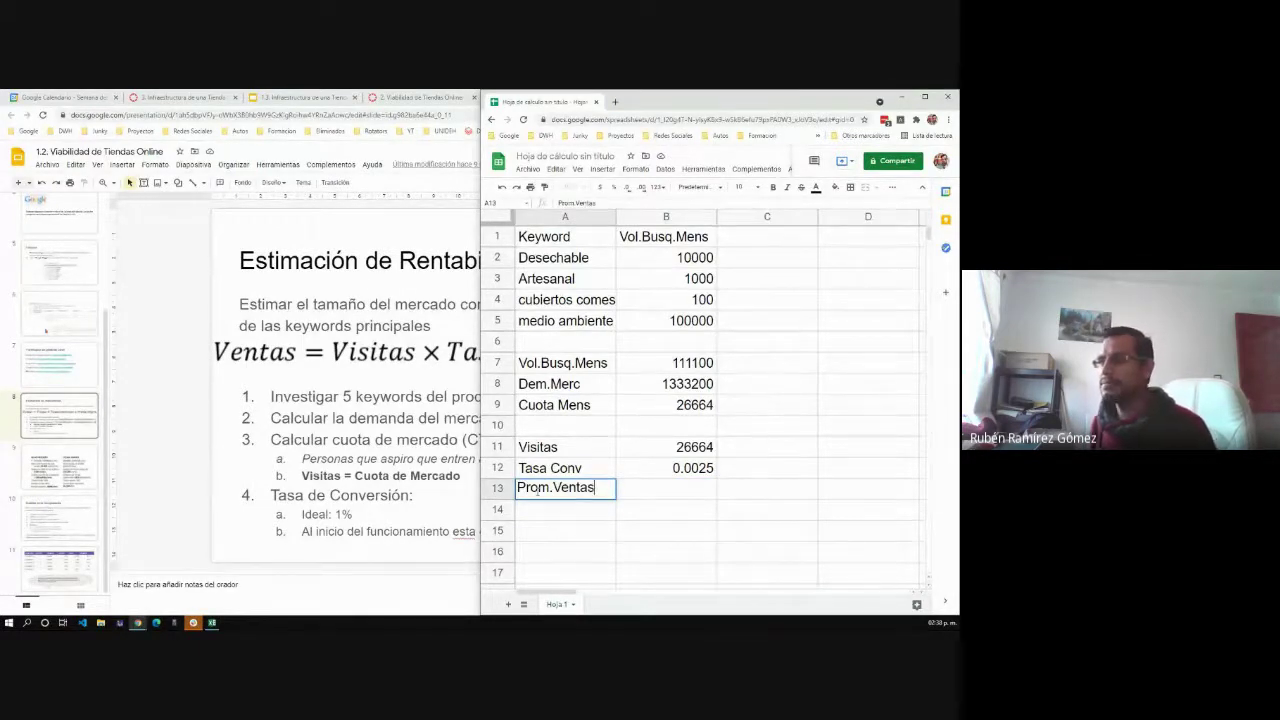
{"action": "key", "text": "Return"}
{"action": "key", "text": "Up"}
{"action": "key", "text": "Right"}
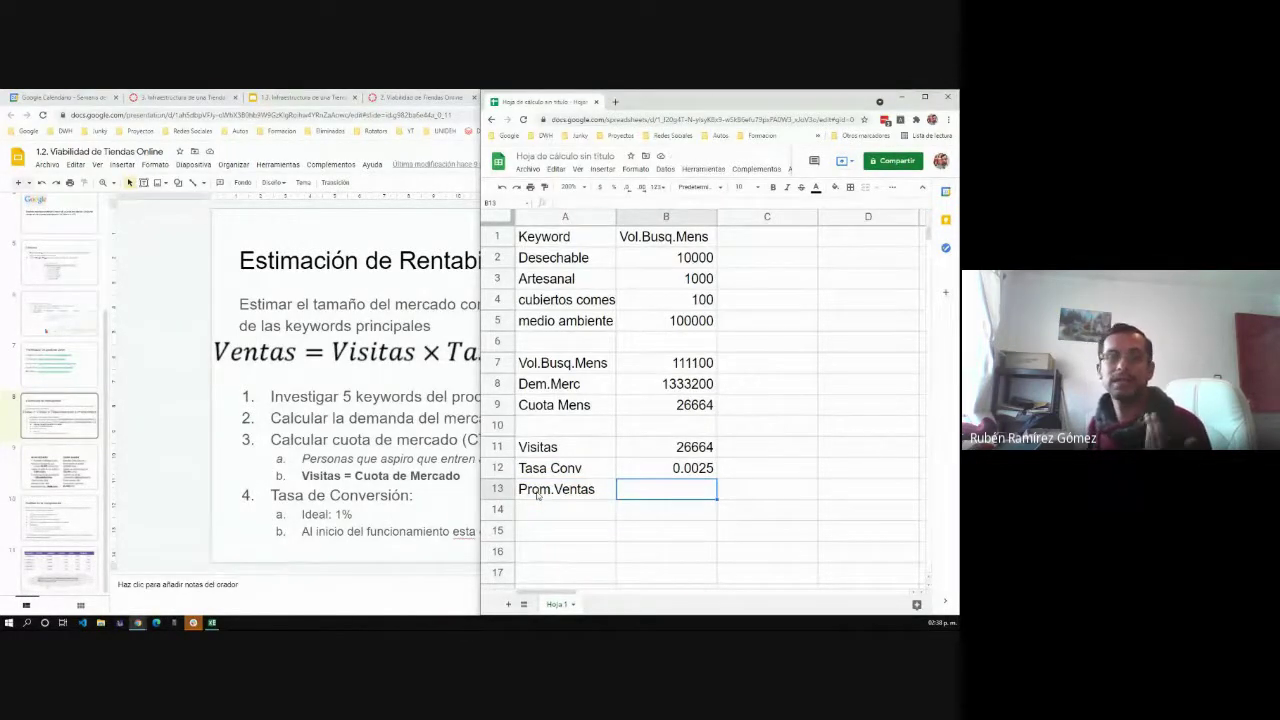
{"action": "type", "text": "50"}
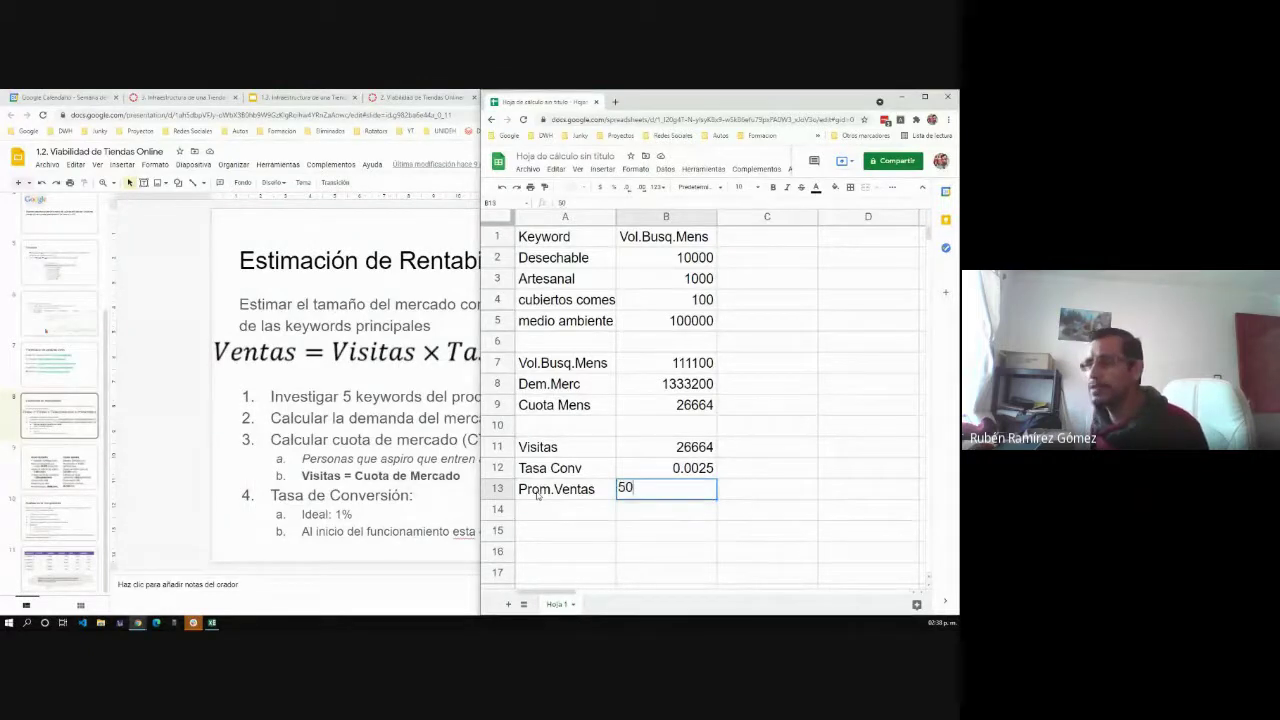
{"action": "key", "text": "Return"}
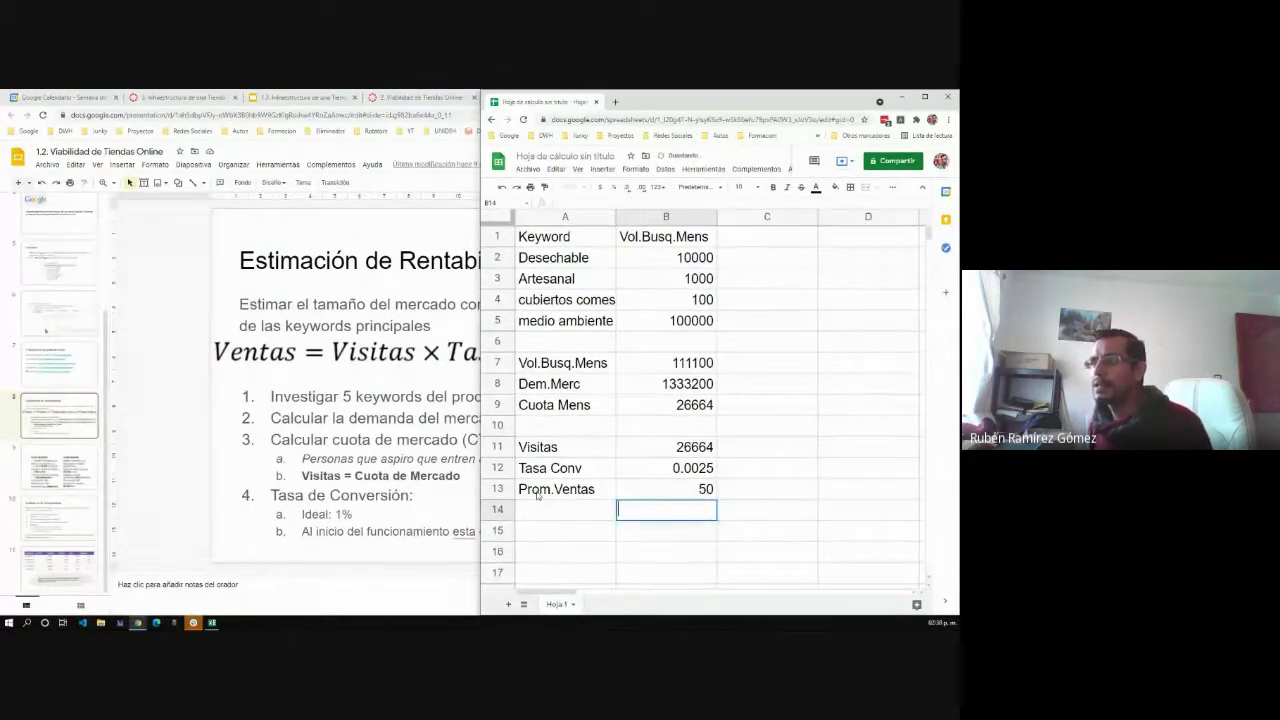
{"action": "key", "text": "Down"}
{"action": "key", "text": "Left"}
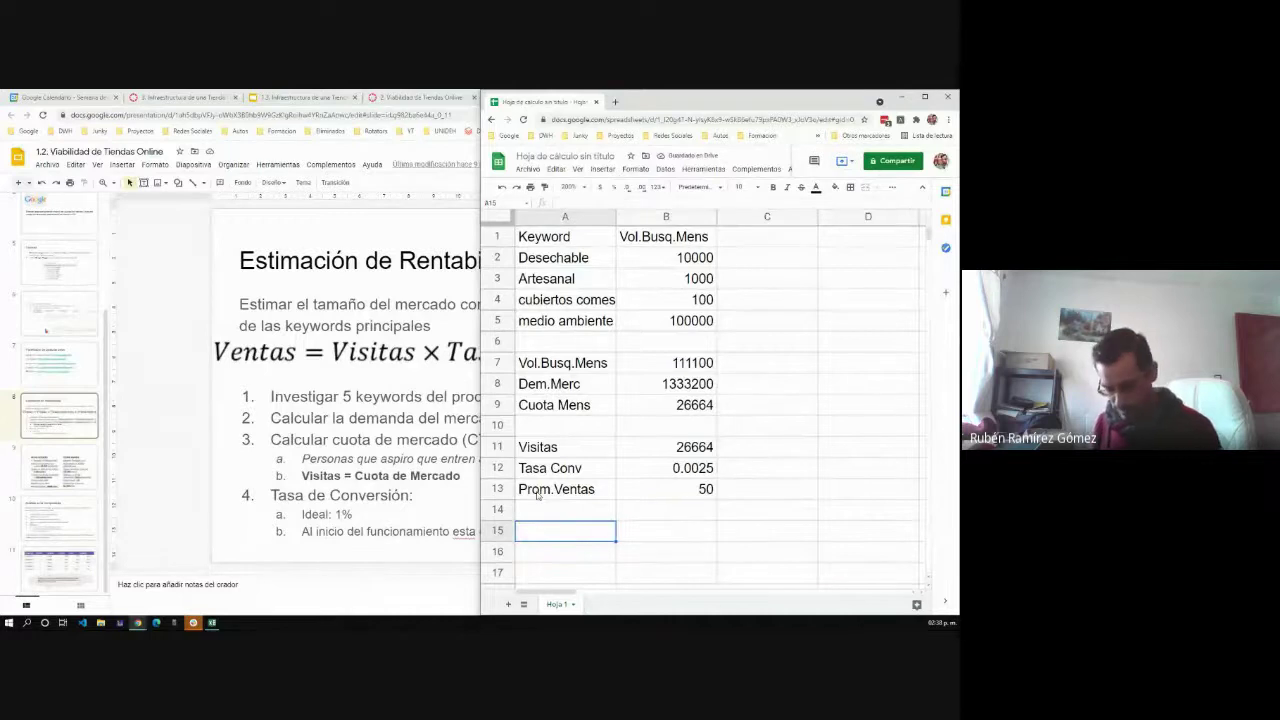
Add a Ventas row multiplying Visitas, Tasa Conv and Prom.Ventas, giving 3333.
{"action": "type", "text": "Ventas"}
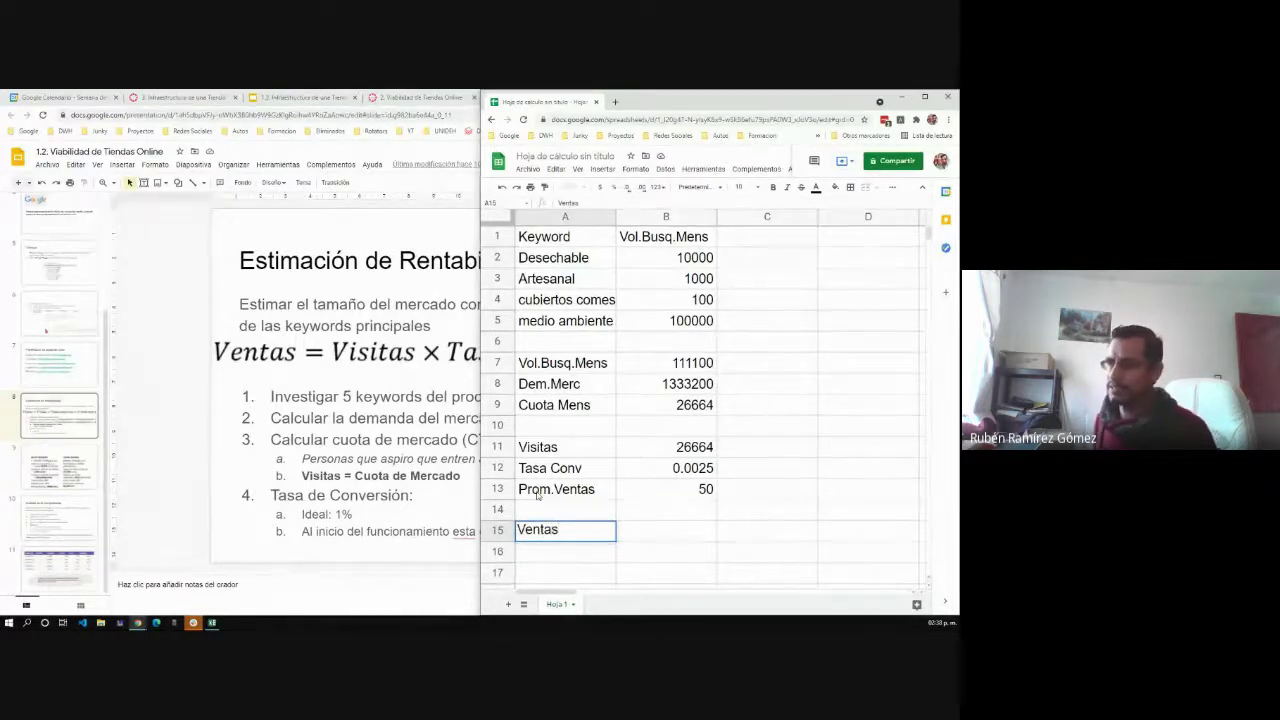
{"action": "key", "text": "Tab"}
{"action": "type", "text": "="}
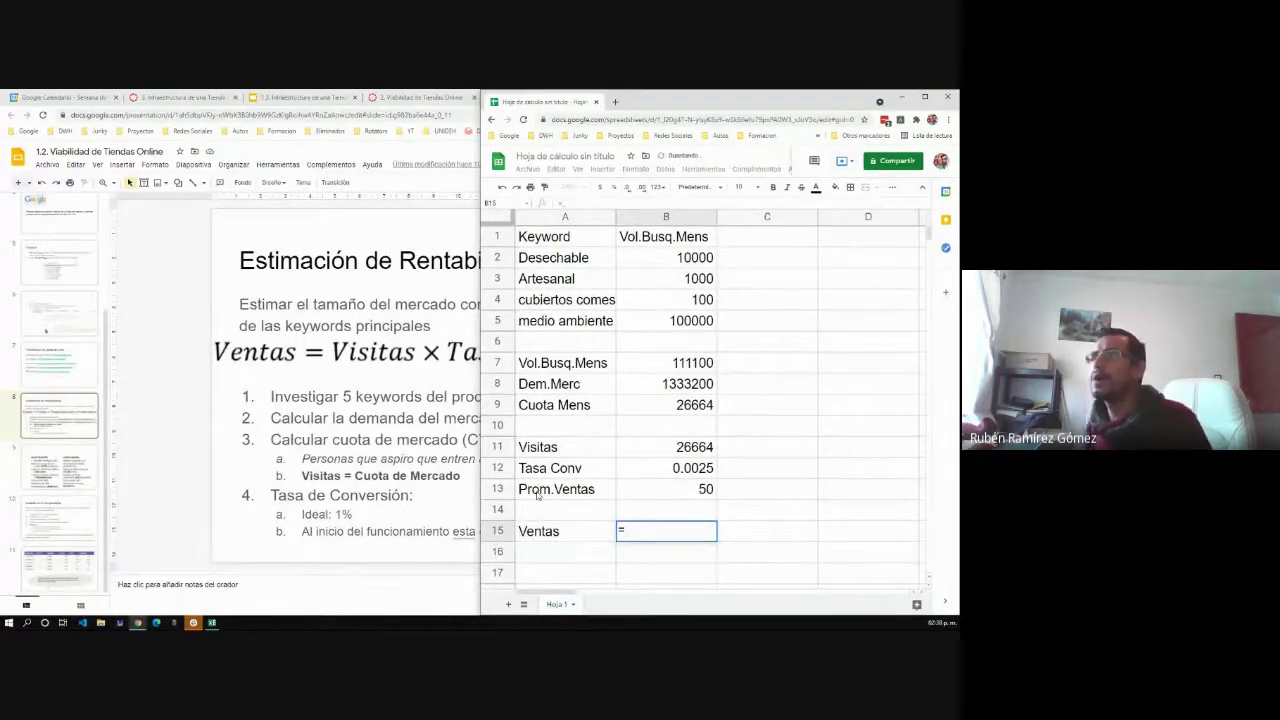
{"action": "left_click", "coordinate": [646, 449]}
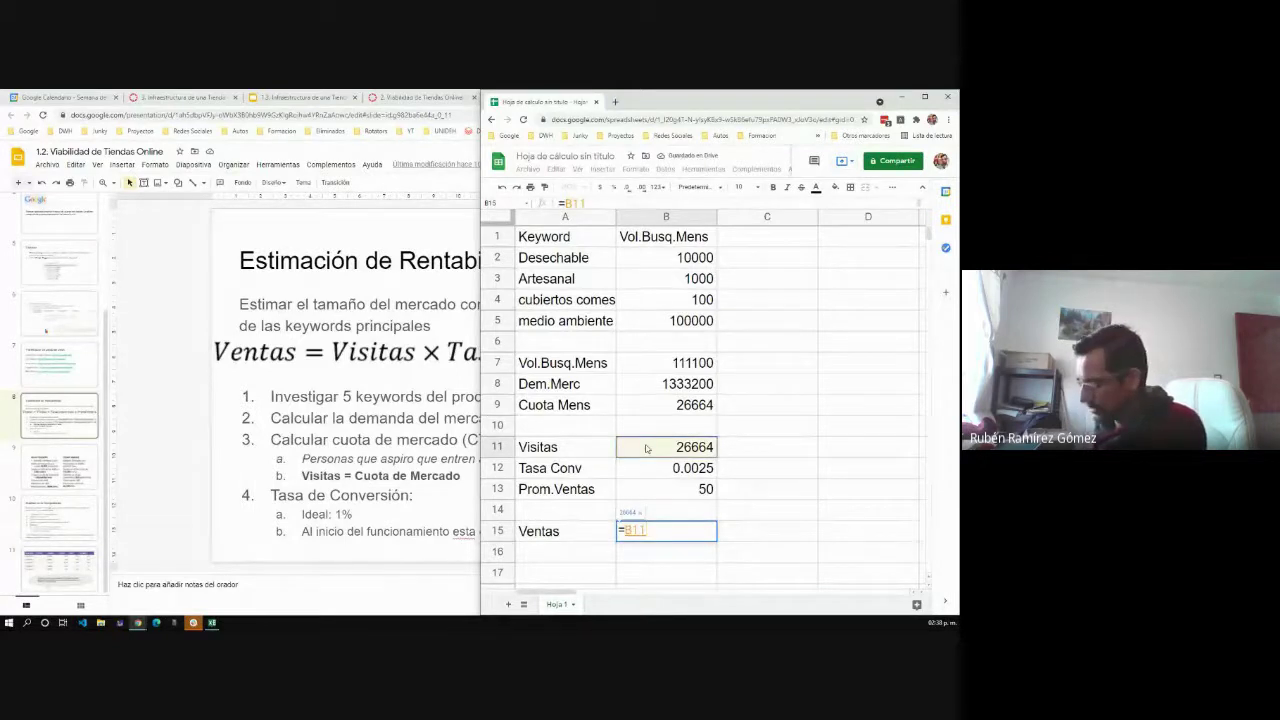
{"action": "type", "text": "*"}
{"action": "left_click", "coordinate": [648, 470]}
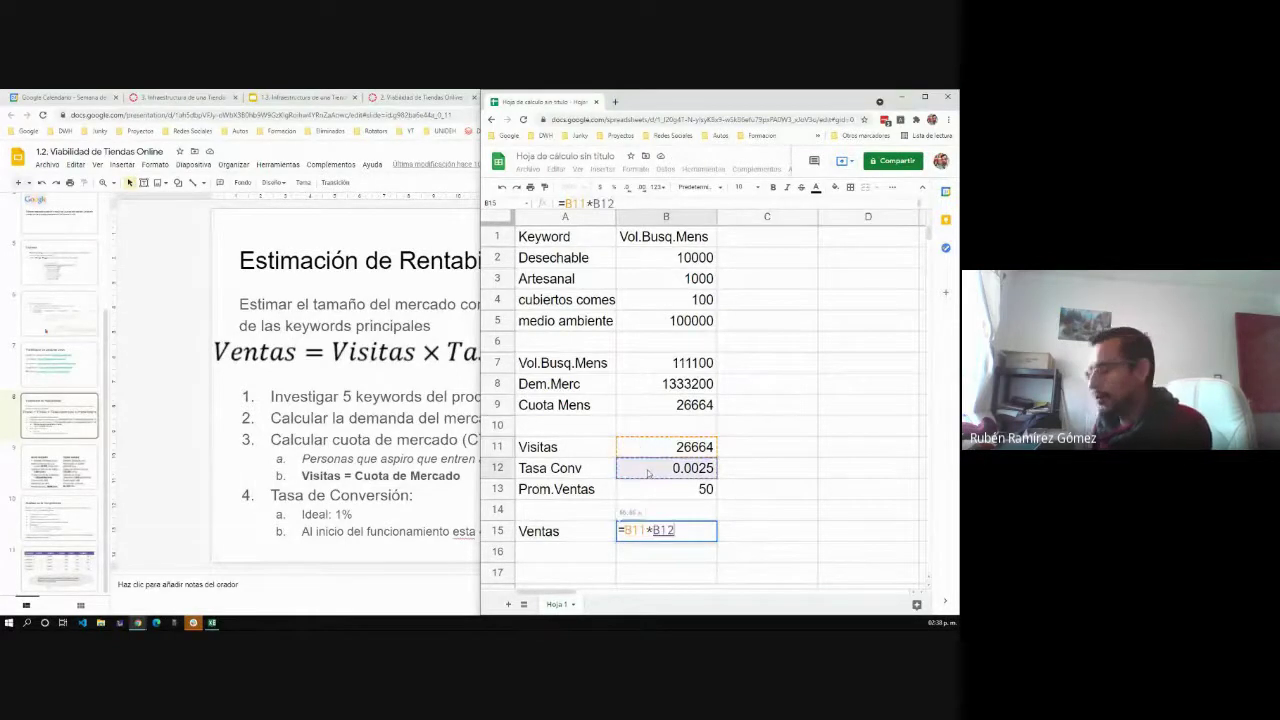
{"action": "type", "text": "*"}
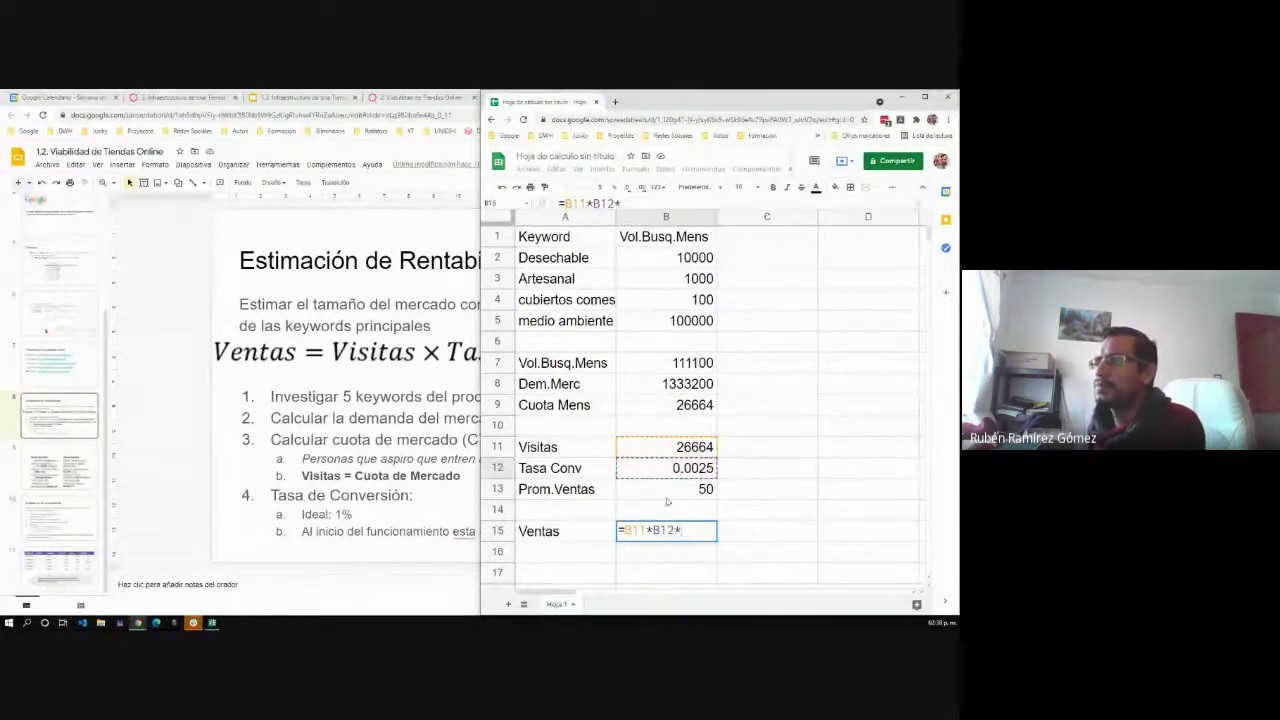
{"action": "left_click", "coordinate": [667, 494]}
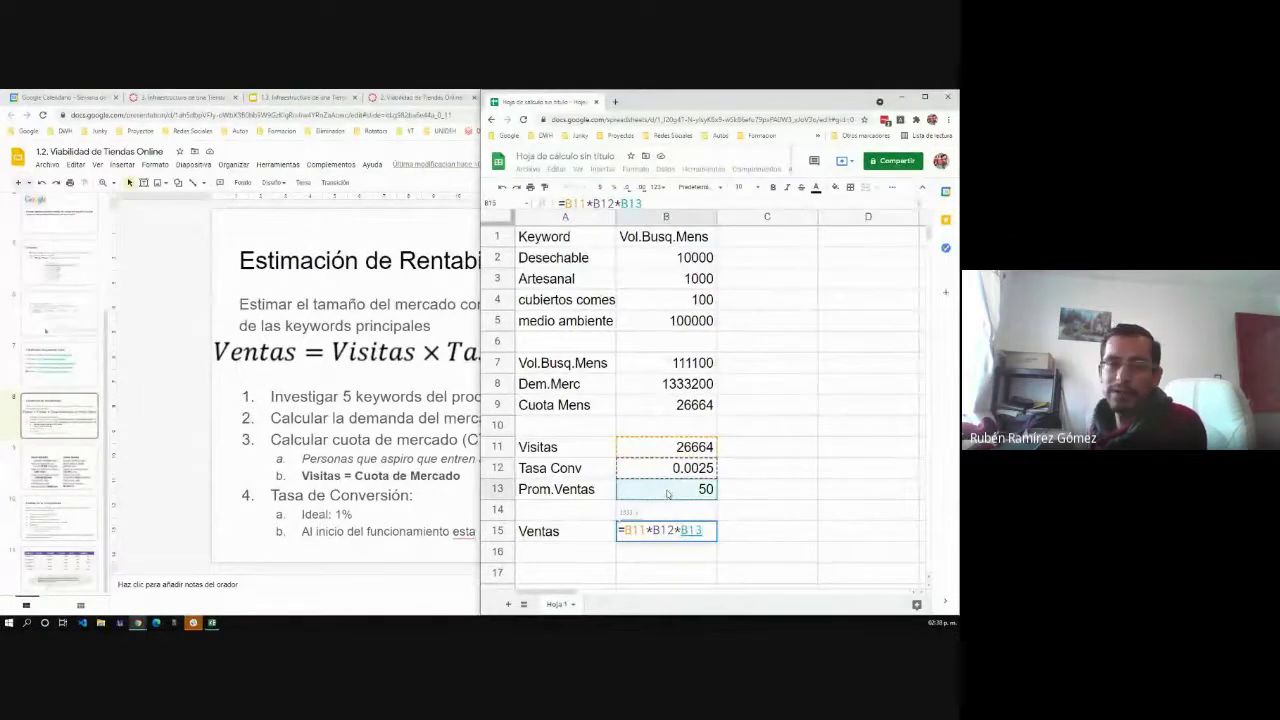
{"action": "key", "text": "Return"}
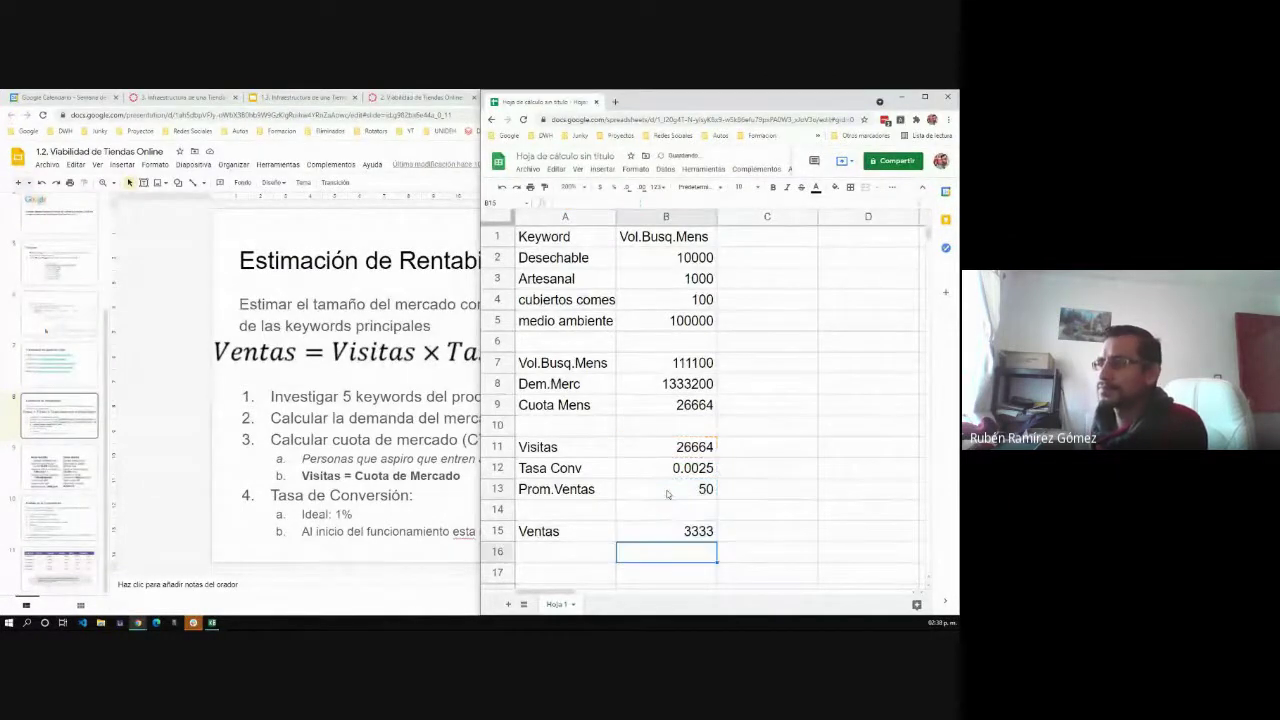
{"action": "left_click", "coordinate": [649, 540]}
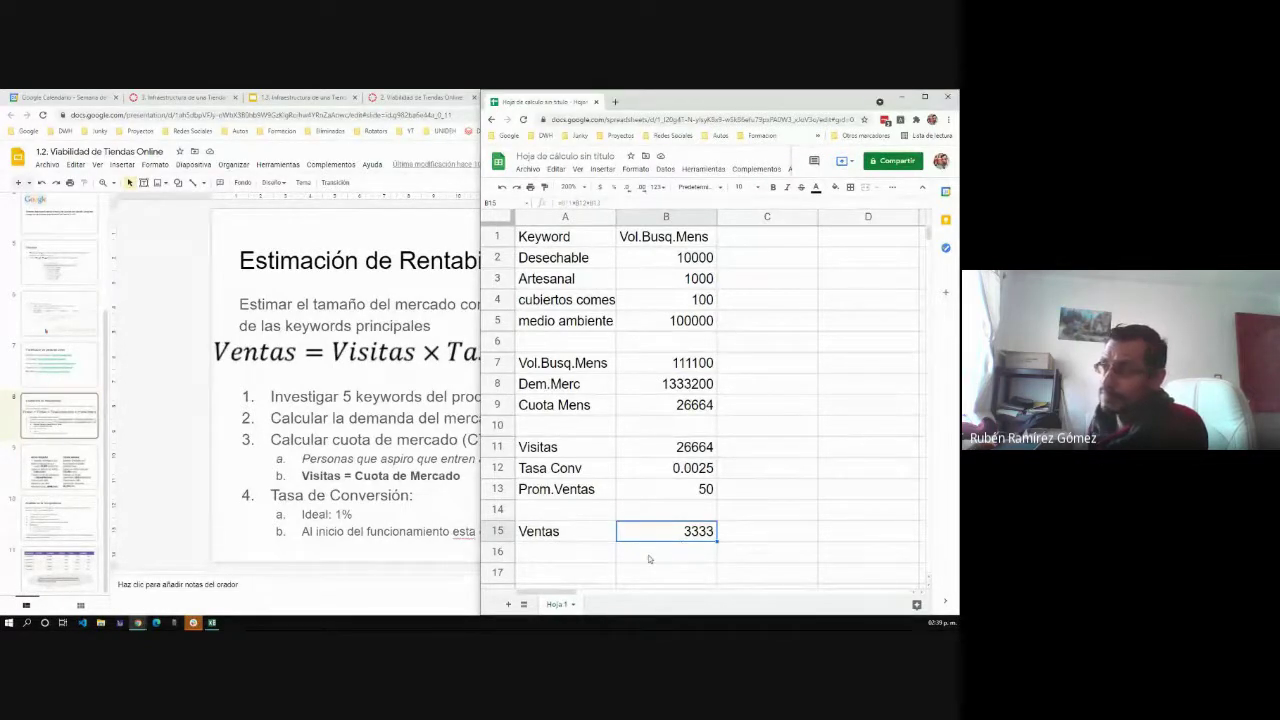
Compute monthly sales in B16 with =B15/12, giving 277.75.
{"action": "left_click", "coordinate": [648, 555]}
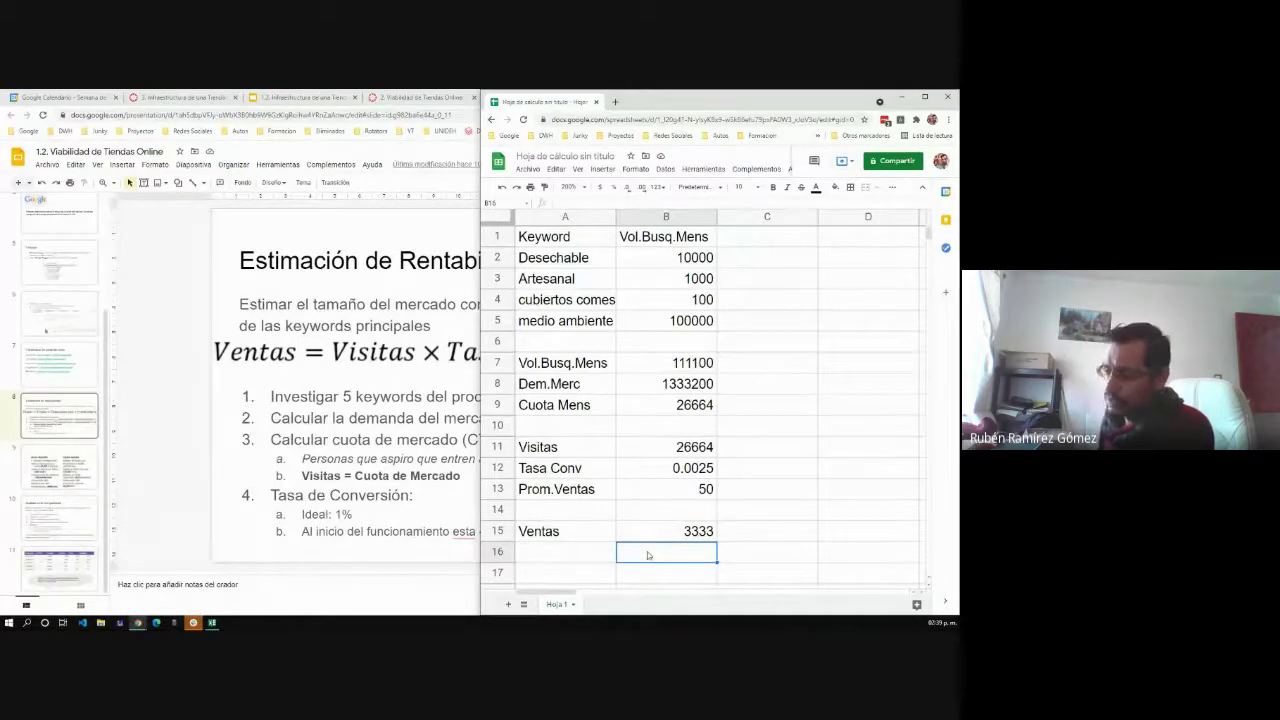
{"action": "type", "text": "=B15"}
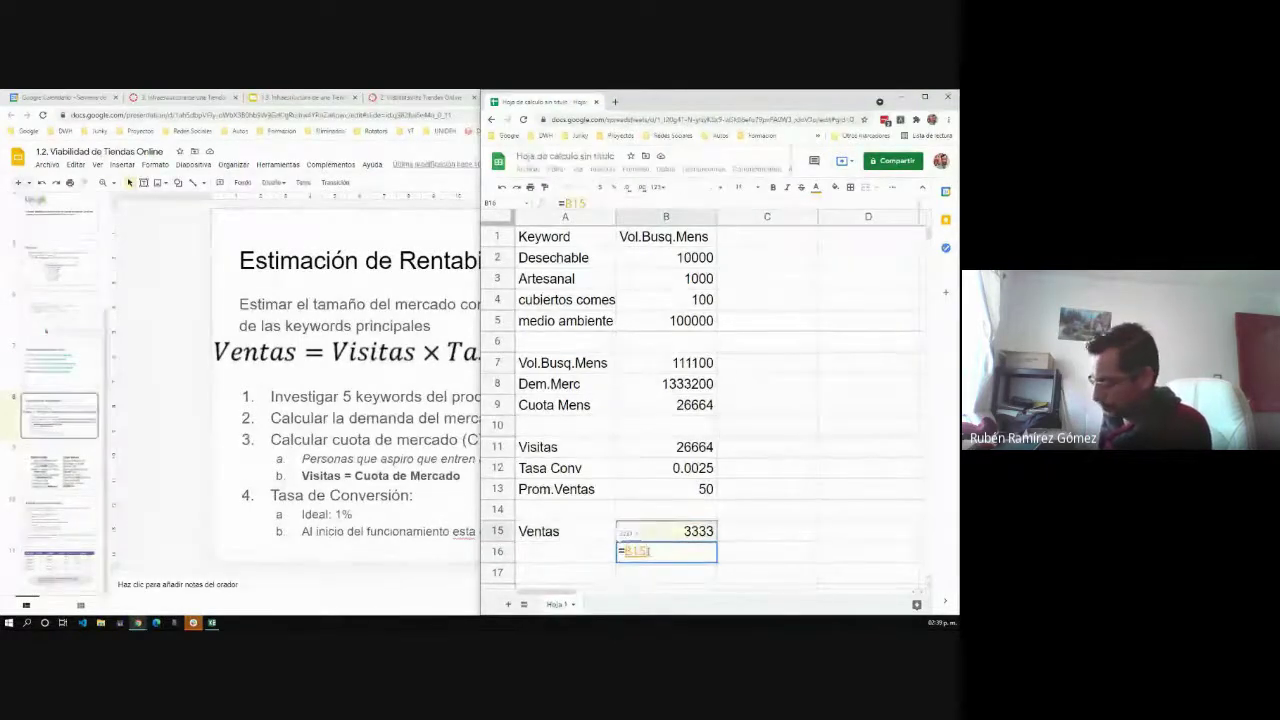
{"action": "type", "text": "/12"}
{"action": "key", "text": "Return"}
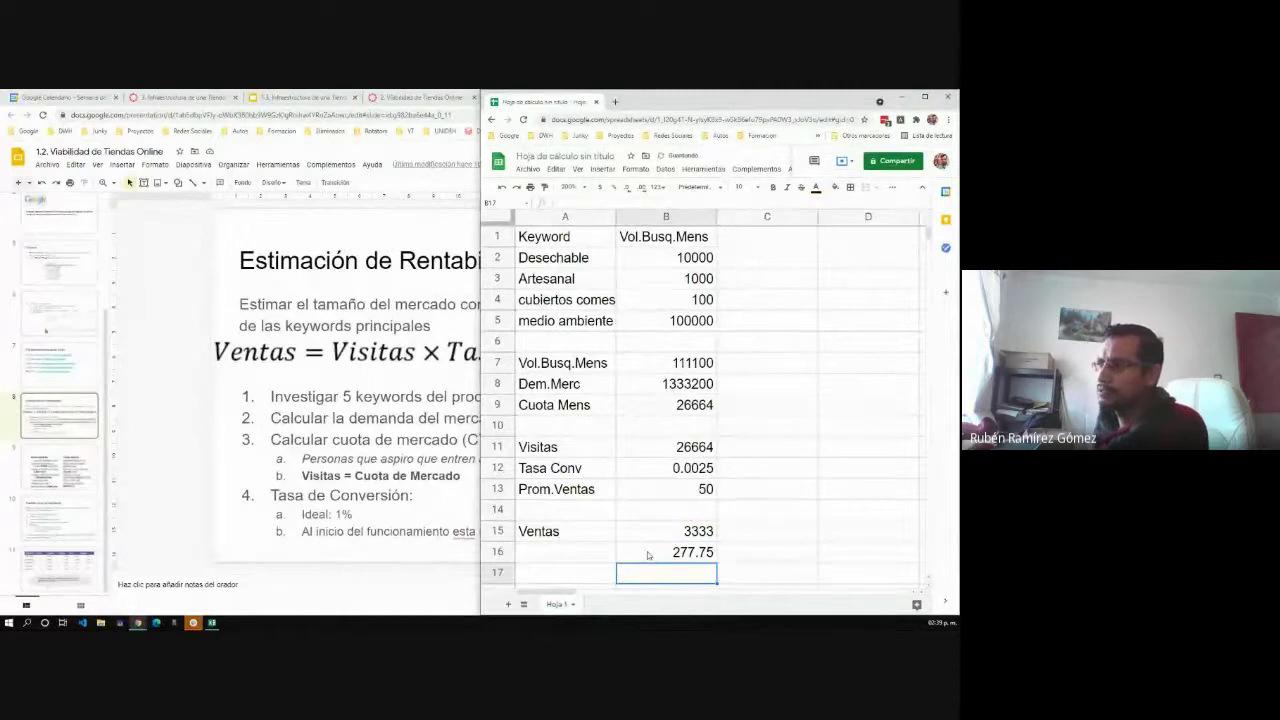
{"action": "left_click", "coordinate": [648, 555]}
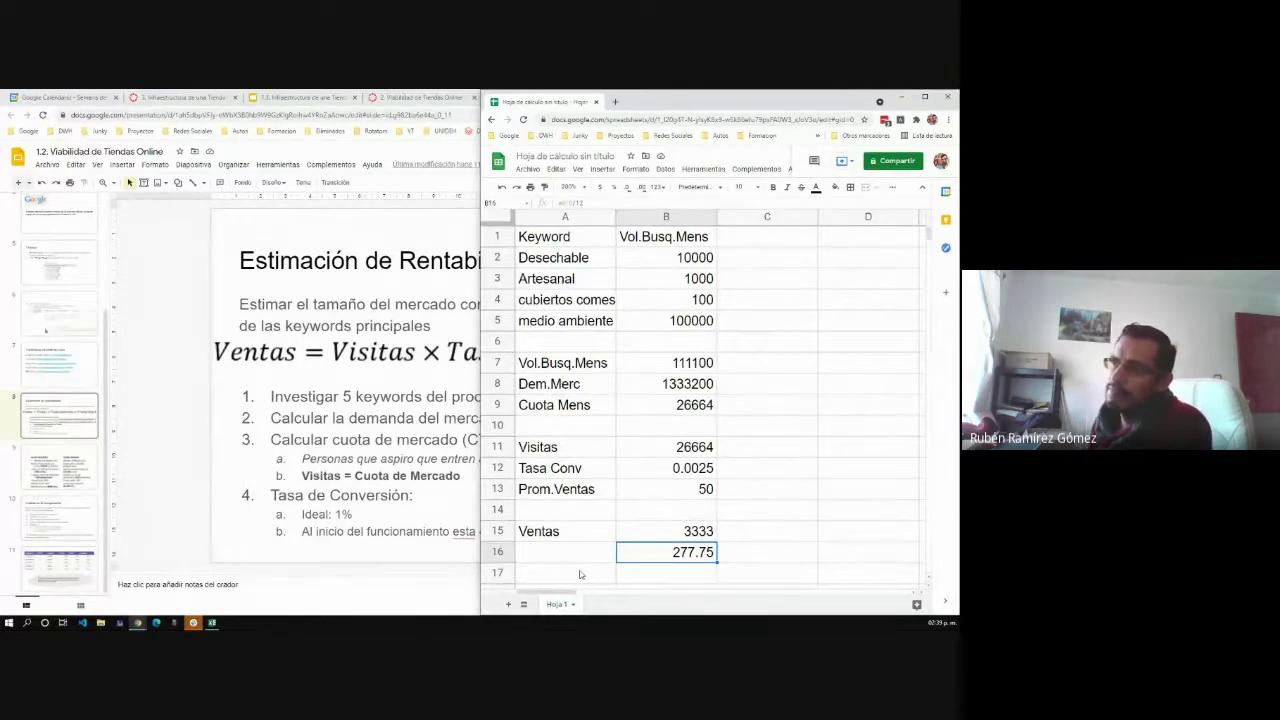
{"action": "left_click", "coordinate": [584, 532]}
{"action": "left_click", "coordinate": [658, 536]}
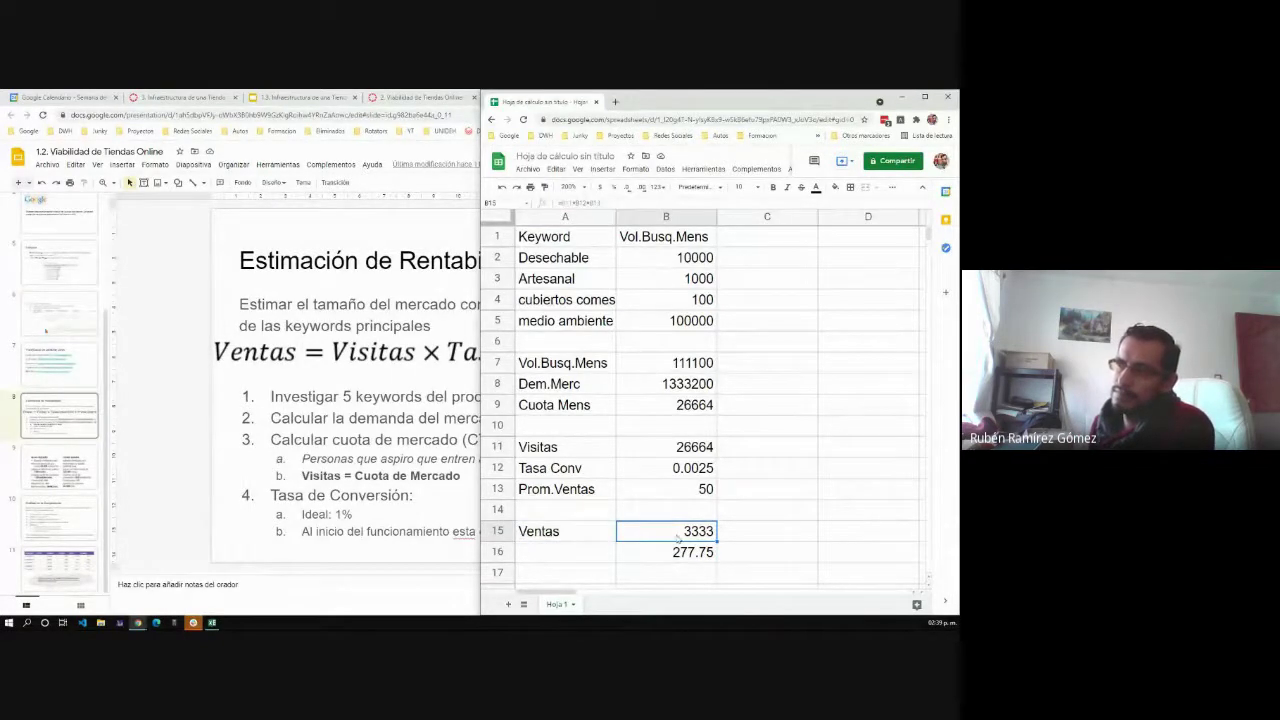
{"action": "left_click_drag", "start_coordinate": [579, 452], "coordinate": [566, 489]}
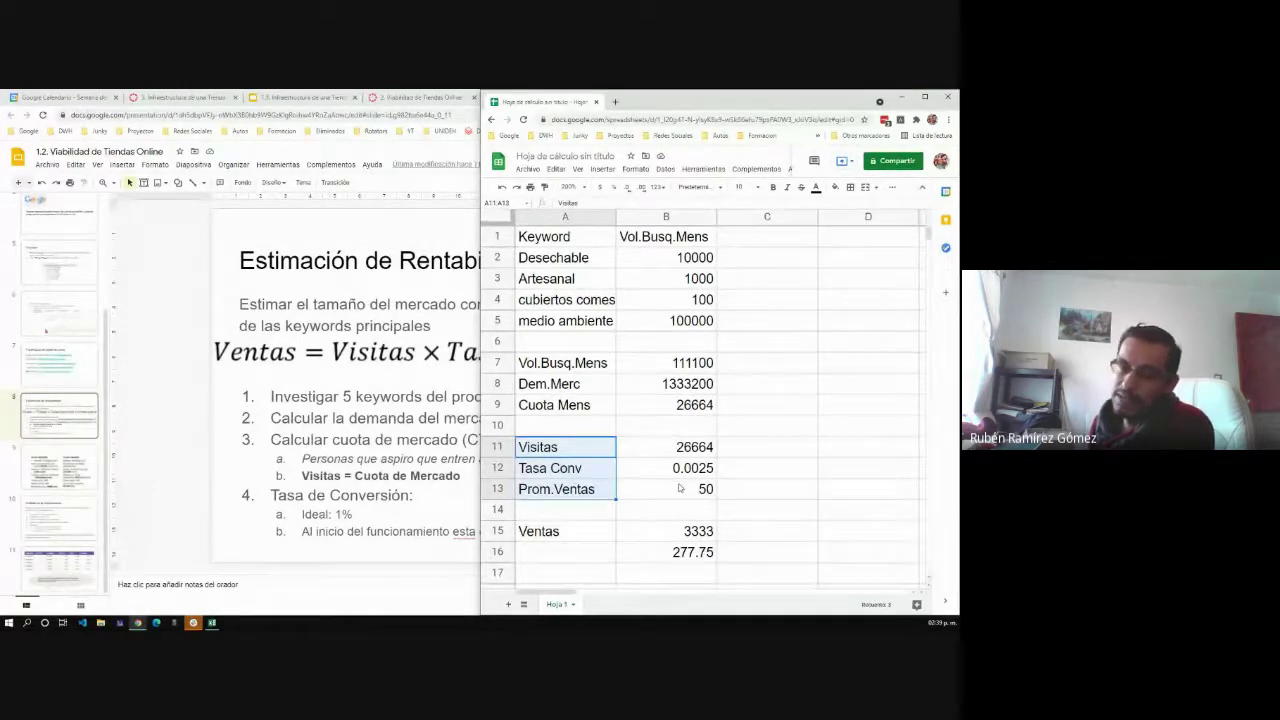
{"action": "left_click", "coordinate": [578, 495]}
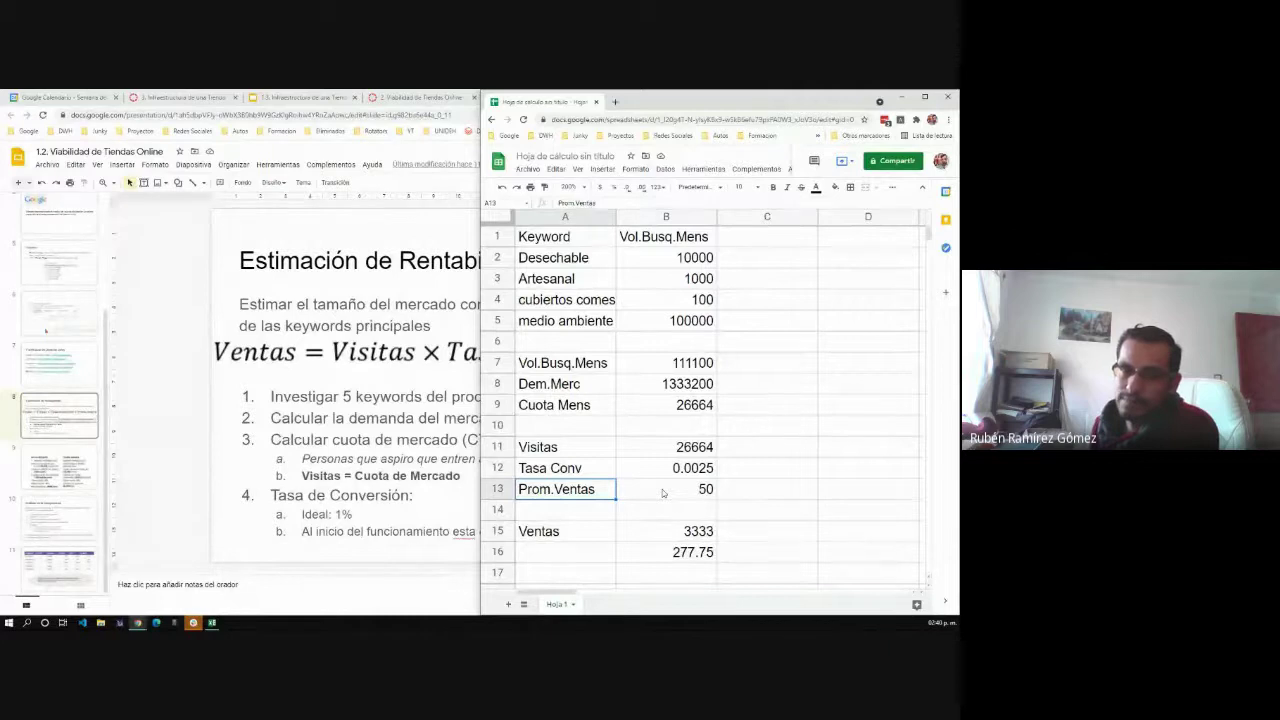
{"action": "left_click", "coordinate": [592, 476]}
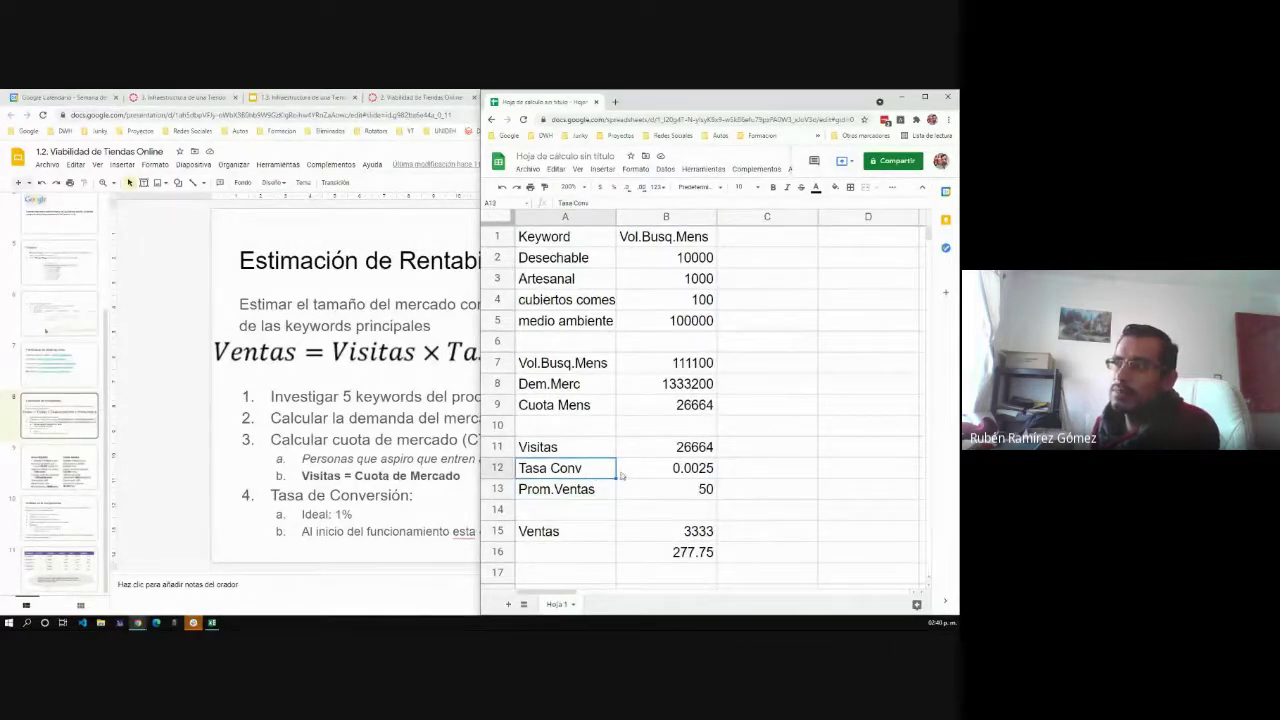
{"action": "key", "text": "Right"}
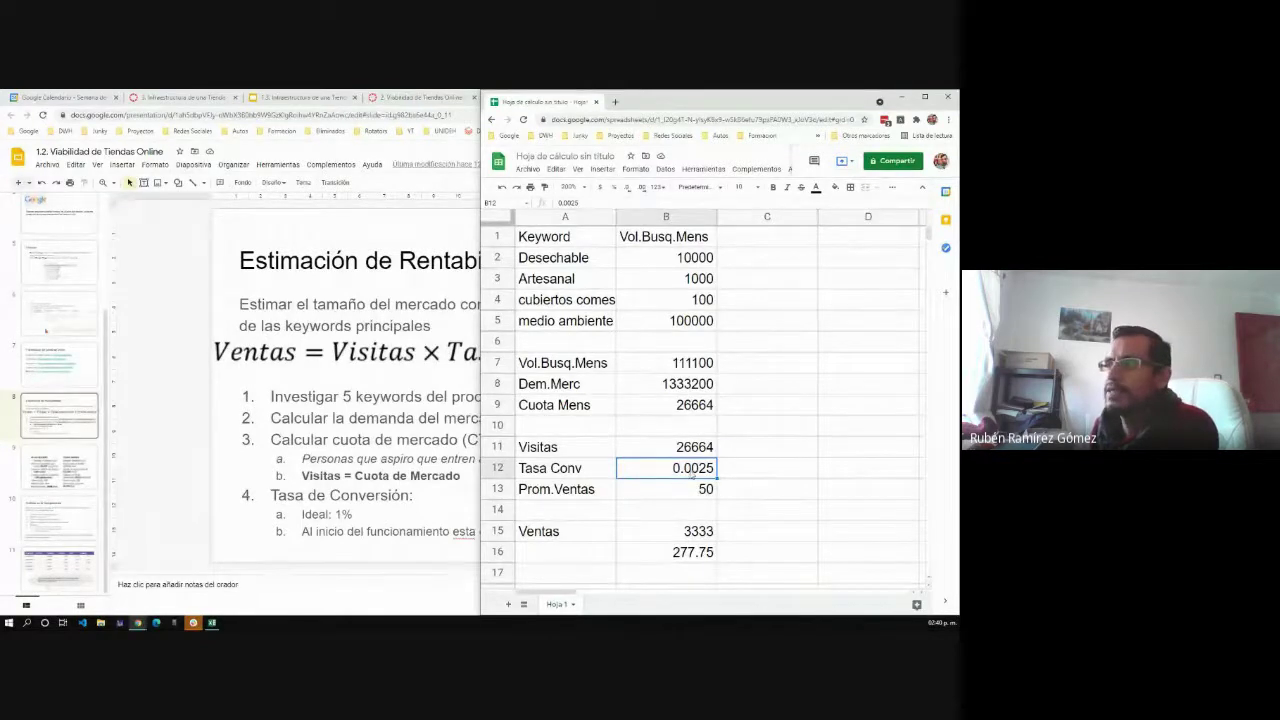
{"action": "left_click", "coordinate": [585, 474]}
{"action": "left_click", "coordinate": [632, 480], "text": "shift"}
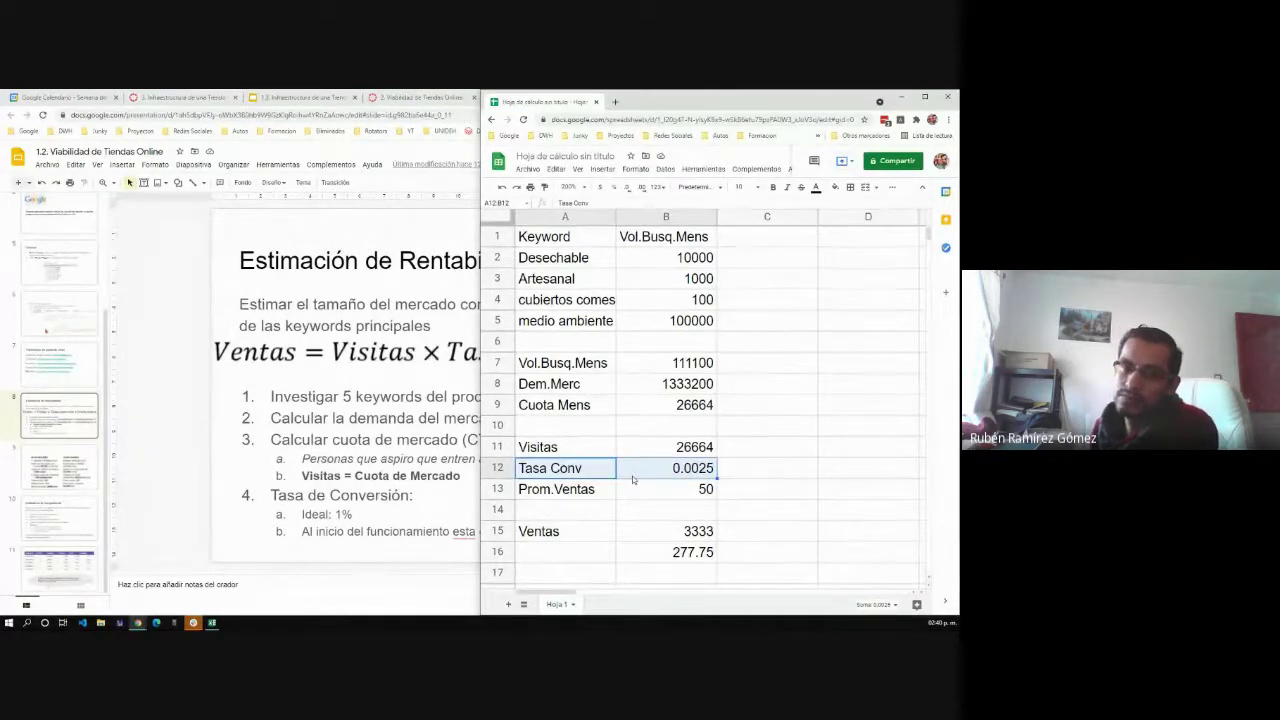
{"action": "left_click", "coordinate": [568, 450]}
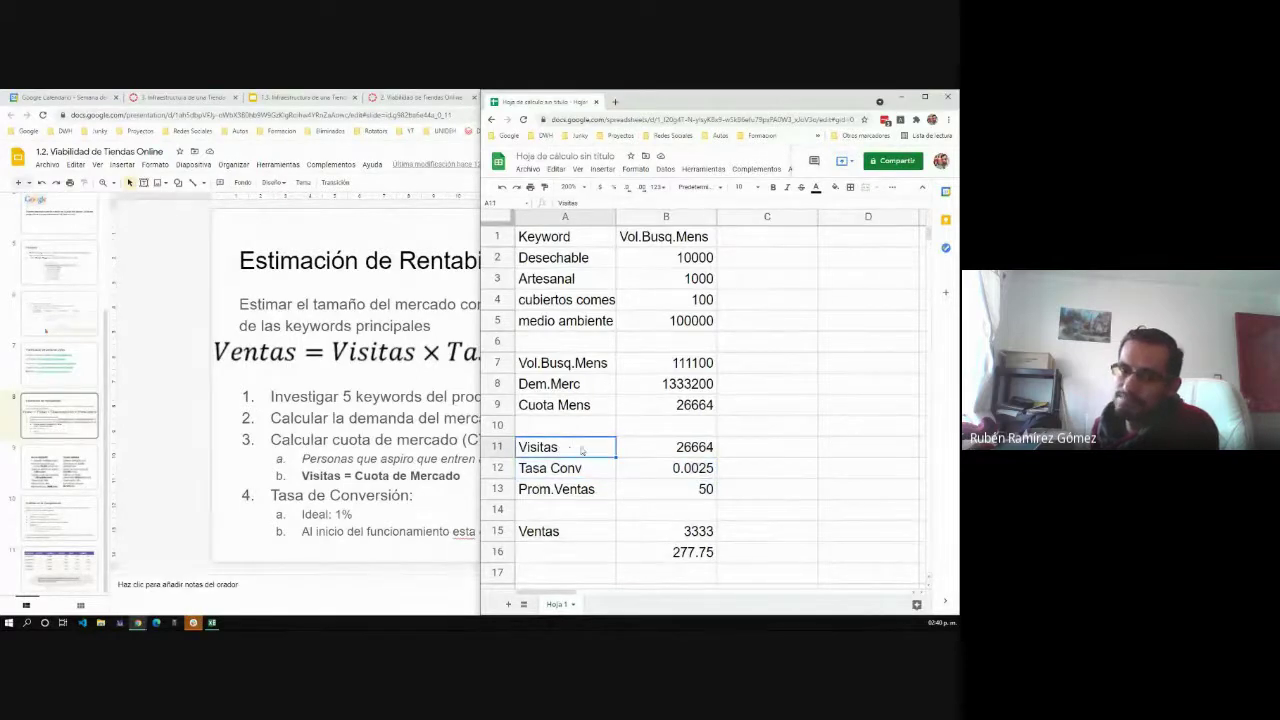
{"action": "left_click", "coordinate": [663, 447]}
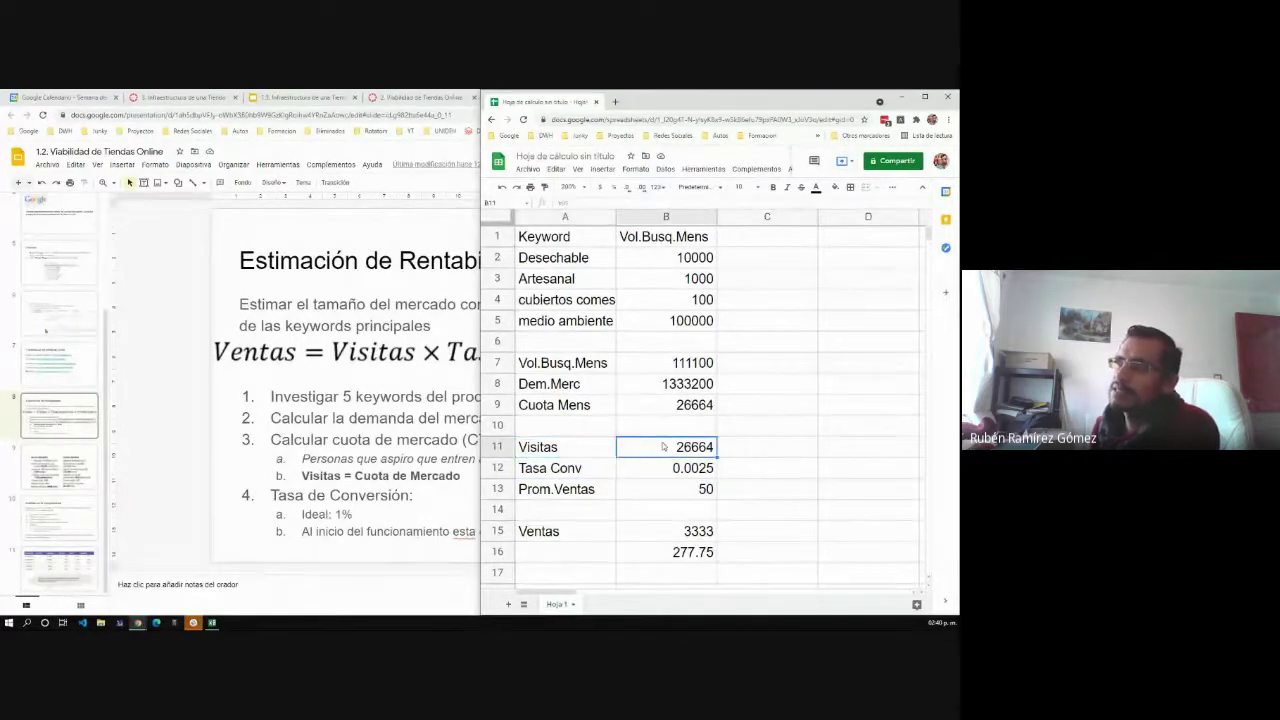
{"action": "left_click", "coordinate": [565, 262]}
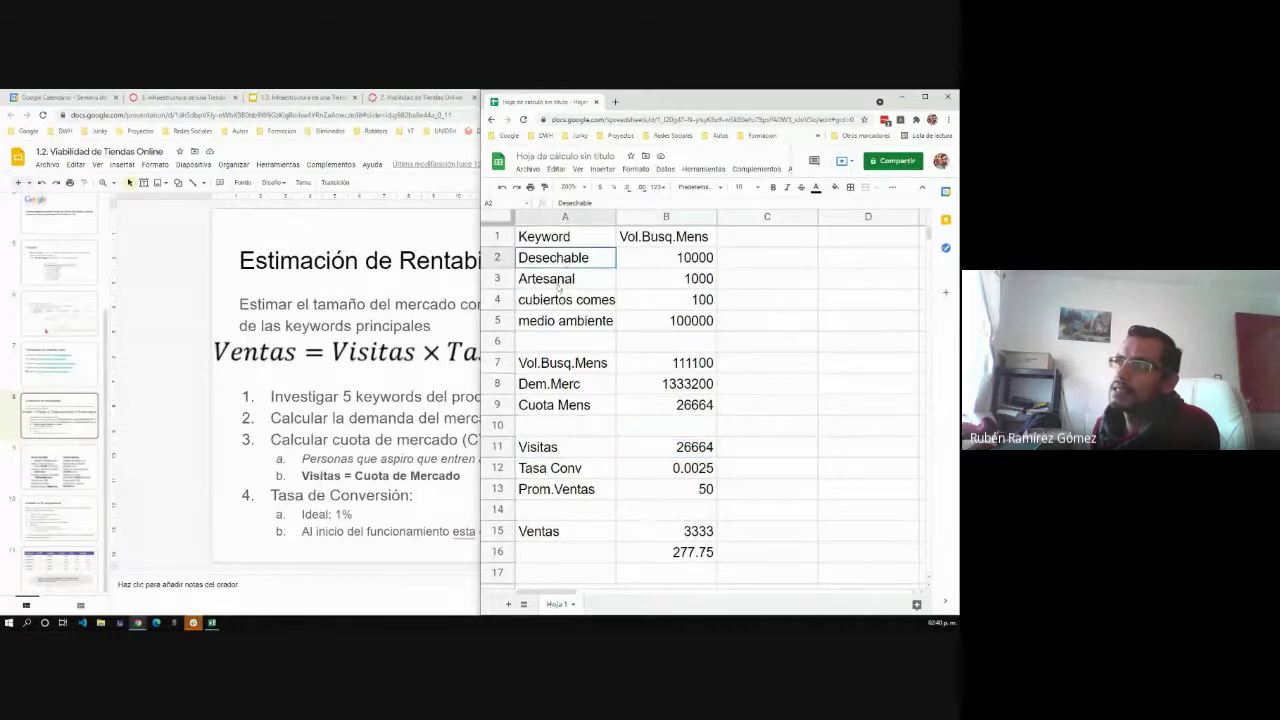
{"action": "left_click_drag", "start_coordinate": [558, 287], "coordinate": [553, 327]}
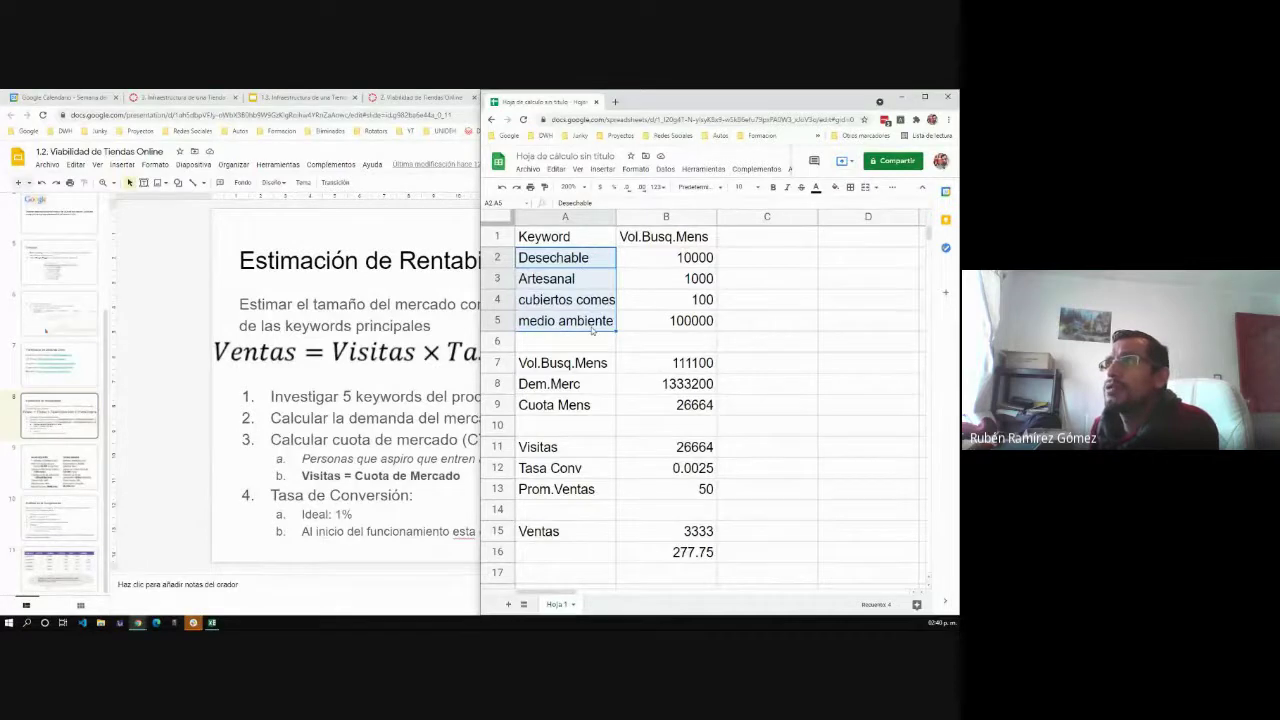
{"action": "left_click_drag", "start_coordinate": [651, 263], "coordinate": [650, 322]}
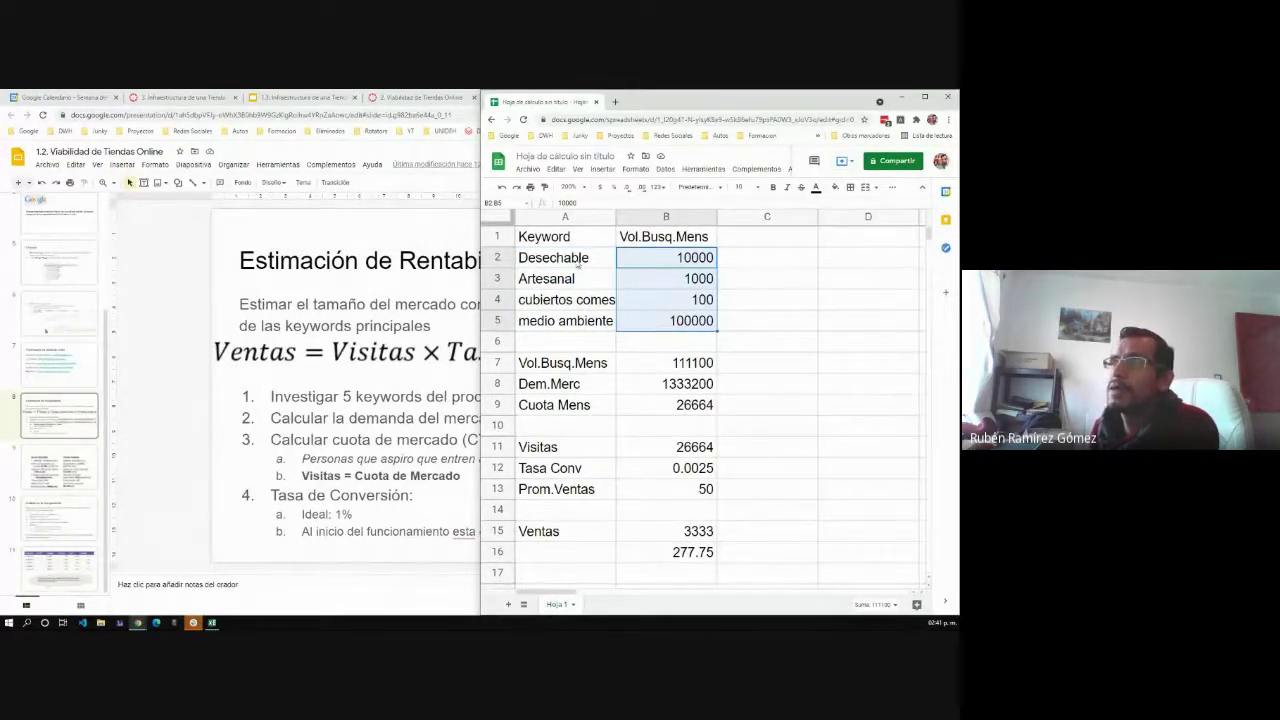
{"action": "left_click_drag", "start_coordinate": [576, 264], "coordinate": [568, 320]}
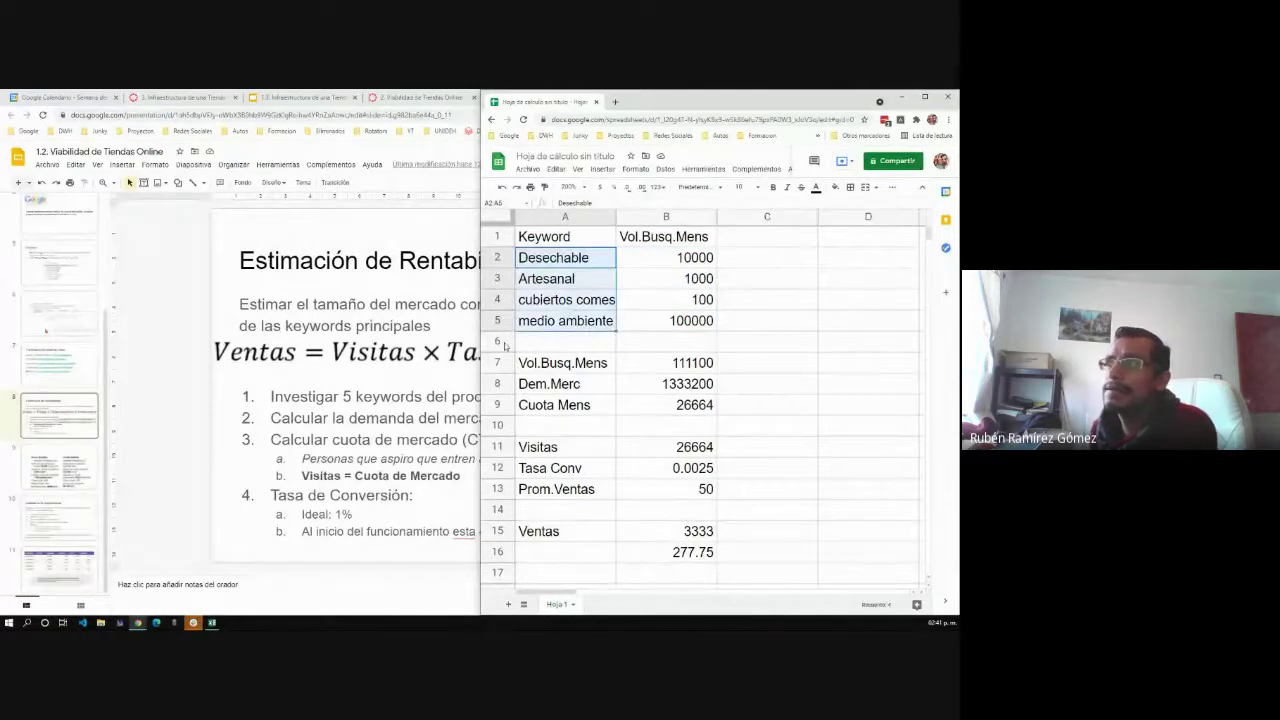
Insert one blank row below and one above row 6 under the keyword list.
{"action": "left_click", "coordinate": [504, 340]}
{"action": "right_click", "coordinate": [504, 340]}
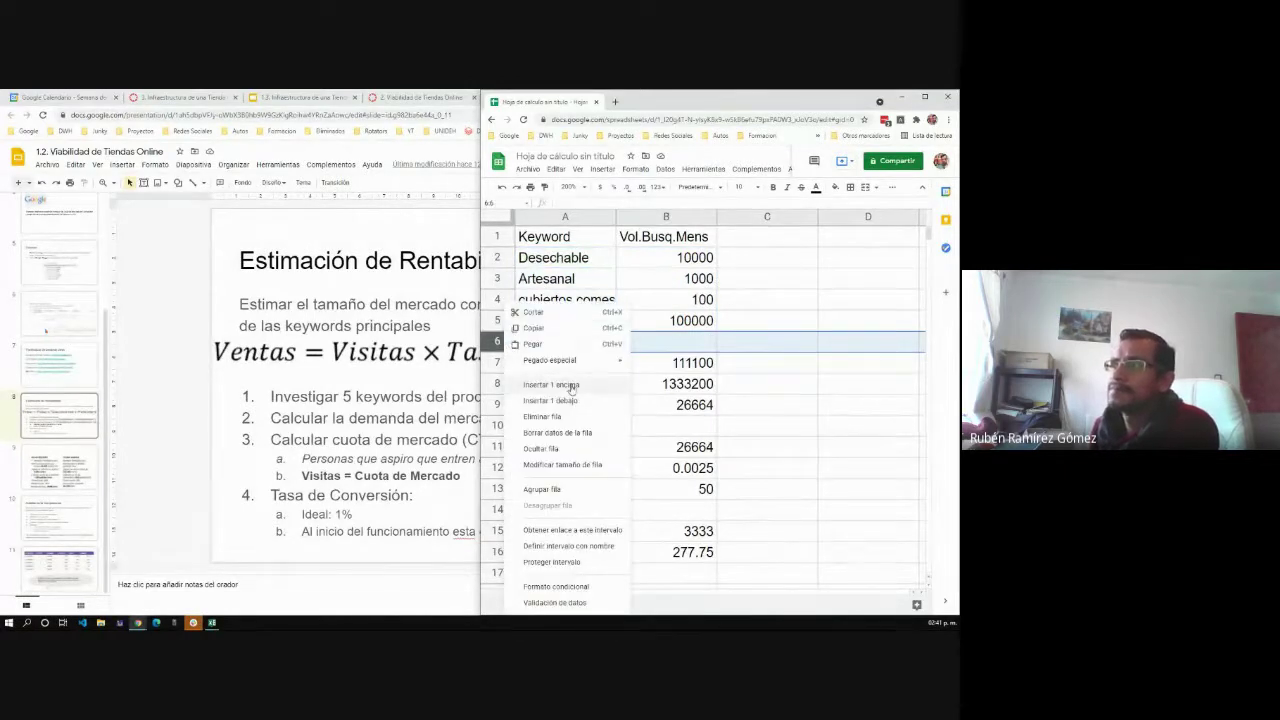
{"action": "left_click", "coordinate": [571, 401]}
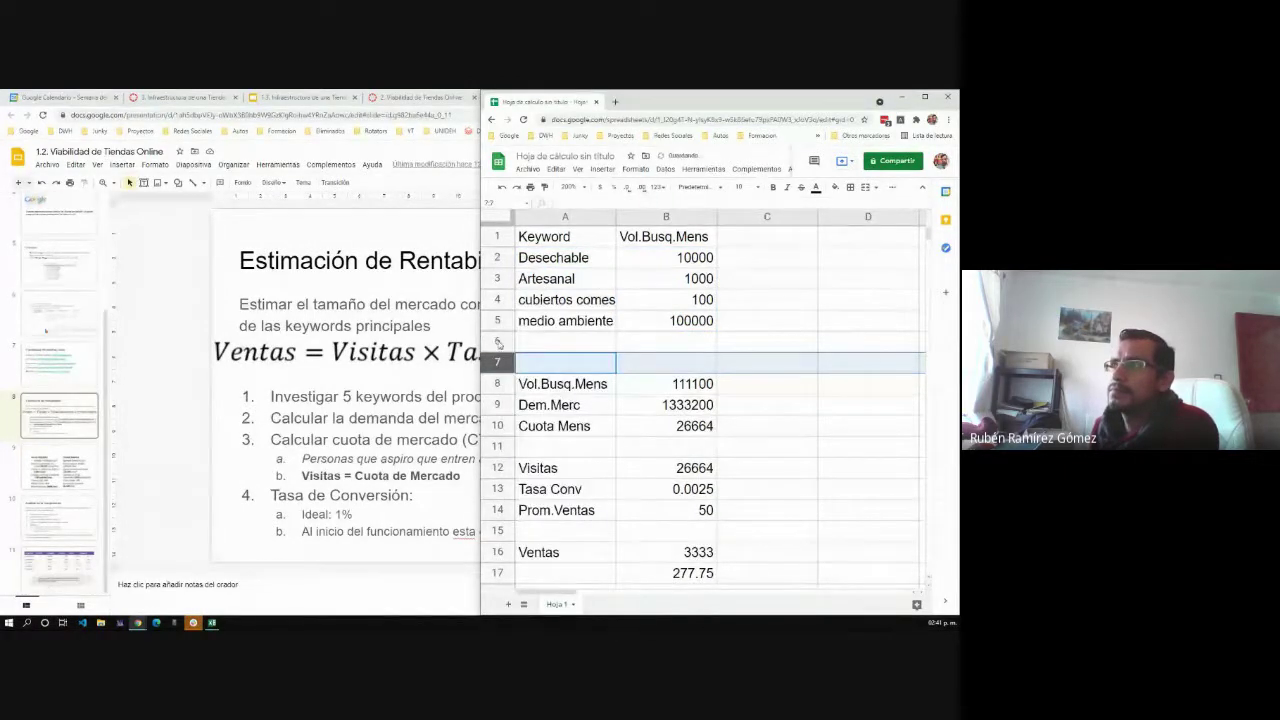
{"action": "right_click", "coordinate": [497, 341]}
{"action": "left_click", "coordinate": [549, 385]}
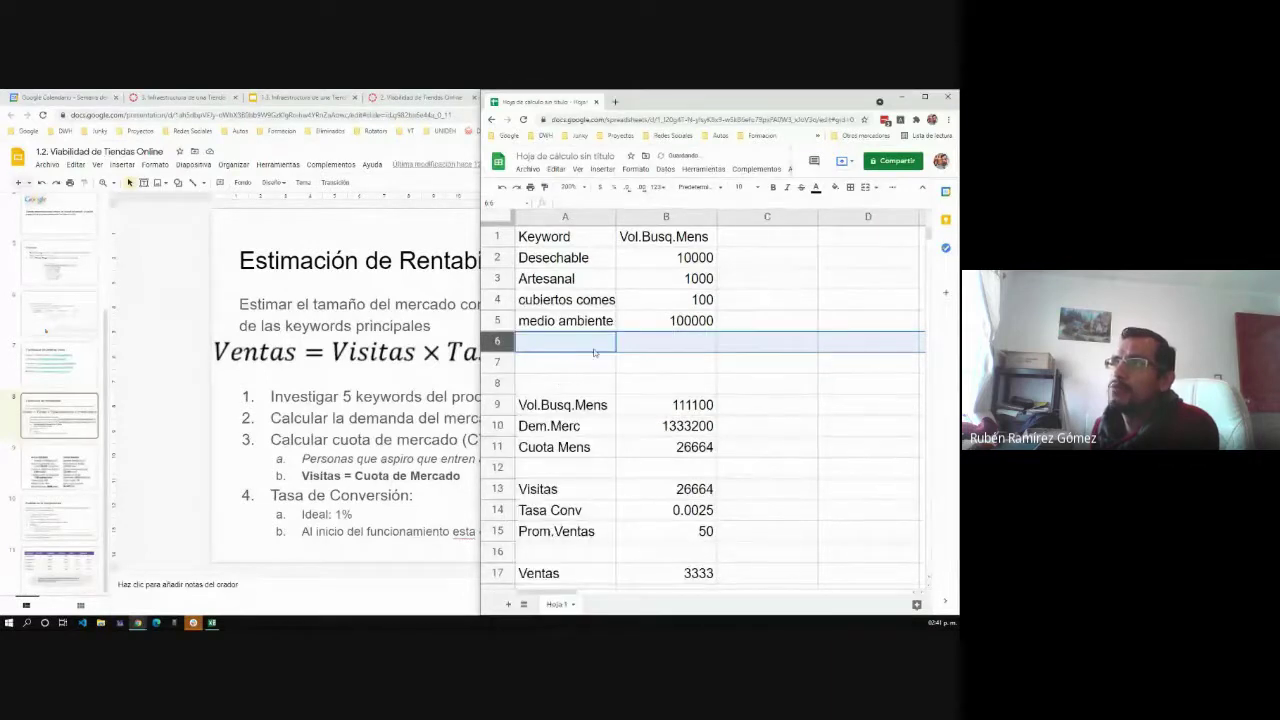
Select the four keywords with their volumes and the new empty rows, then pick B4.
{"action": "left_click", "coordinate": [565, 362]}
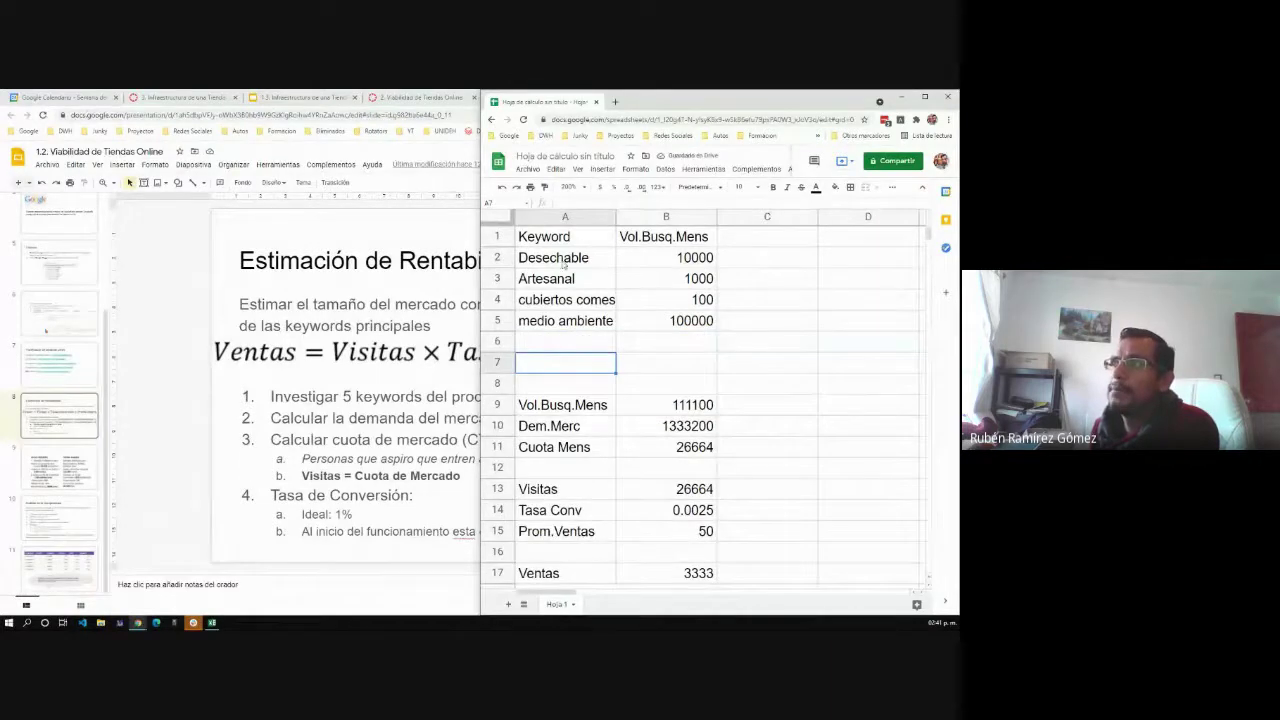
{"action": "left_click_drag", "start_coordinate": [564, 264], "coordinate": [580, 320]}
{"action": "key", "text": "shift+Right"}
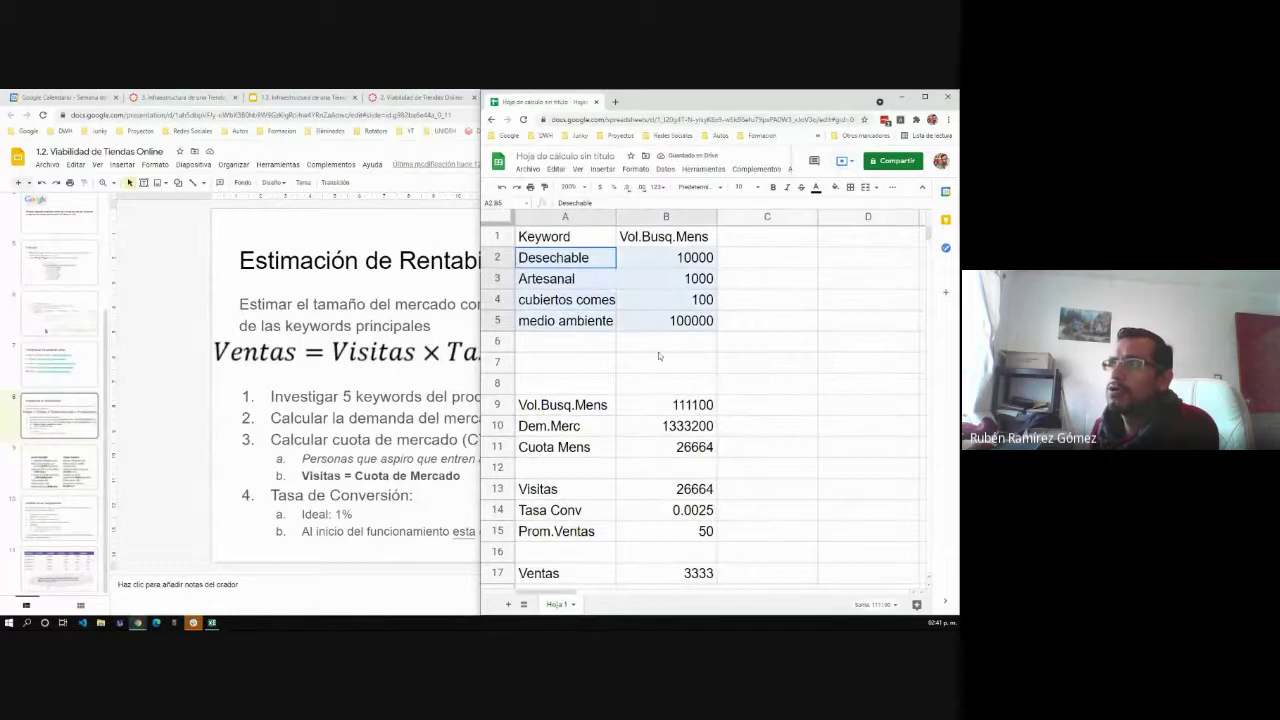
{"action": "key", "text": "shift+Down"}
{"action": "key", "text": "shift+Down"}
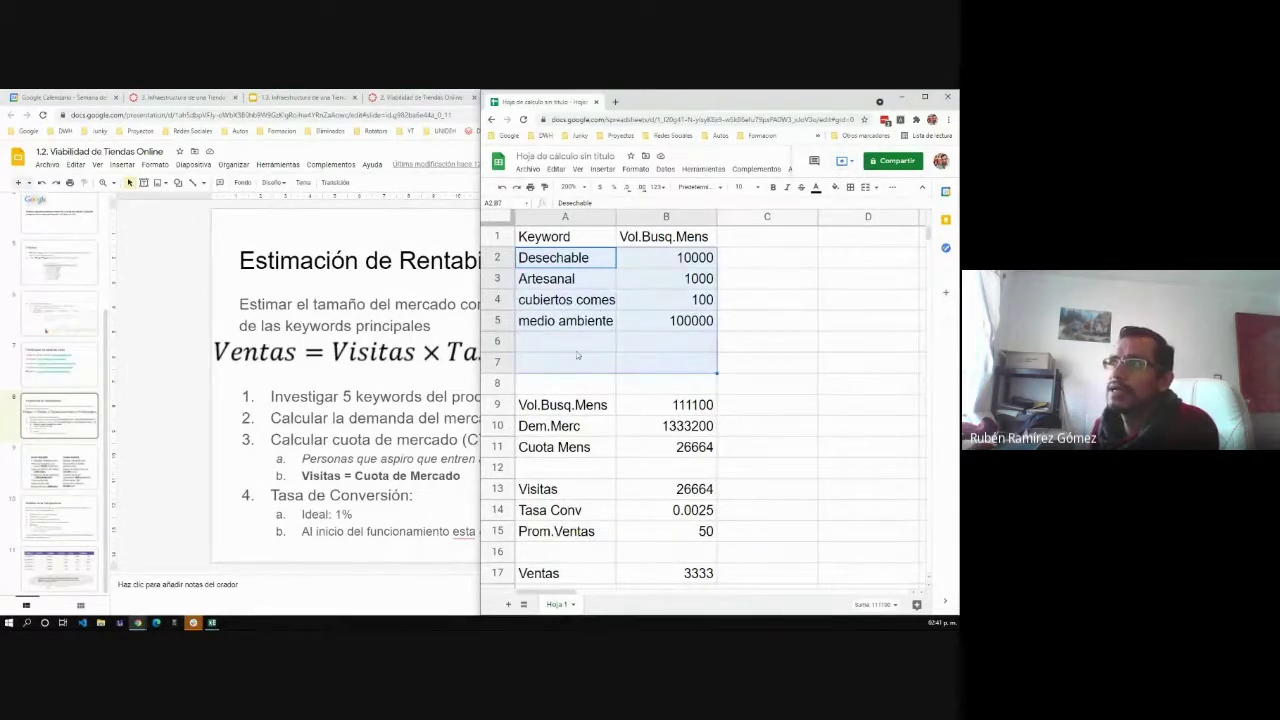
{"action": "left_click", "coordinate": [675, 304]}
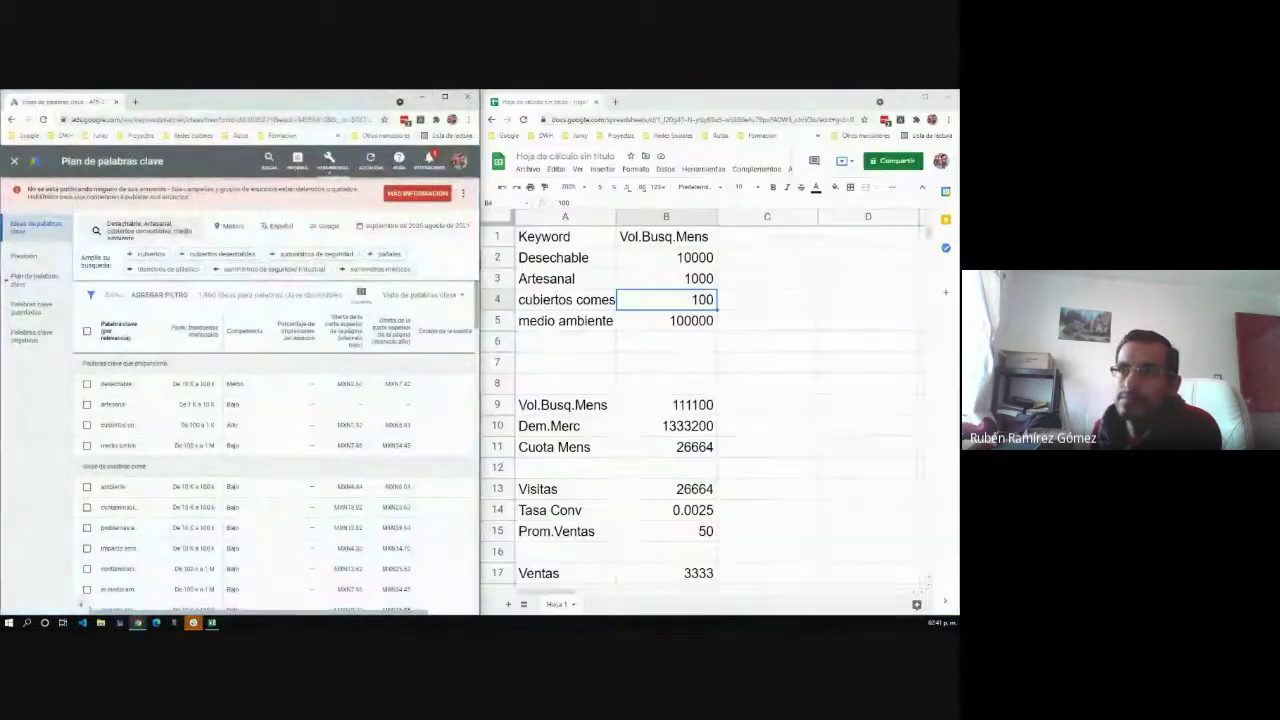
Maximize Keyword Planner and reopen its keyword entry holding the four original keywords.
{"action": "left_click", "coordinate": [444, 98]}
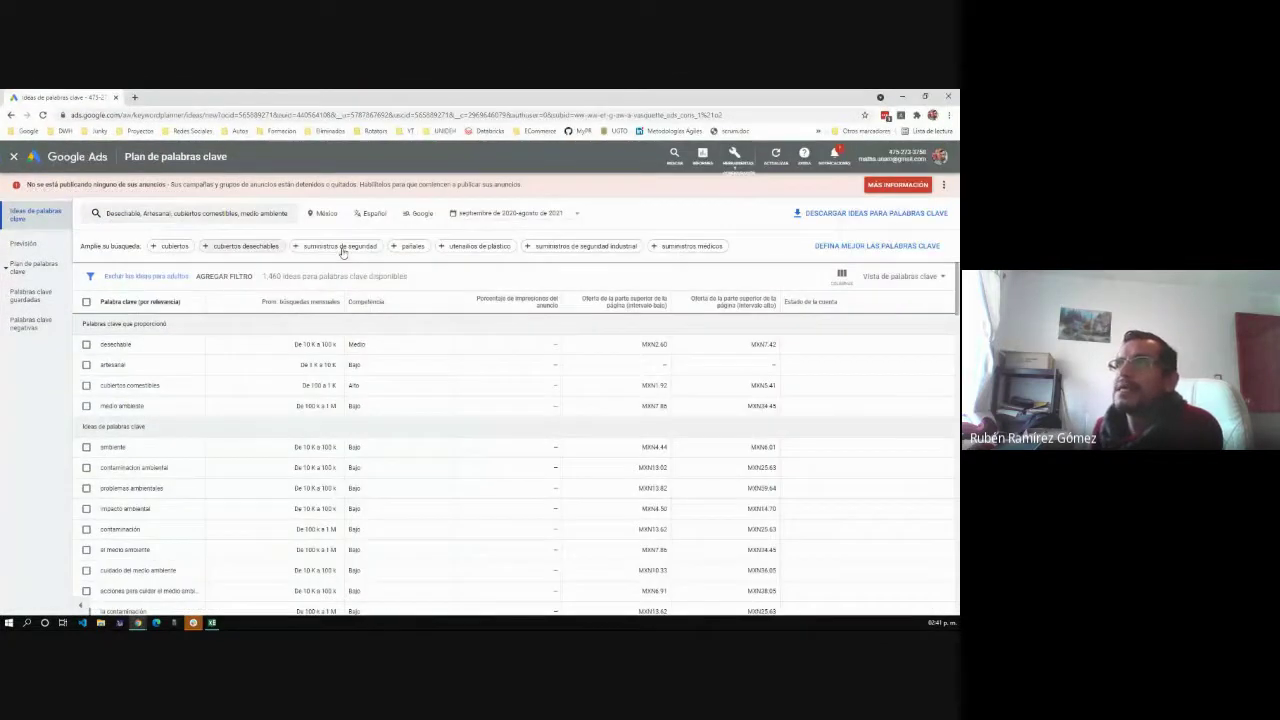
{"action": "left_click", "coordinate": [241, 217]}
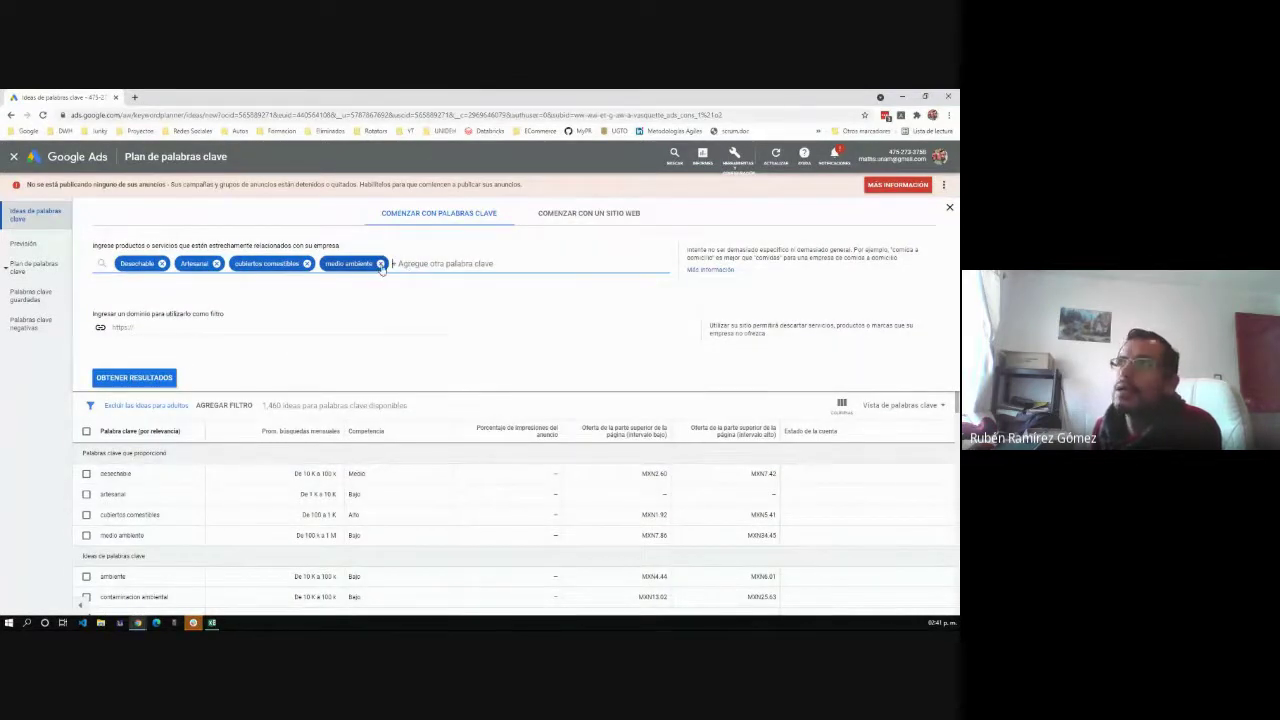
Remove the medio ambiente, cubiertos comestibles, Artesanal and Desechable keyword chips.
{"action": "left_click", "coordinate": [380, 263]}
{"action": "left_click", "coordinate": [307, 263]}
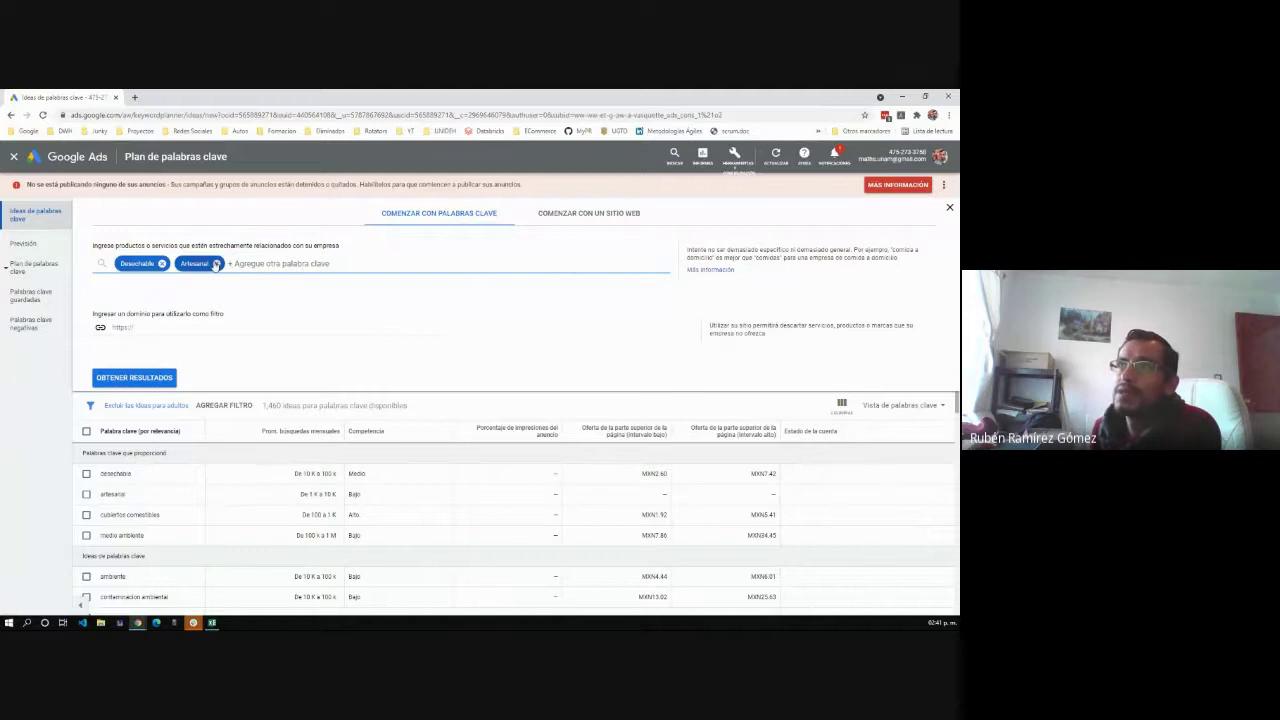
{"action": "left_click", "coordinate": [216, 263]}
{"action": "left_click", "coordinate": [162, 263]}
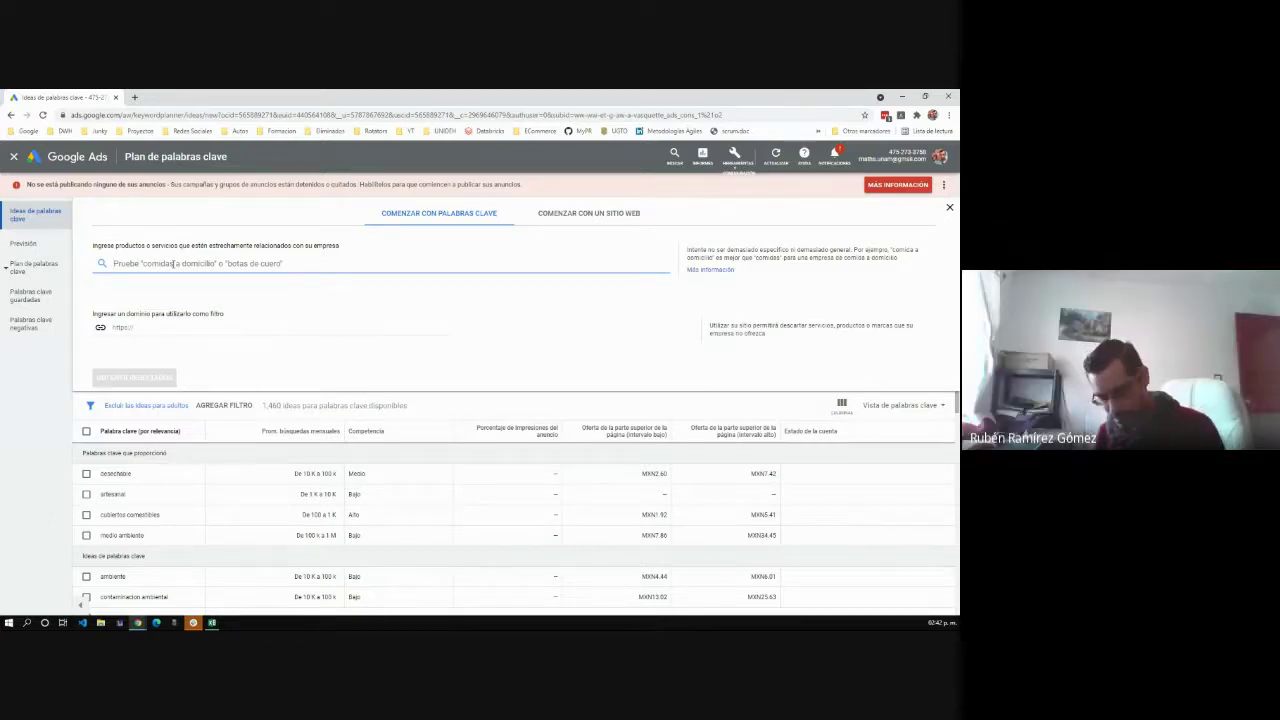
Enter comer, postre, fiesta and snack as new keyword chips.
{"action": "type", "text": "comer"}
{"action": "key", "text": "Return"}
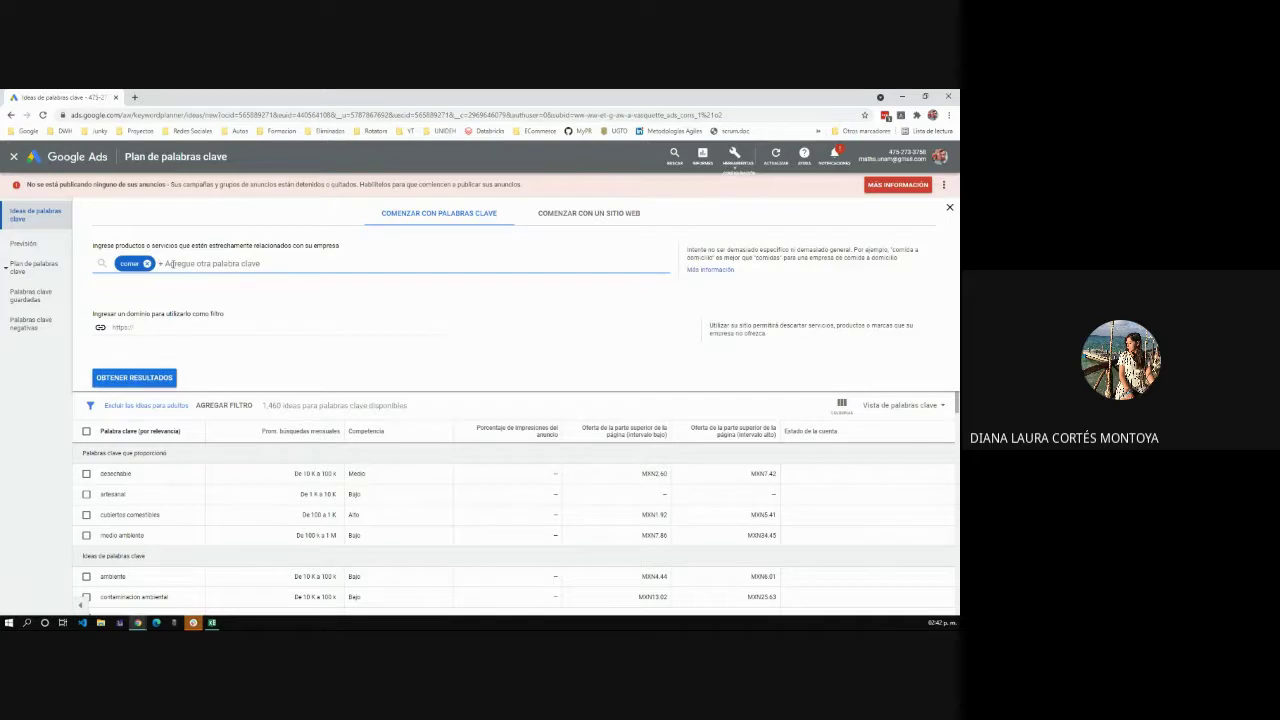
{"action": "type", "text": "posi"}
{"action": "type", "text": "re"}
{"action": "key", "text": "Return"}
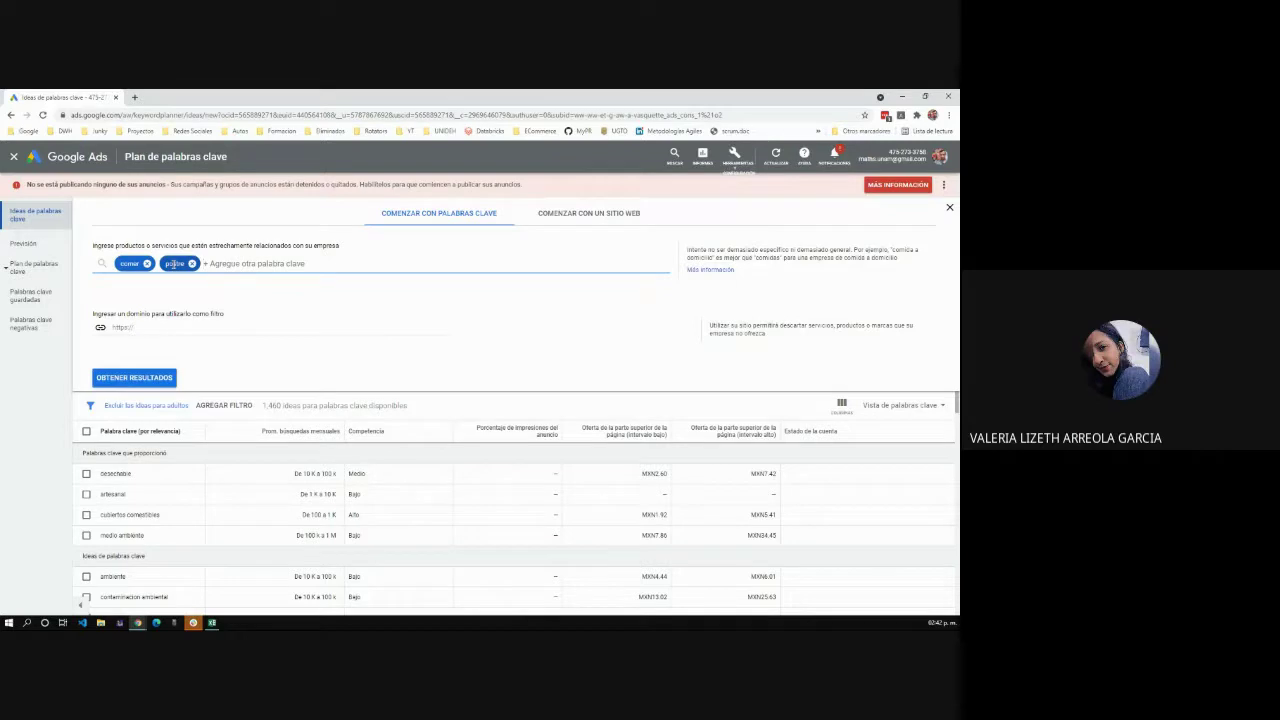
{"action": "type", "text": "fiesta"}
{"action": "key", "text": "Return"}
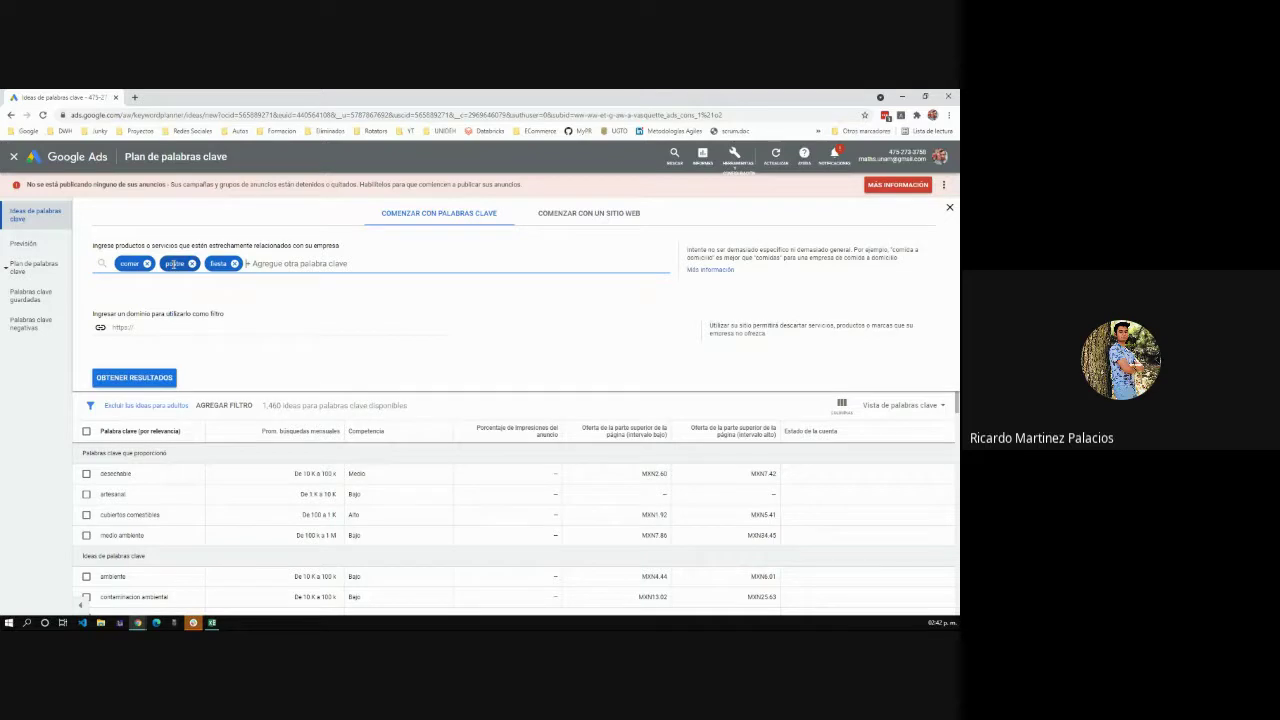
{"action": "type", "text": "snac"}
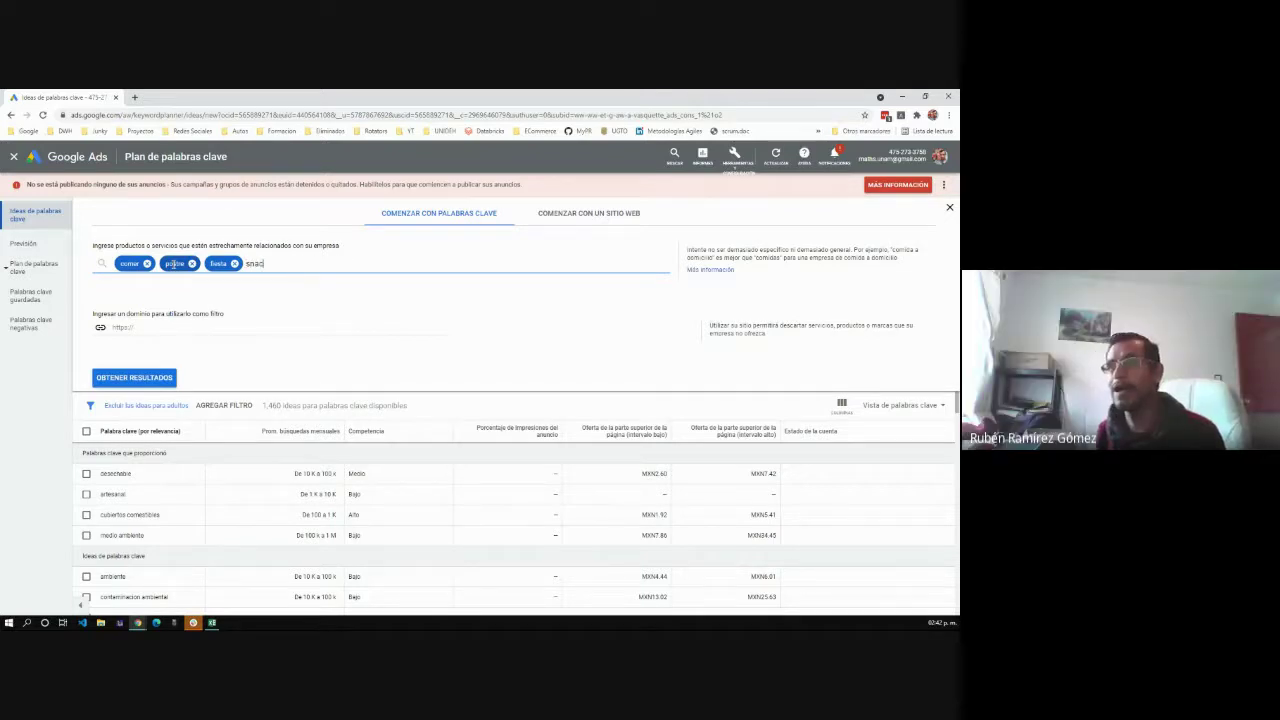
{"action": "type", "text": "ks"}
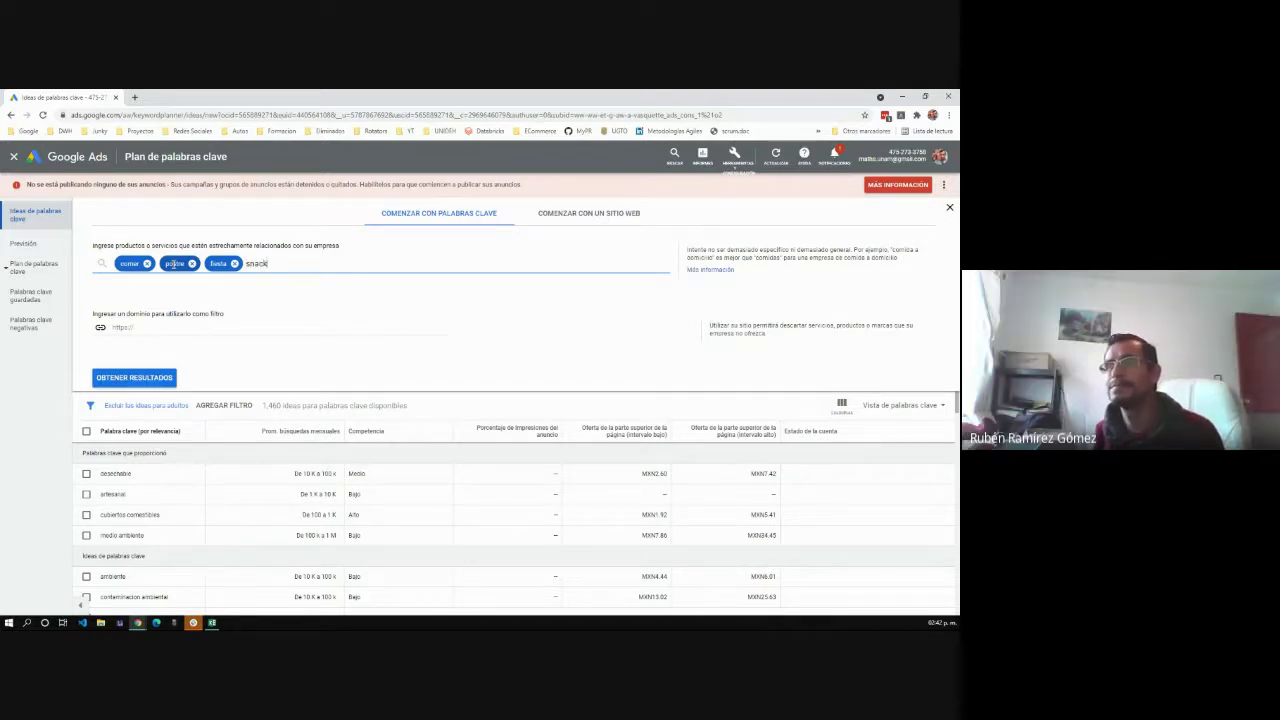
{"action": "key", "text": "Return"}
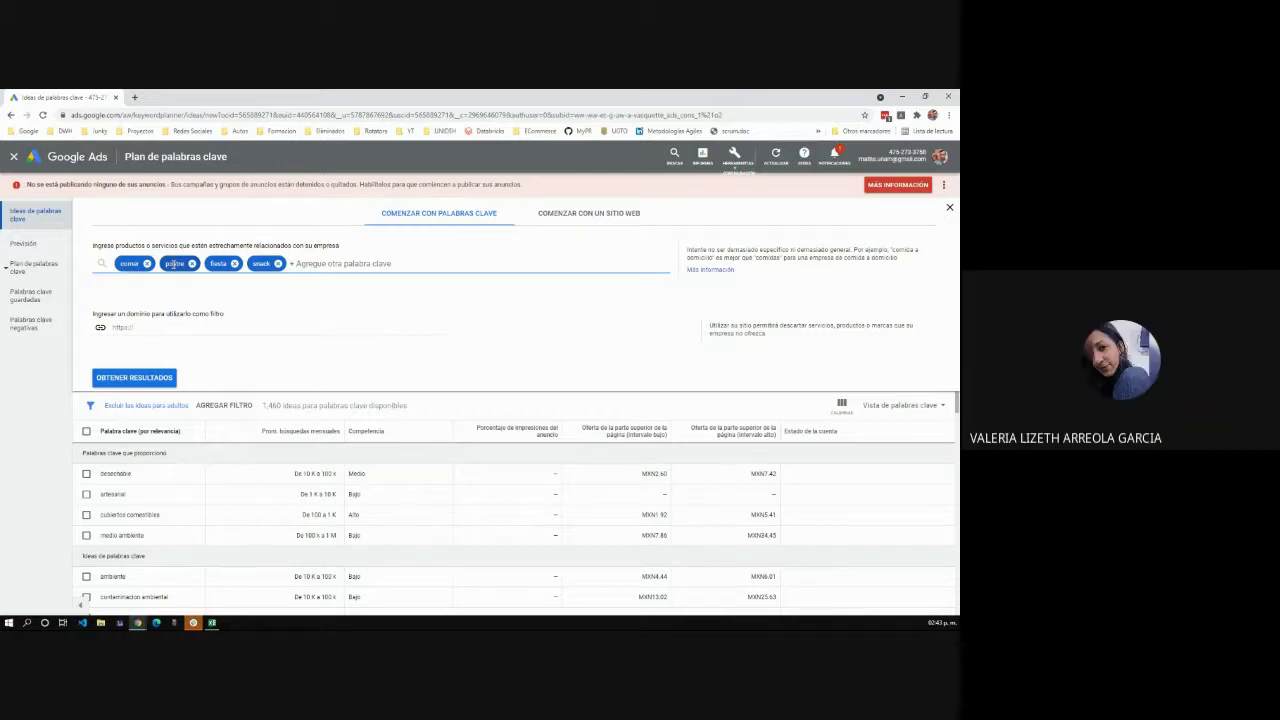
Add cumpleaños and bautizos as keywords, fixing the typos.
{"action": "type", "text": "cumnpleaños"}
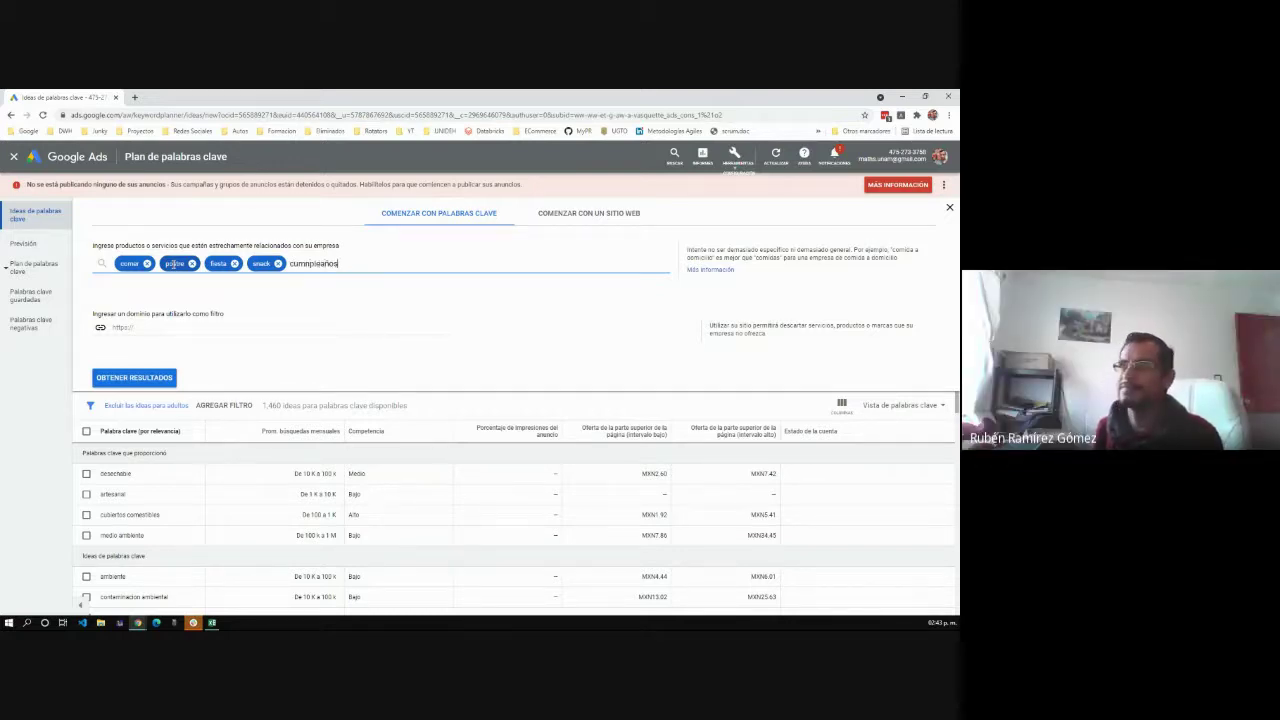
{"action": "key", "text": "BackSpace"}
{"action": "key", "text": "BackSpace"}
{"action": "key", "text": "BackSpace"}
{"action": "key", "text": "BackSpace"}
{"action": "key", "text": "BackSpace"}
{"action": "key", "text": "BackSpace"}
{"action": "key", "text": "BackSpace"}
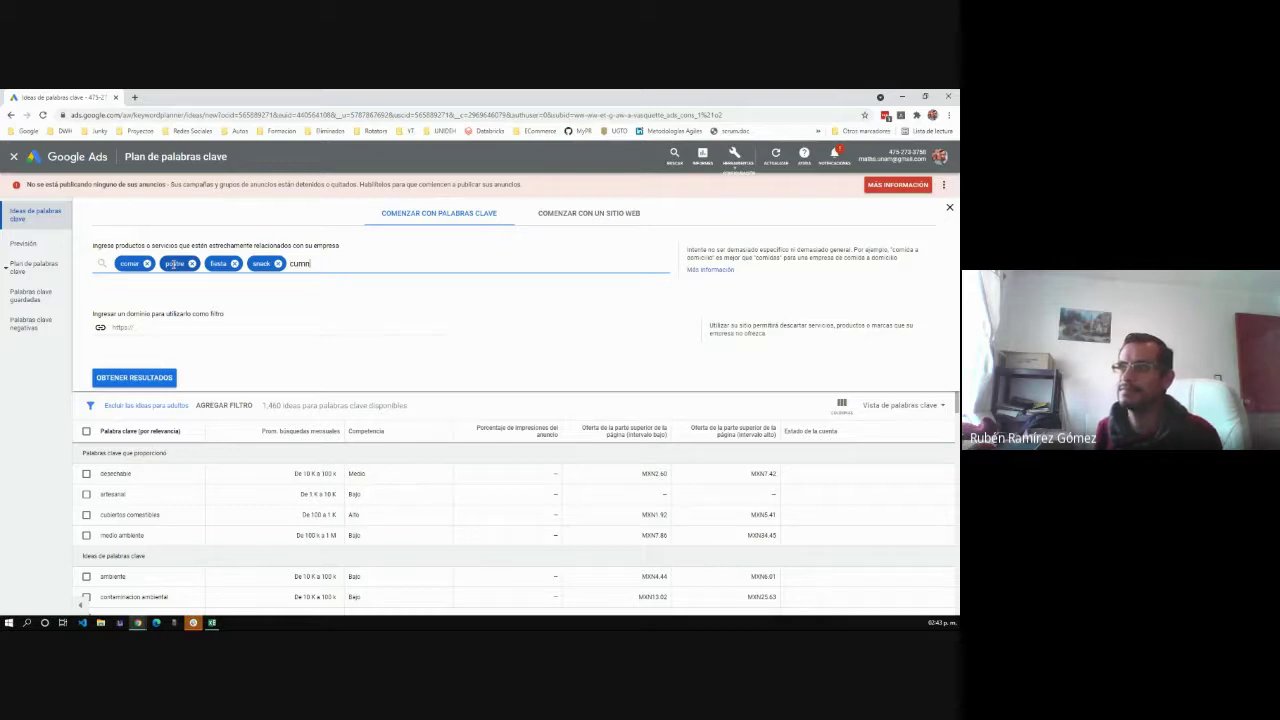
{"action": "key", "text": "BackSpace"}
{"action": "type", "text": "plea"}
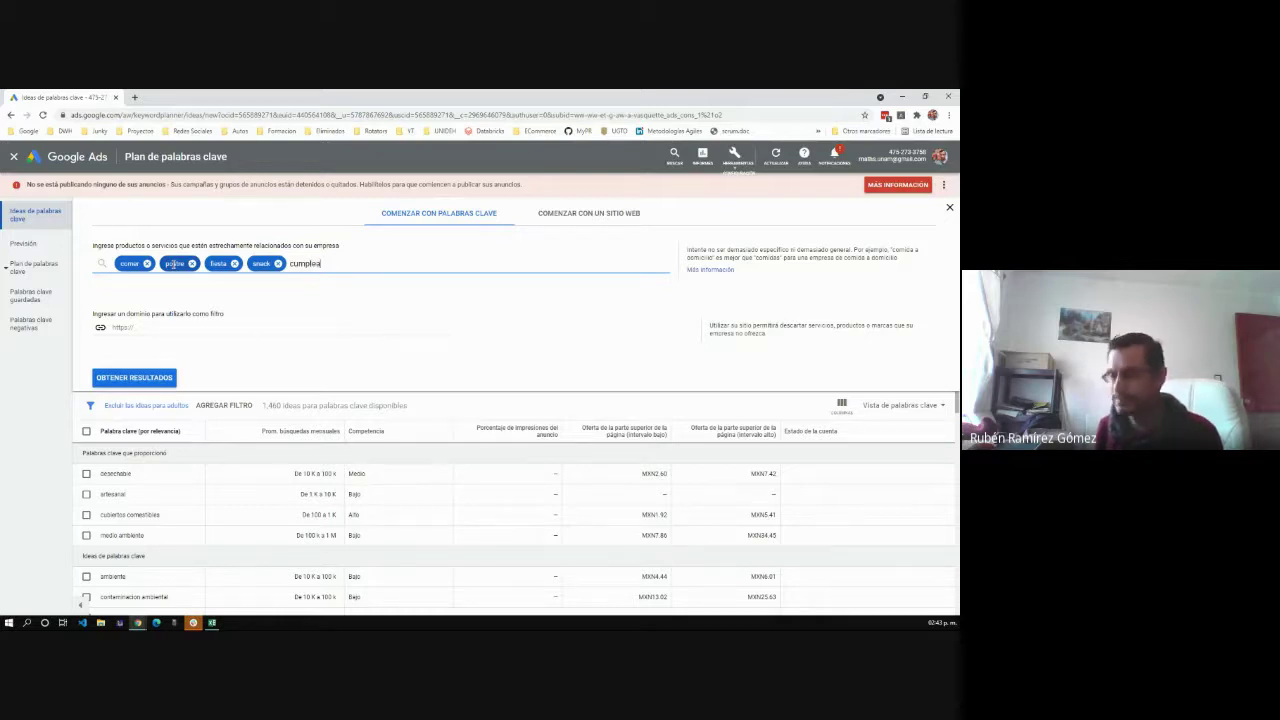
{"action": "type", "text": "ños"}
{"action": "key", "text": "Return"}
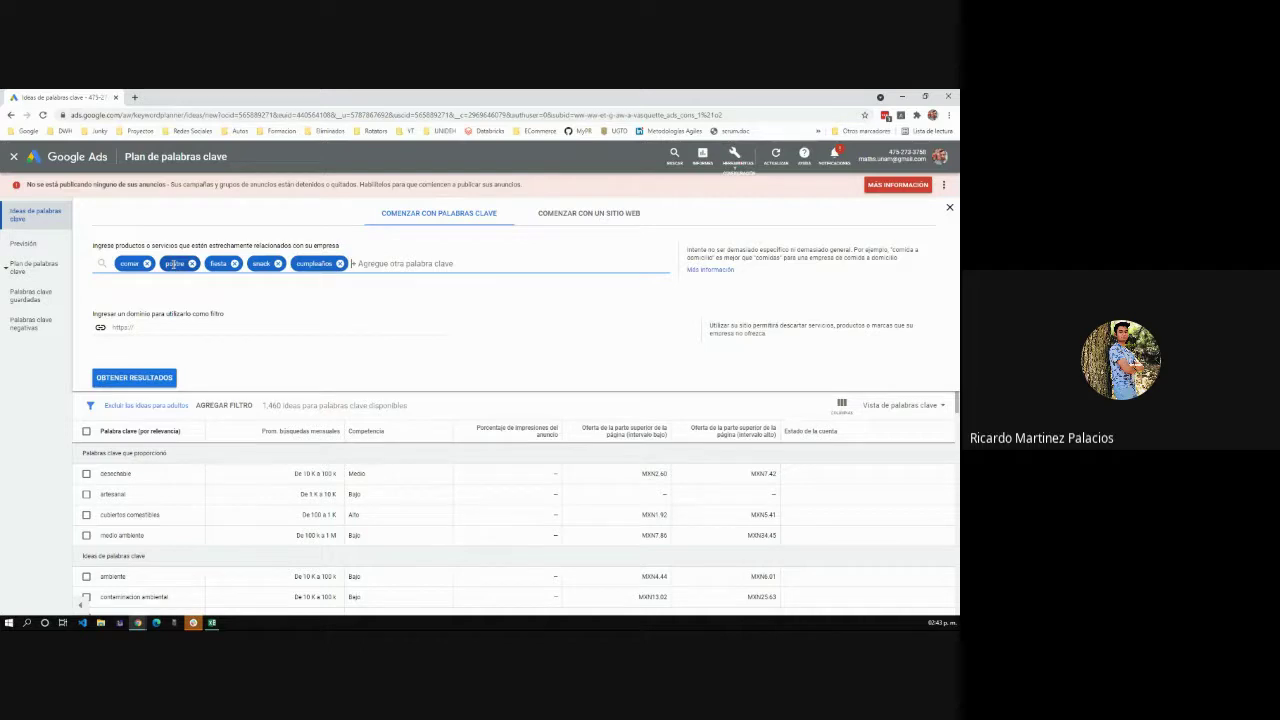
{"action": "type", "text": "bauto"}
{"action": "key", "text": "BackSpace"}
{"action": "type", "text": "izos"}
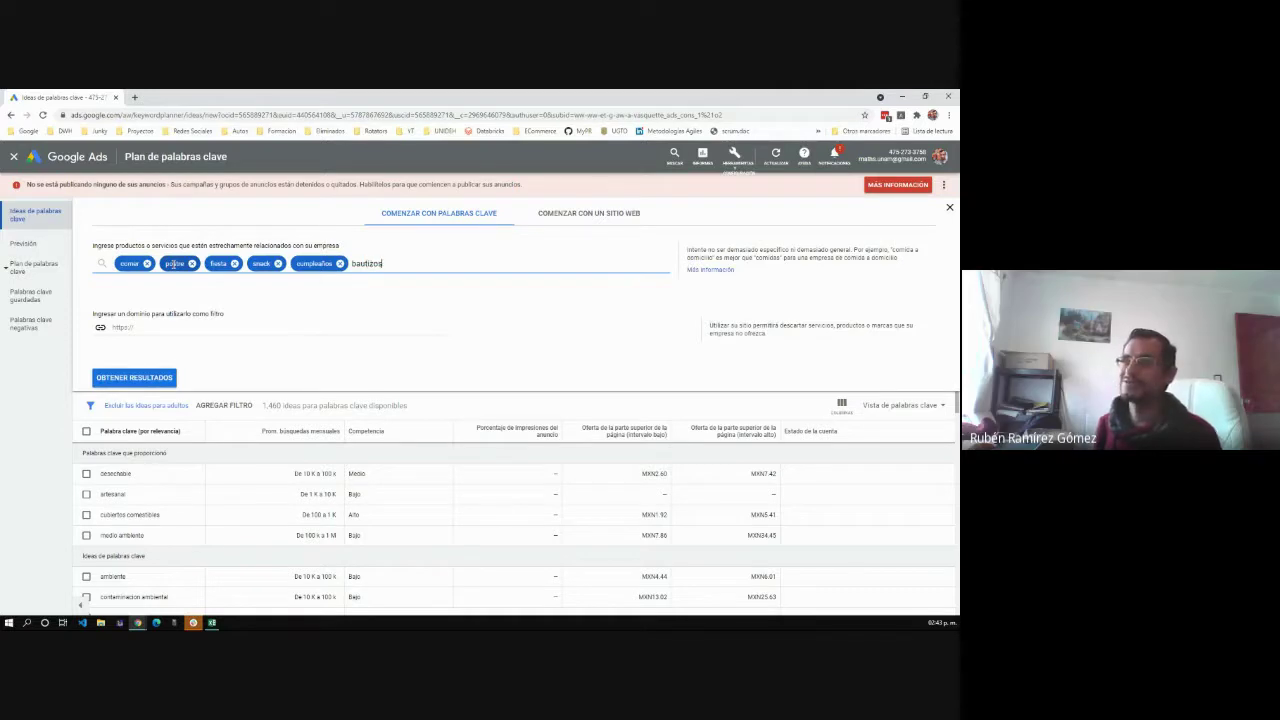
{"action": "key", "text": "Return"}
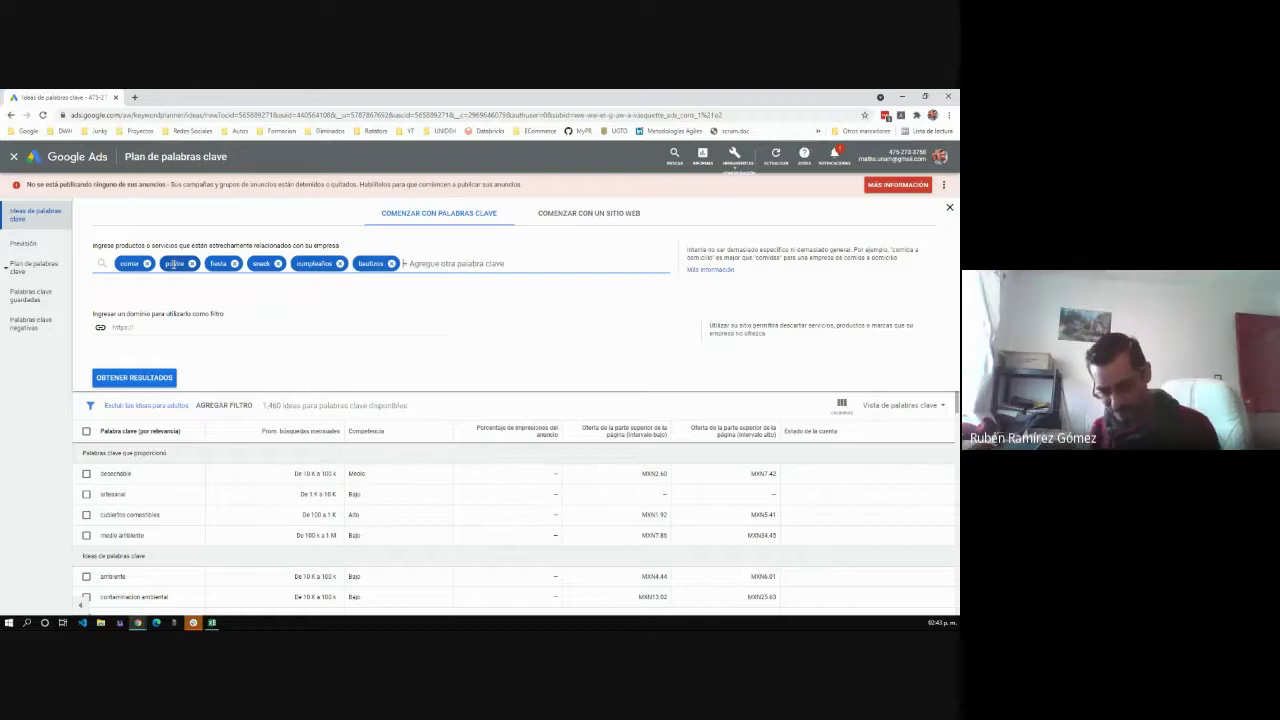
Add despedida de soltero and restaurante, then fetch ideas for all eight seeds.
{"action": "type", "text": "despedida"}
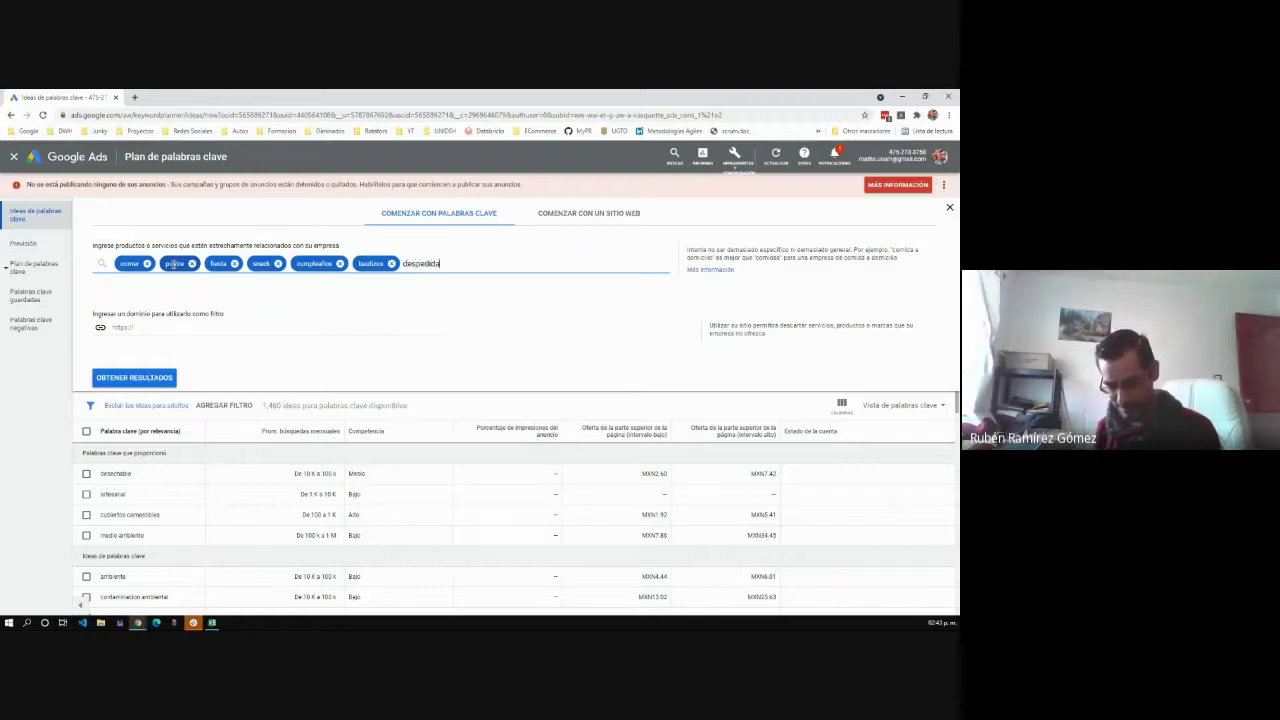
{"action": "type", "text": " de soltero"}
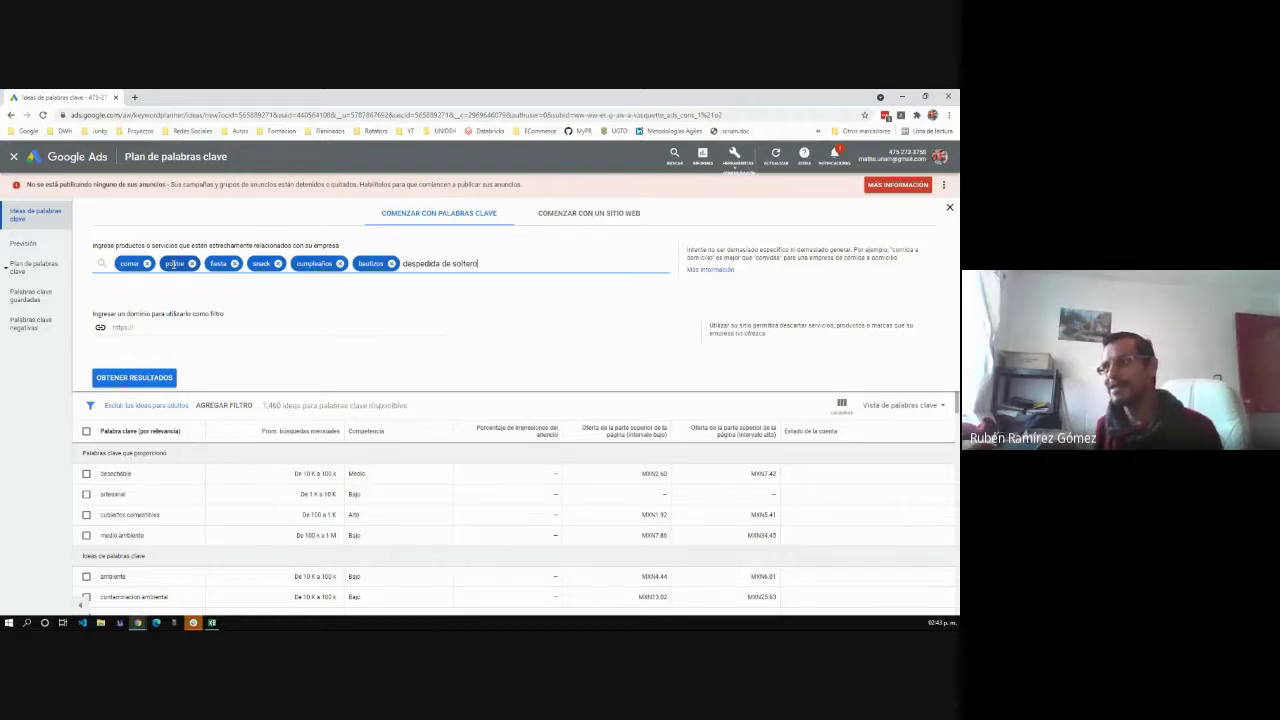
{"action": "key", "text": "Return"}
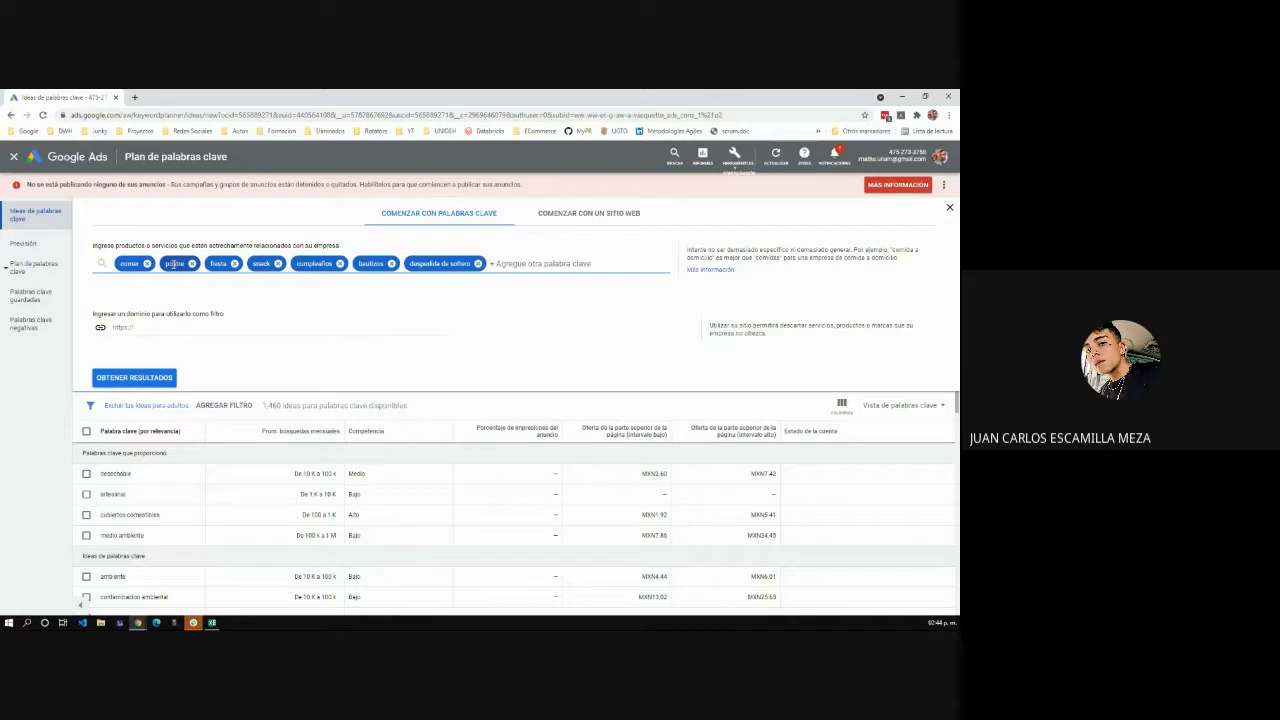
{"action": "type", "text": "res"}
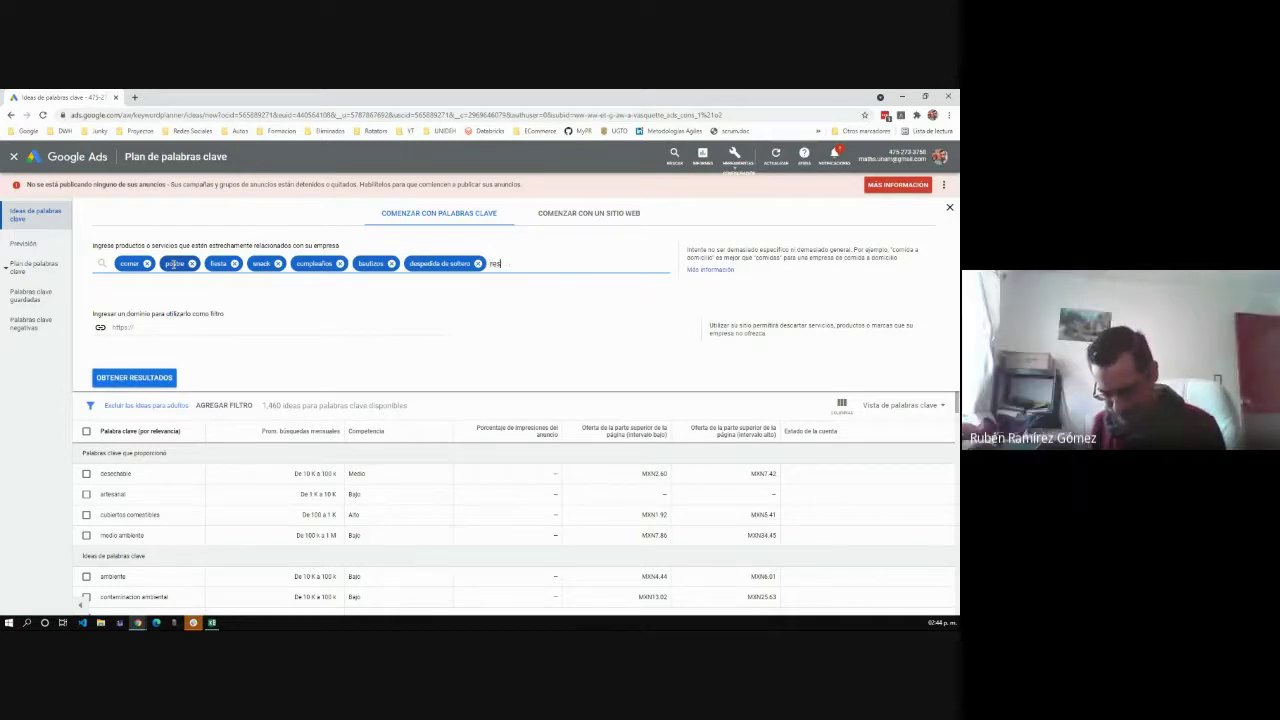
{"action": "type", "text": "taurante"}
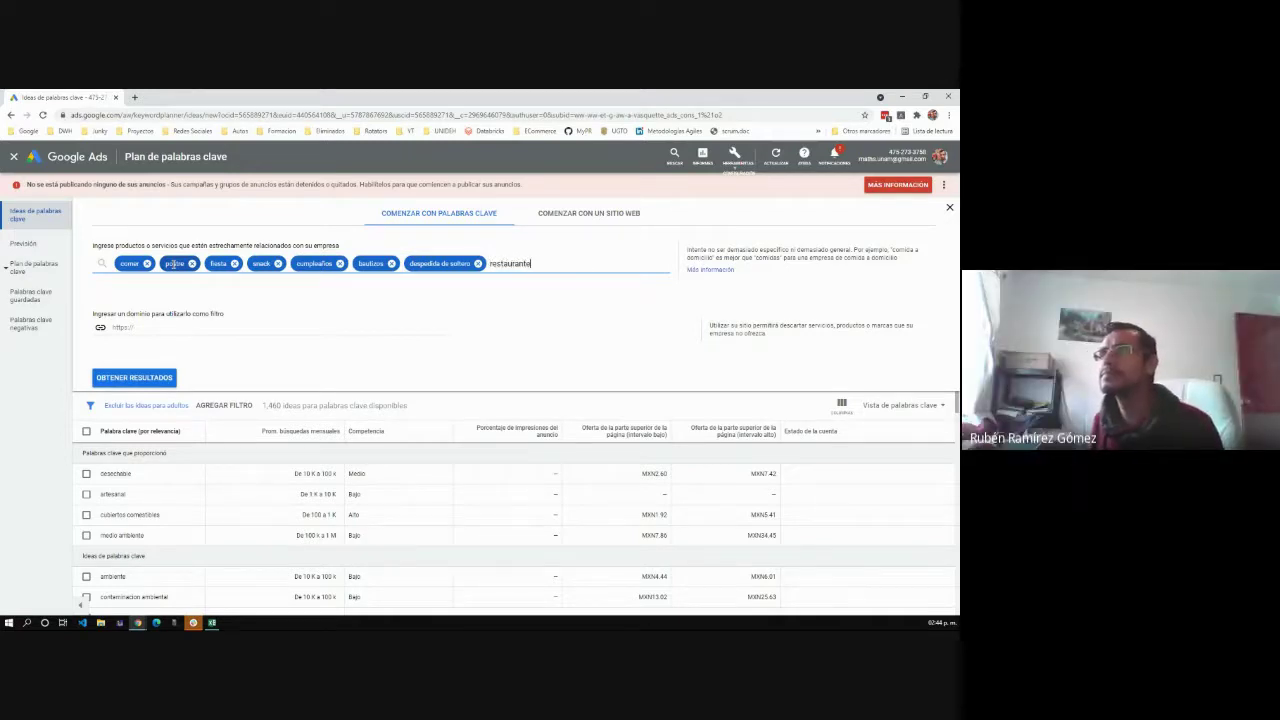
{"action": "key", "text": "Return"}
{"action": "left_click", "coordinate": [134, 377]}
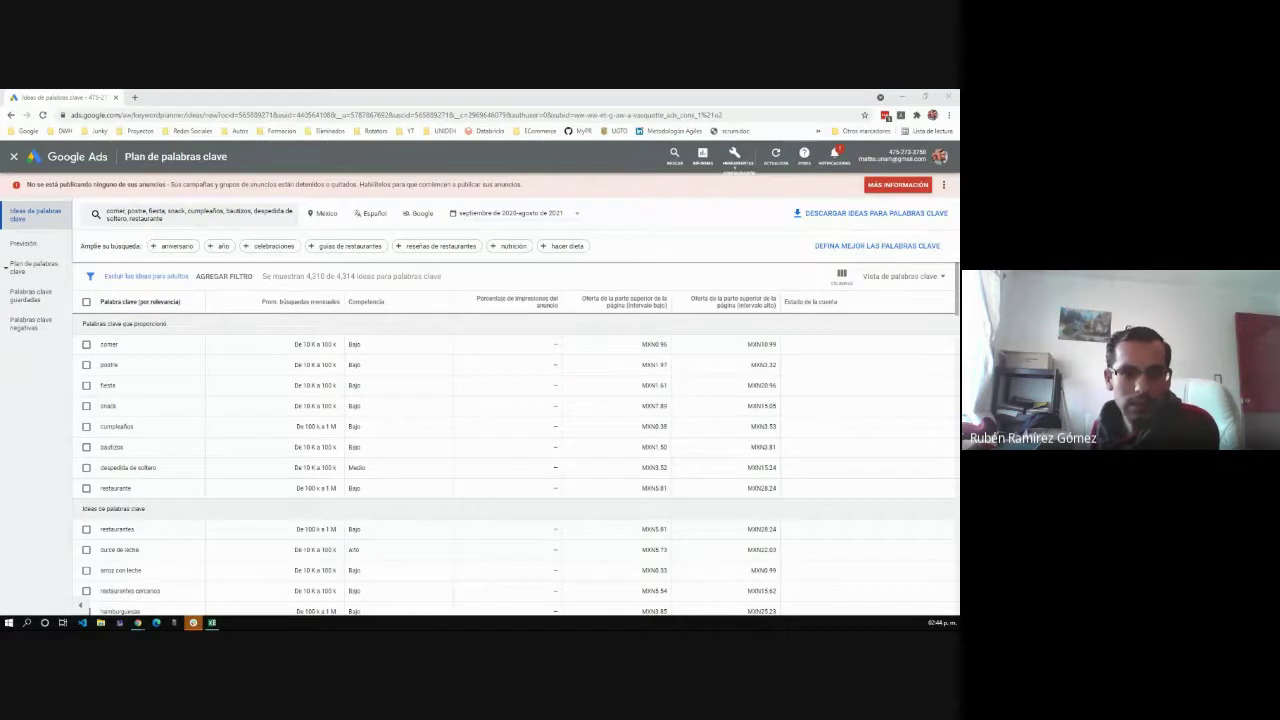
Bring the keyword spreadsheet back beside Keyword Planner after reviewing the ideas.
{"action": "key", "text": "alt+Tab"}
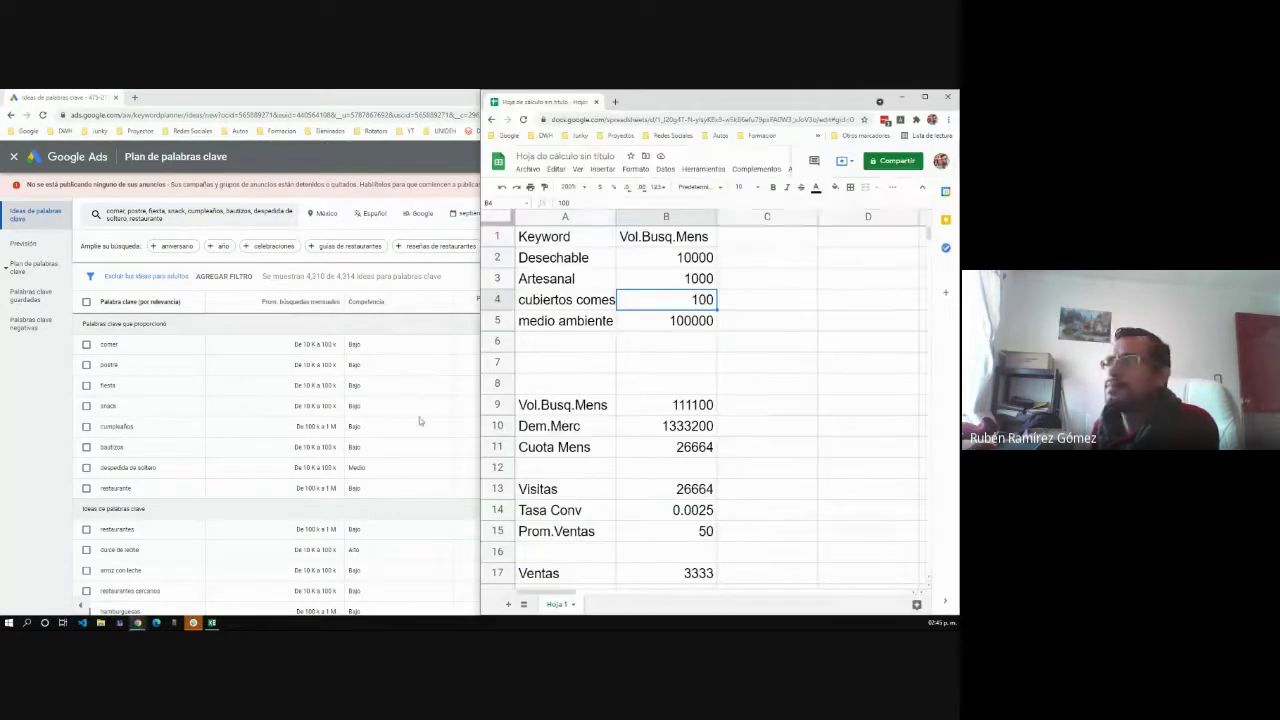
Insert three blank rows above row 6, below the medio ambiente keyword.
{"action": "left_click", "coordinate": [577, 369]}
{"action": "left_click", "coordinate": [562, 302]}
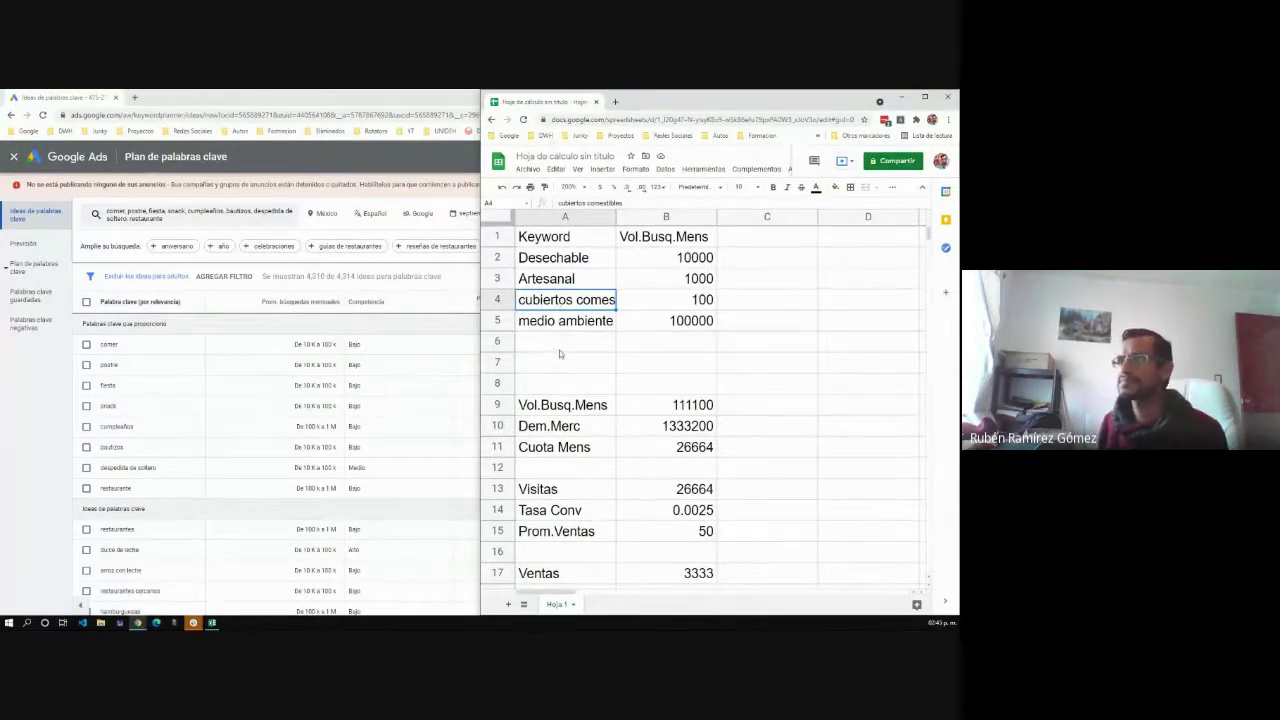
{"action": "left_click", "coordinate": [575, 342]}
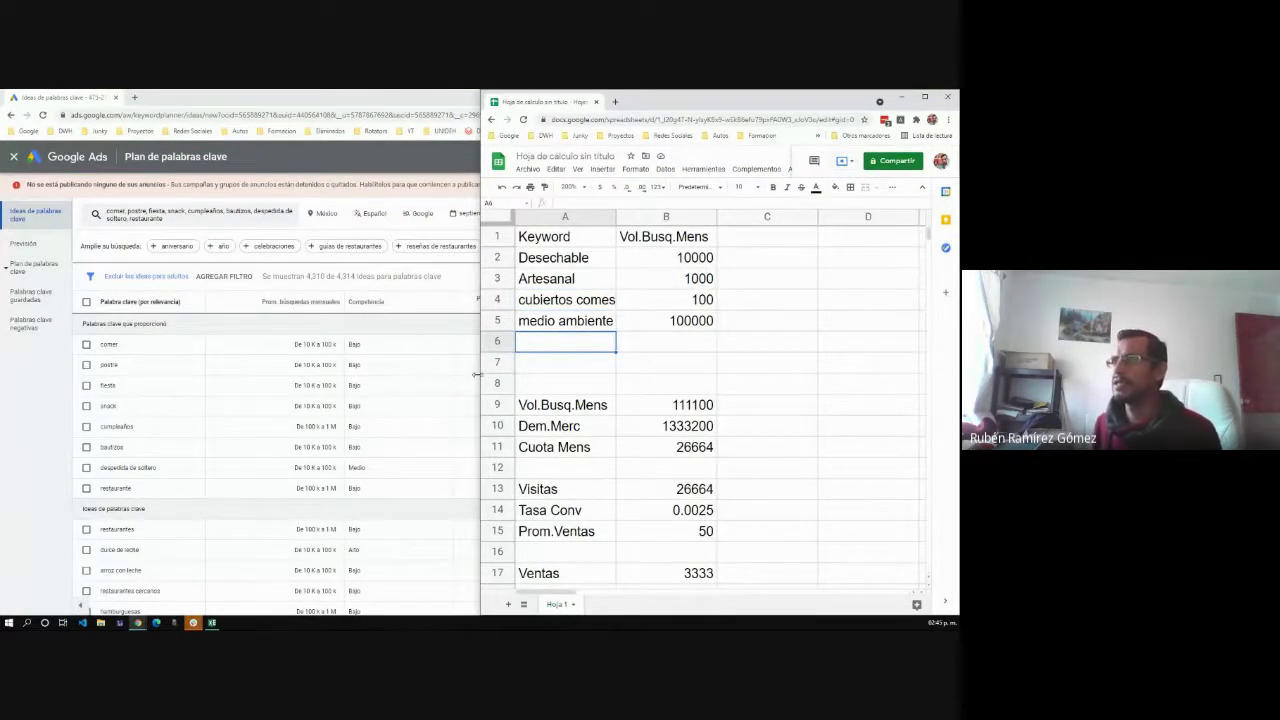
{"action": "left_click_drag", "start_coordinate": [497, 342], "coordinate": [496, 383]}
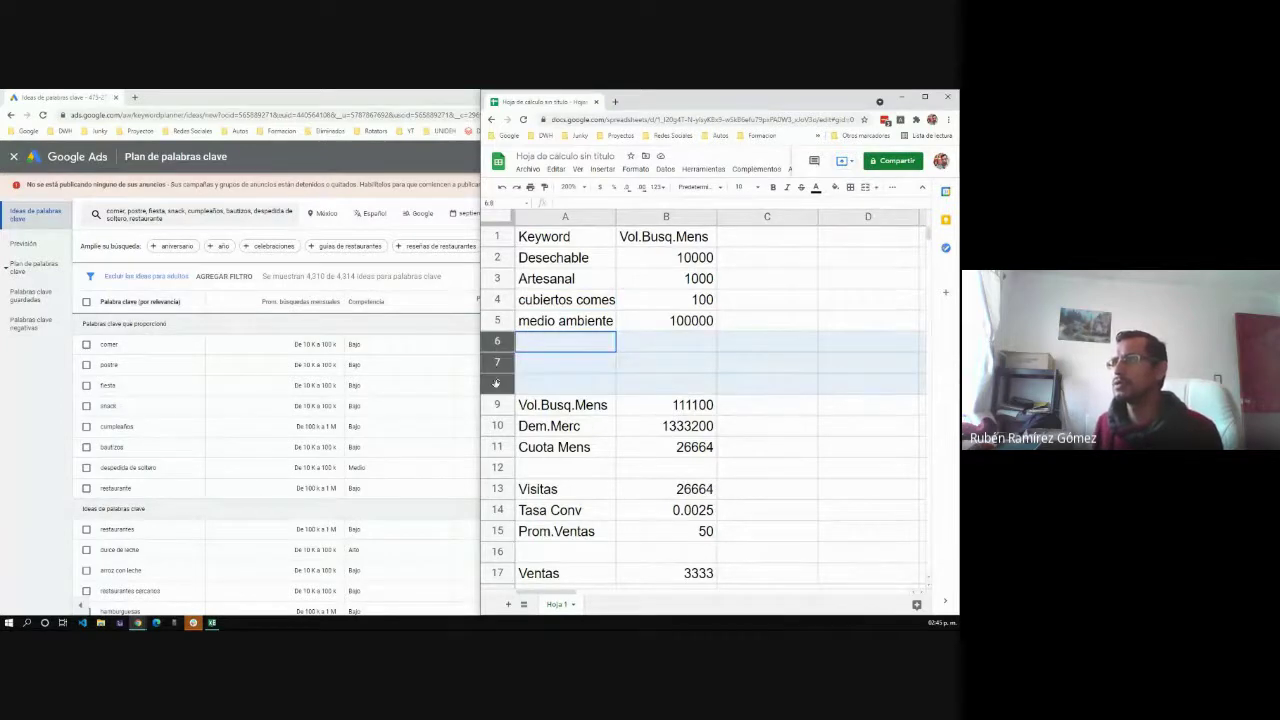
{"action": "right_click", "coordinate": [496, 383]}
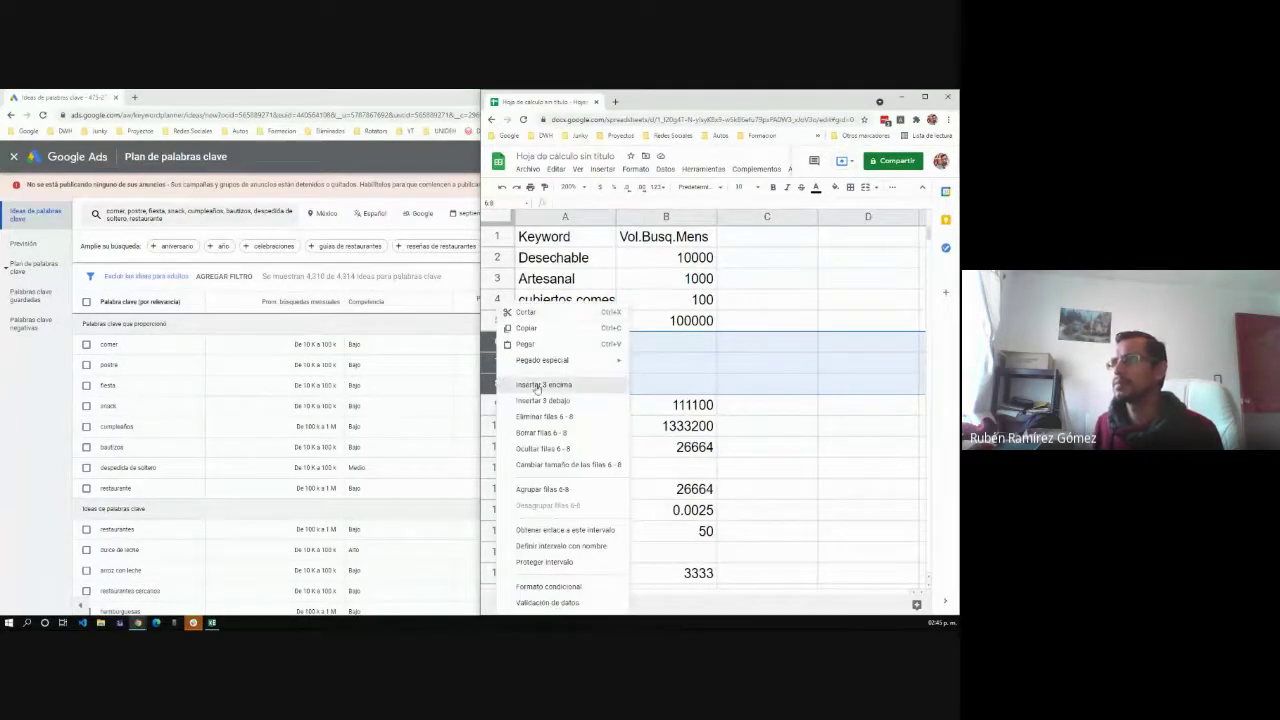
{"action": "left_click", "coordinate": [540, 385]}
{"action": "left_click", "coordinate": [553, 349]}
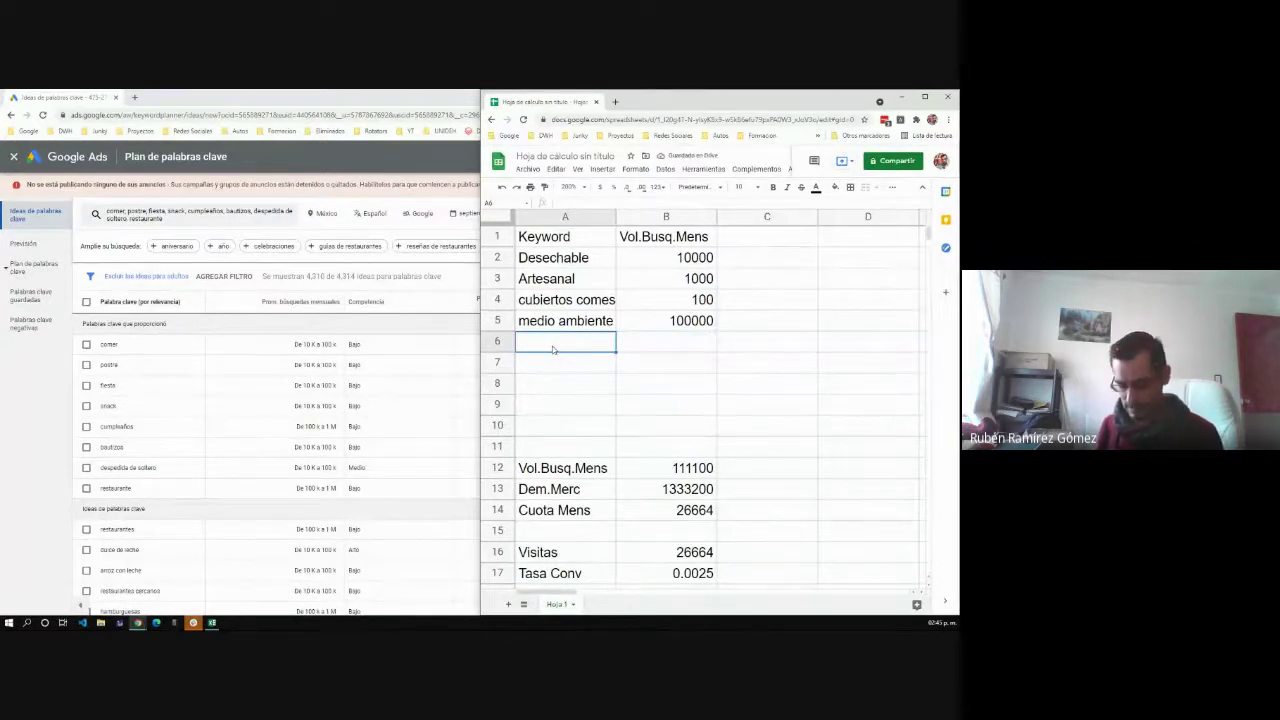
Enter the keywords comer, postre, fiesta, snack and cumpleaños in A6:A10.
{"action": "type", "text": "comer"}
{"action": "key", "text": "Return"}
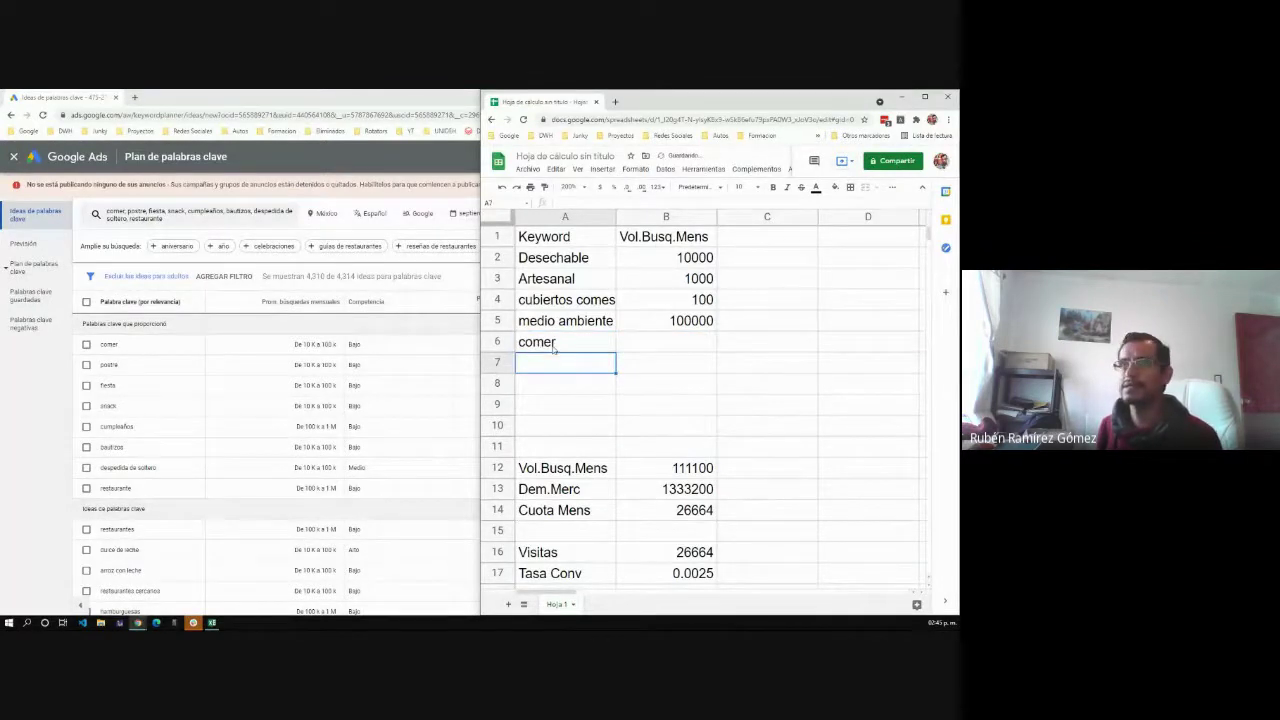
{"action": "type", "text": "poster"}
{"action": "key", "text": "BackSpace"}
{"action": "key", "text": "BackSpace"}
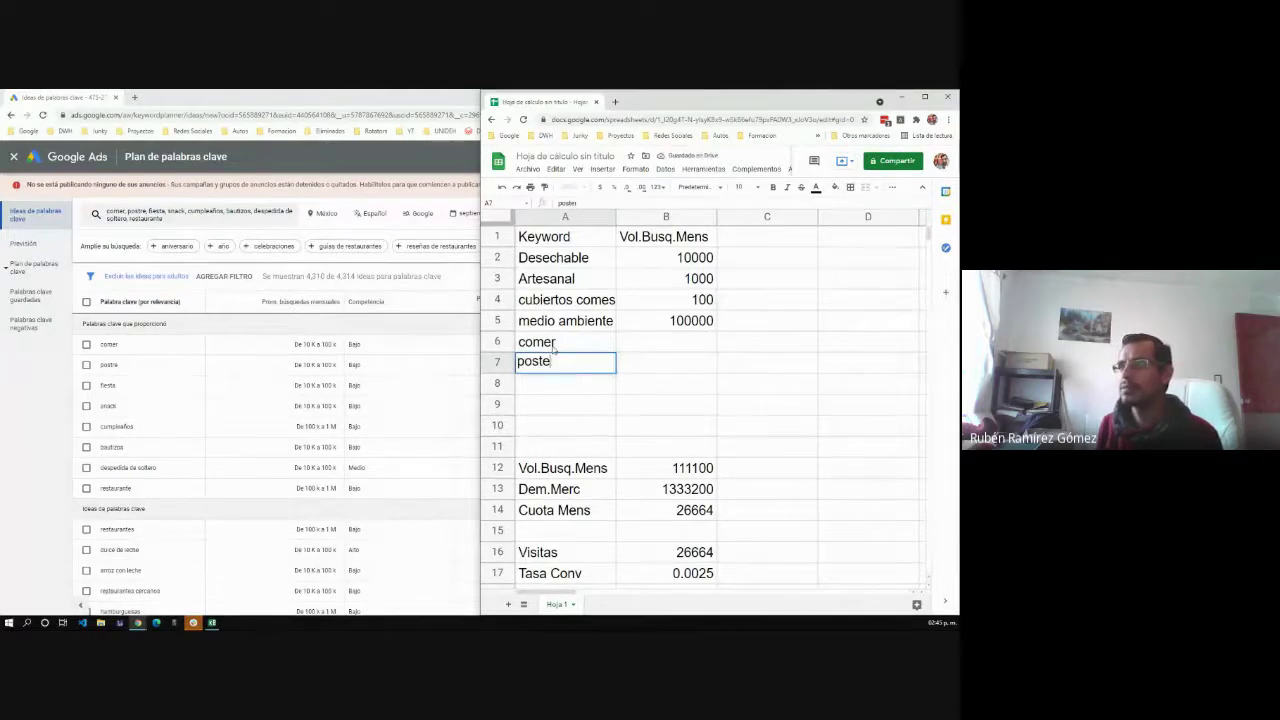
{"action": "type", "text": "re"}
{"action": "key", "text": "Return"}
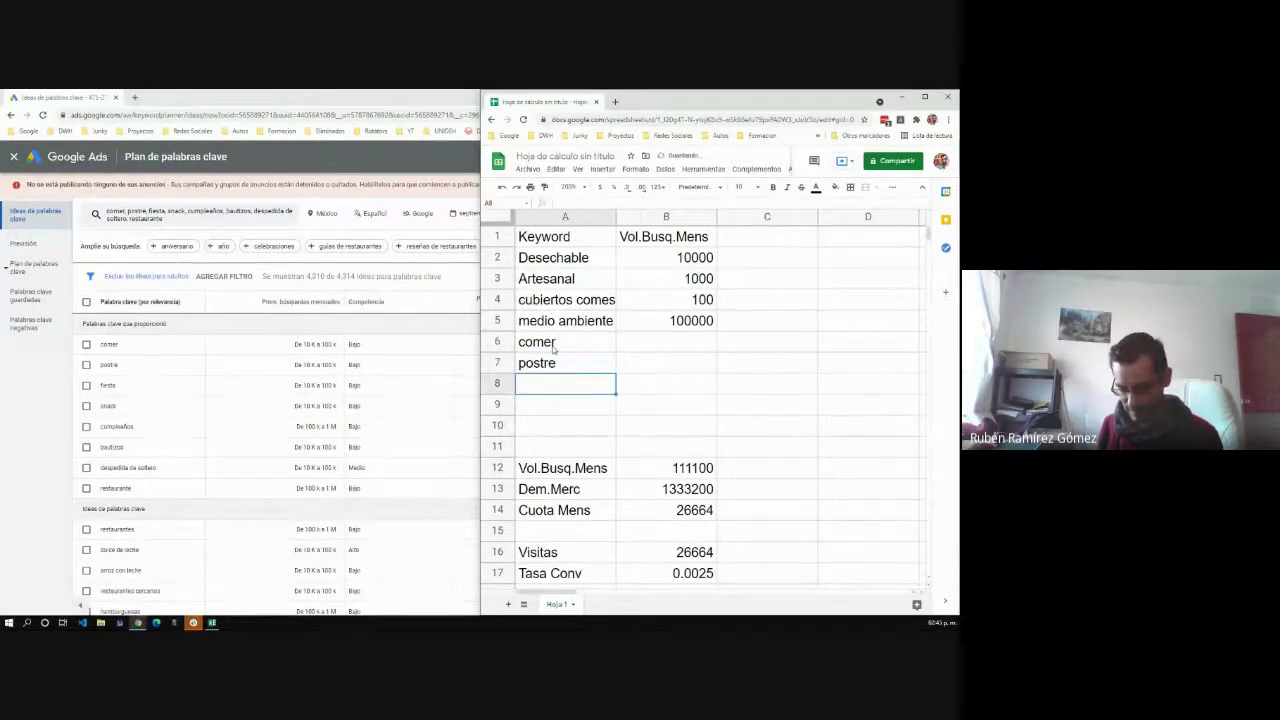
{"action": "type", "text": "fiesta"}
{"action": "key", "text": "Return"}
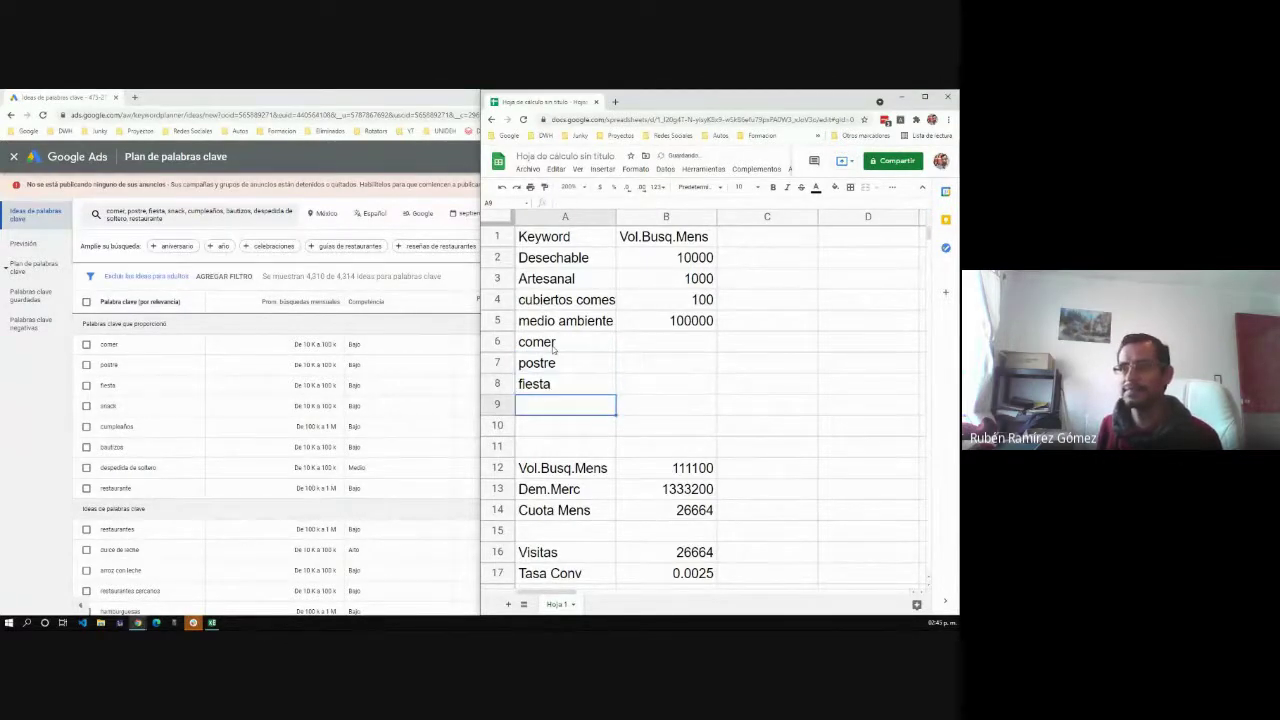
{"action": "type", "text": "snack"}
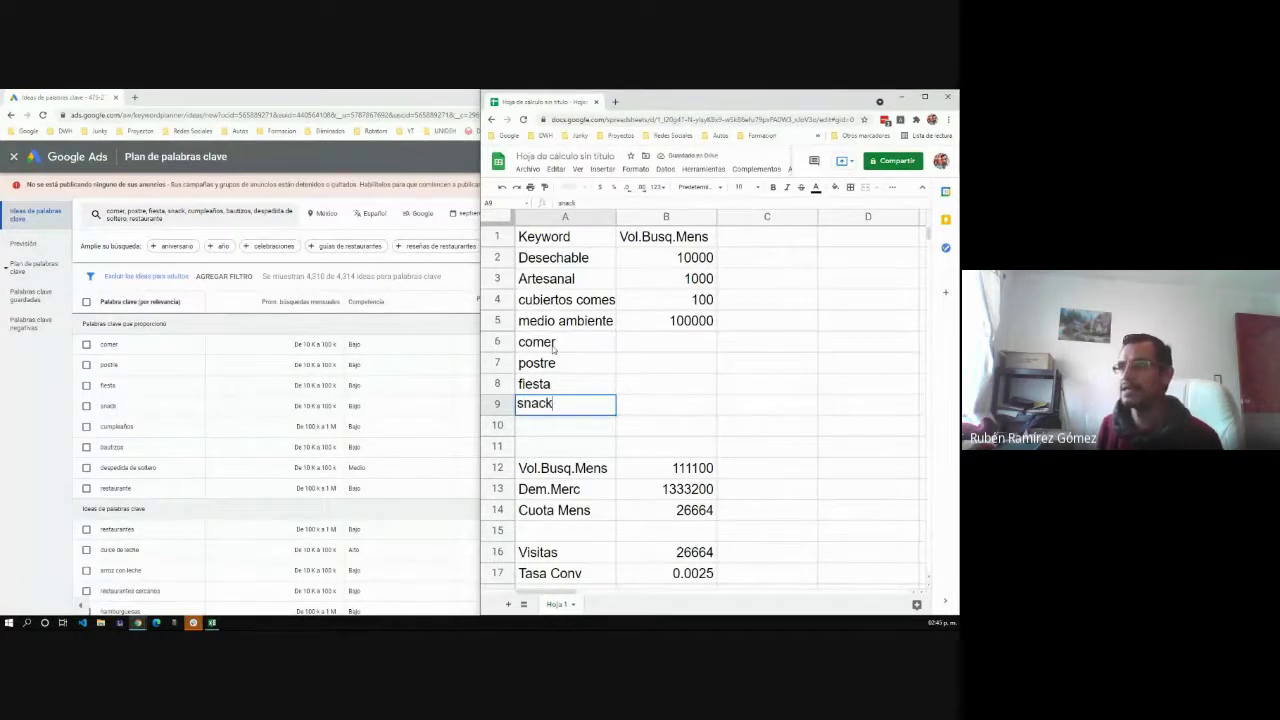
{"action": "key", "text": "Return"}
{"action": "type", "text": "cumpleaños"}
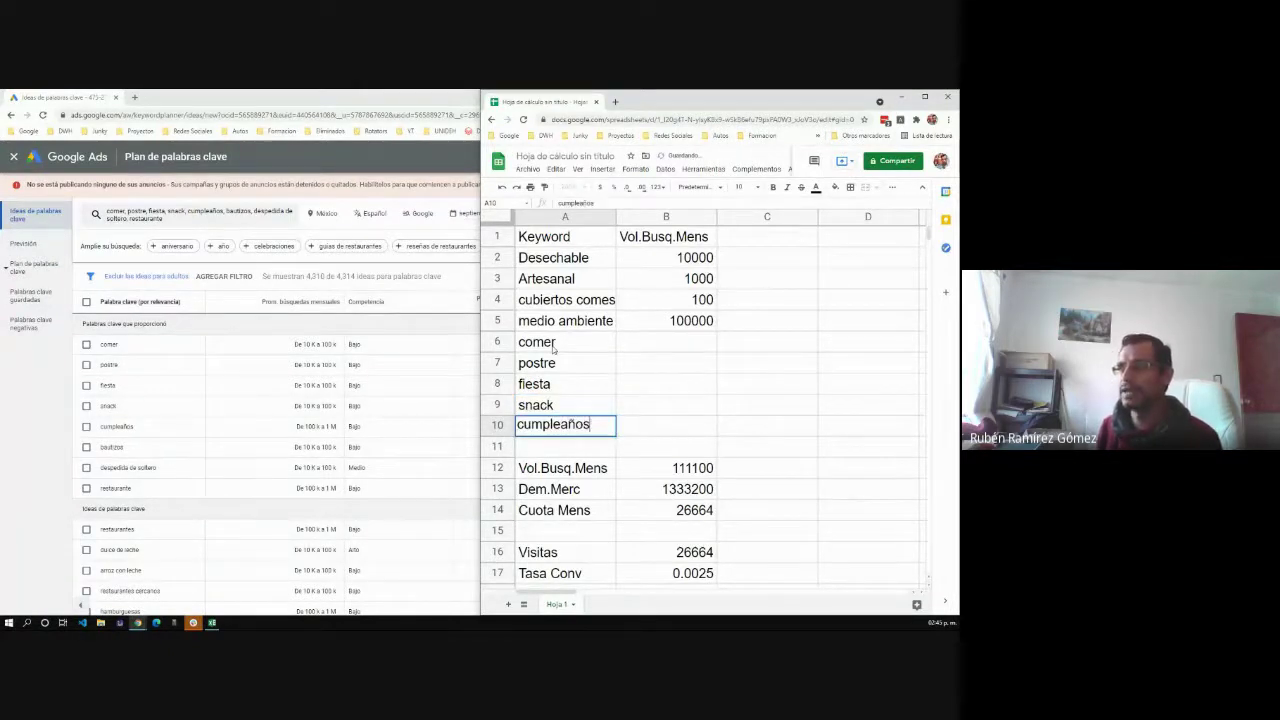
{"action": "key", "text": "Return"}
Insert two empty rows above row 11.
{"action": "right_click", "coordinate": [494, 446]}
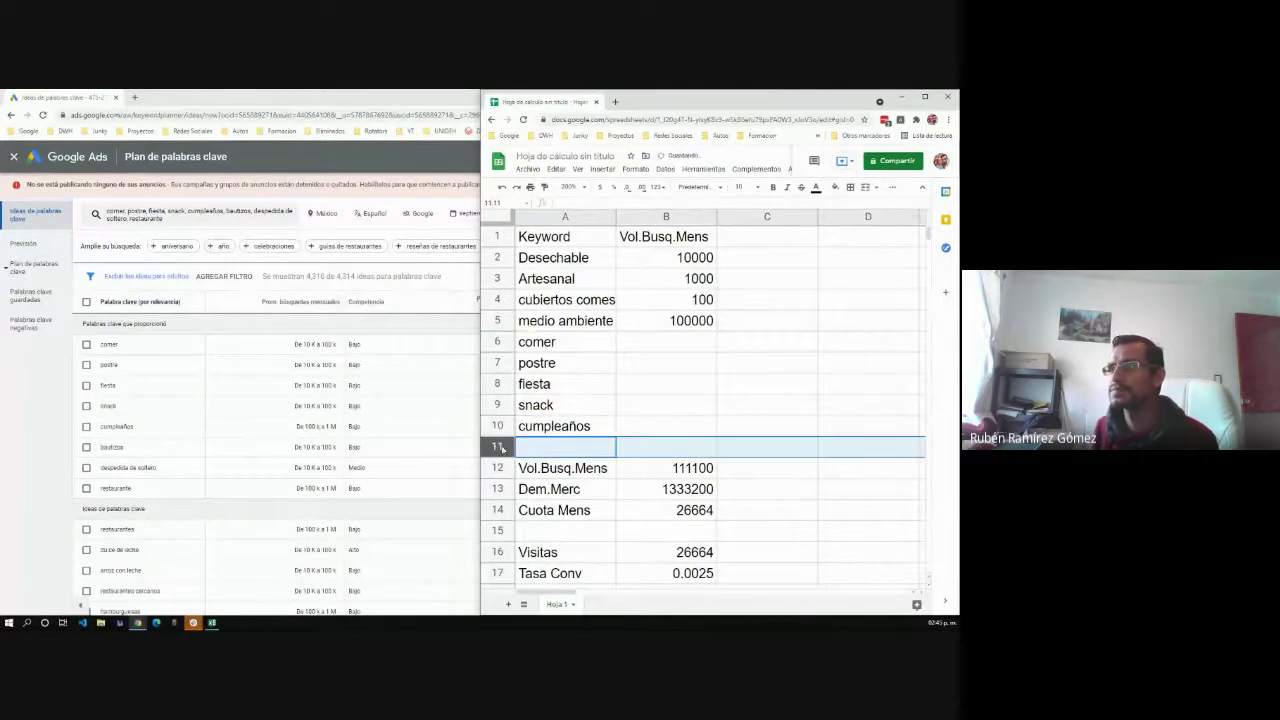
{"action": "left_click", "coordinate": [530, 388]}
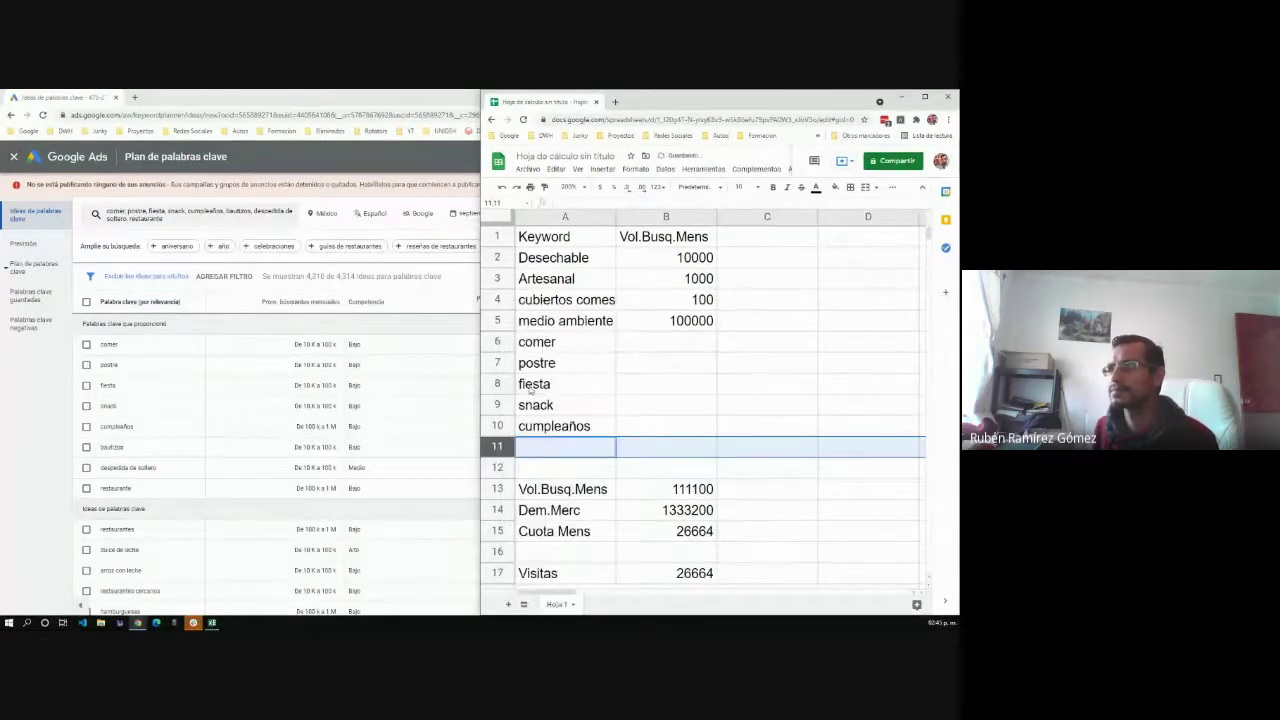
{"action": "right_click", "coordinate": [493, 446]}
{"action": "left_click", "coordinate": [530, 388]}
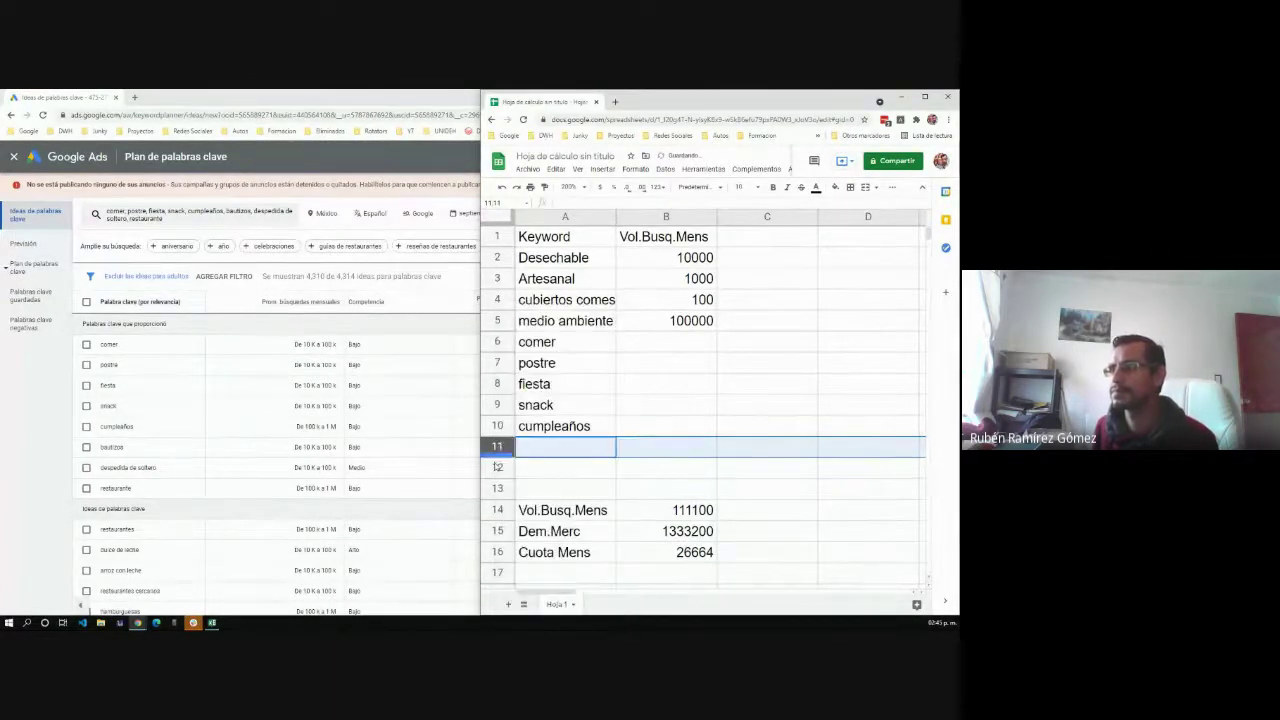
Enter bautizo and despedida de soltero in A11 and A12.
{"action": "left_click", "coordinate": [550, 452]}
{"action": "type", "text": "bauto"}
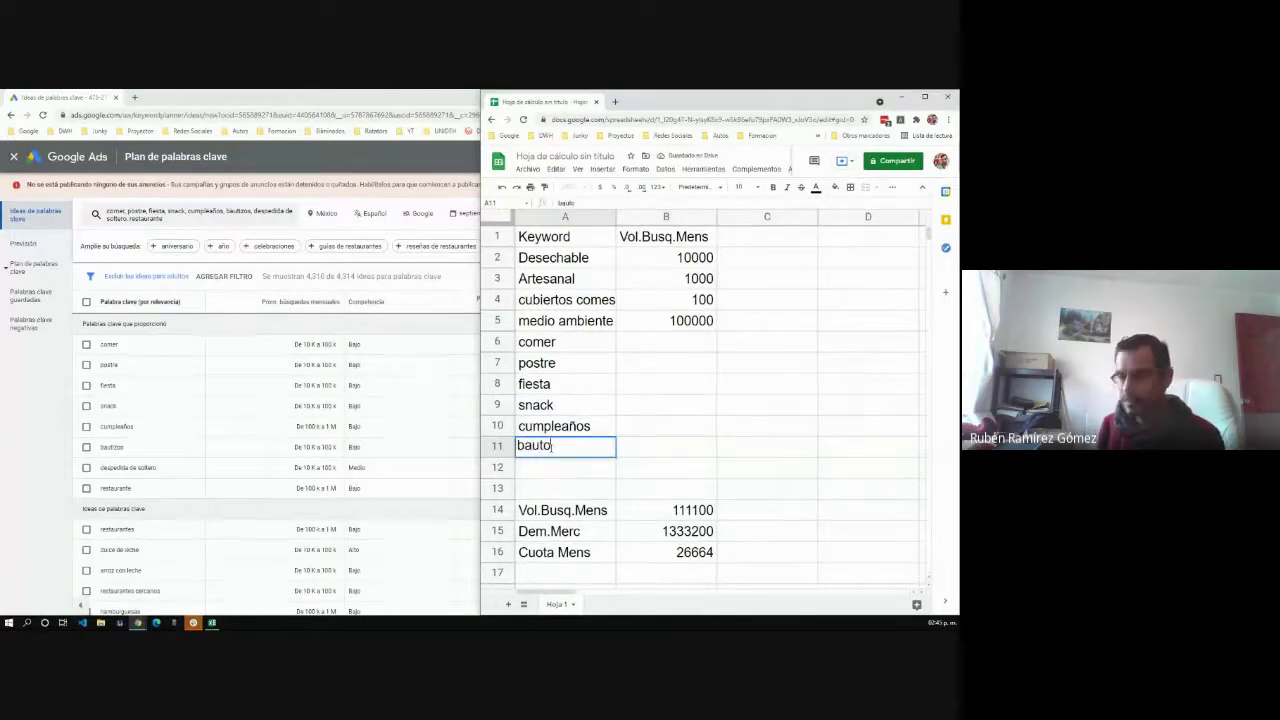
{"action": "key", "text": "BackSpace"}
{"action": "type", "text": "izo"}
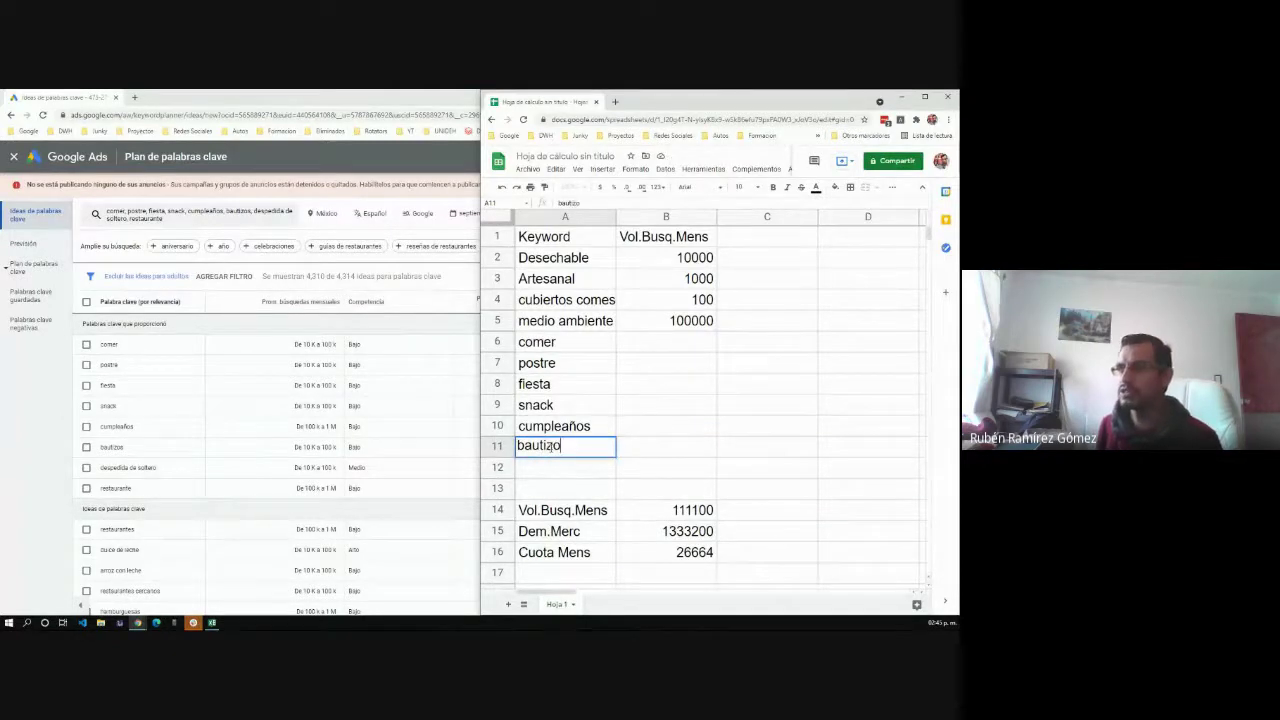
{"action": "key", "text": "Return"}
{"action": "type", "text": "desp"}
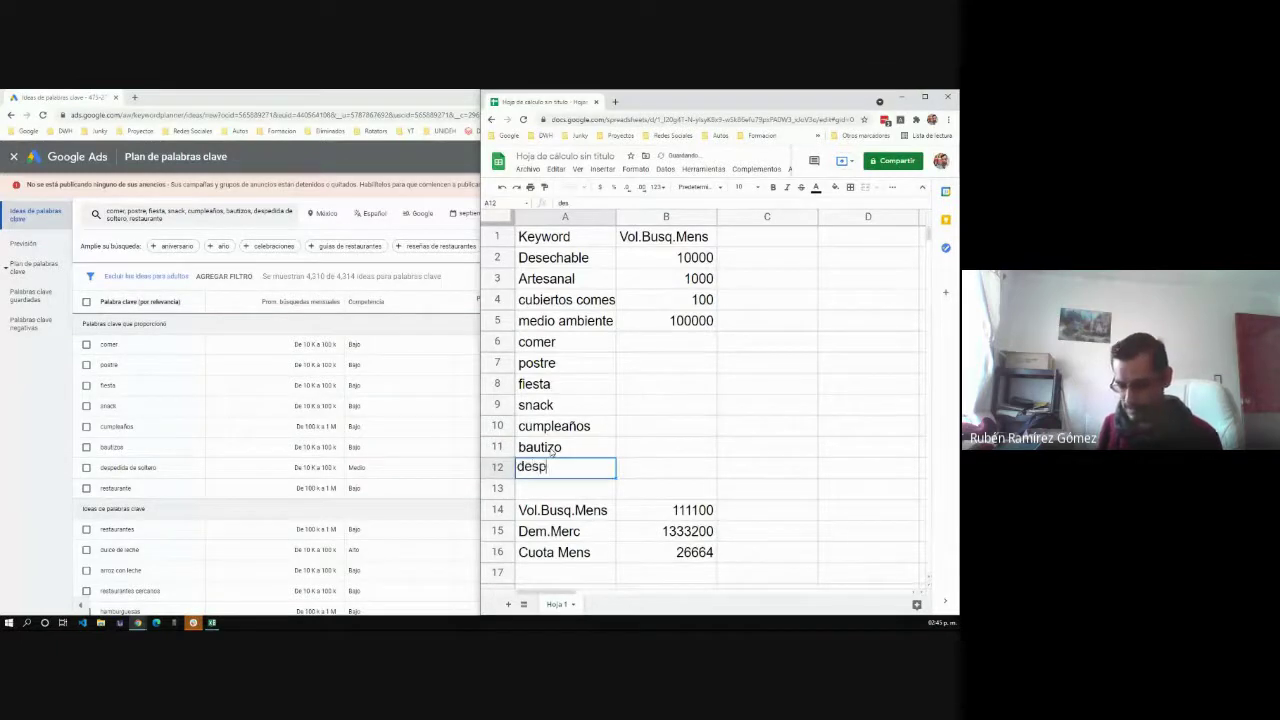
{"action": "type", "text": "edida de soltero"}
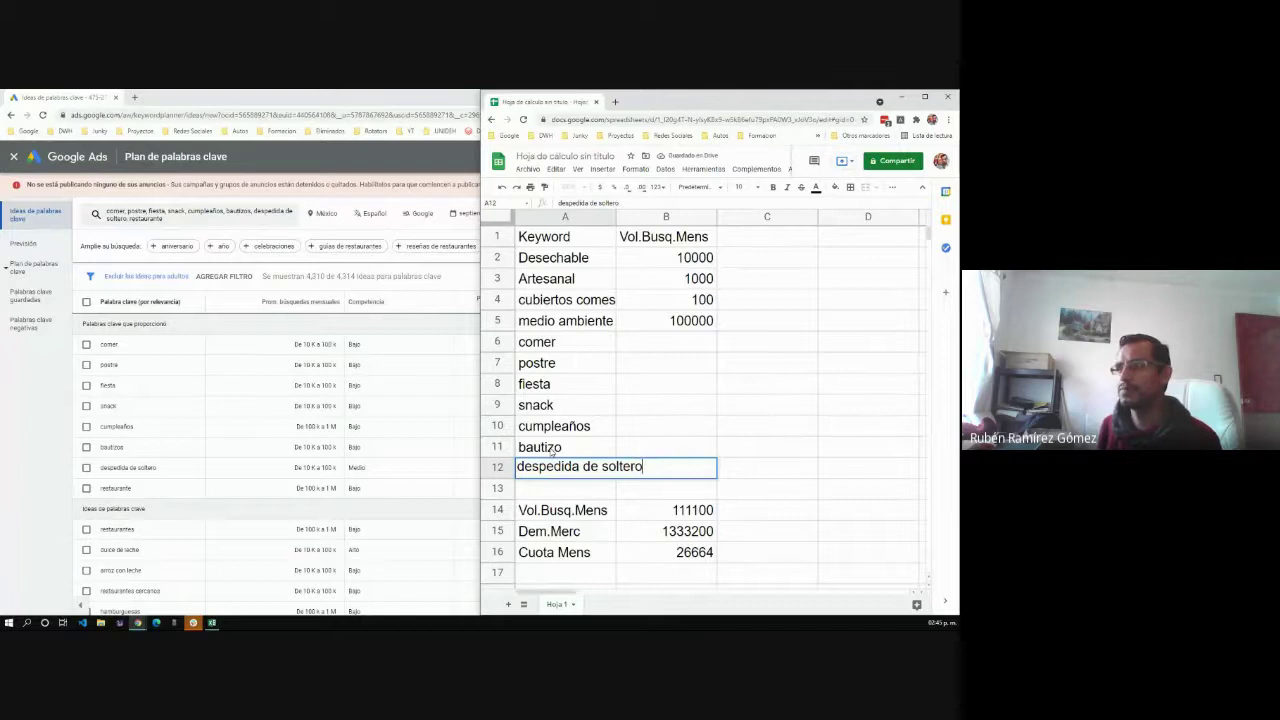
{"action": "key", "text": "Return"}
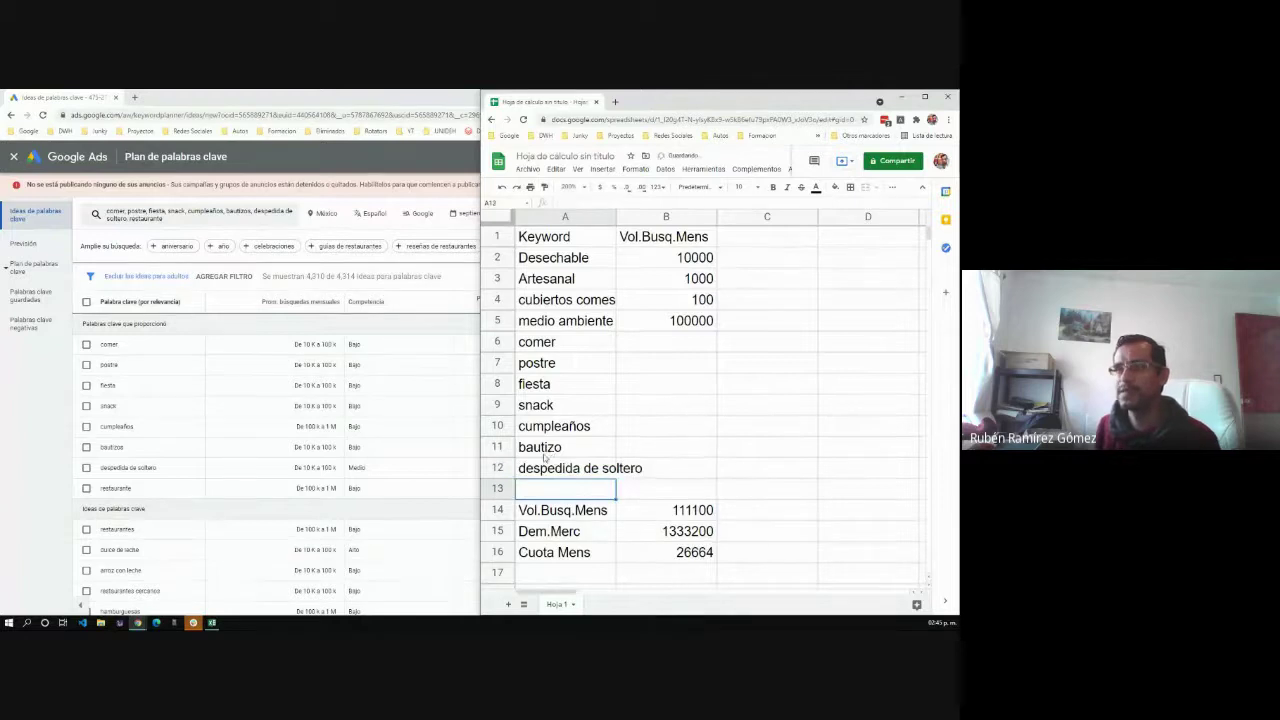
Insert a blank row above row 13 so the 111100 total moves to row 15.
{"action": "right_click", "coordinate": [498, 487]}
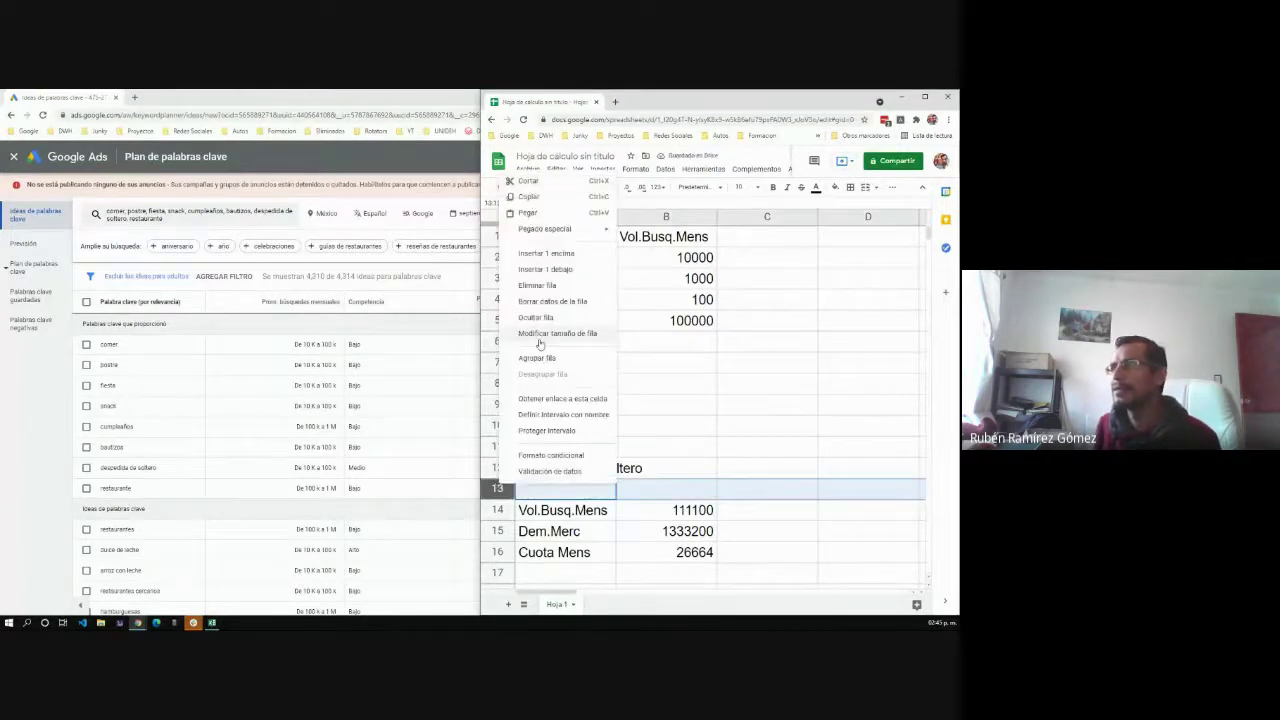
{"action": "left_click", "coordinate": [546, 254]}
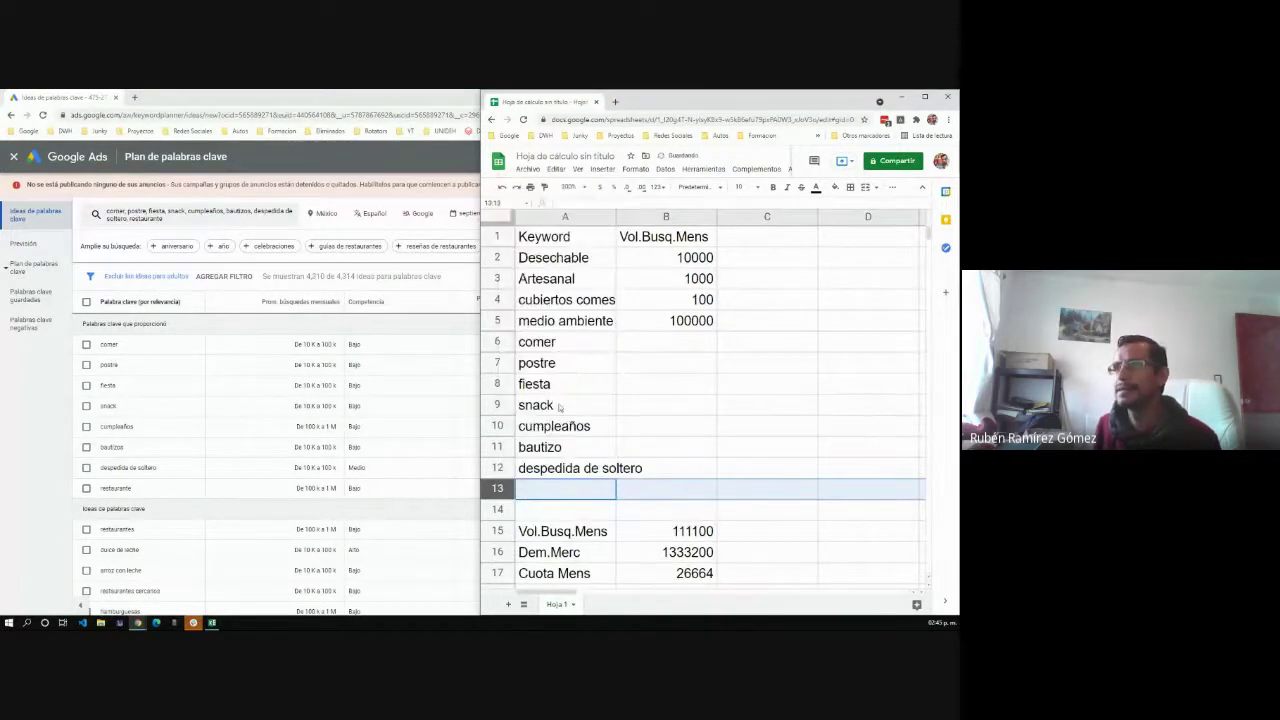
{"action": "left_click", "coordinate": [536, 494]}
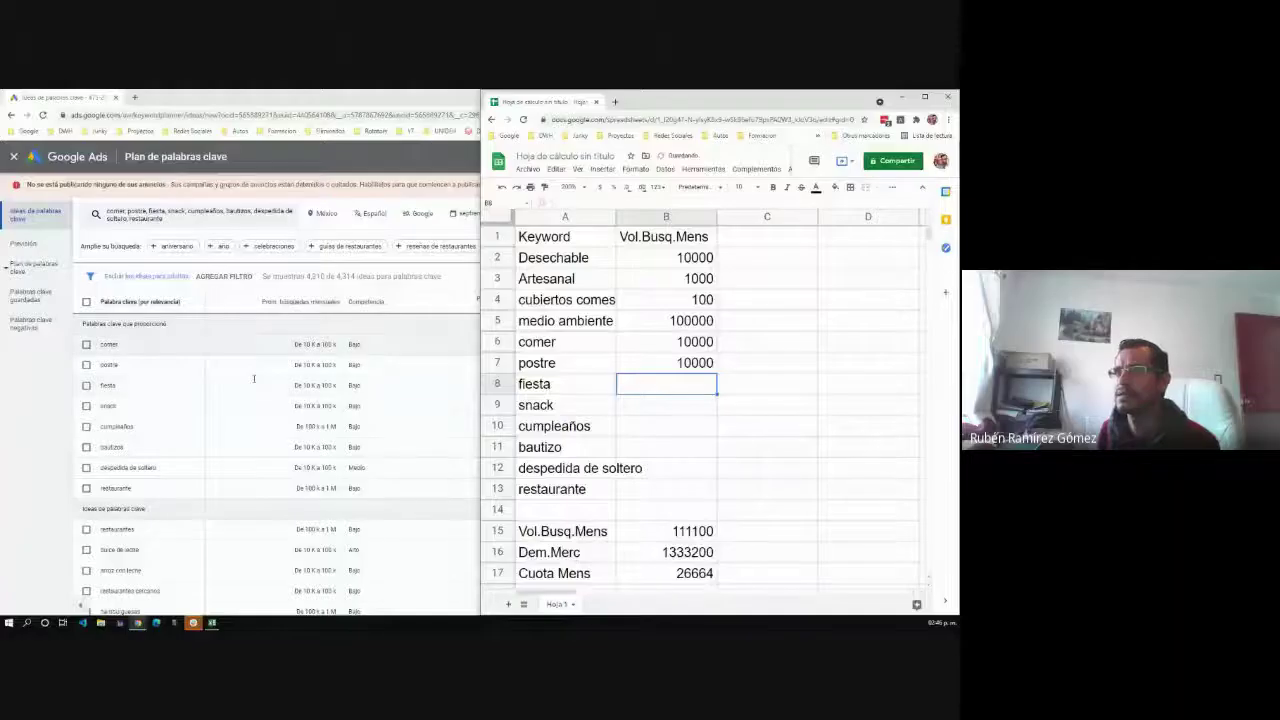
Fill B8:B13 with 10000, 10000, 100000, 10000, 10000 and 100000 for fiesta through restaurante.
{"action": "type", "text": "100"}
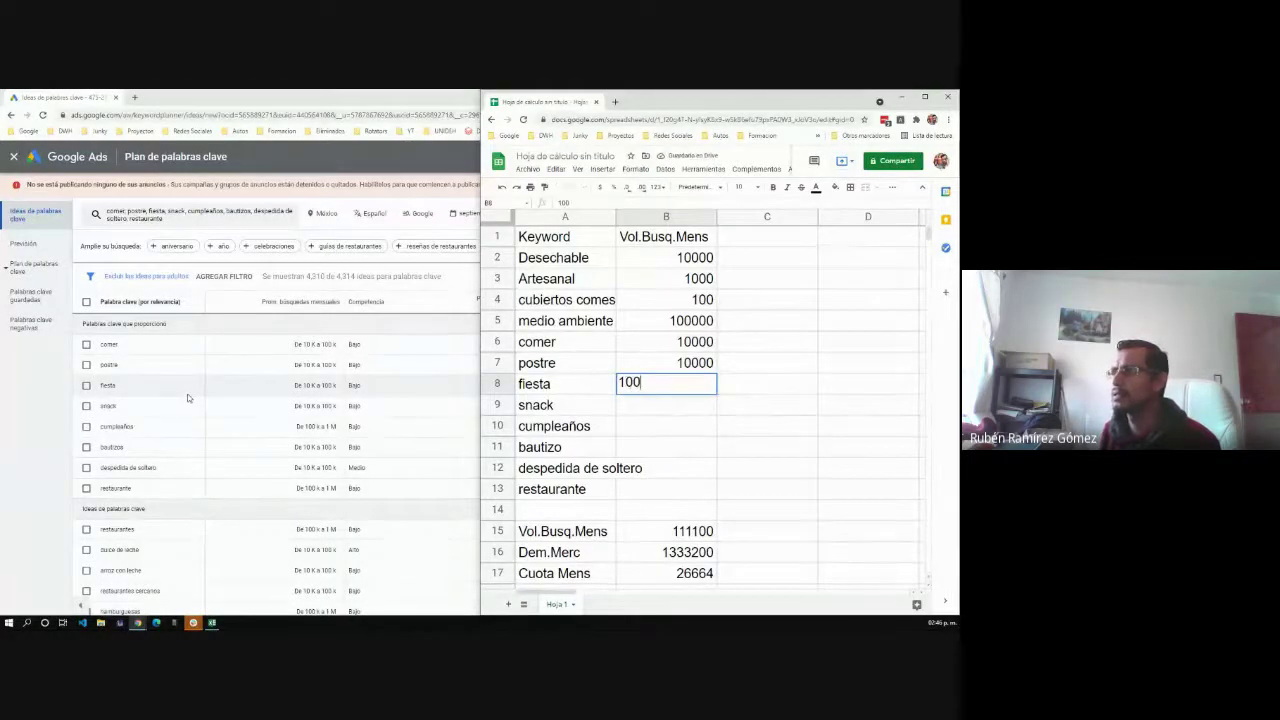
{"action": "type", "text": "00"}
{"action": "key", "text": "Return"}
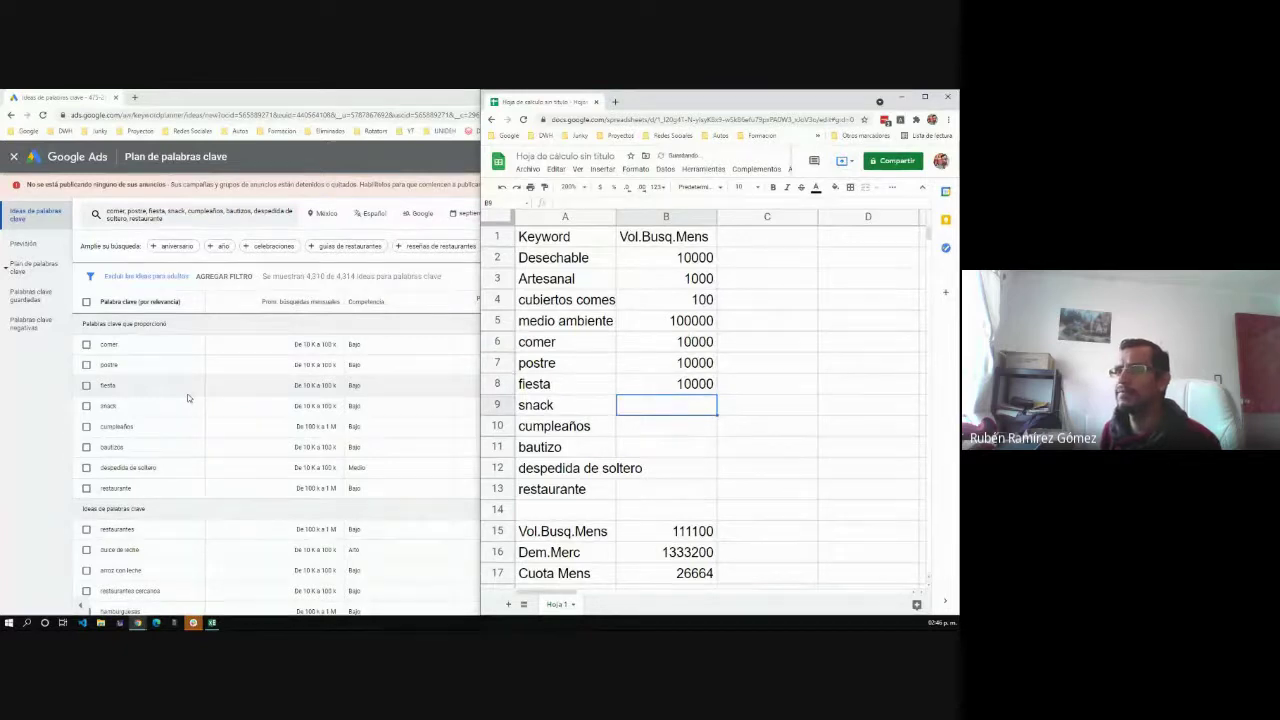
{"action": "type", "text": "10000"}
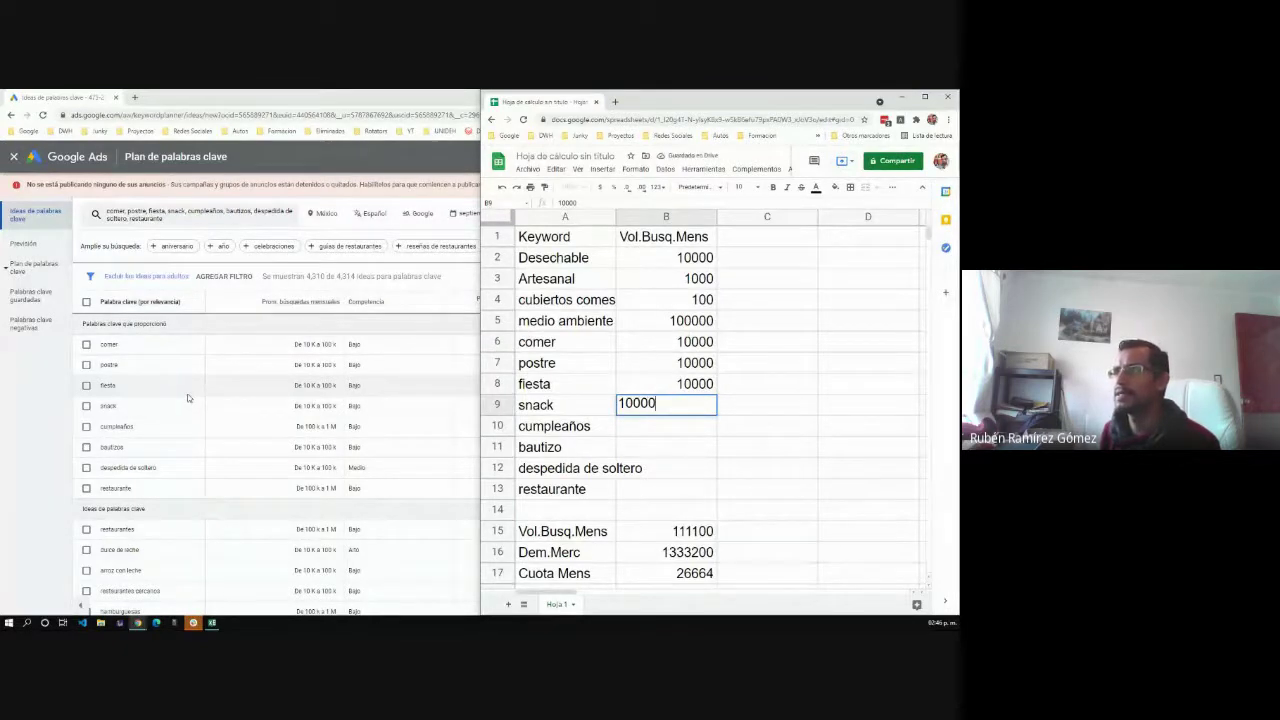
{"action": "key", "text": "Return"}
{"action": "type", "text": "1"}
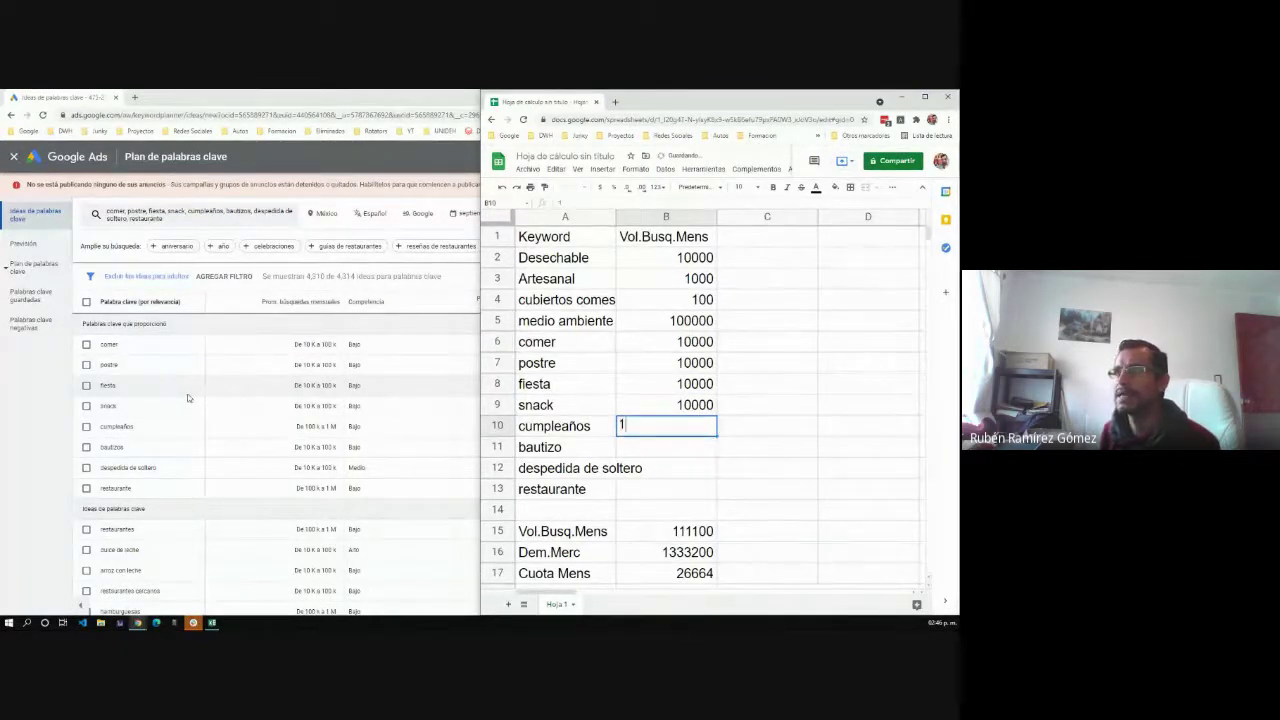
{"action": "type", "text": "00000"}
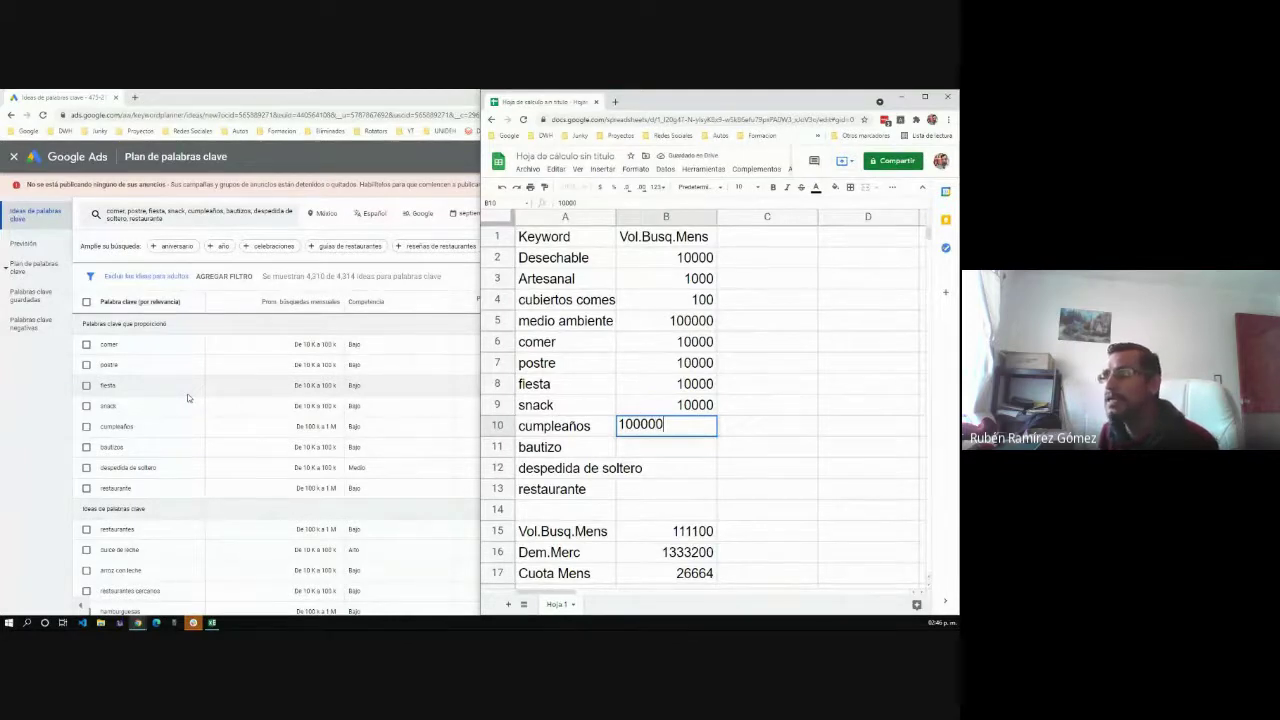
{"action": "key", "text": "Return"}
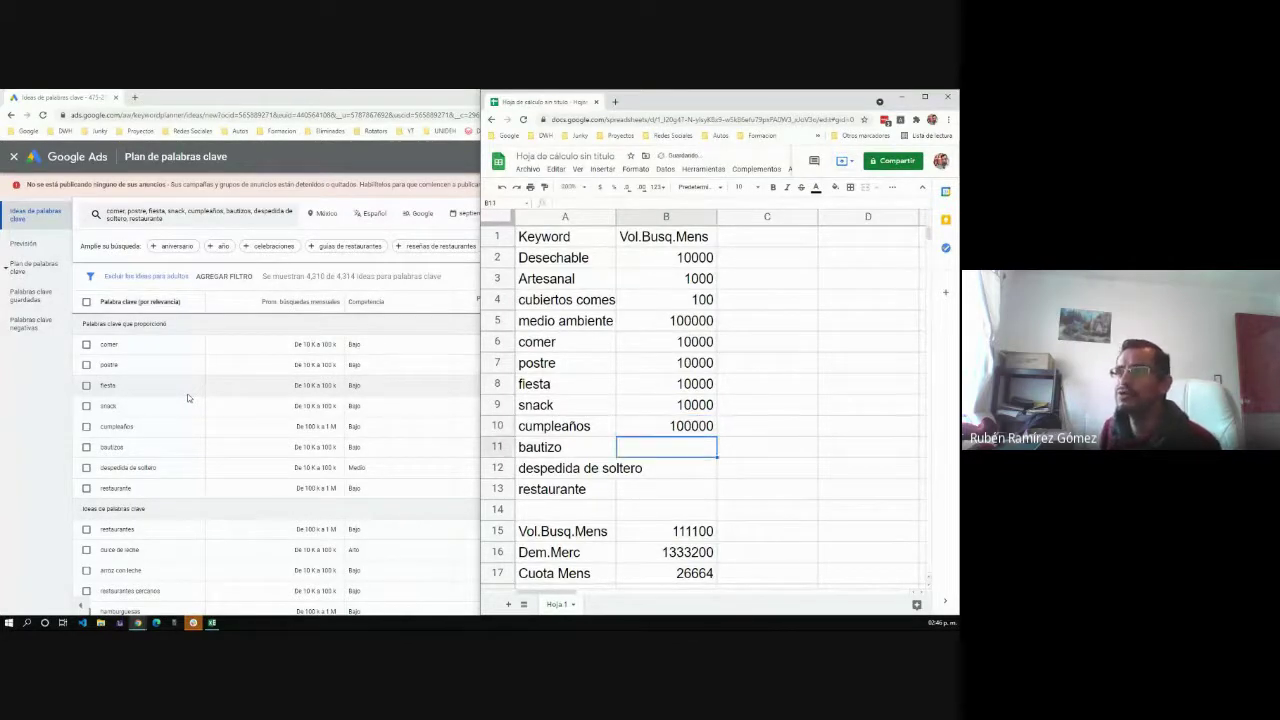
{"action": "type", "text": "1"}
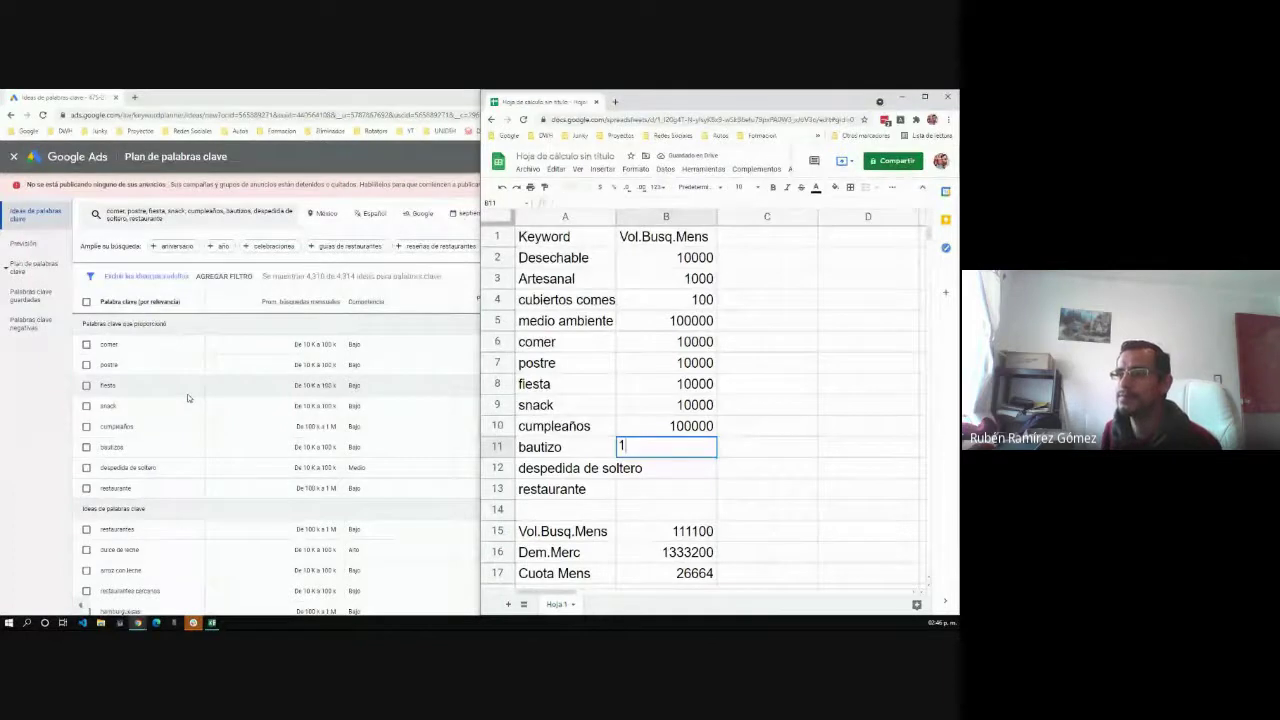
{"action": "type", "text": "0000"}
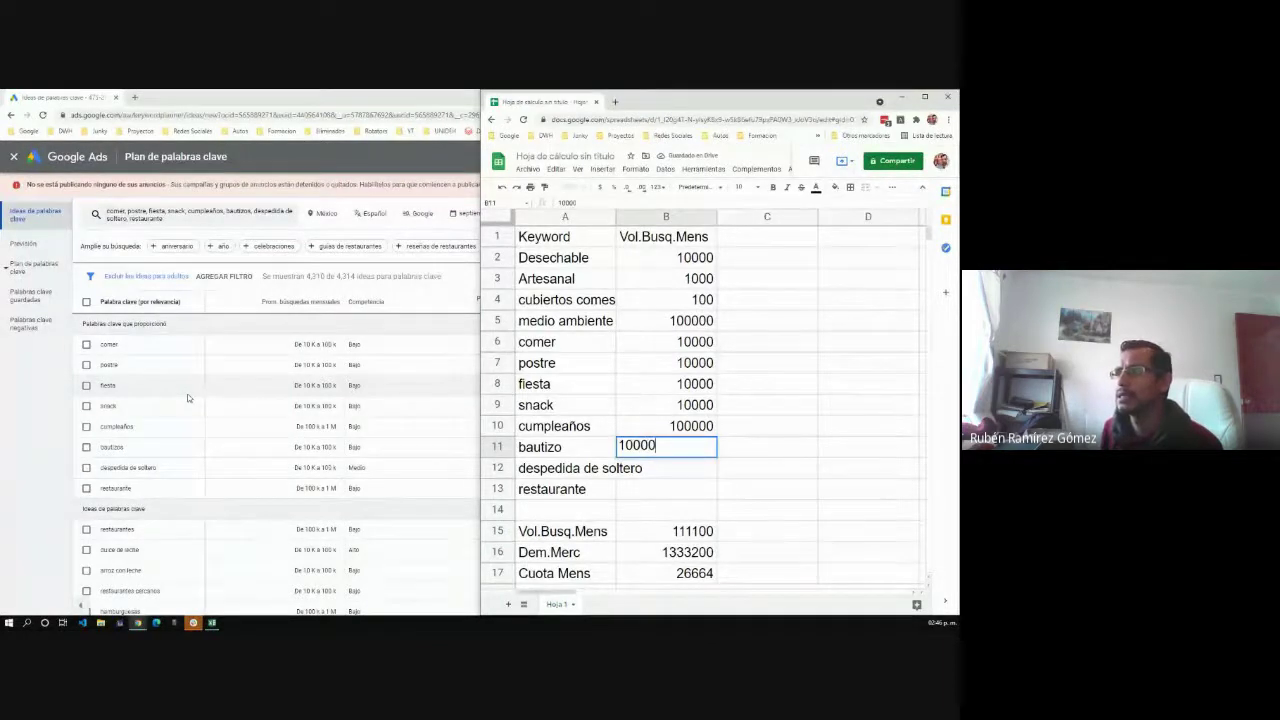
{"action": "key", "text": "Return"}
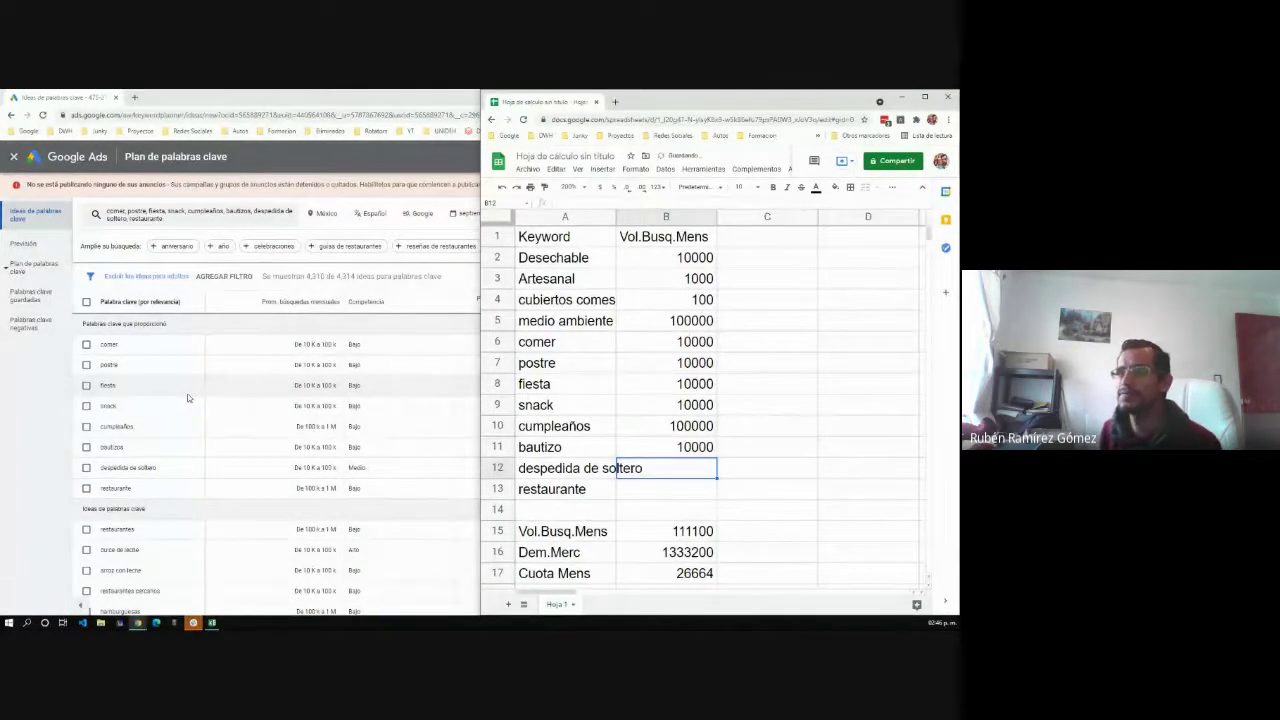
{"action": "type", "text": "10000"}
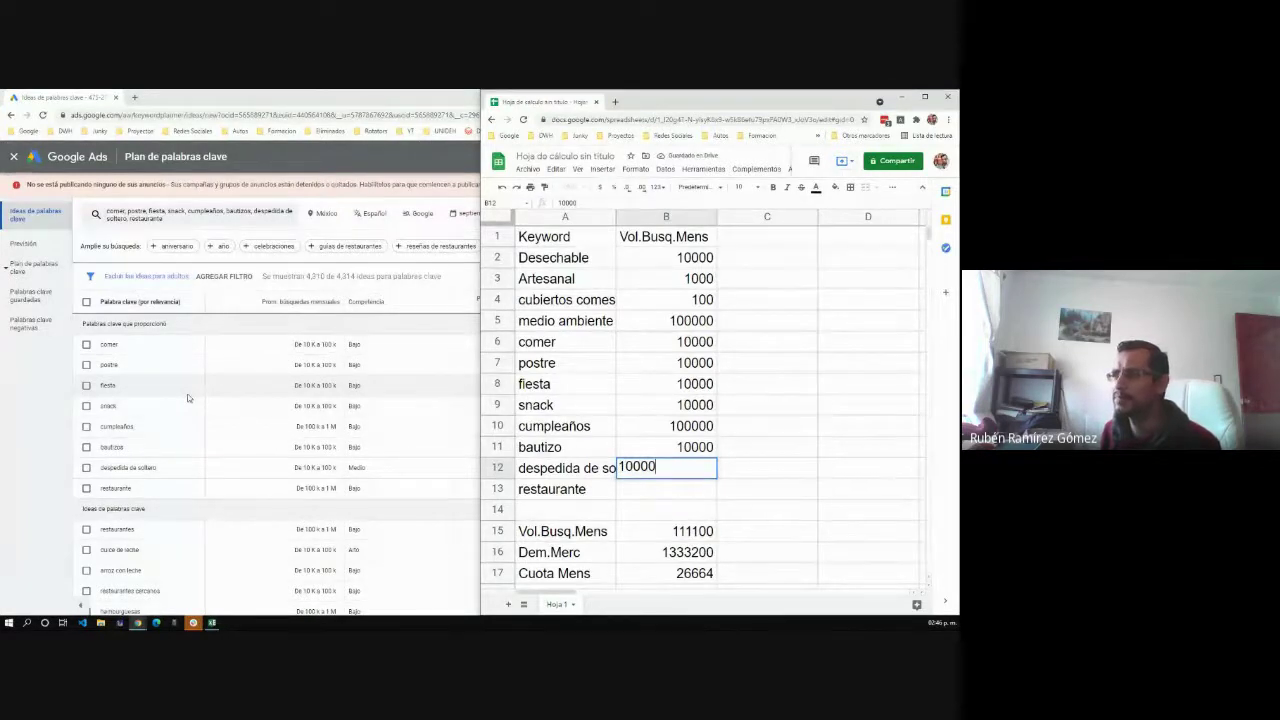
{"action": "key", "text": "Return"}
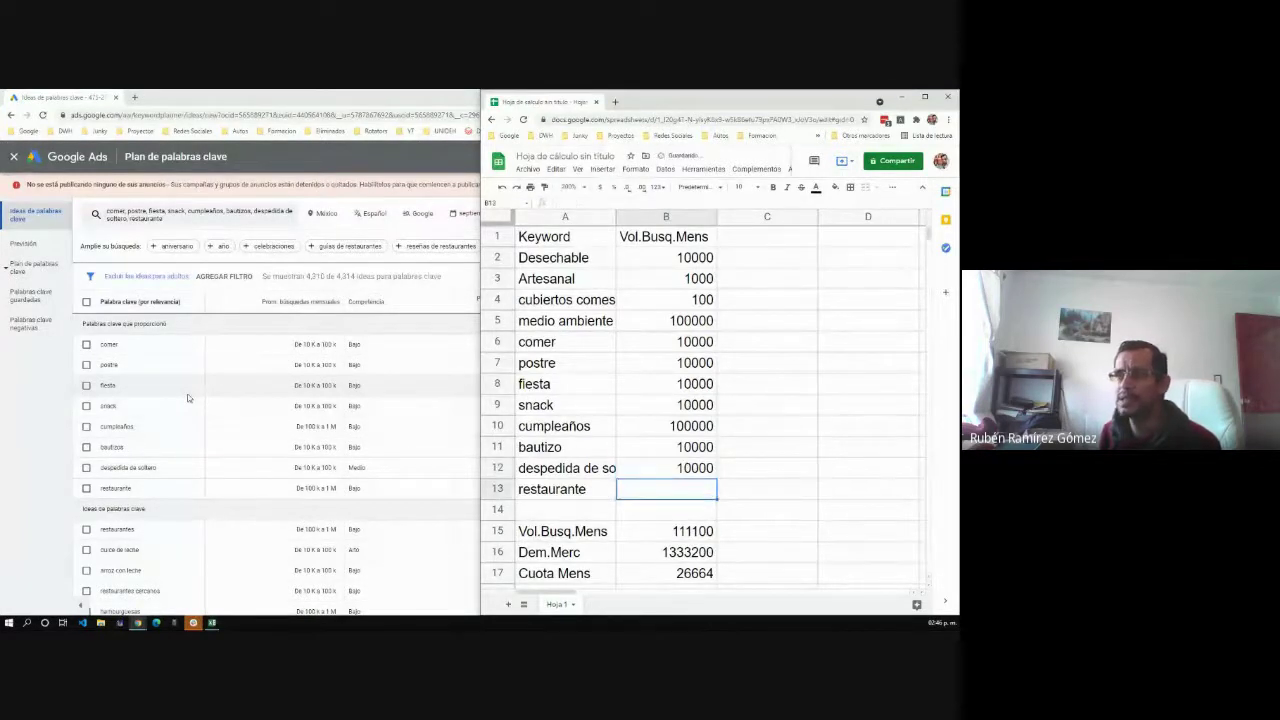
{"action": "type", "text": "100000"}
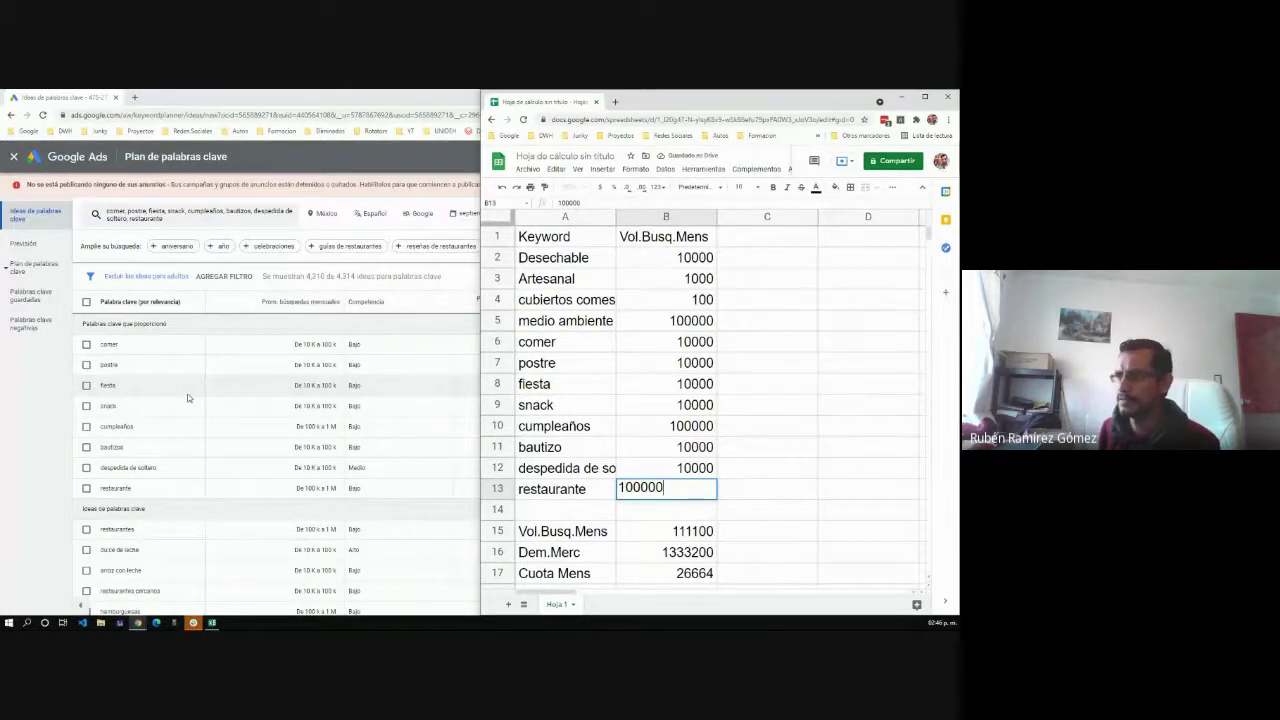
{"action": "key", "text": "Return"}
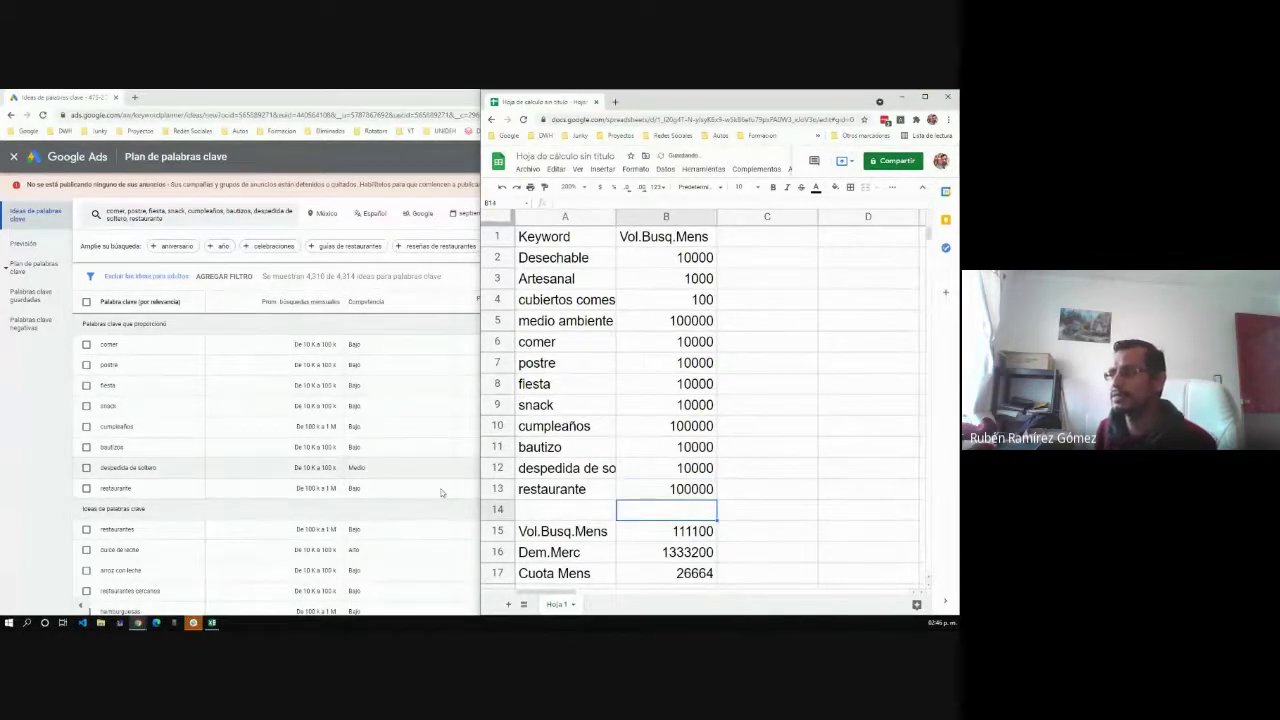
Change the B15 total formula from =SUM(B2:B) to =SUM(B2:B13).
{"action": "scroll", "coordinate": [562, 452], "scroll_direction": "down", "scroll_amount": 5}
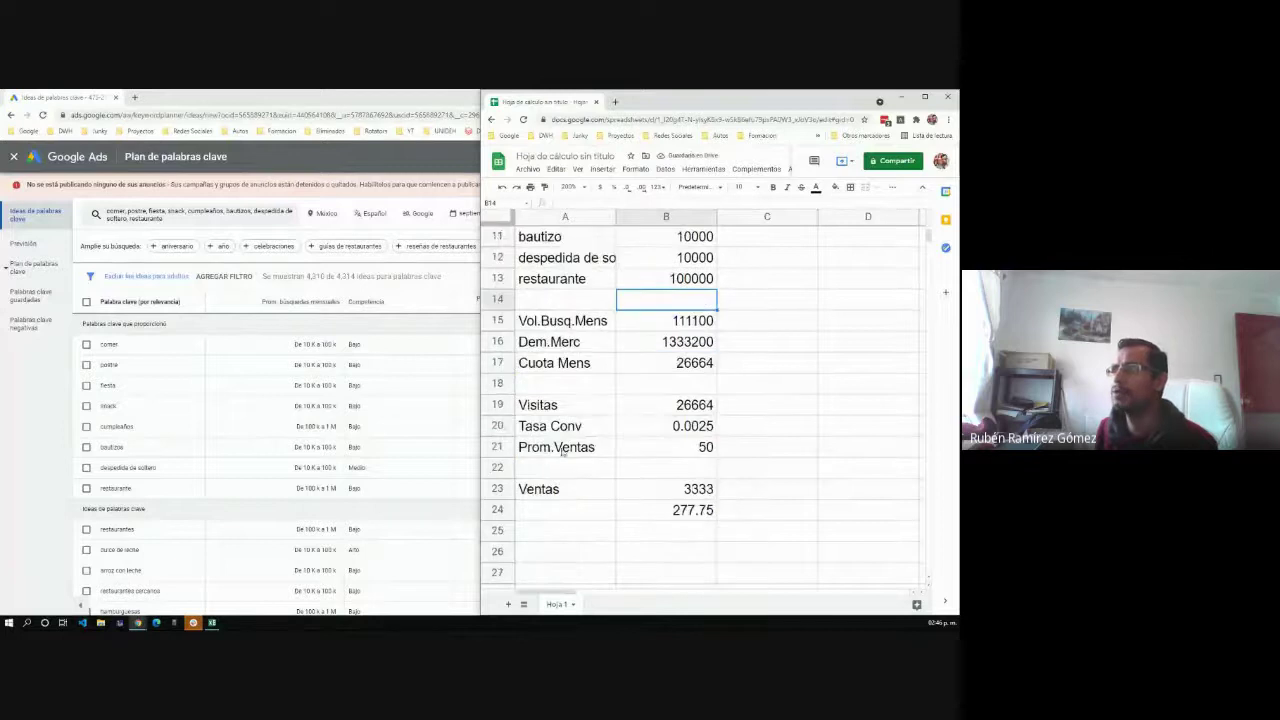
{"action": "left_click", "coordinate": [668, 320]}
{"action": "scroll", "coordinate": [666, 323], "scroll_direction": "up", "scroll_amount": 1}
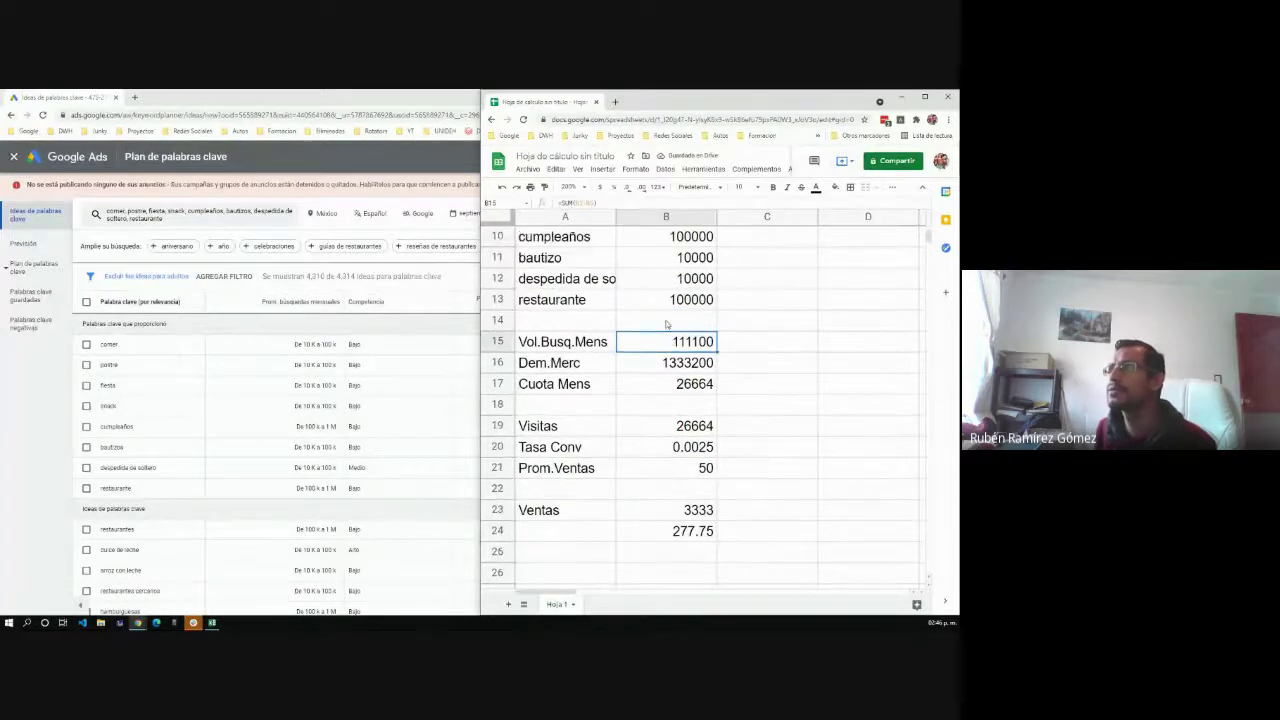
{"action": "scroll", "coordinate": [666, 323], "scroll_direction": "up", "scroll_amount": 2}
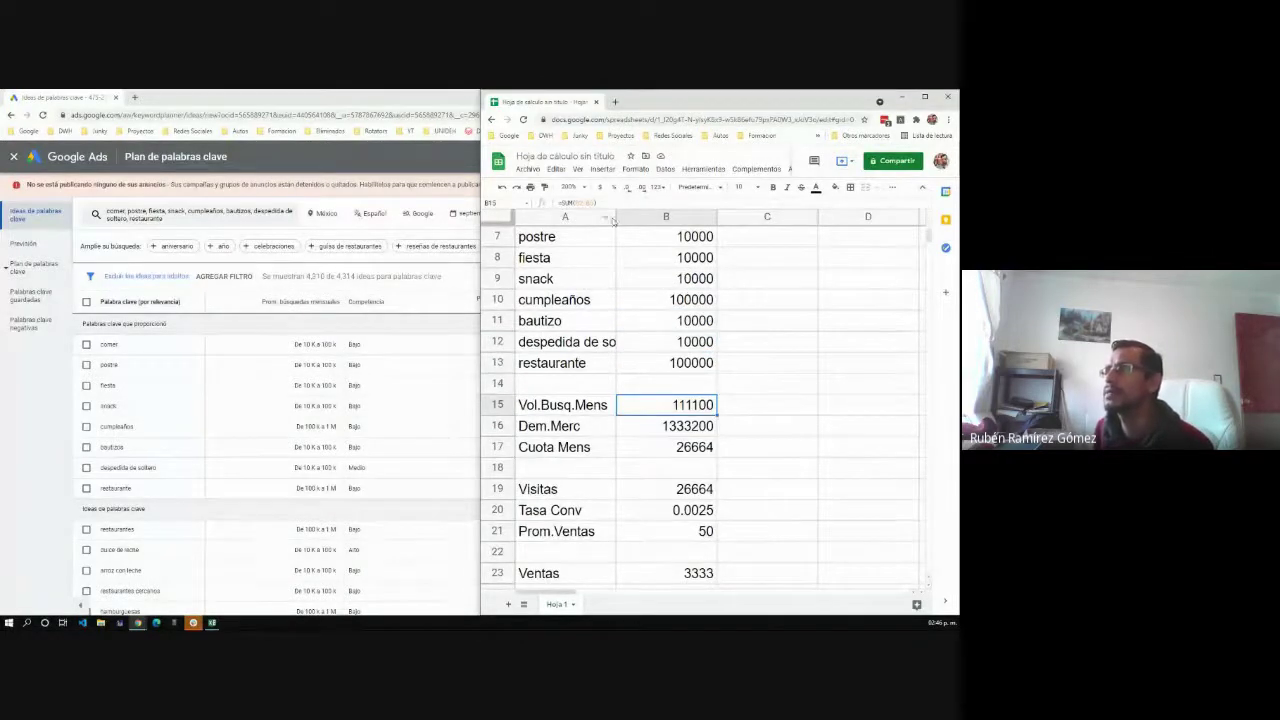
{"action": "key", "text": "F2"}
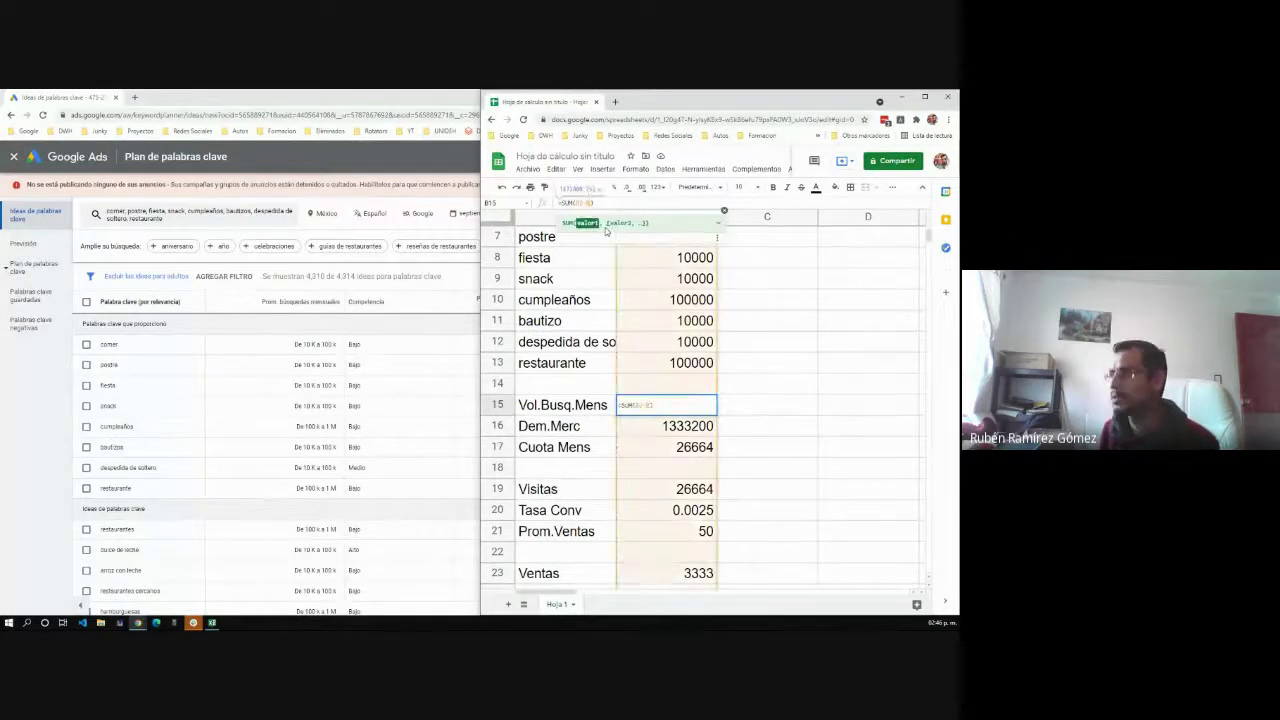
{"action": "type", "text": "13"}
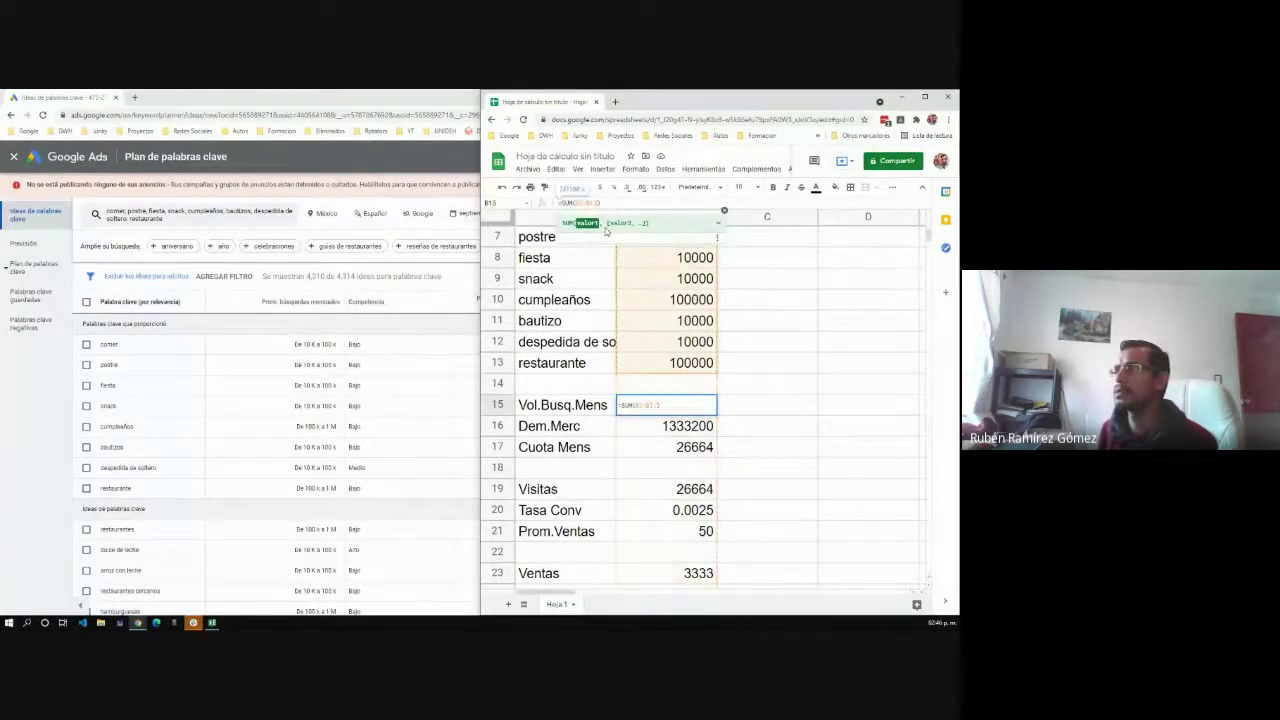
{"action": "key", "text": "Return"}
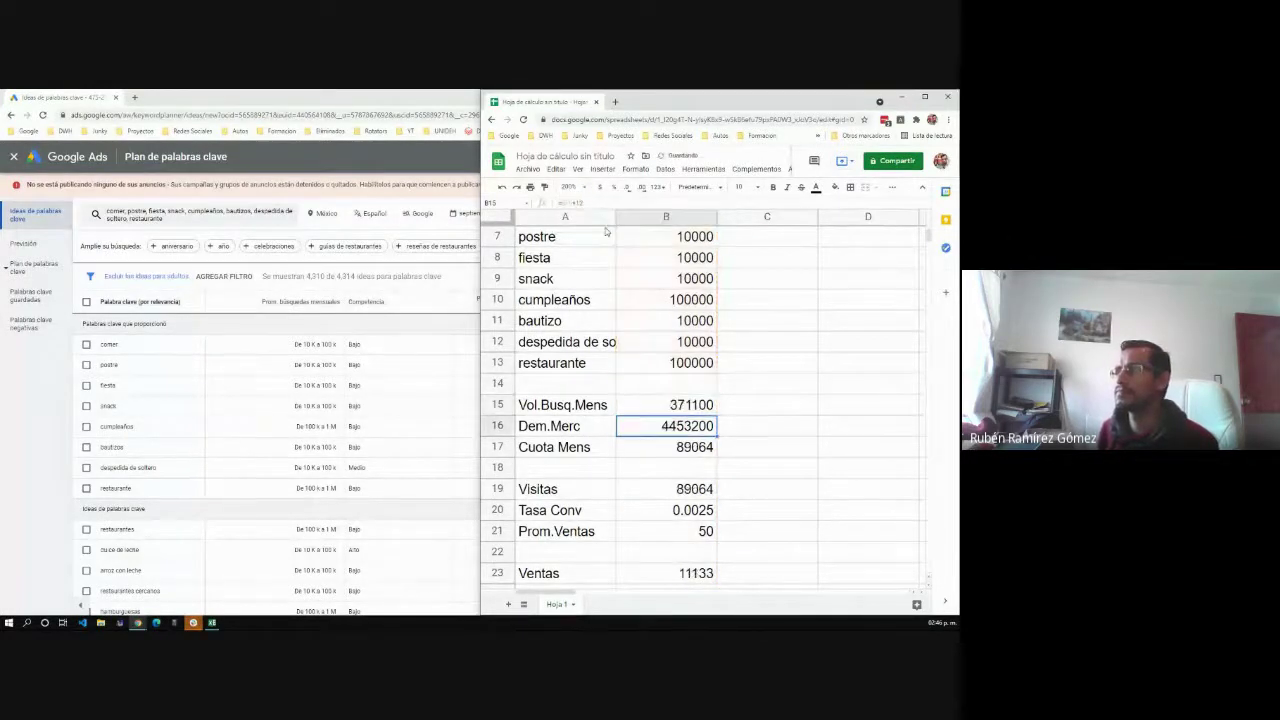
Check the recalculated total and the Ventas and monthly sales formulas in B23 and B24.
{"action": "left_click", "coordinate": [664, 412]}
{"action": "scroll", "coordinate": [664, 412], "scroll_direction": "down", "scroll_amount": 1}
{"action": "scroll", "coordinate": [664, 412], "scroll_direction": "up", "scroll_amount": 1}
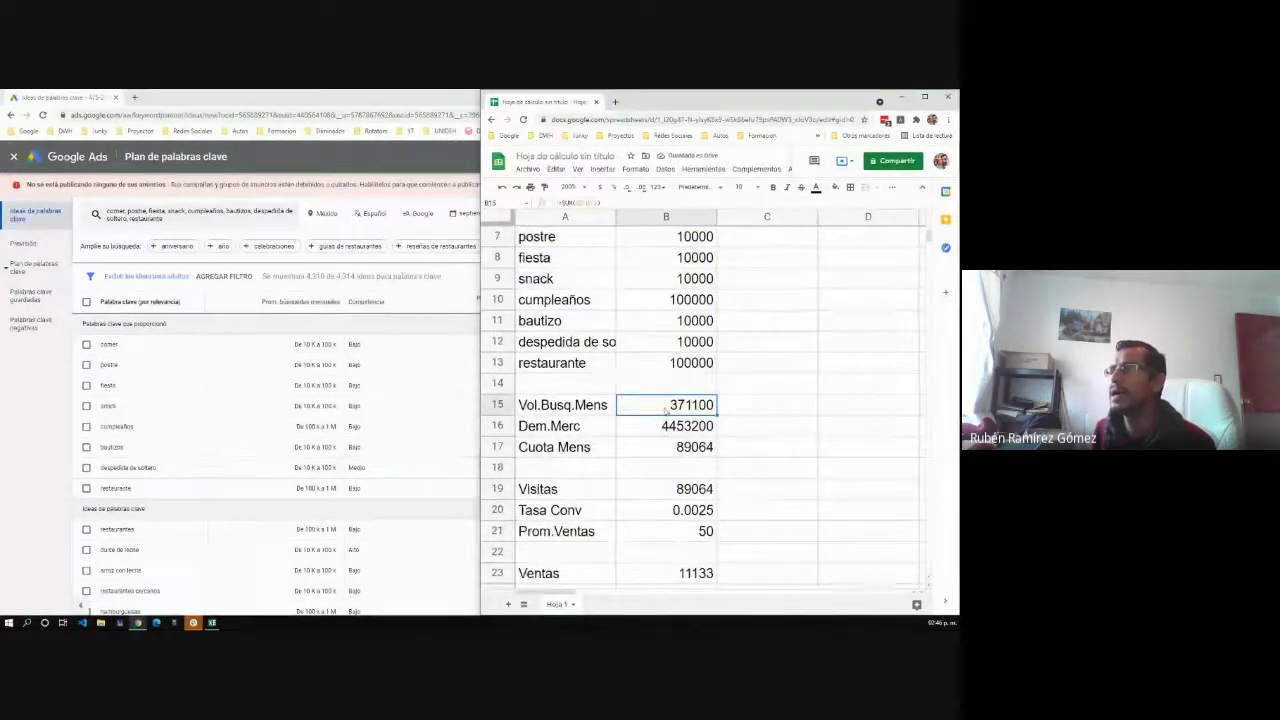
{"action": "scroll", "coordinate": [661, 425], "scroll_direction": "up", "scroll_amount": 1}
{"action": "scroll", "coordinate": [661, 425], "scroll_direction": "down", "scroll_amount": 1}
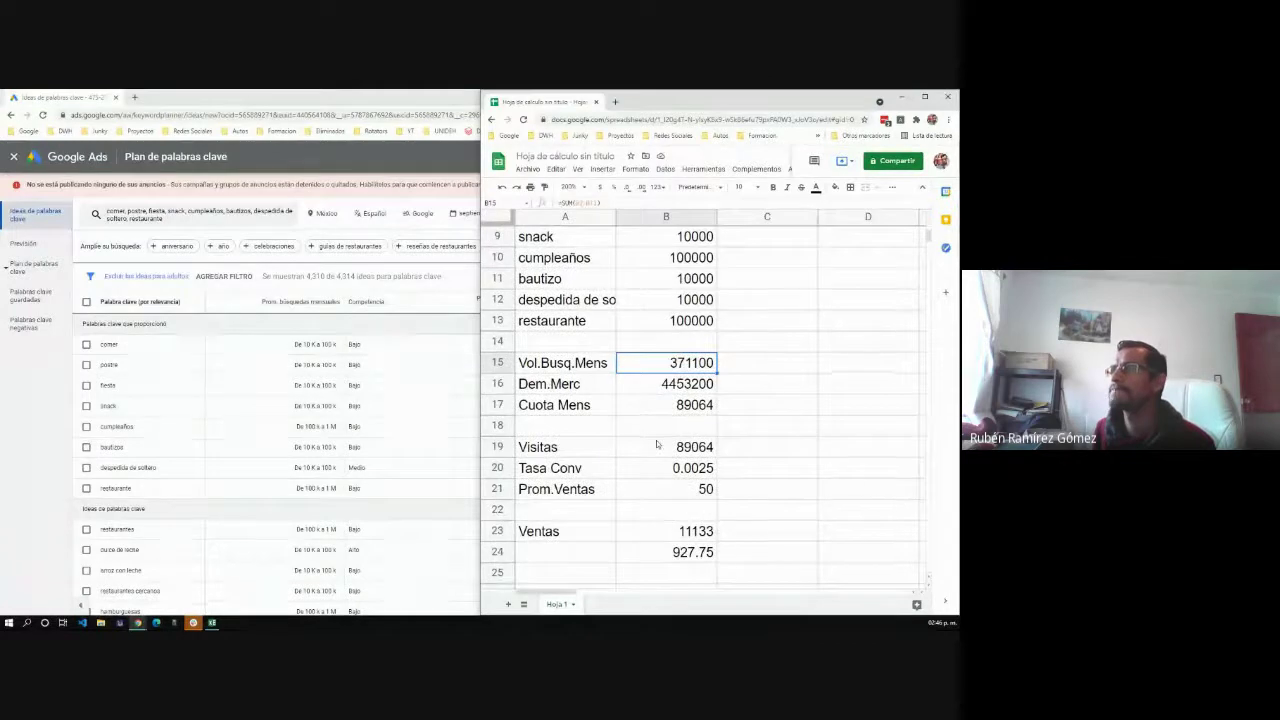
{"action": "scroll", "coordinate": [657, 445], "scroll_direction": "up", "scroll_amount": 1}
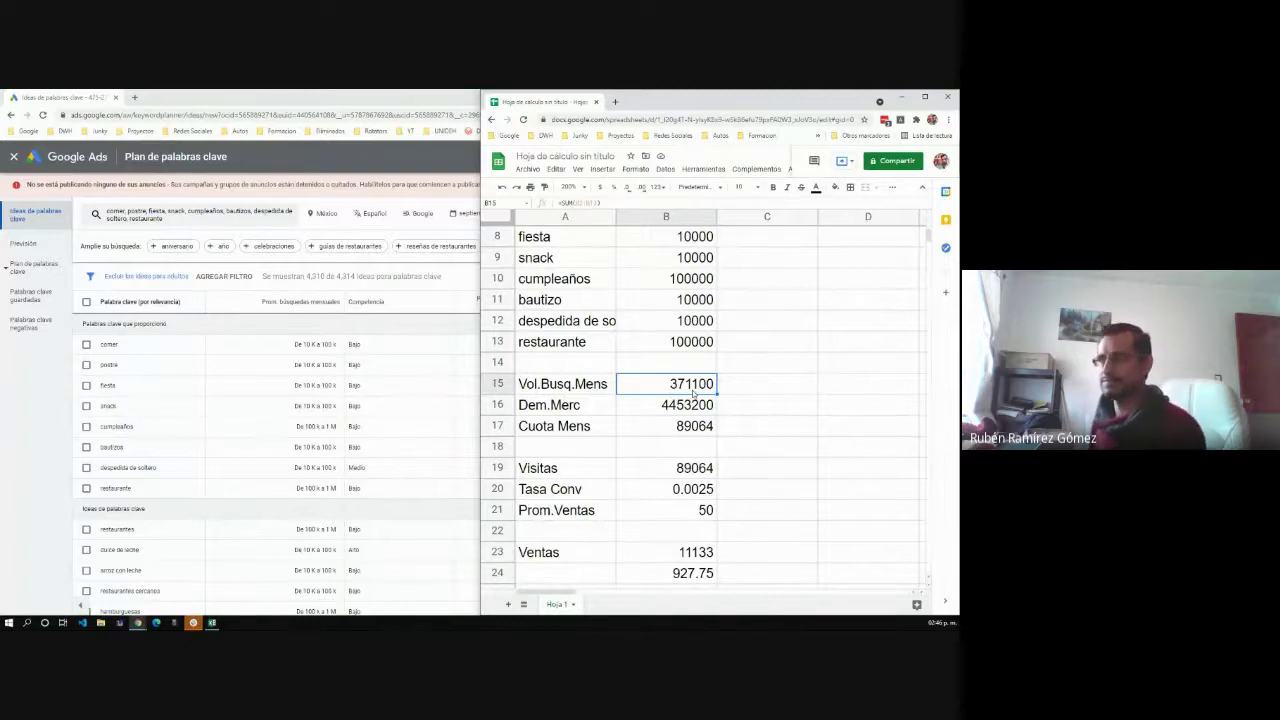
{"action": "left_click", "coordinate": [656, 580]}
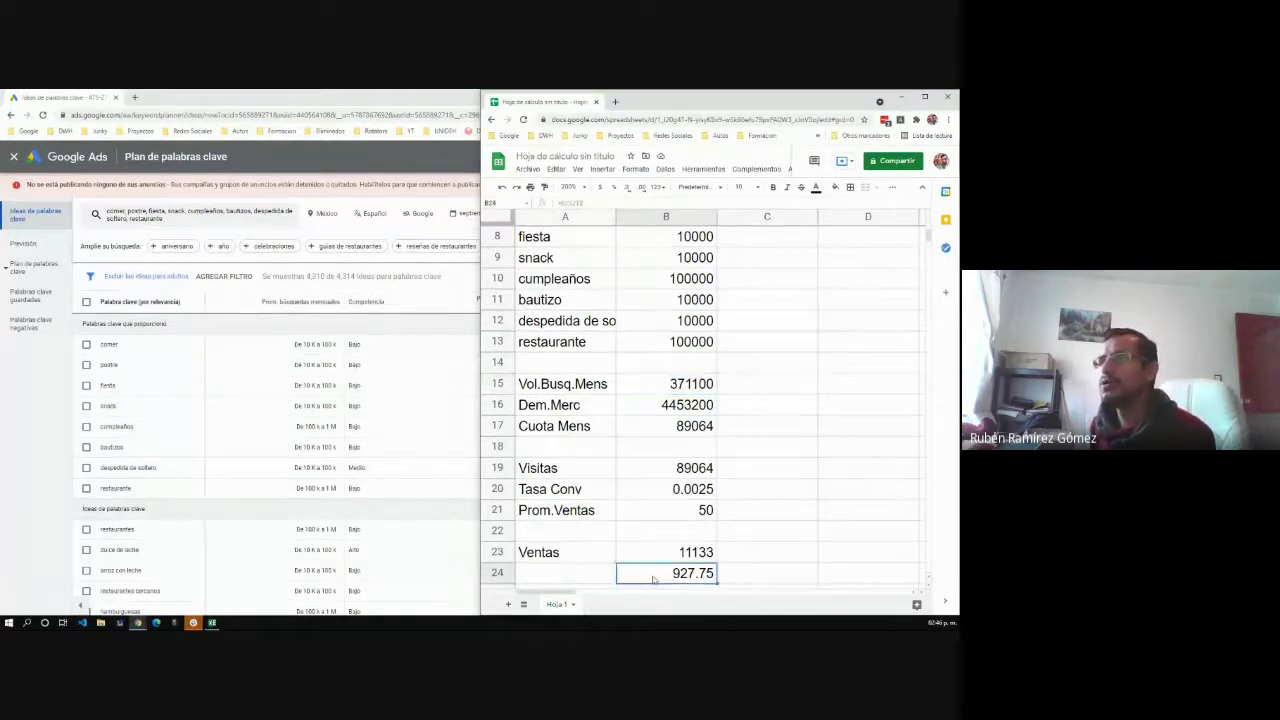
{"action": "scroll", "coordinate": [655, 570], "scroll_direction": "down", "scroll_amount": 1}
{"action": "scroll", "coordinate": [654, 562], "scroll_direction": "down", "scroll_amount": 1}
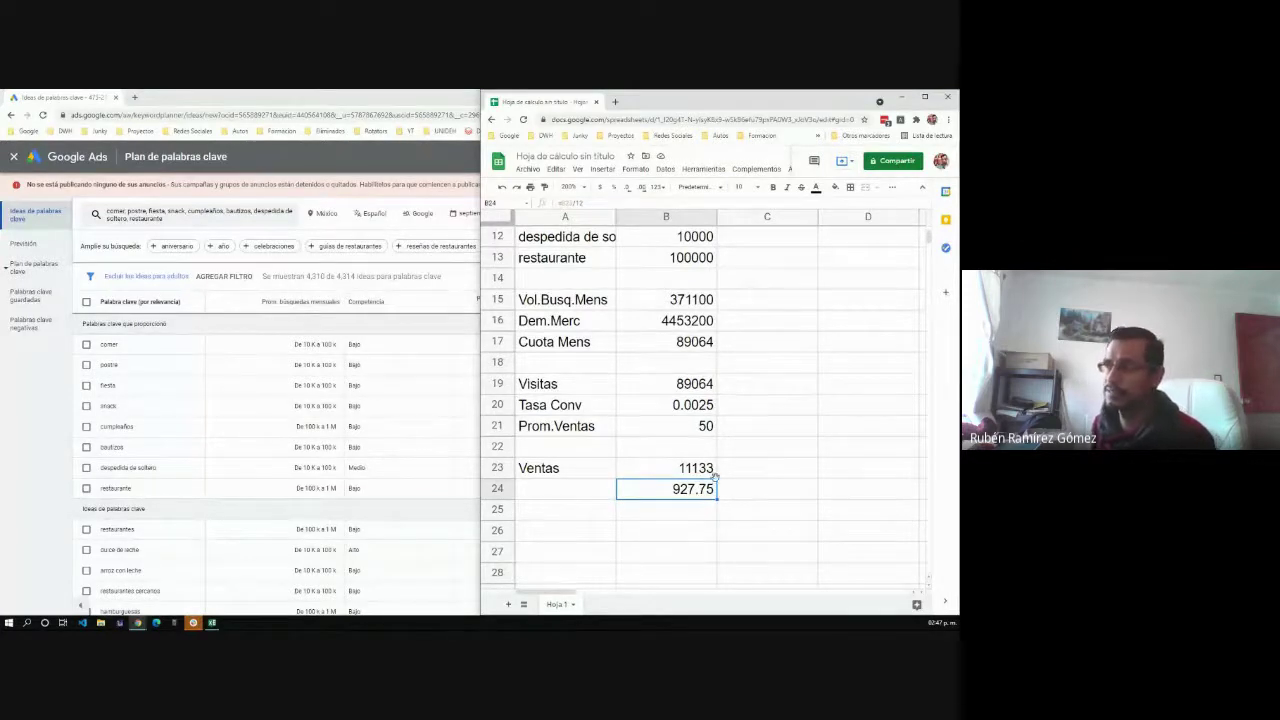
{"action": "left_click", "coordinate": [684, 471]}
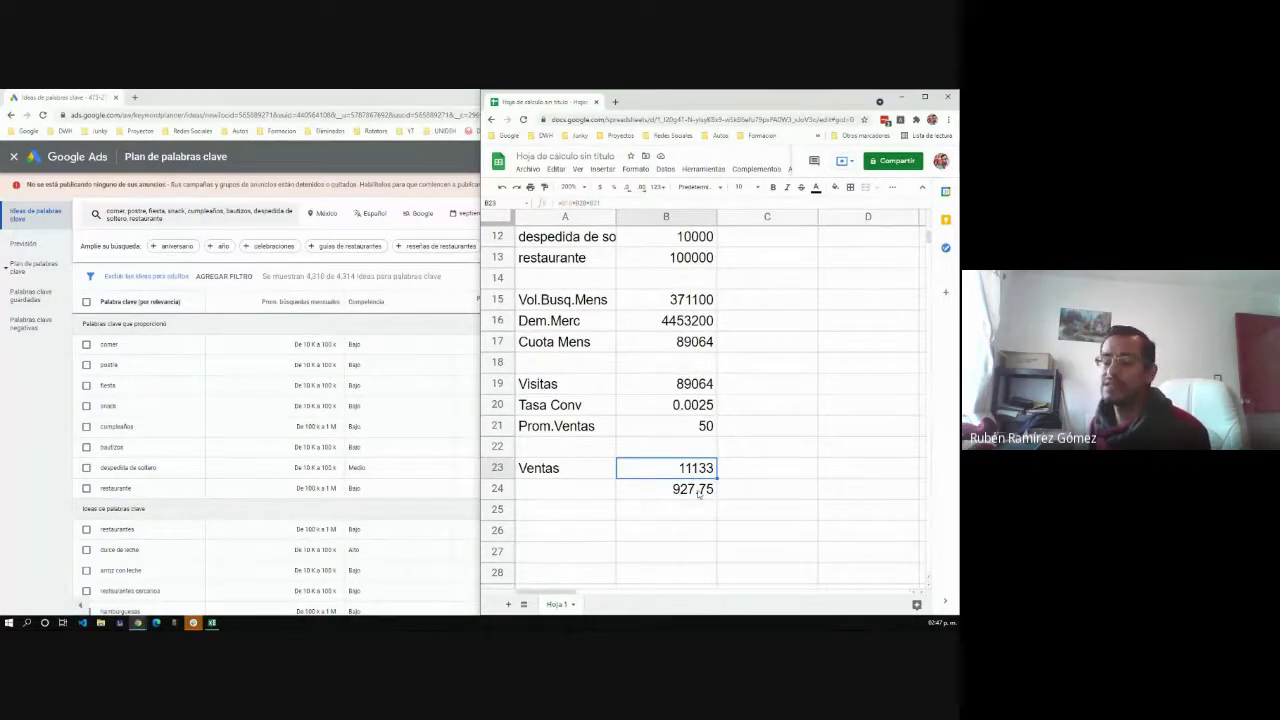
{"action": "left_click", "coordinate": [698, 491]}
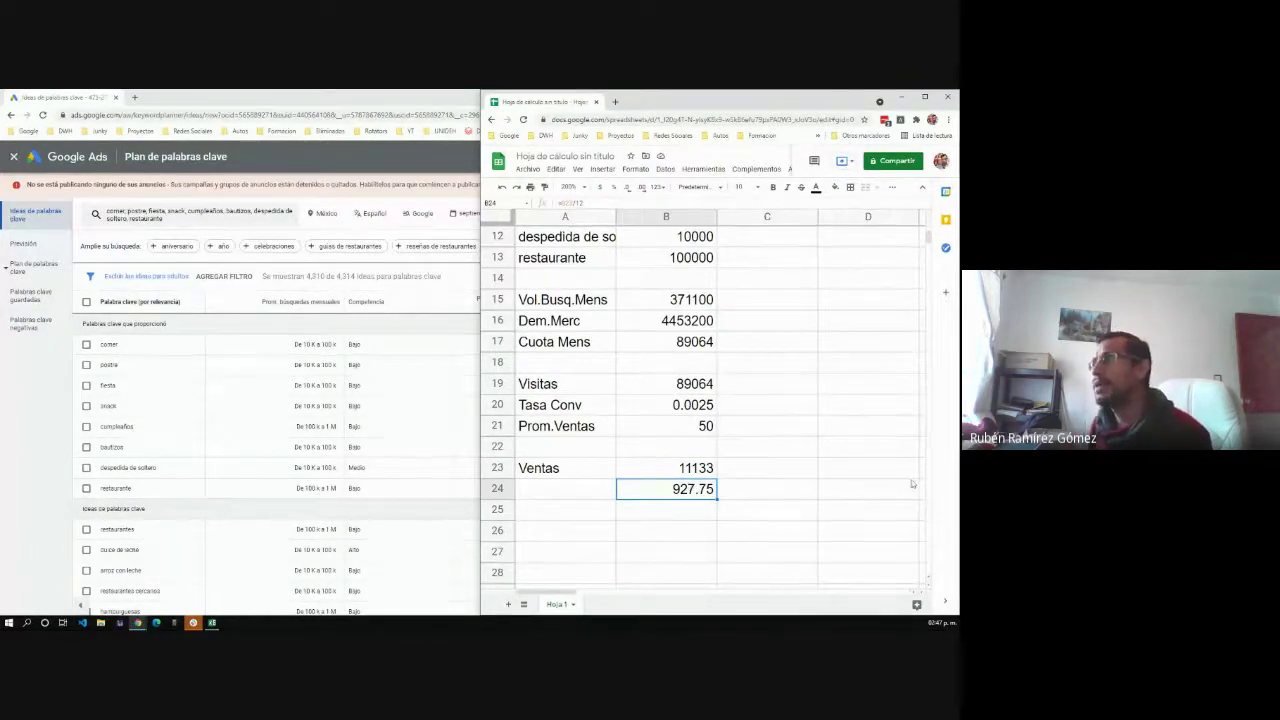
{"action": "left_click_drag", "start_coordinate": [929, 240], "coordinate": [929, 226]}
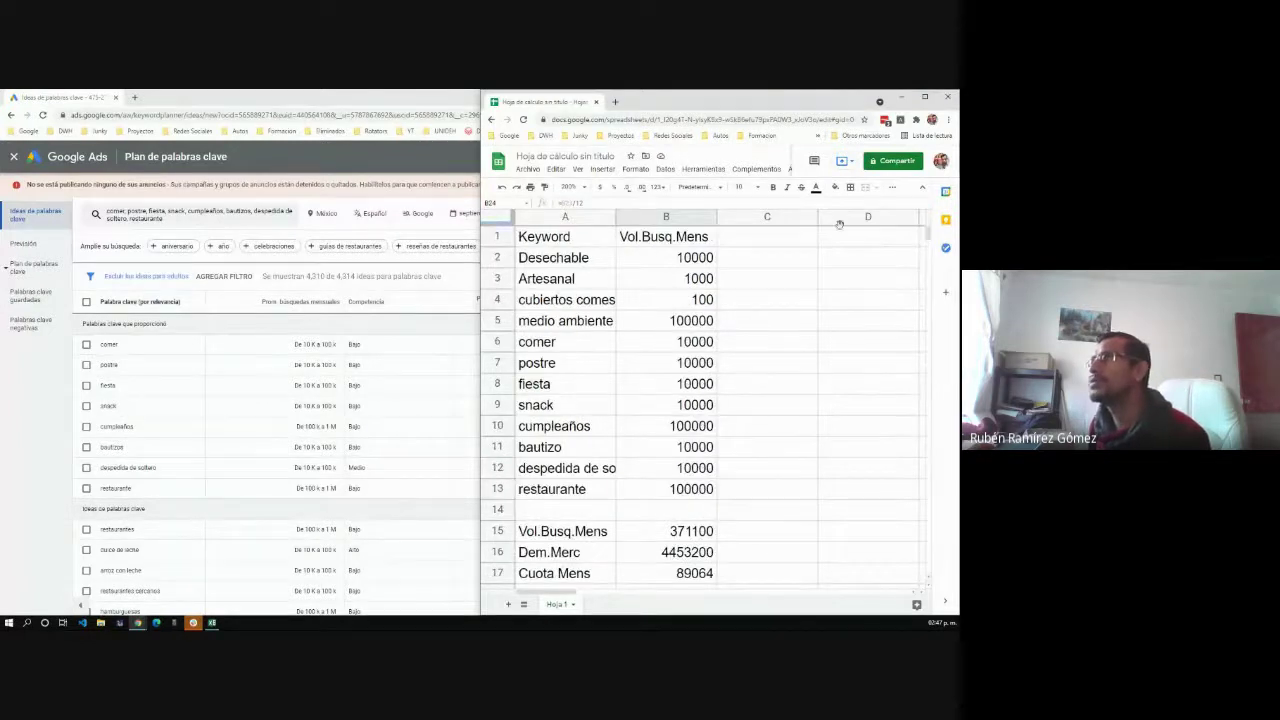
{"action": "left_click", "coordinate": [570, 259]}
{"action": "left_click_drag", "start_coordinate": [570, 259], "coordinate": [568, 496]}
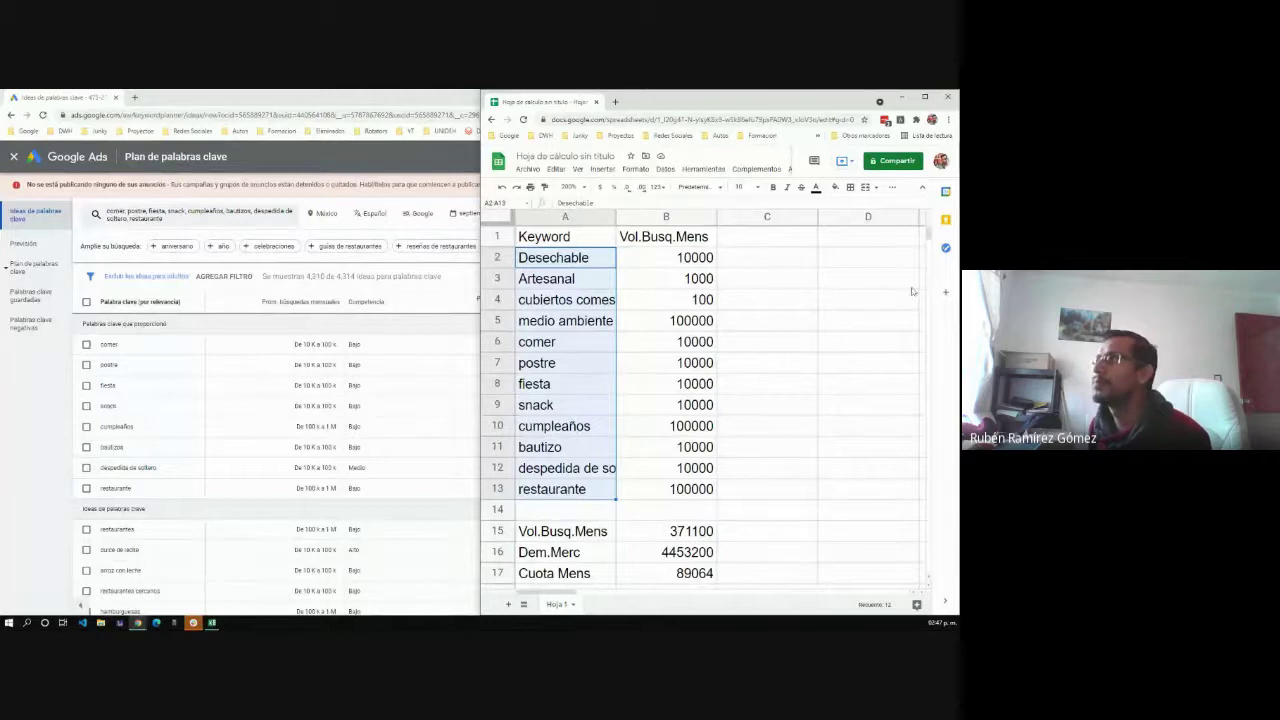
{"action": "mouse_move", "coordinate": [929, 233]}
{"action": "left_mouse_down"}
{"action": "mouse_move", "coordinate": [929, 258]}
{"action": "mouse_move", "coordinate": [929, 236]}
{"action": "left_mouse_up"}
{"action": "left_click", "coordinate": [690, 511]}
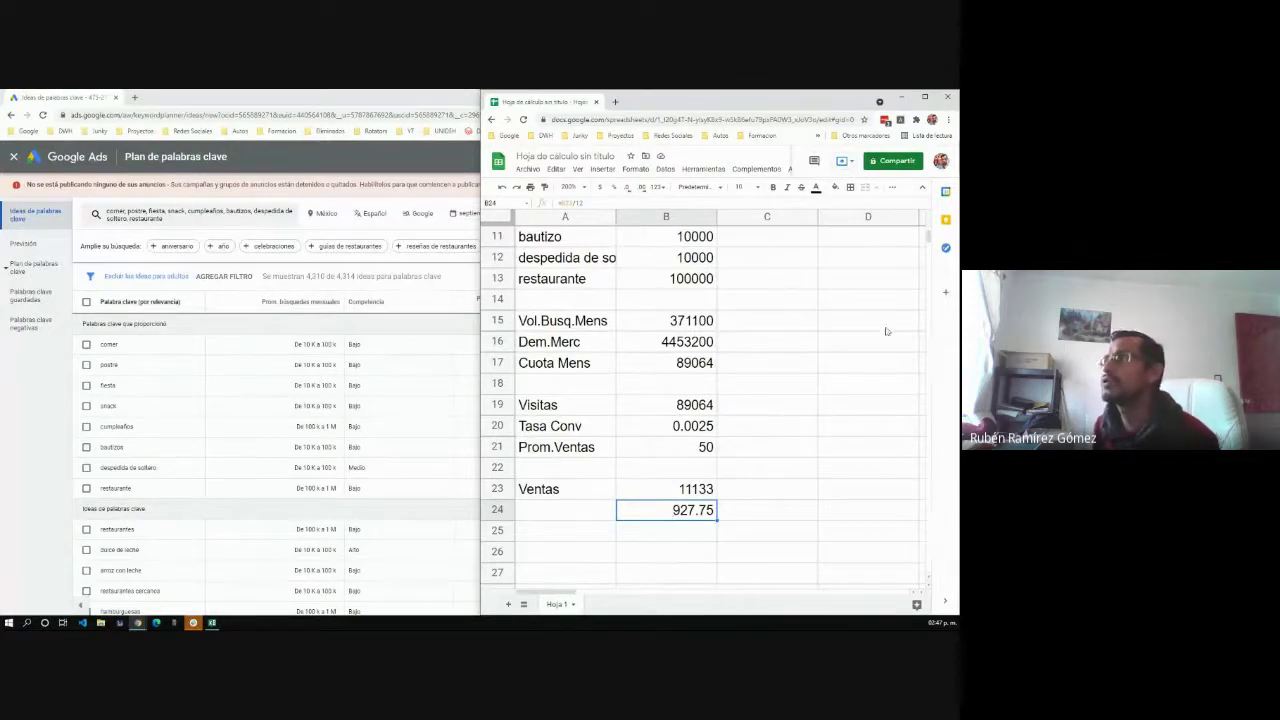
{"action": "scroll", "coordinate": [930, 240], "scroll_direction": "up", "scroll_amount": 5}
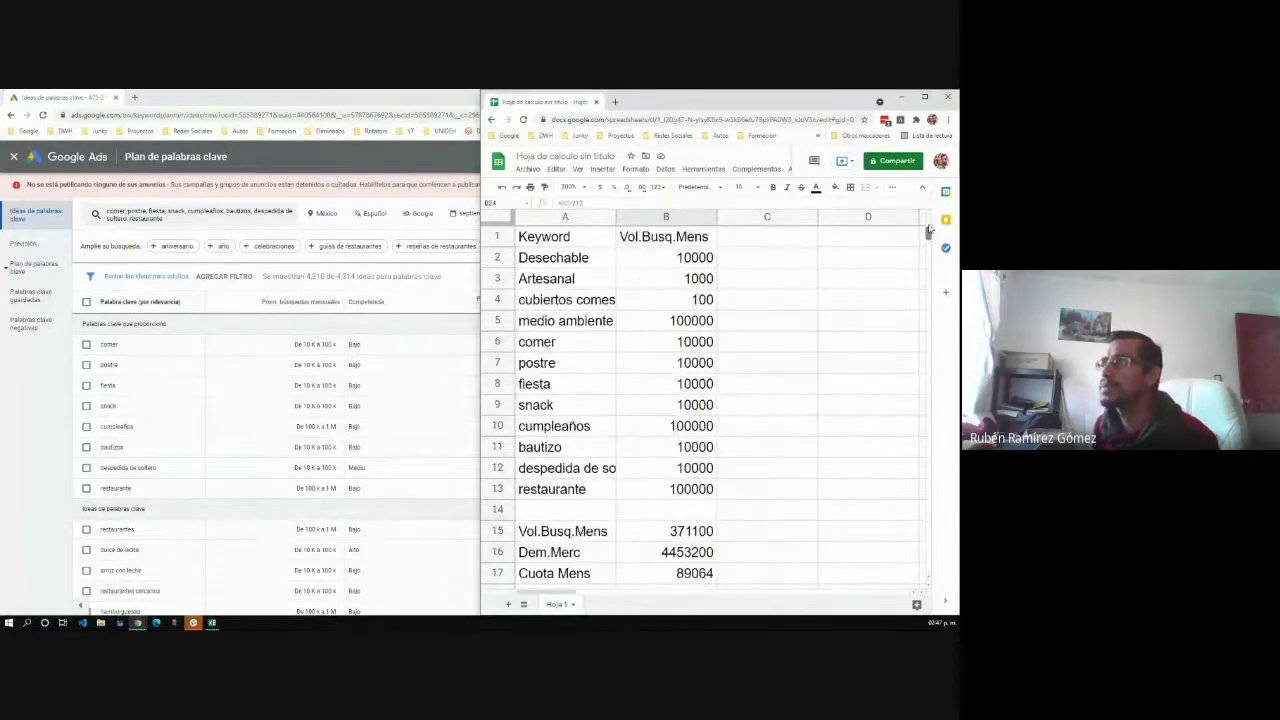
{"action": "left_click", "coordinate": [561, 259]}
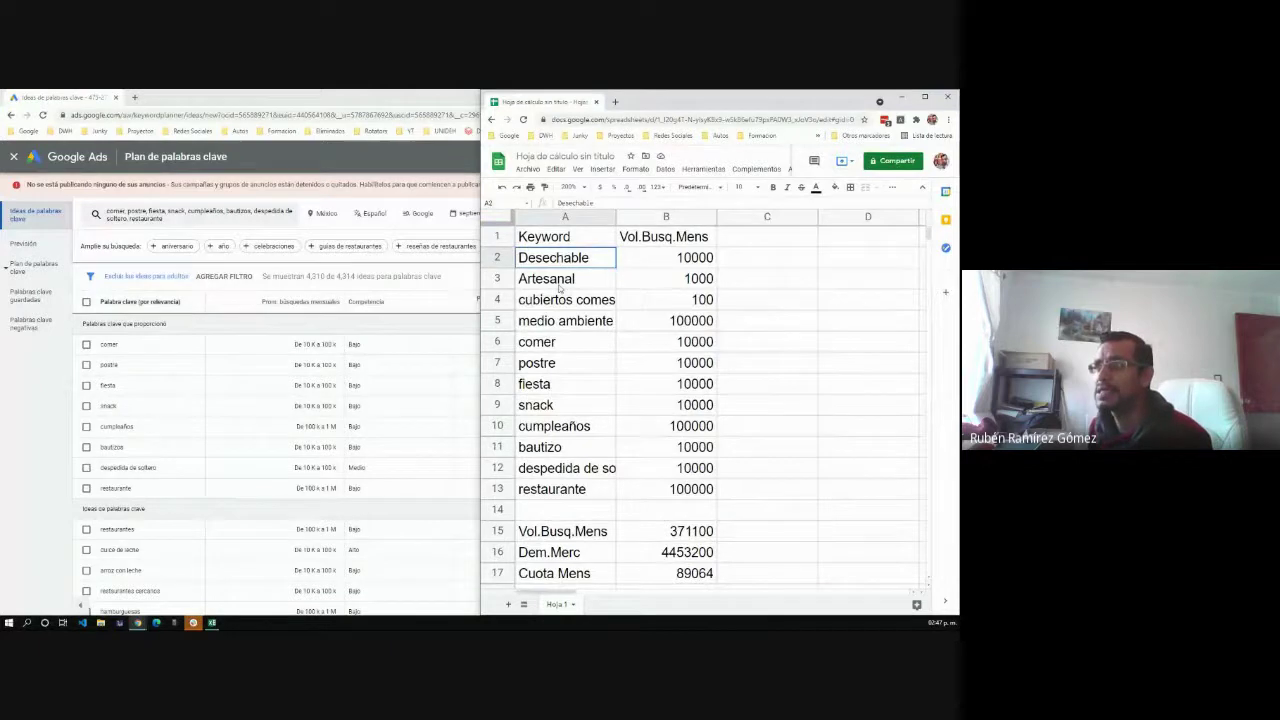
{"action": "left_click_drag", "start_coordinate": [559, 288], "coordinate": [550, 482]}
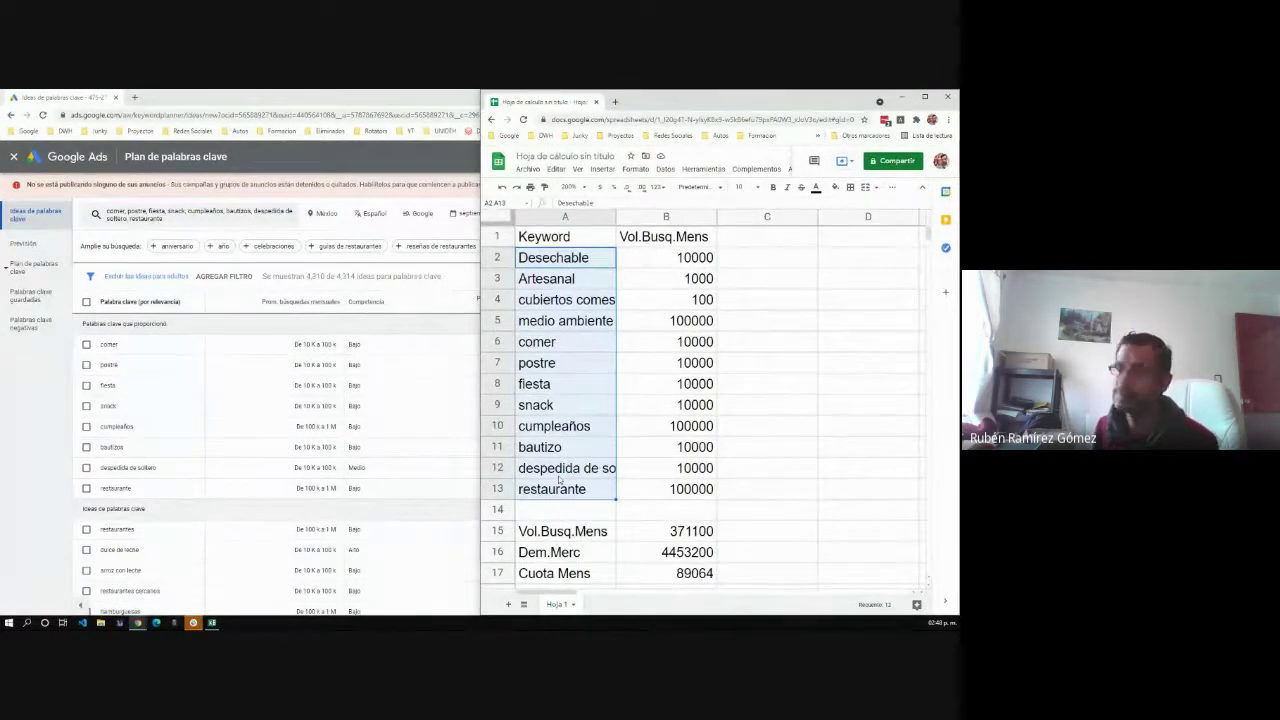
Maximize the window and search Google for 'eco friendly' in a new tab.
{"action": "left_click", "coordinate": [924, 97]}
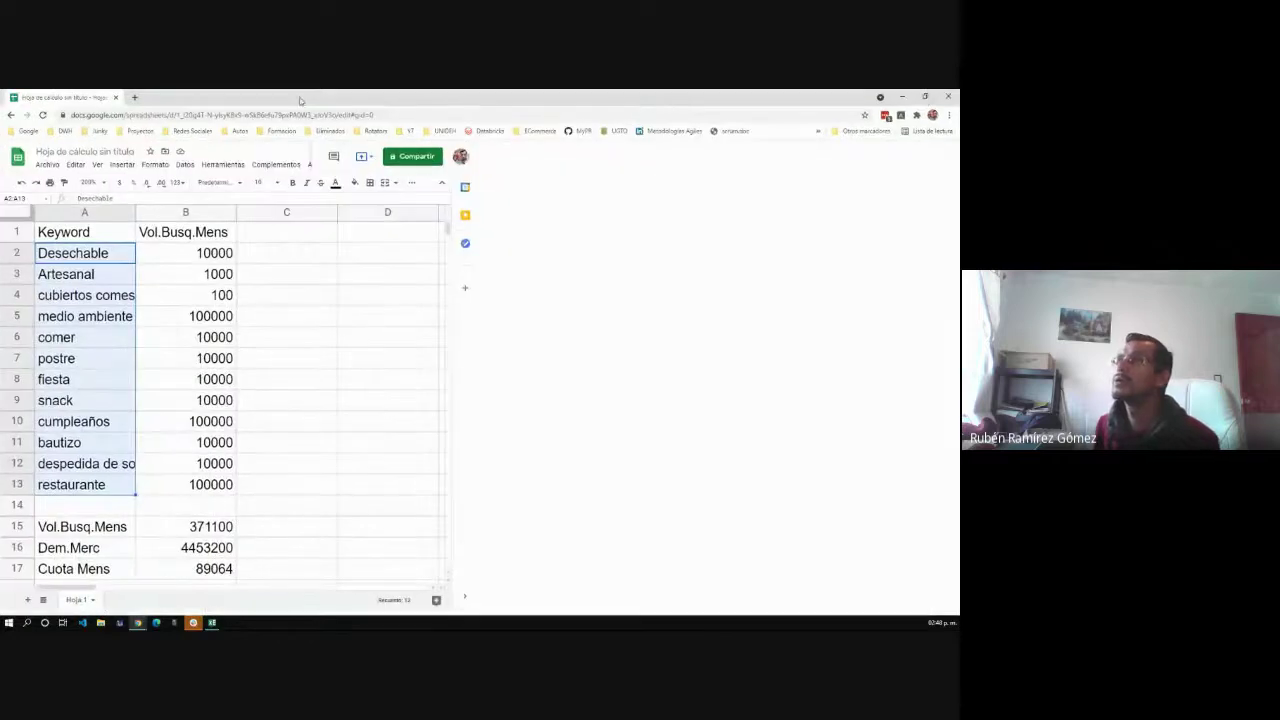
{"action": "left_click", "coordinate": [134, 97]}
{"action": "left_click", "coordinate": [155, 115]}
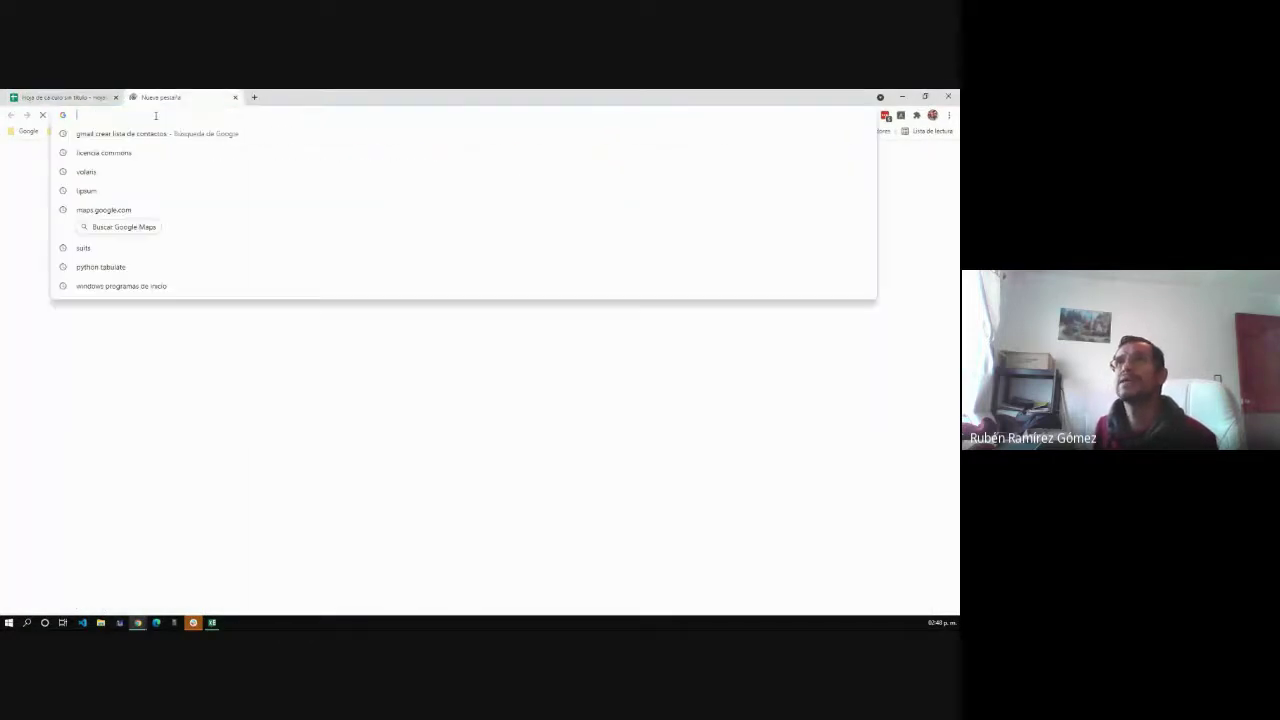
{"action": "type", "text": "eco"}
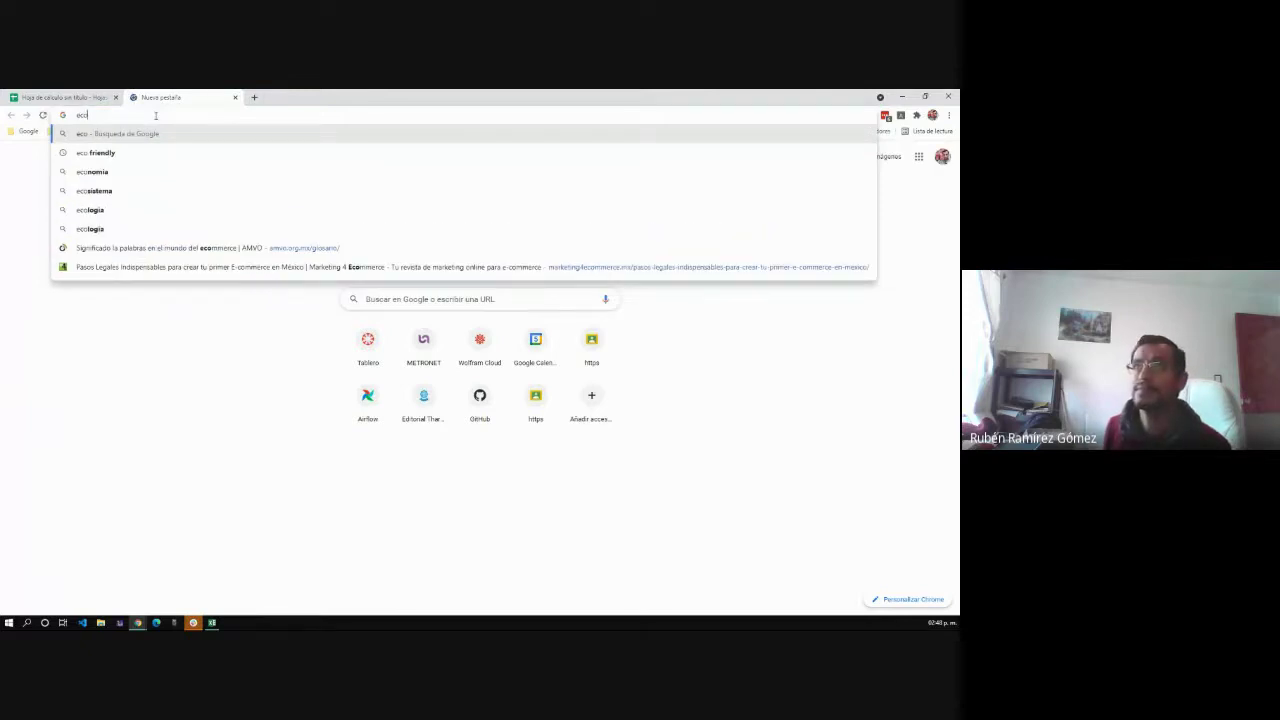
{"action": "key", "text": "Down"}
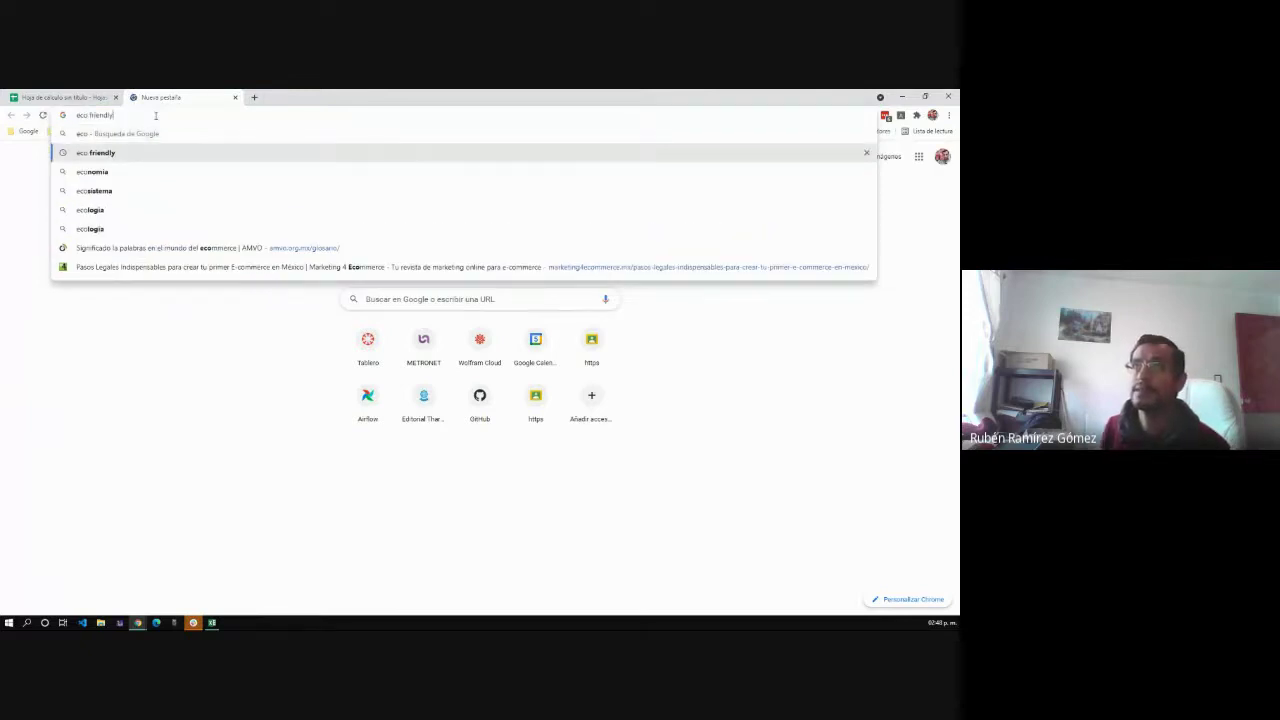
{"action": "key", "text": "Return"}
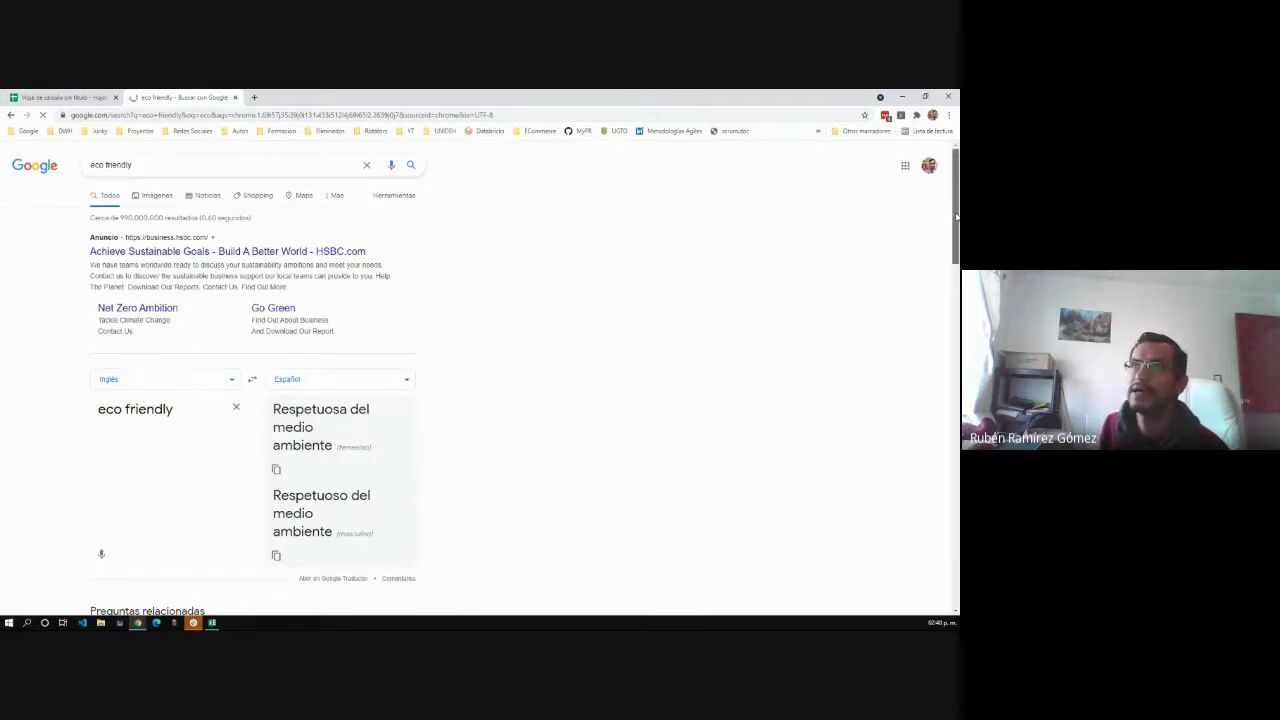
Scroll the 'eco friendly' results to the '¿Qué significa ser ECO Friendly?' article.
{"action": "left_click_drag", "start_coordinate": [956, 216], "coordinate": [955, 352]}
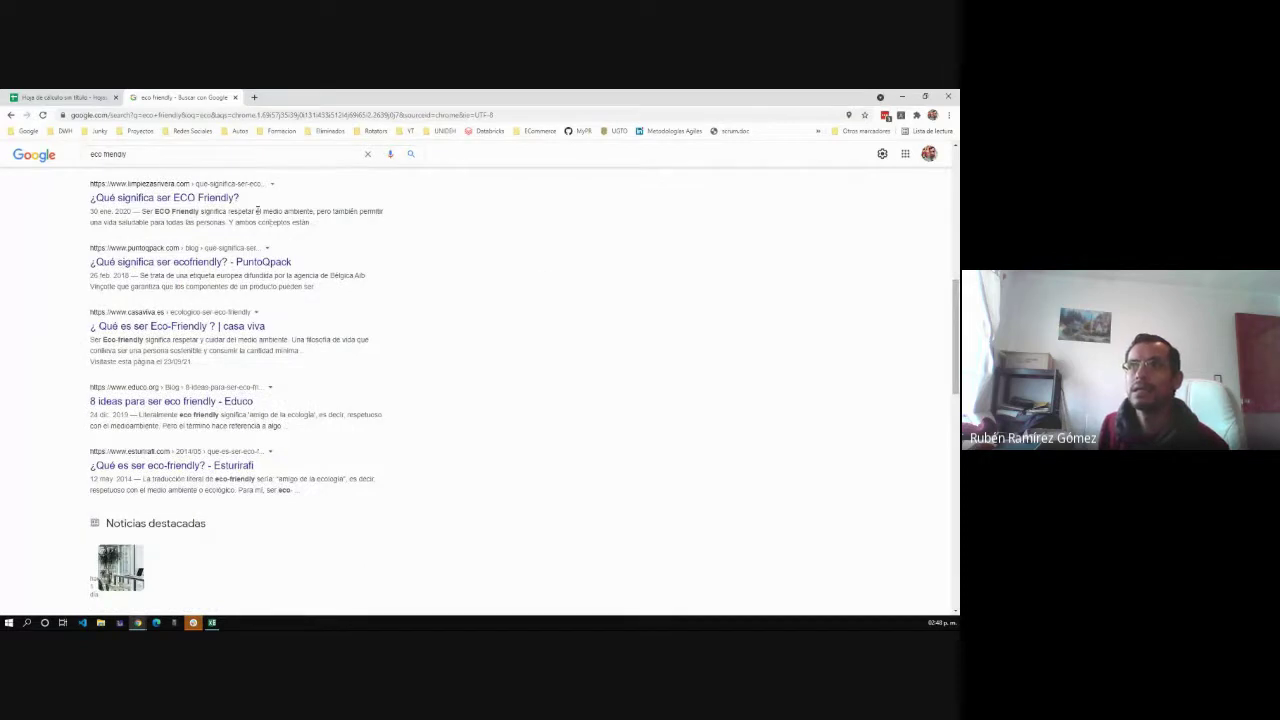
{"action": "scroll", "coordinate": [445, 449], "scroll_direction": "down", "scroll_amount": 3}
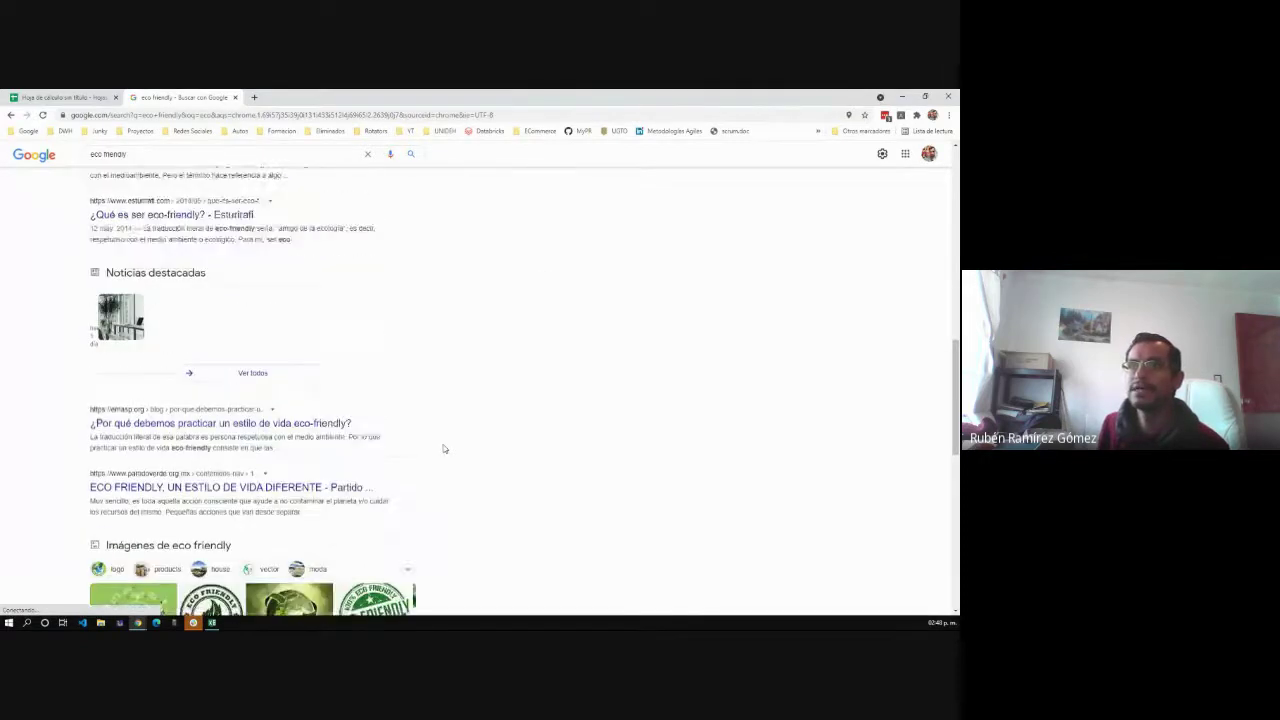
{"action": "scroll", "coordinate": [445, 449], "scroll_direction": "down", "scroll_amount": 2}
{"action": "scroll", "coordinate": [445, 449], "scroll_direction": "down", "scroll_amount": 2}
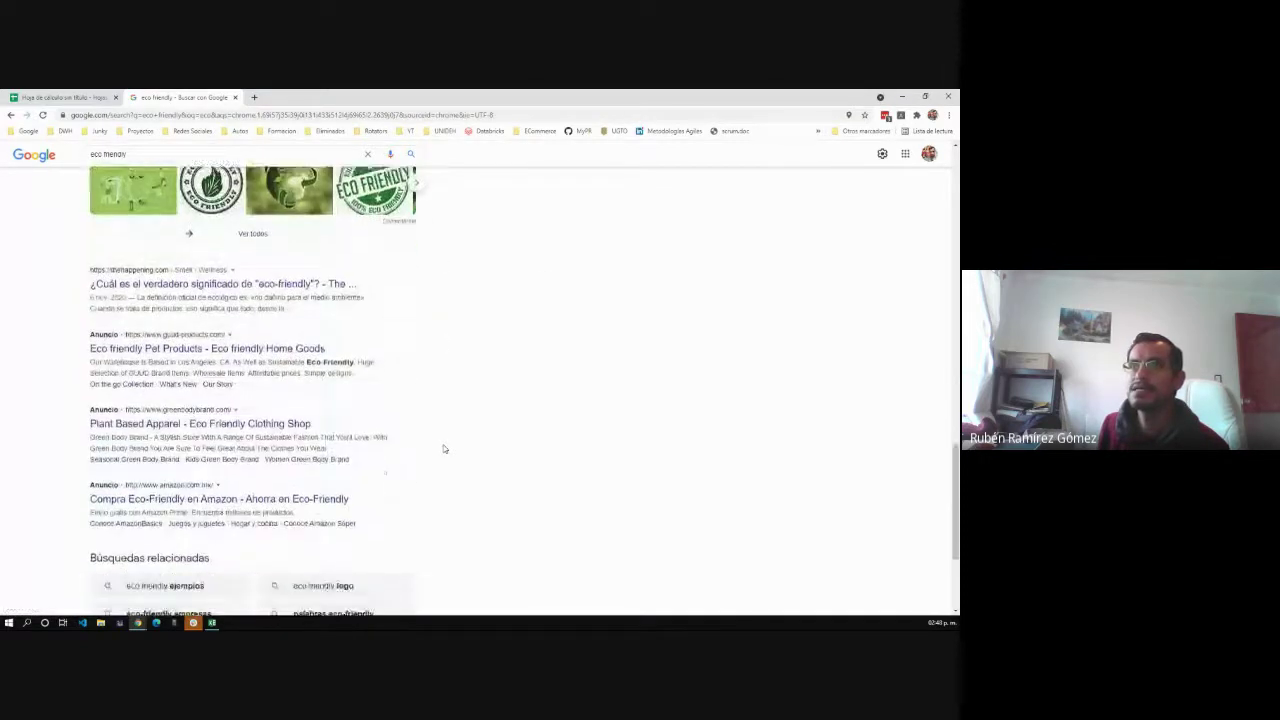
{"action": "scroll", "coordinate": [445, 449], "scroll_direction": "down", "scroll_amount": 3}
{"action": "scroll", "coordinate": [846, 374], "scroll_direction": "up", "scroll_amount": 3}
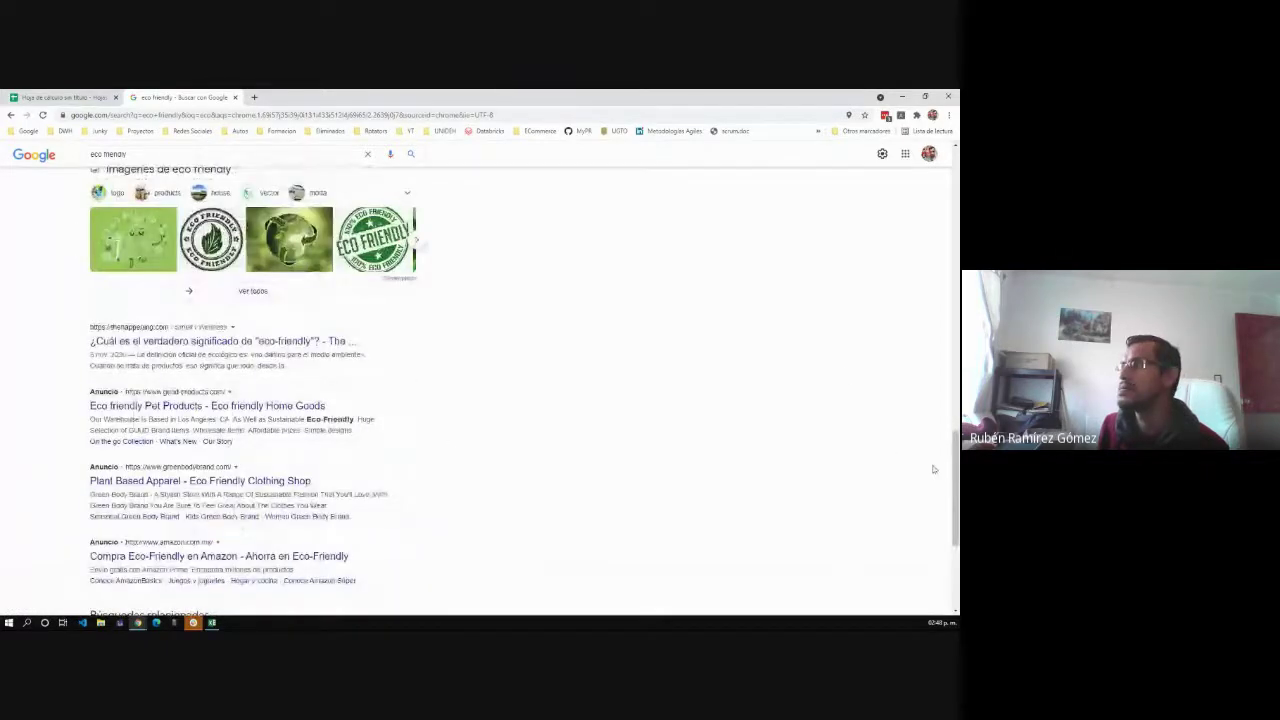
{"action": "scroll", "coordinate": [933, 469], "scroll_direction": "up", "scroll_amount": 10}
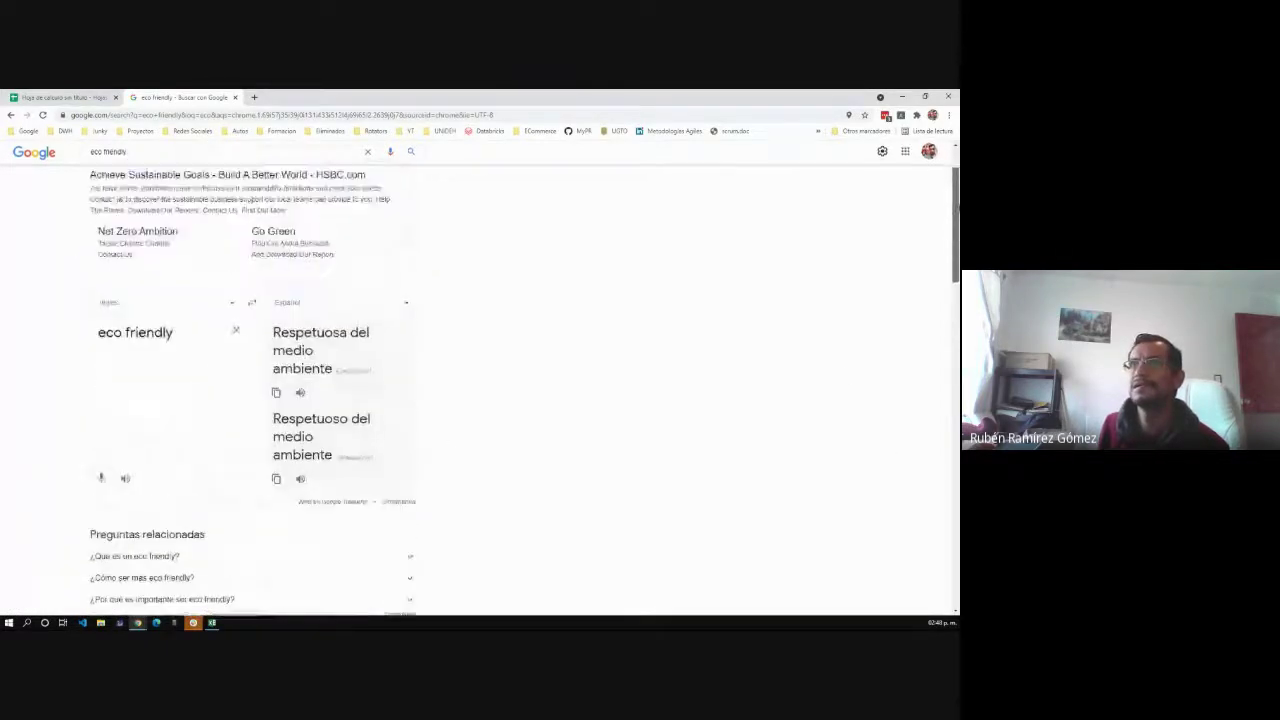
{"action": "scroll", "coordinate": [946, 183], "scroll_direction": "up", "scroll_amount": 2}
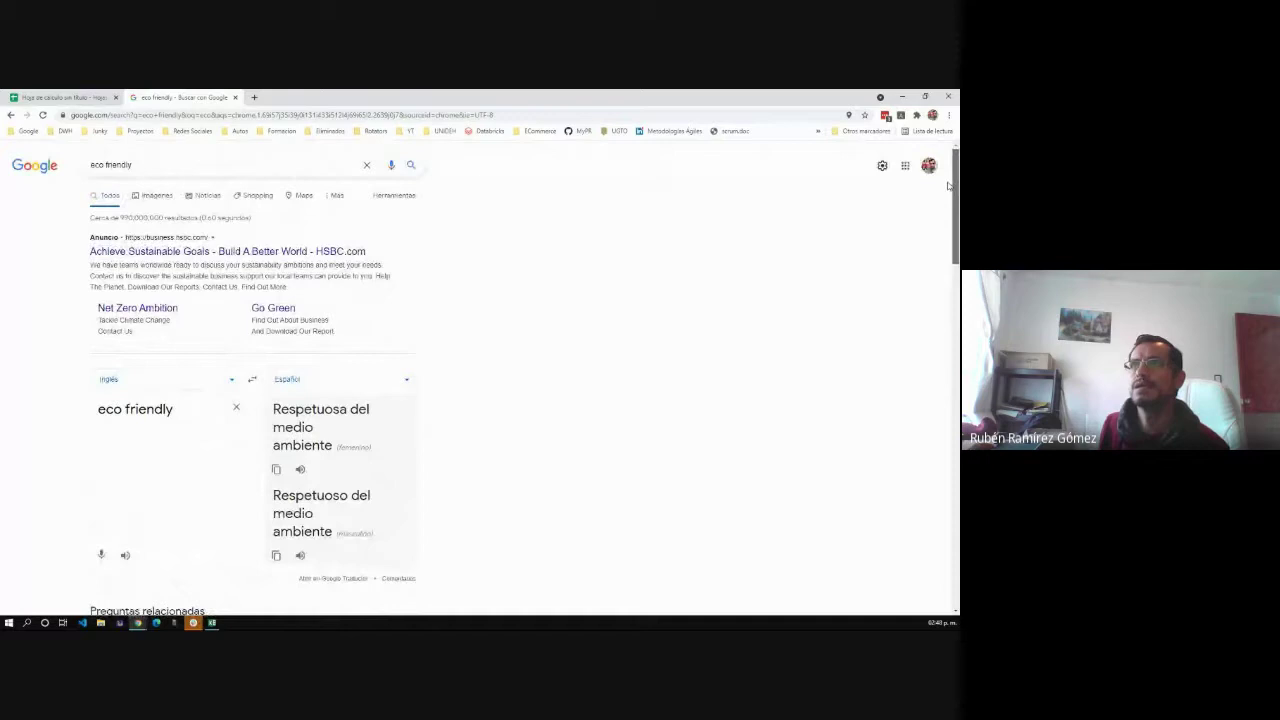
{"action": "scroll", "coordinate": [947, 185], "scroll_direction": "down", "scroll_amount": 1}
{"action": "scroll", "coordinate": [949, 199], "scroll_direction": "down", "scroll_amount": 10}
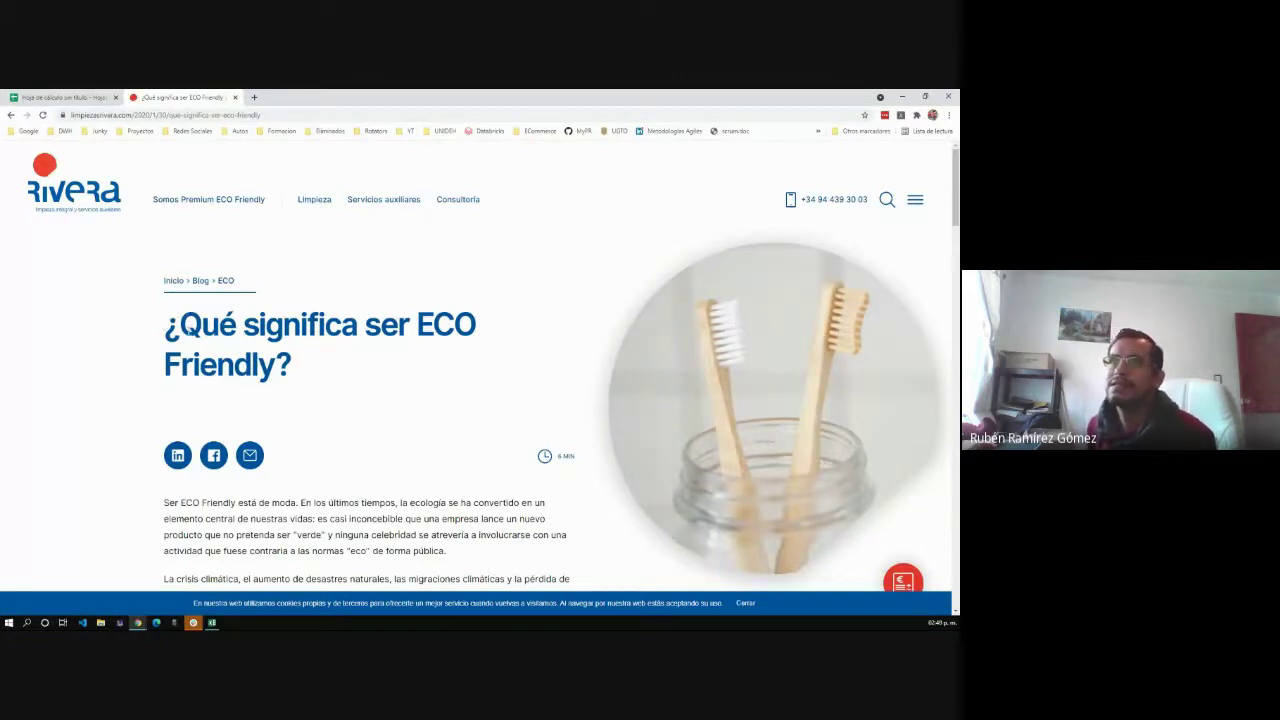
Use Ctrl+F to search the article for 'Friendly', highlighting its 12 occurrences.
{"action": "left_click_drag", "start_coordinate": [166, 316], "coordinate": [293, 370]}
{"action": "left_click", "coordinate": [335, 368]}
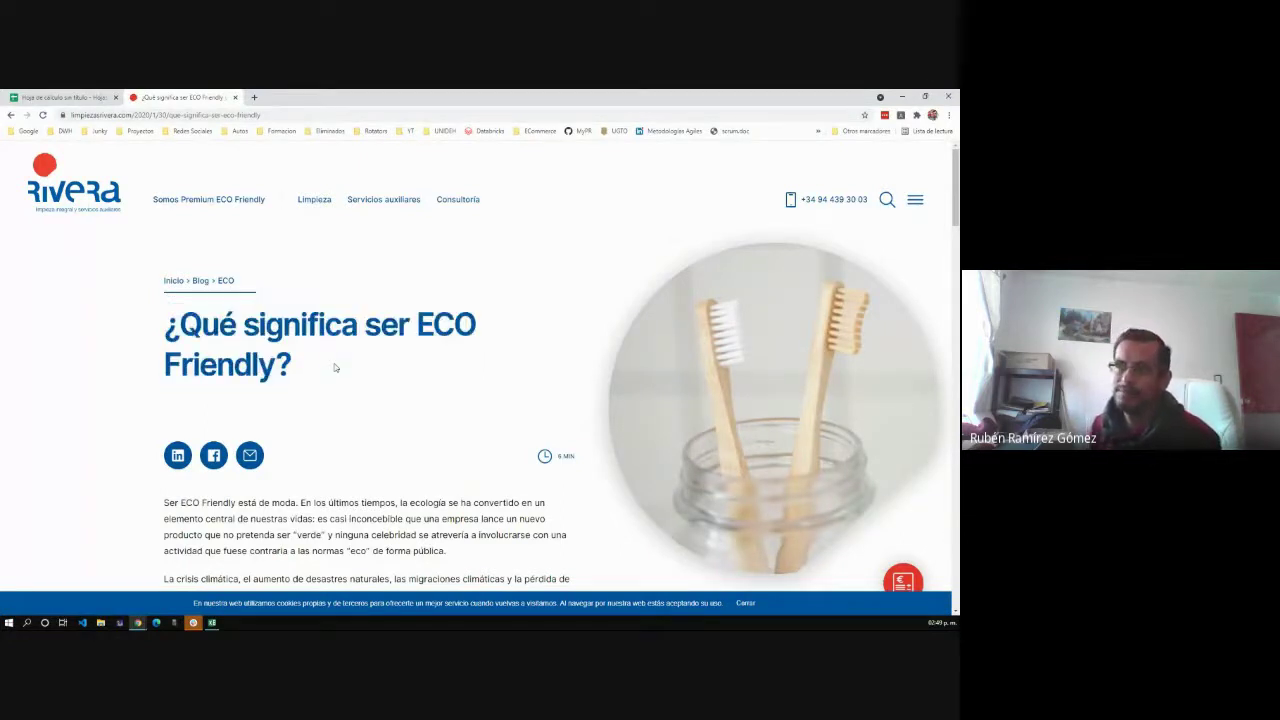
{"action": "key", "text": "ctrl+f"}
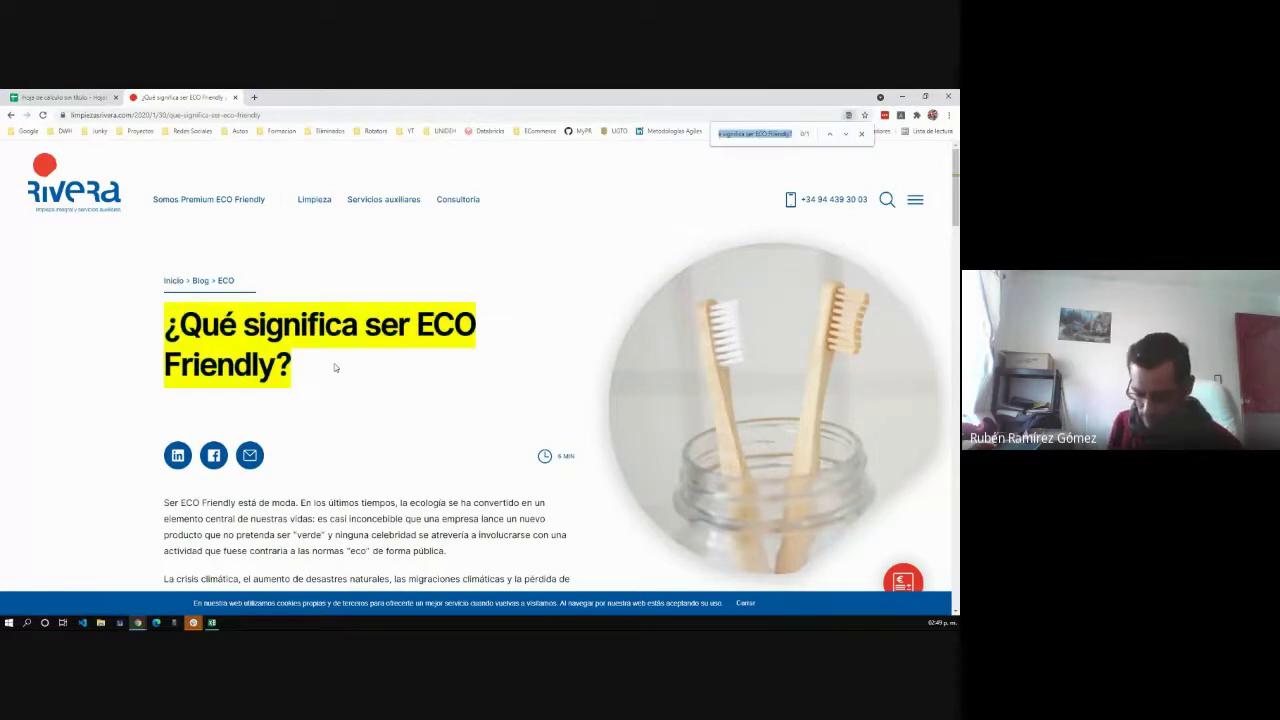
{"action": "type", "text": "ecof"}
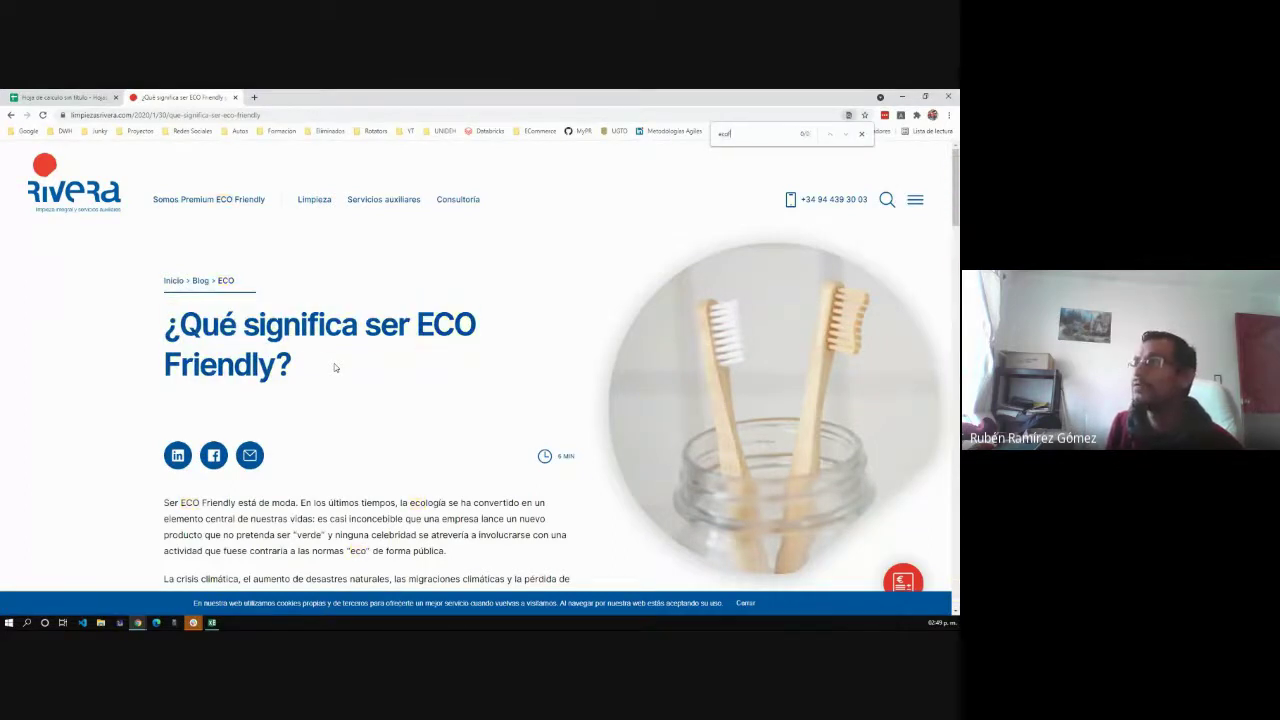
{"action": "key", "text": "BackSpace"}
{"action": "key", "text": "BackSpace"}
{"action": "key", "text": "BackSpace"}
{"action": "key", "text": "BackSpace"}
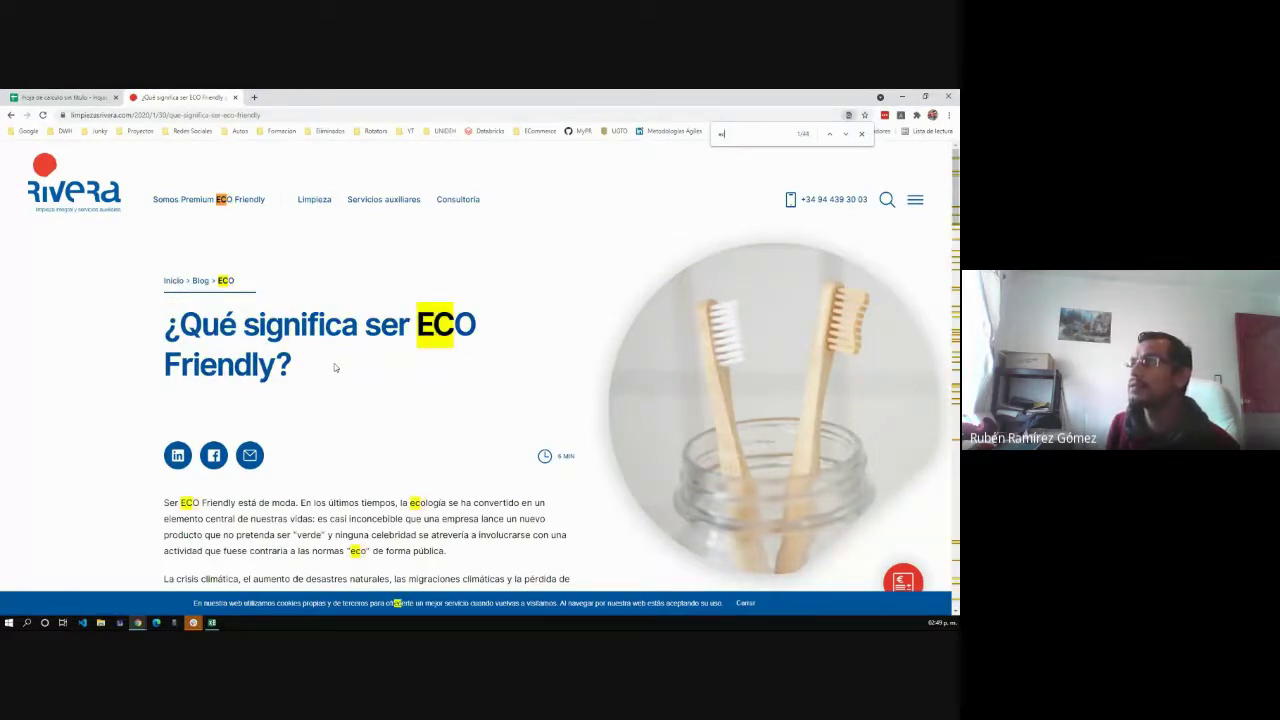
{"action": "type", "text": "Frien"}
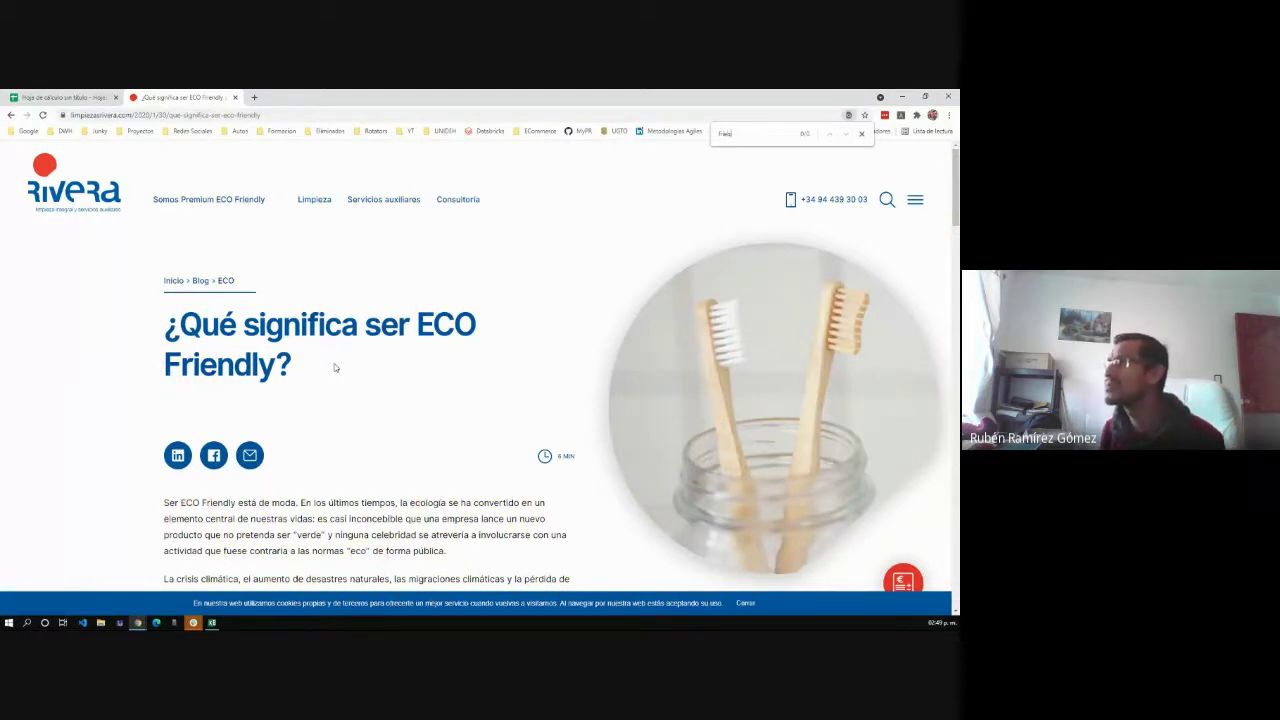
{"action": "key", "text": "BackSpace"}
{"action": "type", "text": "ly"}
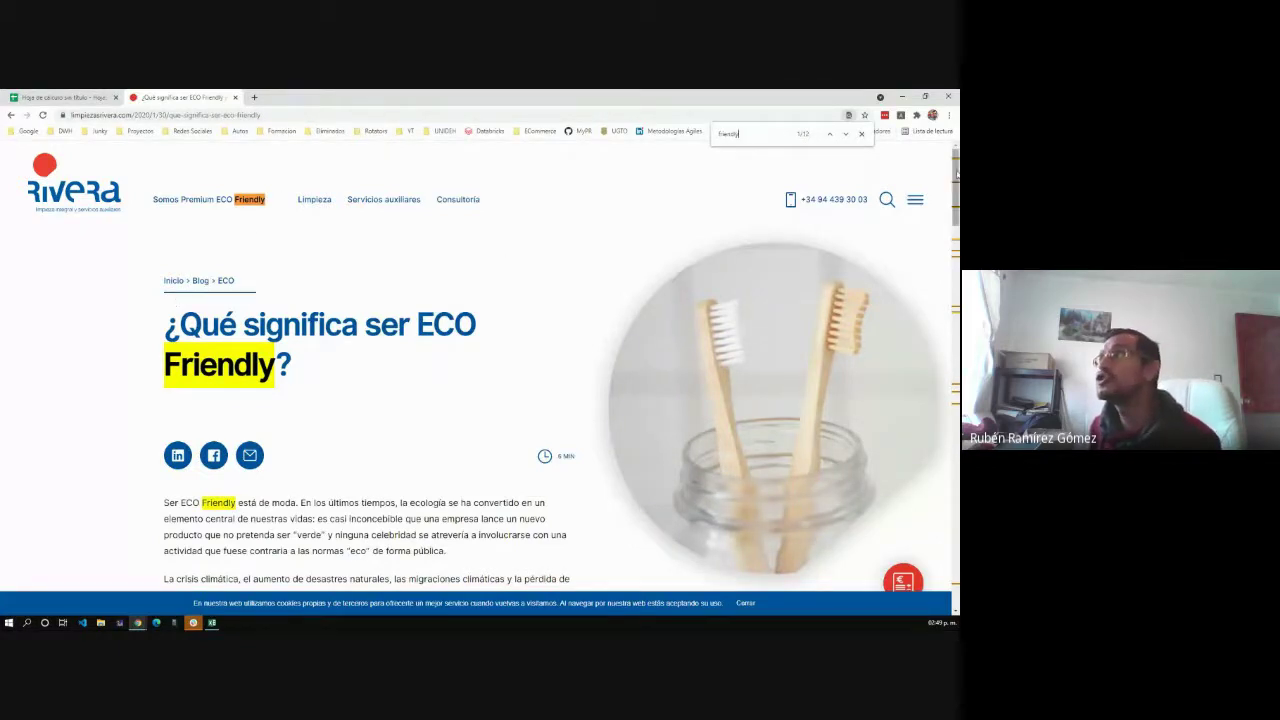
{"action": "left_click_drag", "start_coordinate": [955, 182], "coordinate": [955, 575]}
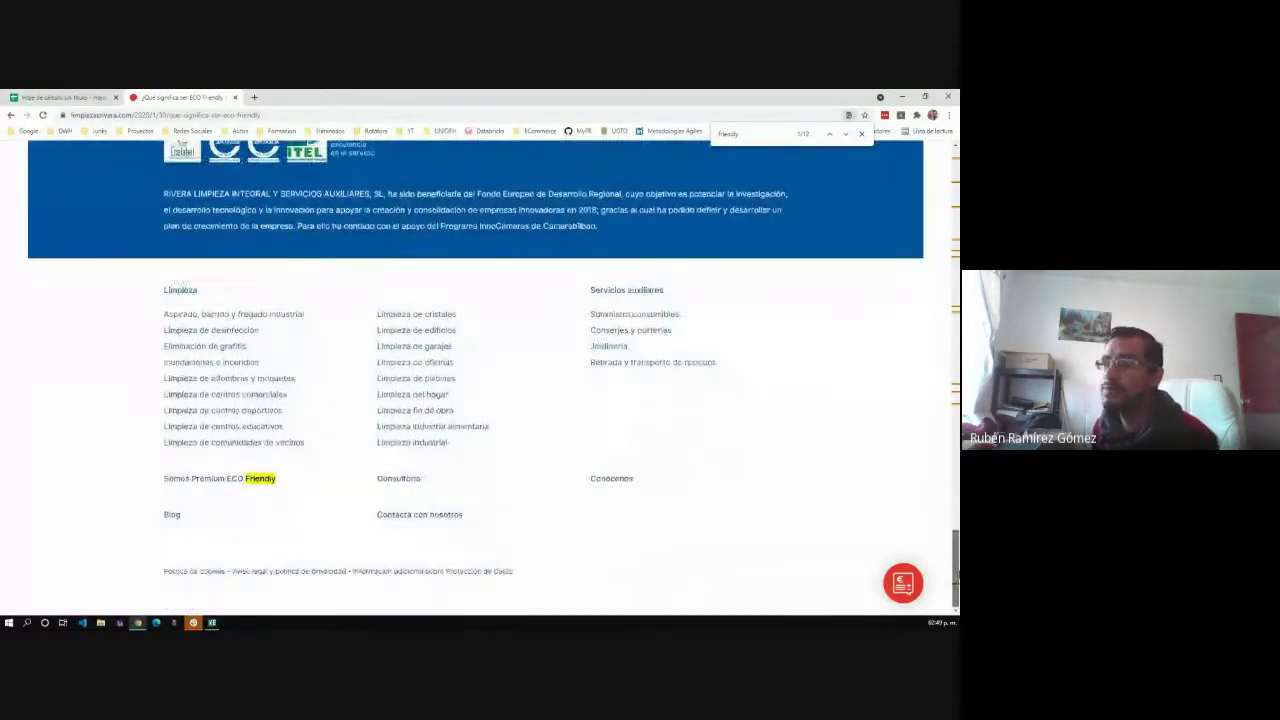
{"action": "left_click_drag", "start_coordinate": [955, 580], "coordinate": [955, 186]}
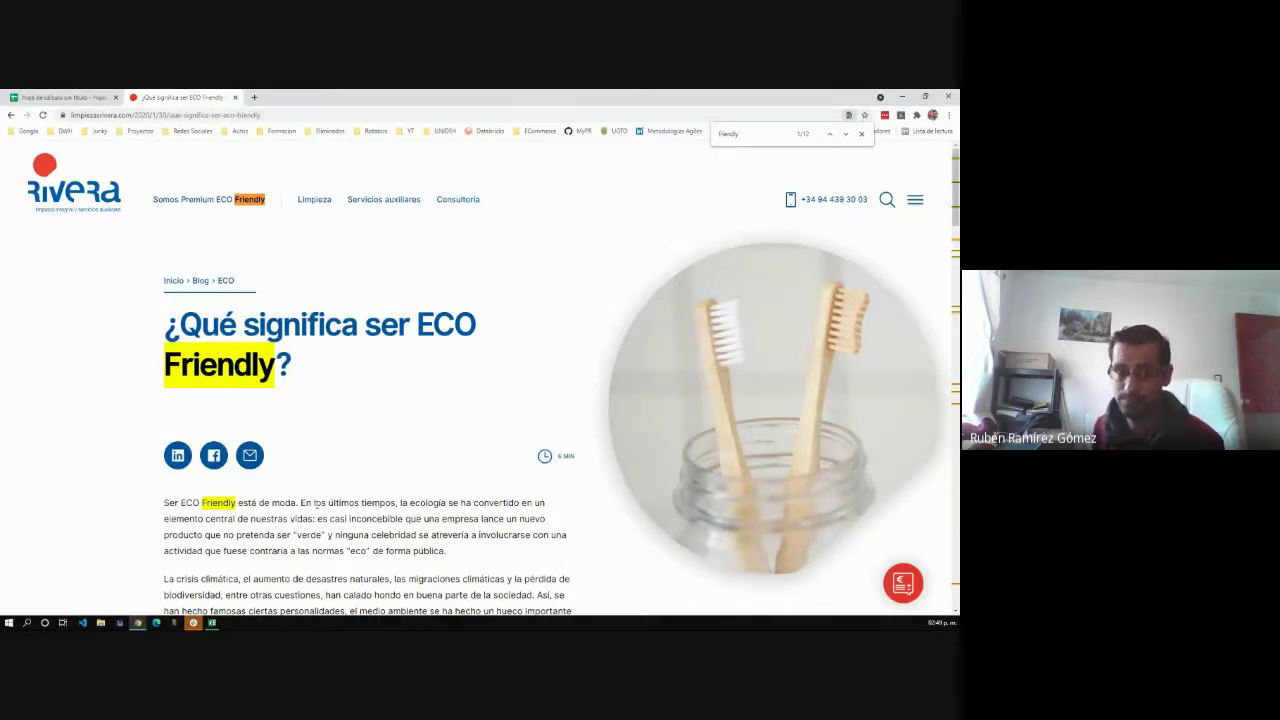
{"action": "scroll", "coordinate": [320, 510], "scroll_direction": "down", "scroll_amount": 3}
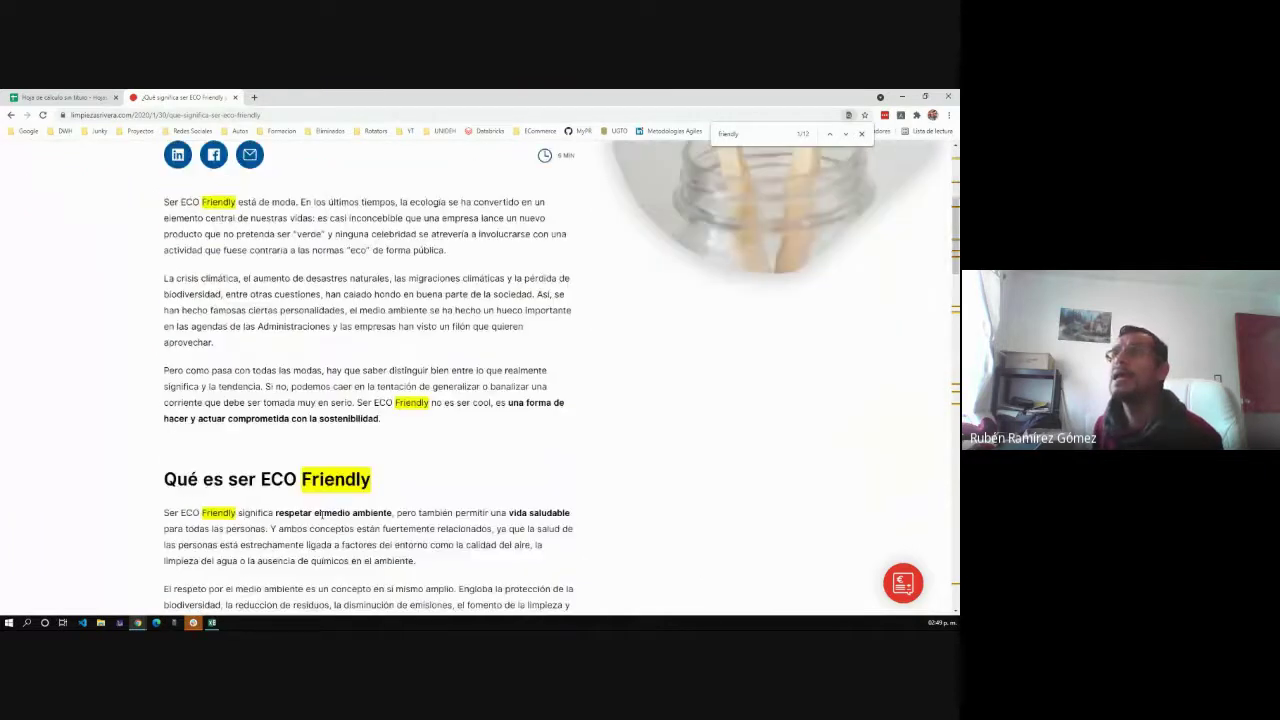
{"action": "scroll", "coordinate": [390, 380], "scroll_direction": "up", "scroll_amount": 3}
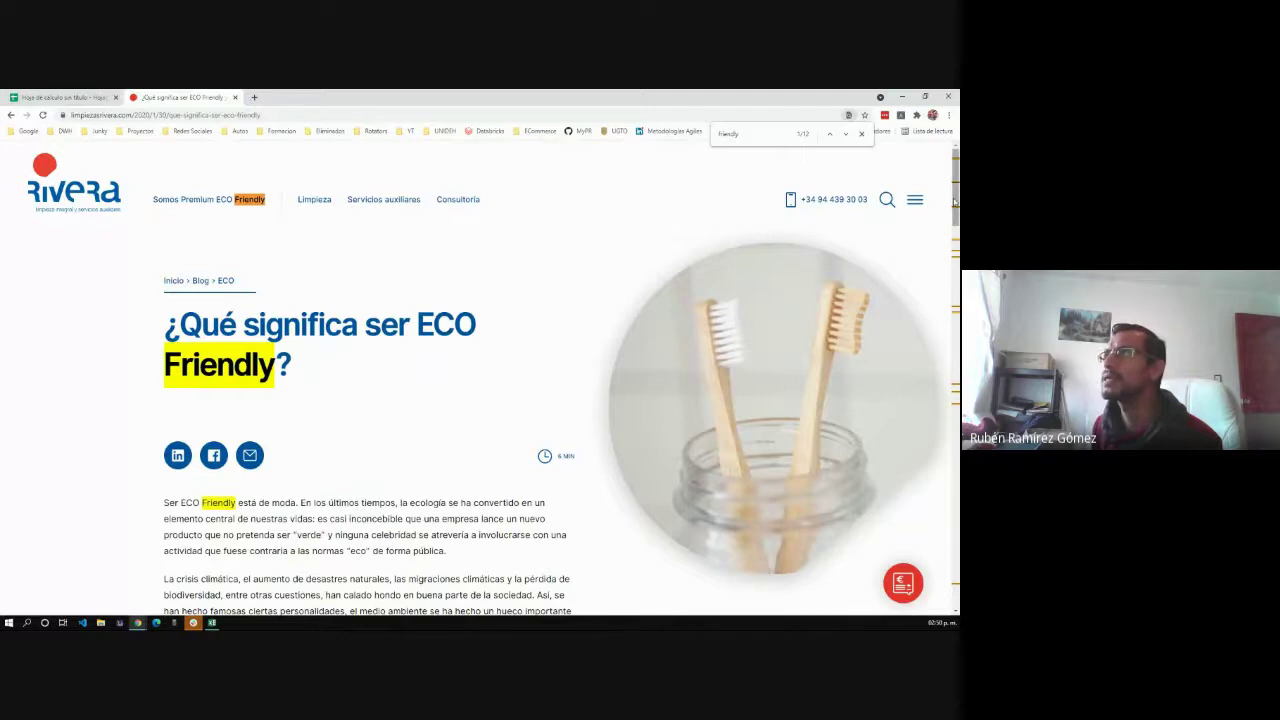
{"action": "left_click_drag", "start_coordinate": [955, 205], "coordinate": [893, 199]}
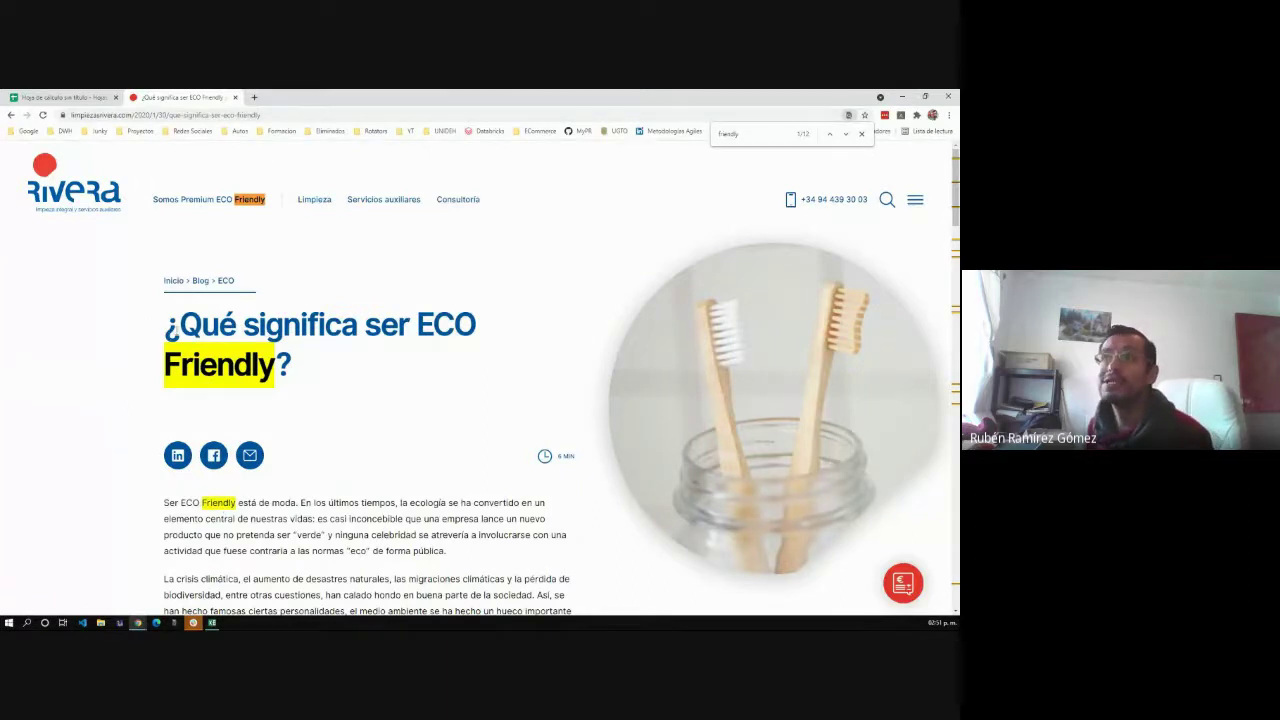
{"action": "left_click_drag", "start_coordinate": [165, 325], "coordinate": [272, 365]}
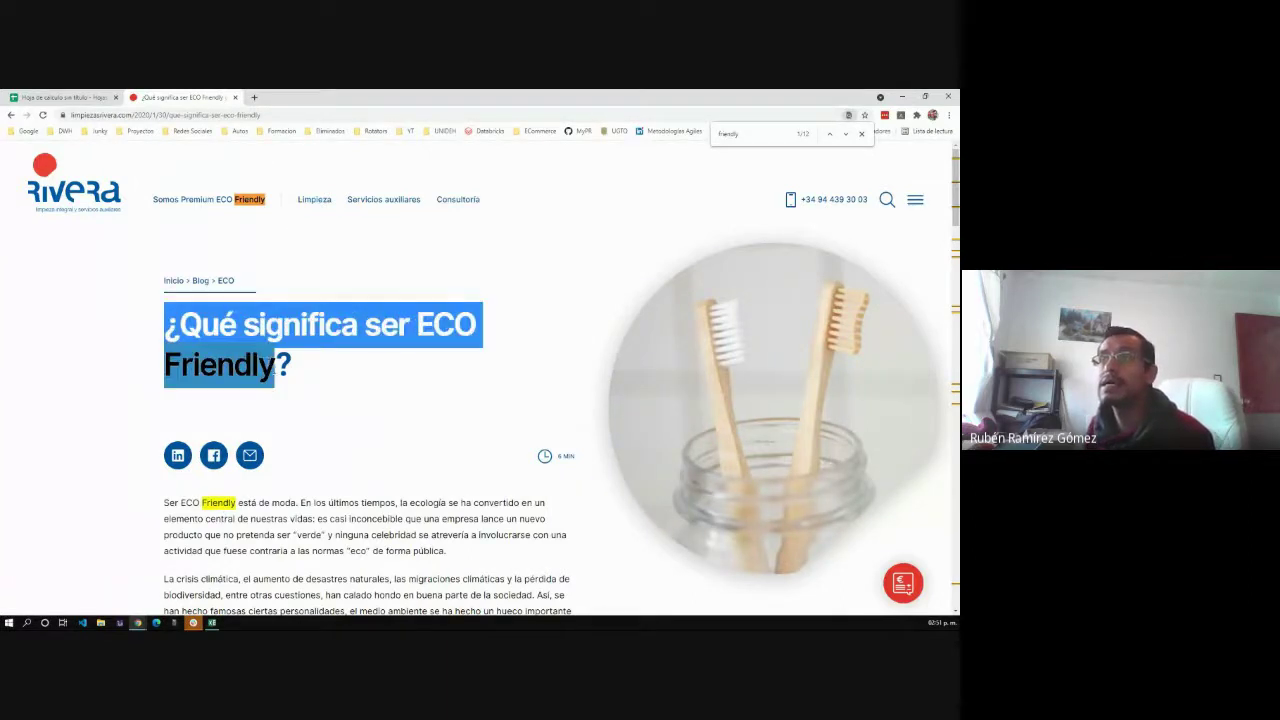
{"action": "scroll", "coordinate": [320, 430], "scroll_direction": "down", "scroll_amount": 1}
{"action": "triple_click", "coordinate": [314, 437]}
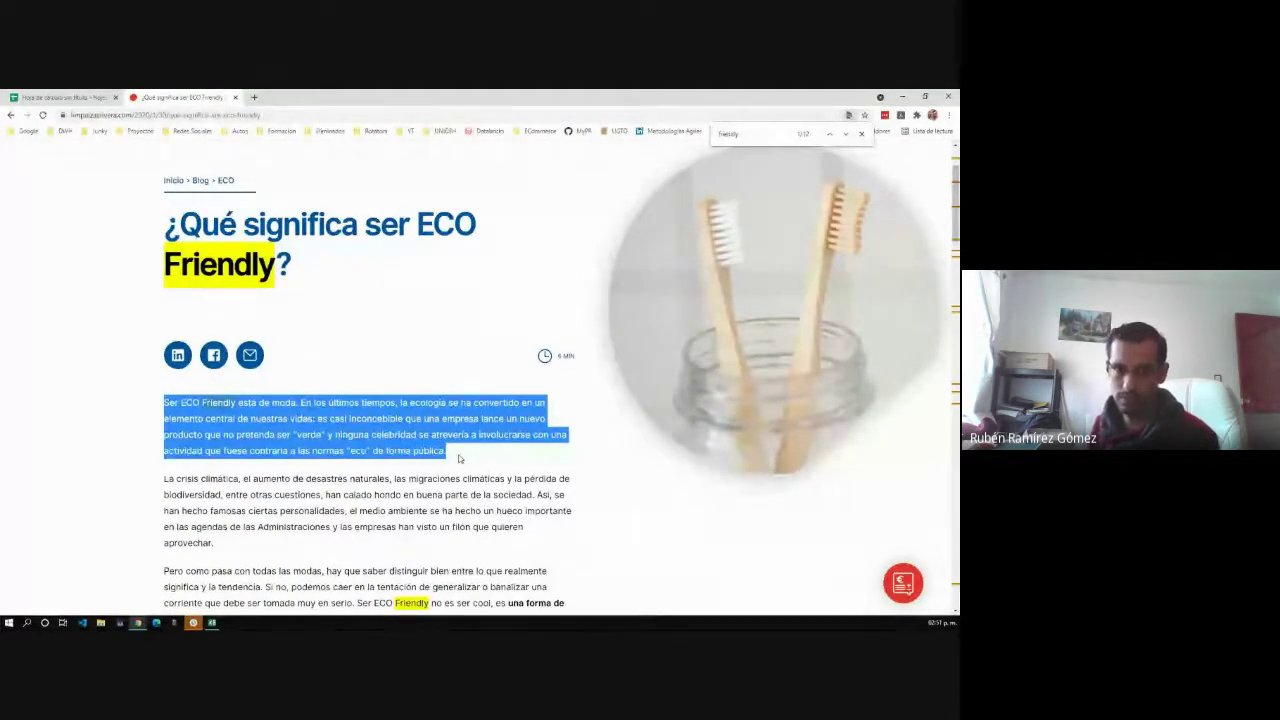
{"action": "left_click", "coordinate": [460, 458]}
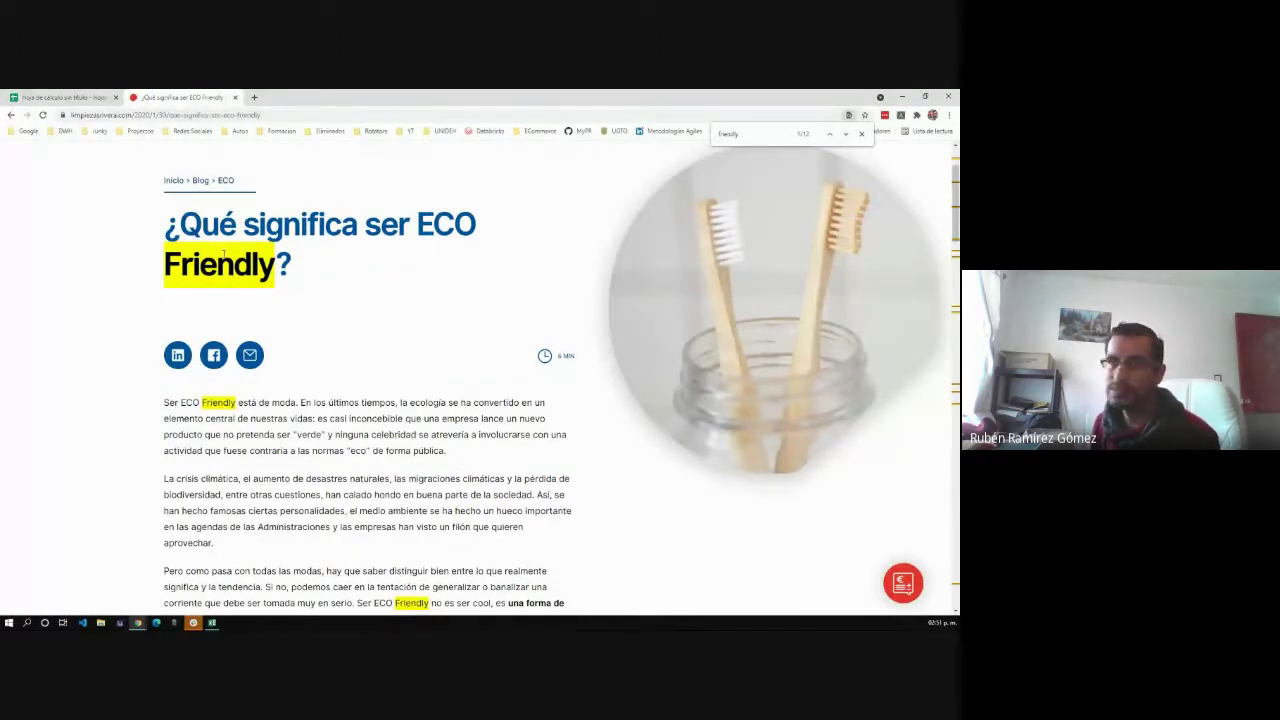
{"action": "scroll", "coordinate": [393, 390], "scroll_direction": "down", "scroll_amount": 1}
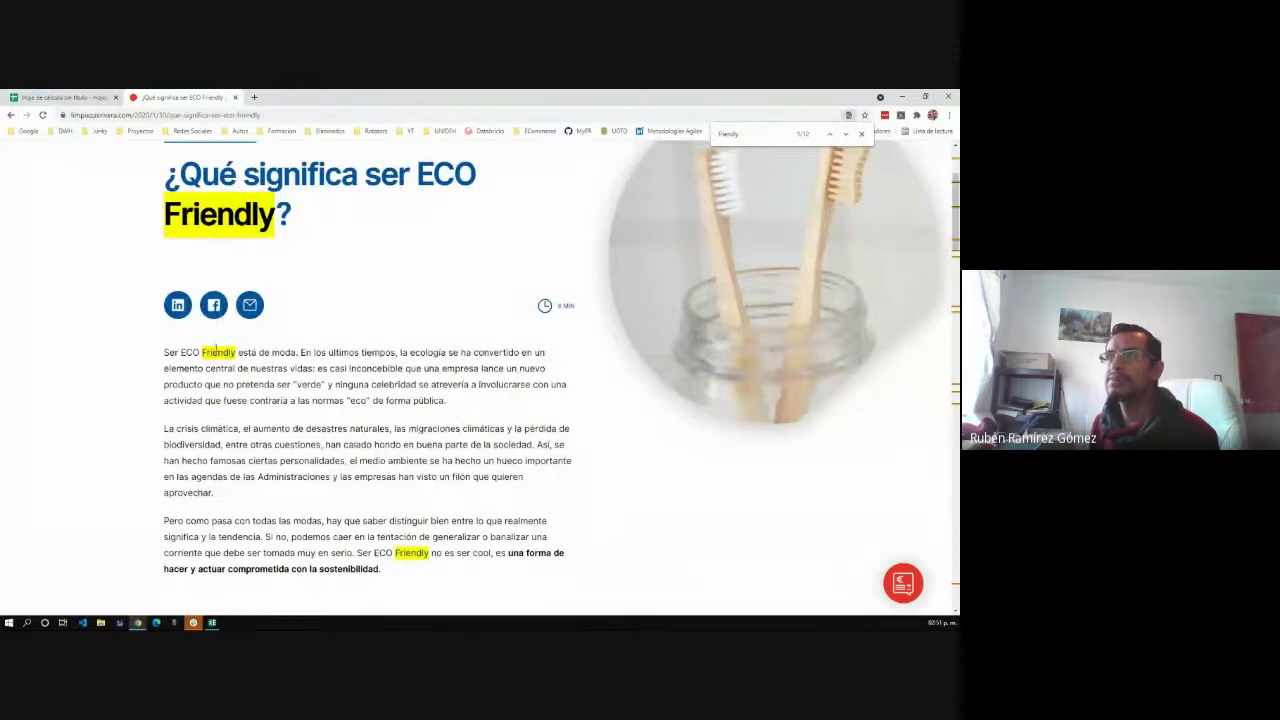
{"action": "scroll", "coordinate": [418, 533], "scroll_direction": "down", "scroll_amount": 2}
{"action": "scroll", "coordinate": [418, 533], "scroll_direction": "down", "scroll_amount": 4}
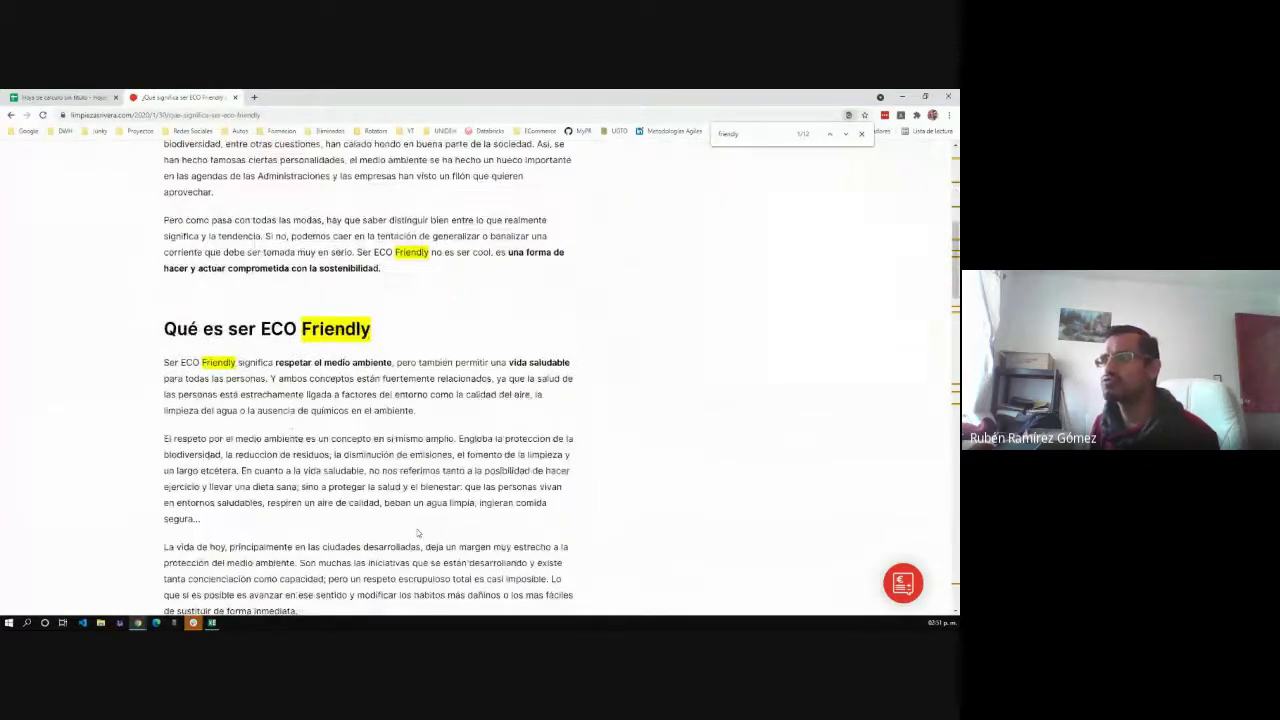
{"action": "scroll", "coordinate": [227, 378], "scroll_direction": "down", "scroll_amount": 2}
{"action": "scroll", "coordinate": [260, 440], "scroll_direction": "up", "scroll_amount": 2}
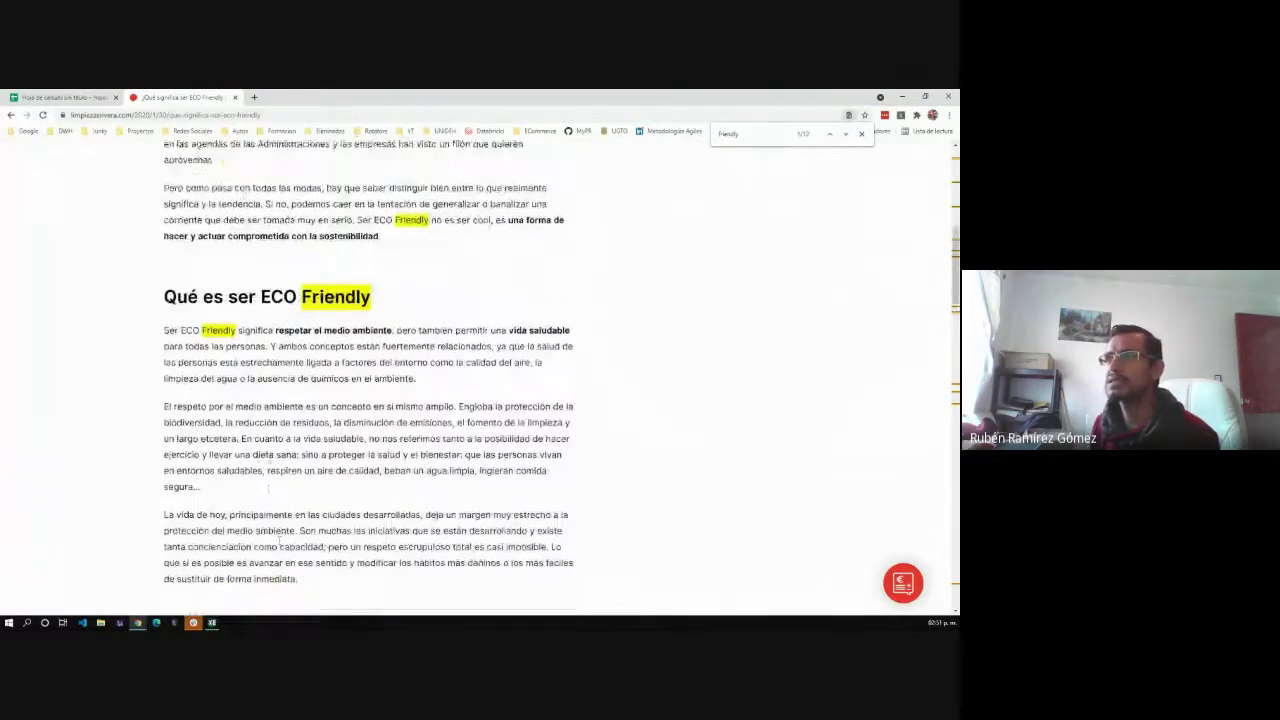
{"action": "scroll", "coordinate": [294, 510], "scroll_direction": "down", "scroll_amount": 2}
{"action": "scroll", "coordinate": [294, 510], "scroll_direction": "down", "scroll_amount": 6}
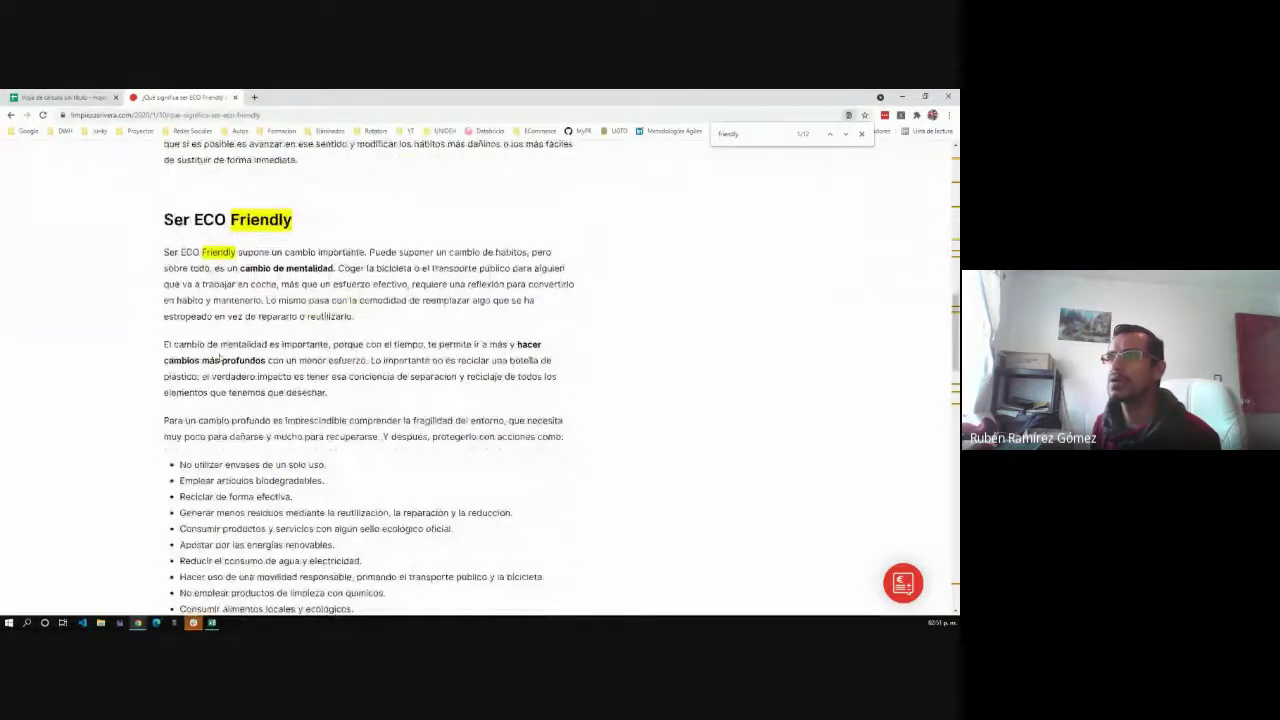
{"action": "scroll", "coordinate": [338, 530], "scroll_direction": "down", "scroll_amount": 2}
{"action": "scroll", "coordinate": [338, 530], "scroll_direction": "down", "scroll_amount": 5}
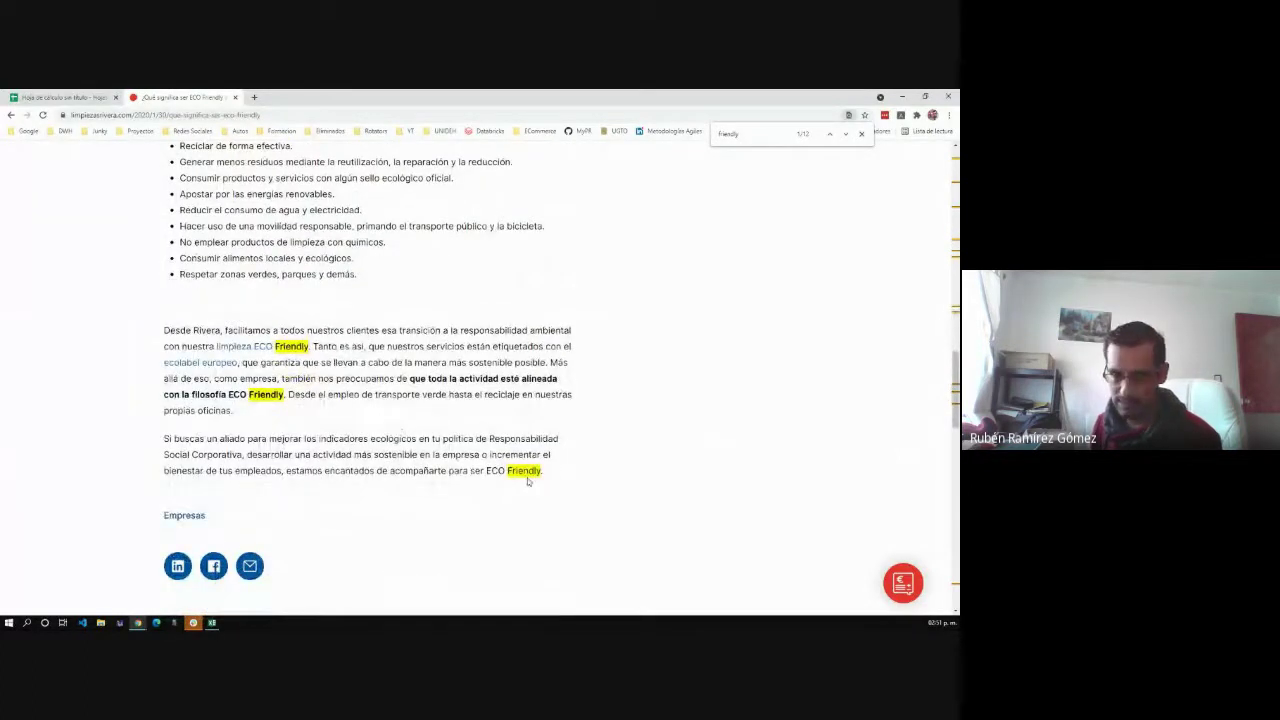
{"action": "left_click_drag", "start_coordinate": [956, 436], "coordinate": [955, 212]}
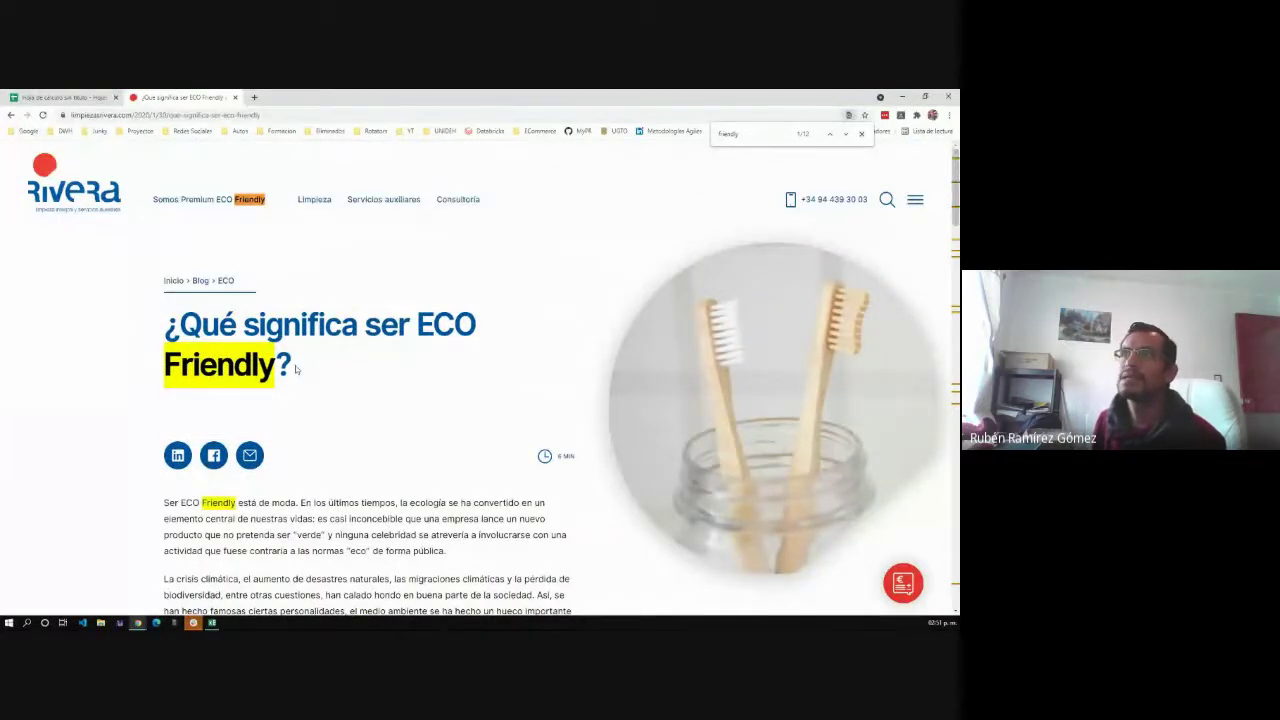
{"action": "left_click_drag", "start_coordinate": [296, 370], "coordinate": [171, 333]}
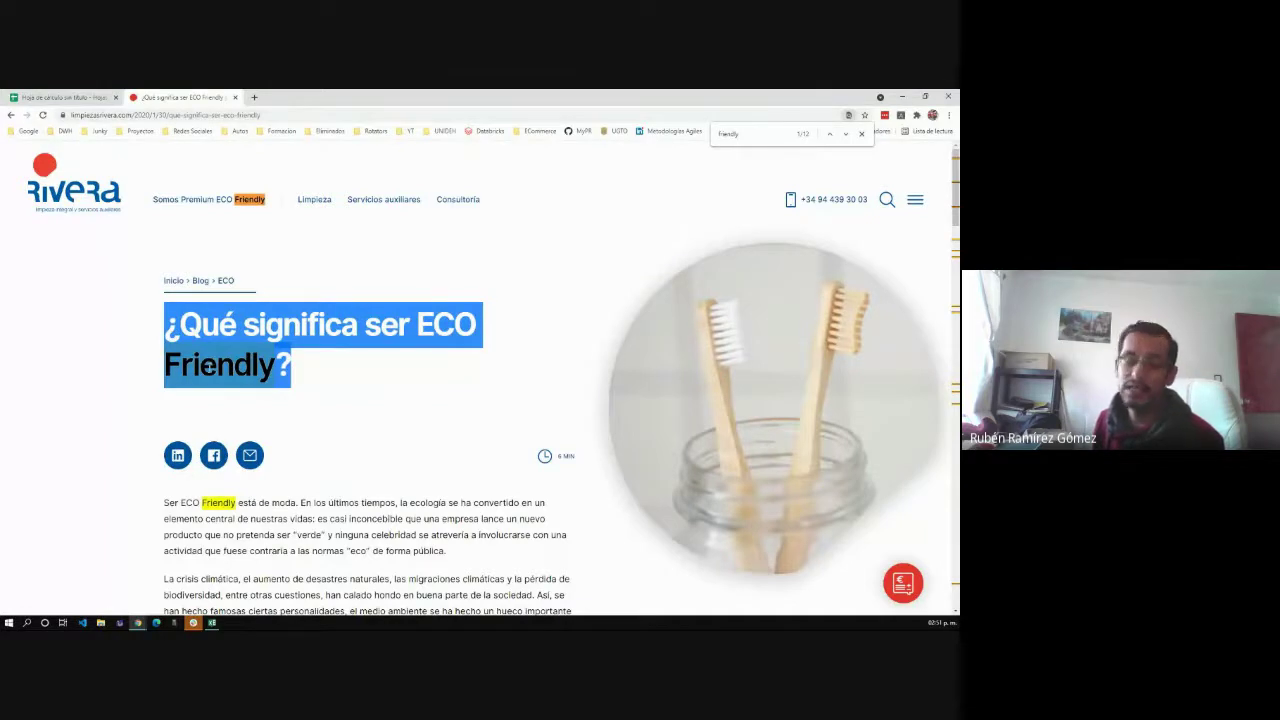
{"action": "left_click", "coordinate": [211, 365]}
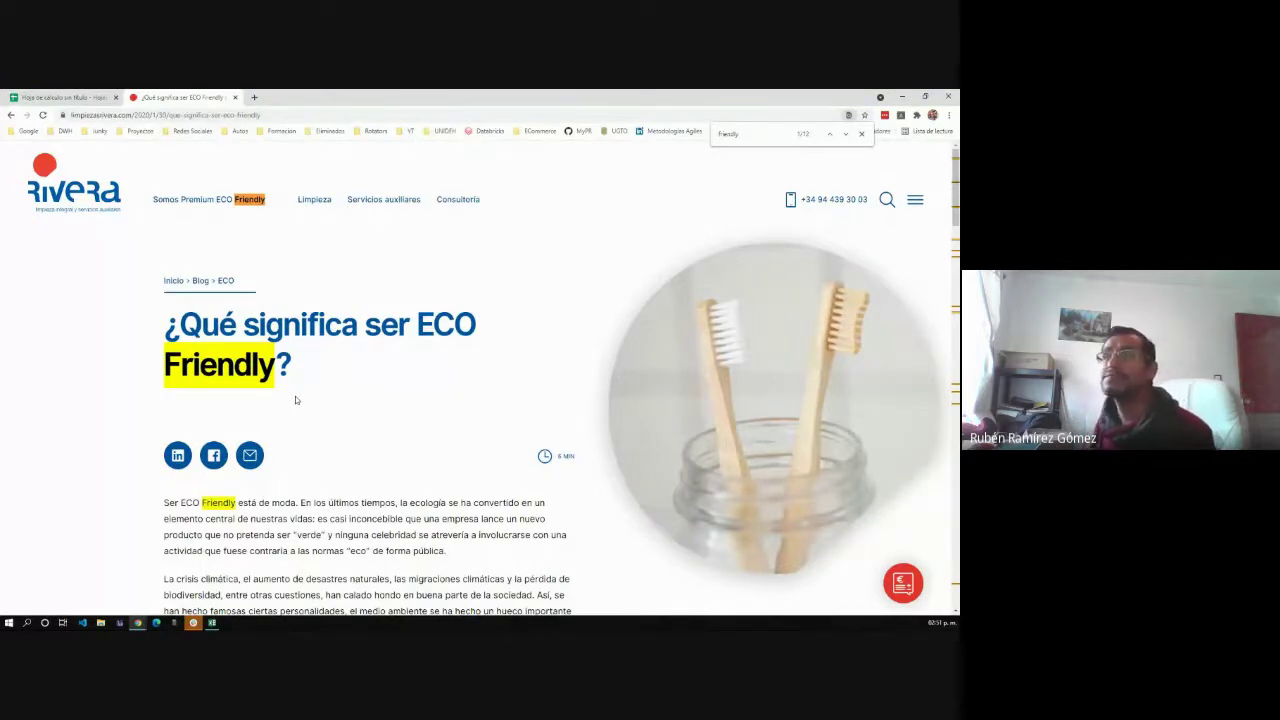
{"action": "left_click_drag", "start_coordinate": [275, 366], "coordinate": [161, 371]}
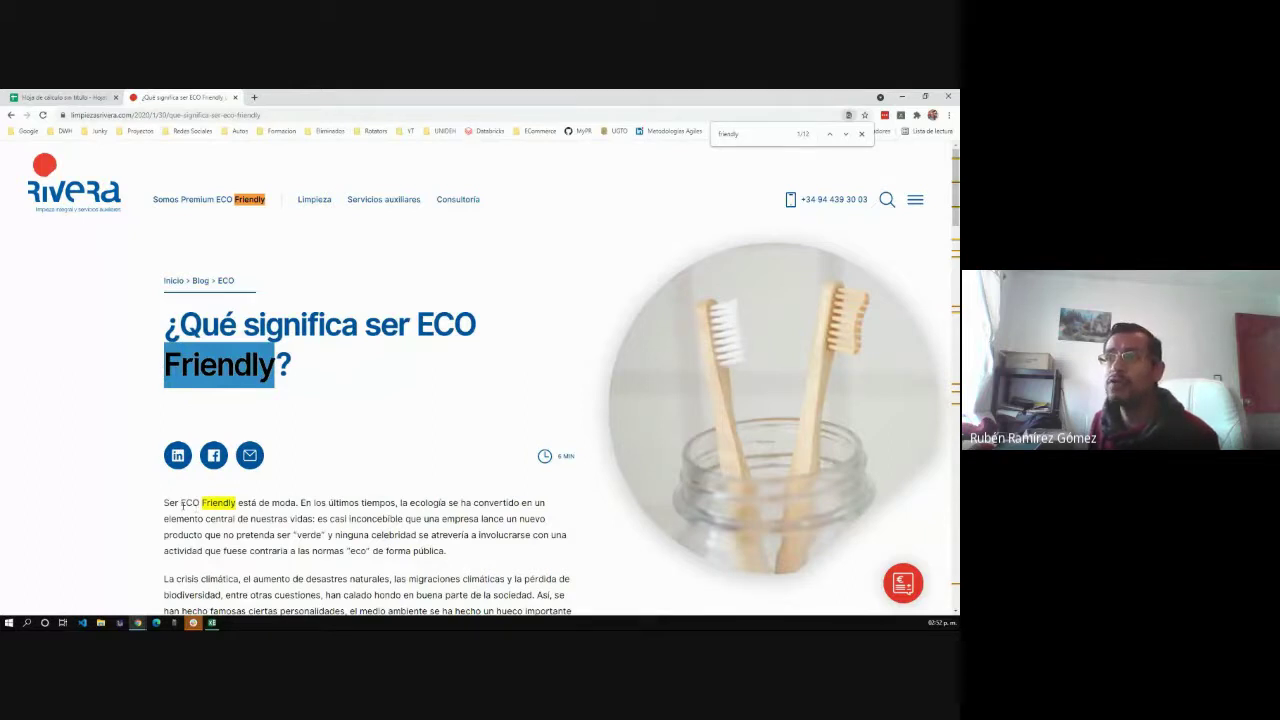
{"action": "left_click_drag", "start_coordinate": [181, 504], "coordinate": [299, 575]}
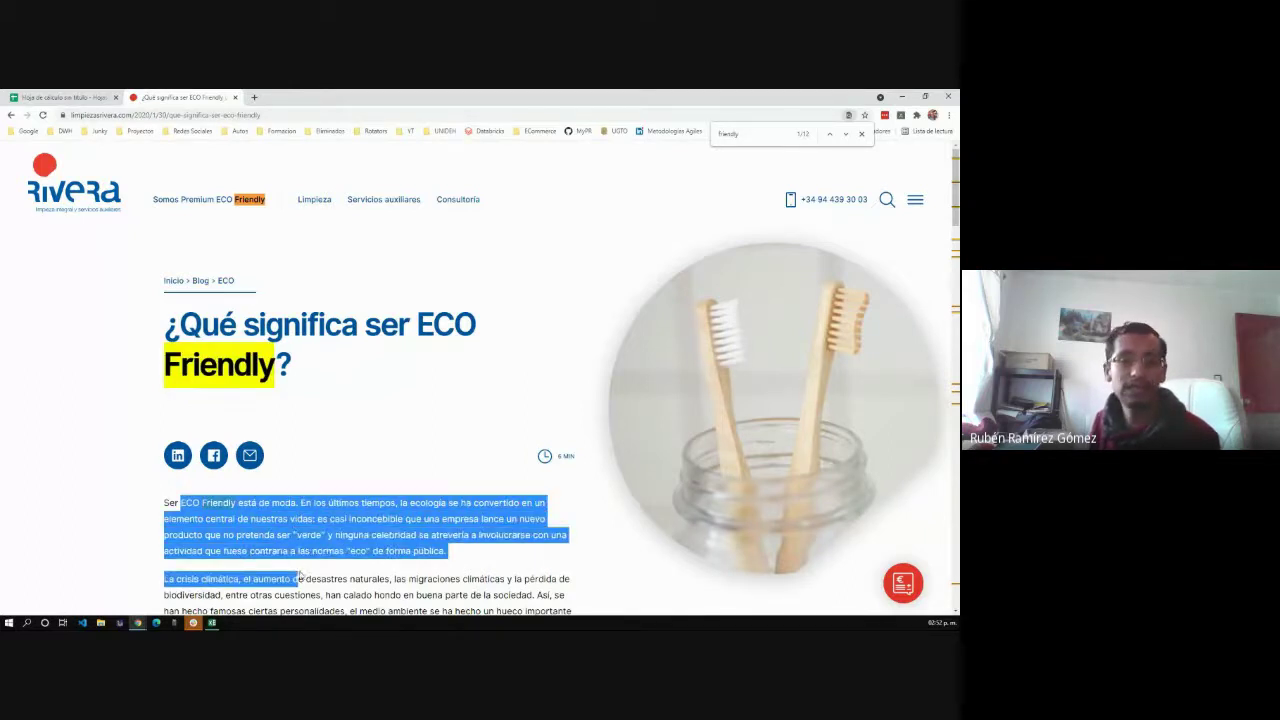
{"action": "left_click", "coordinate": [312, 555]}
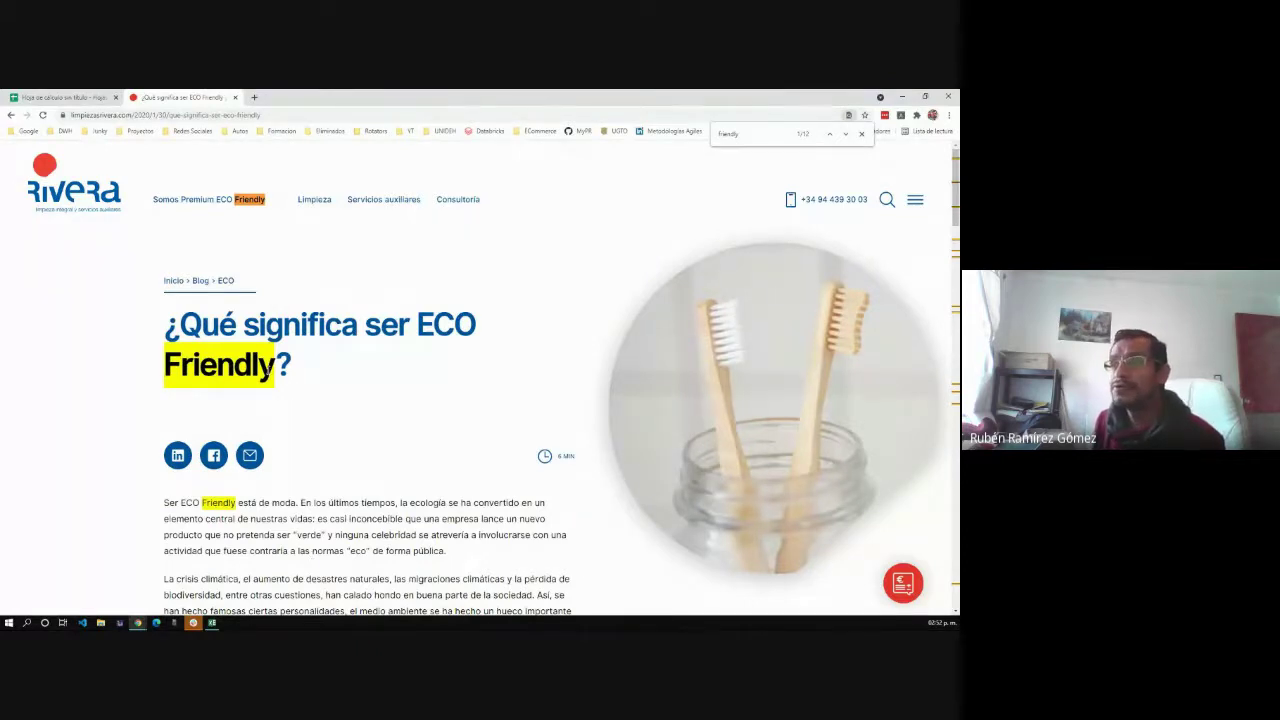
Open DevTools on the article by choosing Inspeccionar from the page title's context menu.
{"action": "right_click", "coordinate": [270, 369]}
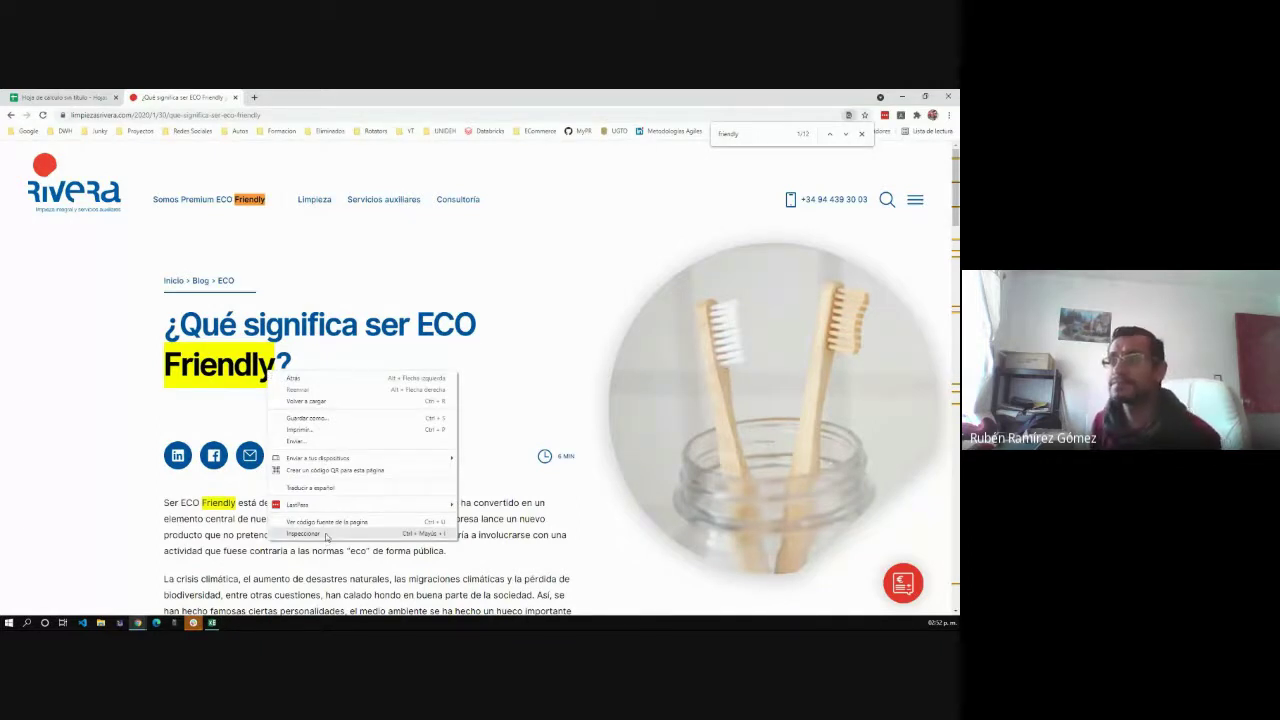
{"action": "left_click", "coordinate": [213, 352]}
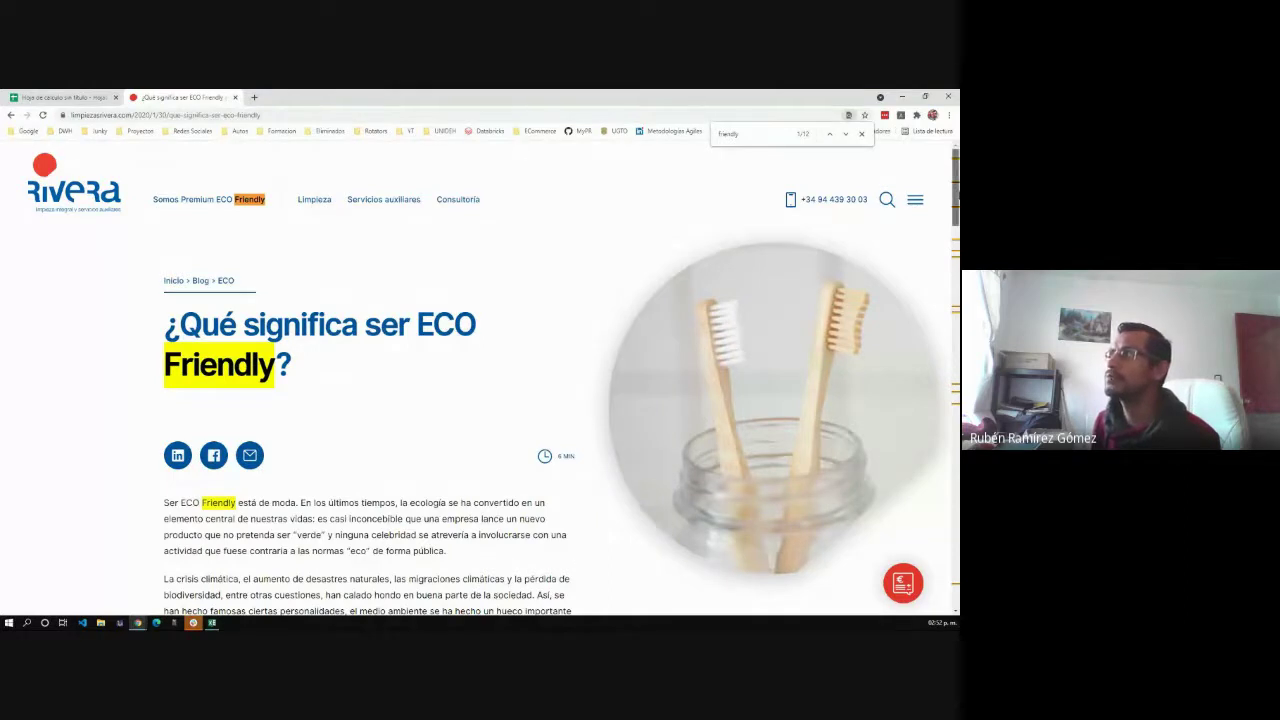
{"action": "left_click_drag", "start_coordinate": [955, 200], "coordinate": [955, 209]}
{"action": "scroll", "coordinate": [235, 380], "scroll_direction": "up", "scroll_amount": 15}
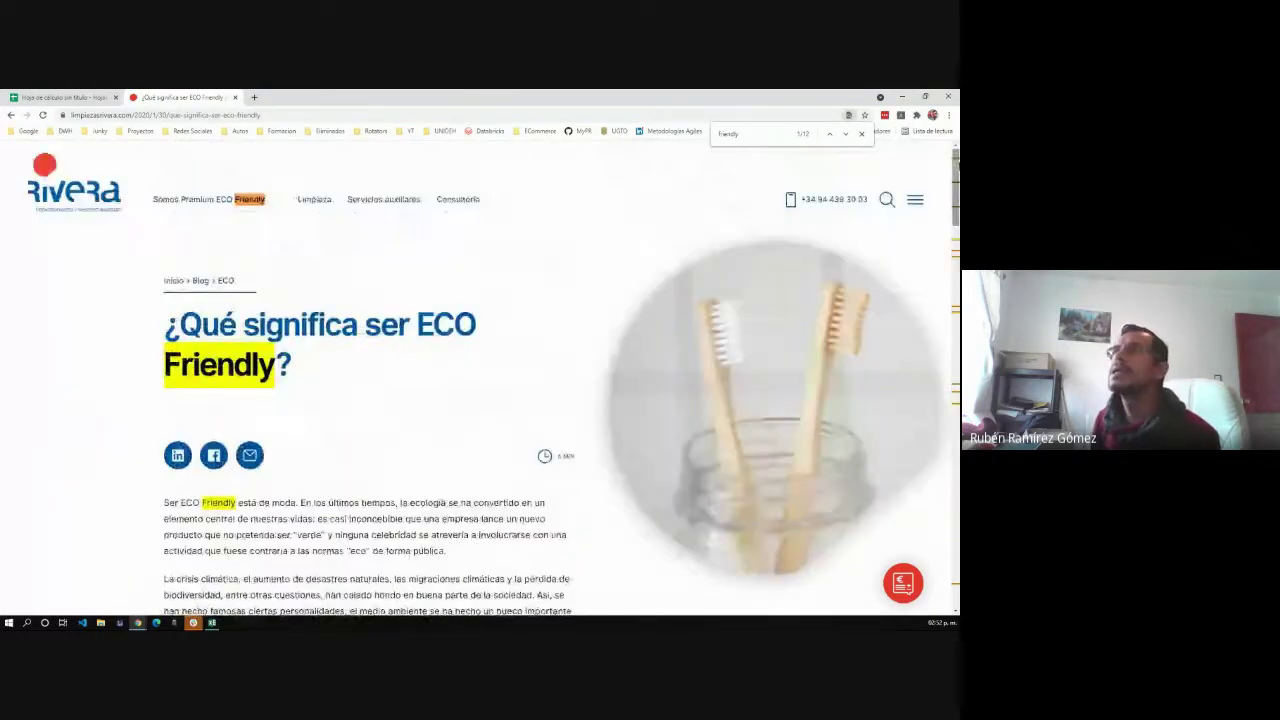
{"action": "right_click", "coordinate": [233, 378]}
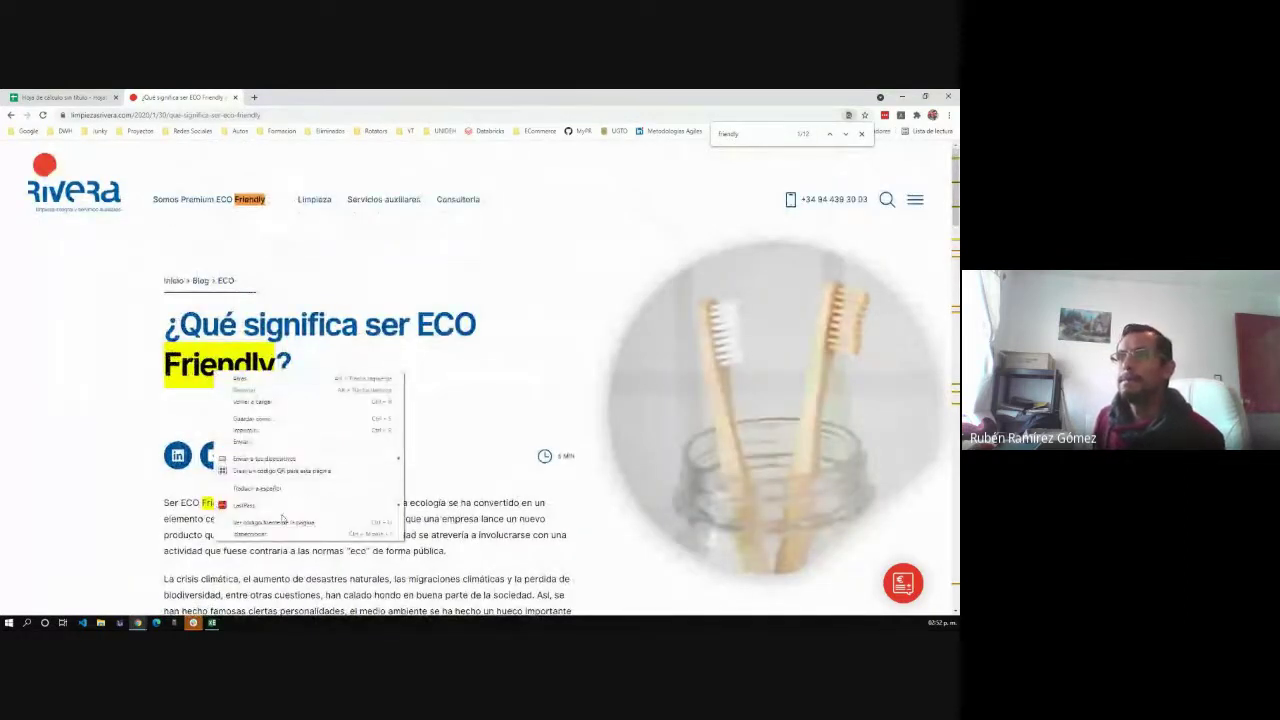
{"action": "left_click", "coordinate": [287, 535]}
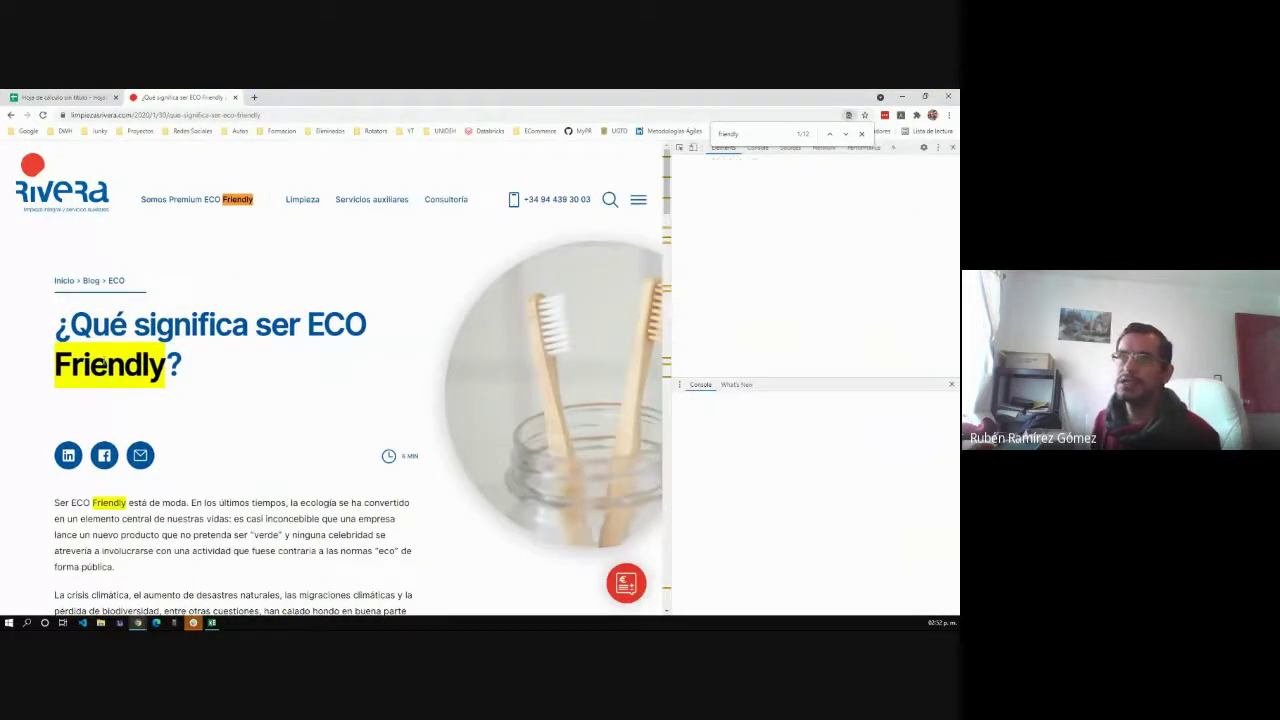
Inspect the title to locate its h1 'hero__title' element in the Elements tree.
{"action": "right_click", "coordinate": [89, 367]}
{"action": "left_click", "coordinate": [125, 526]}
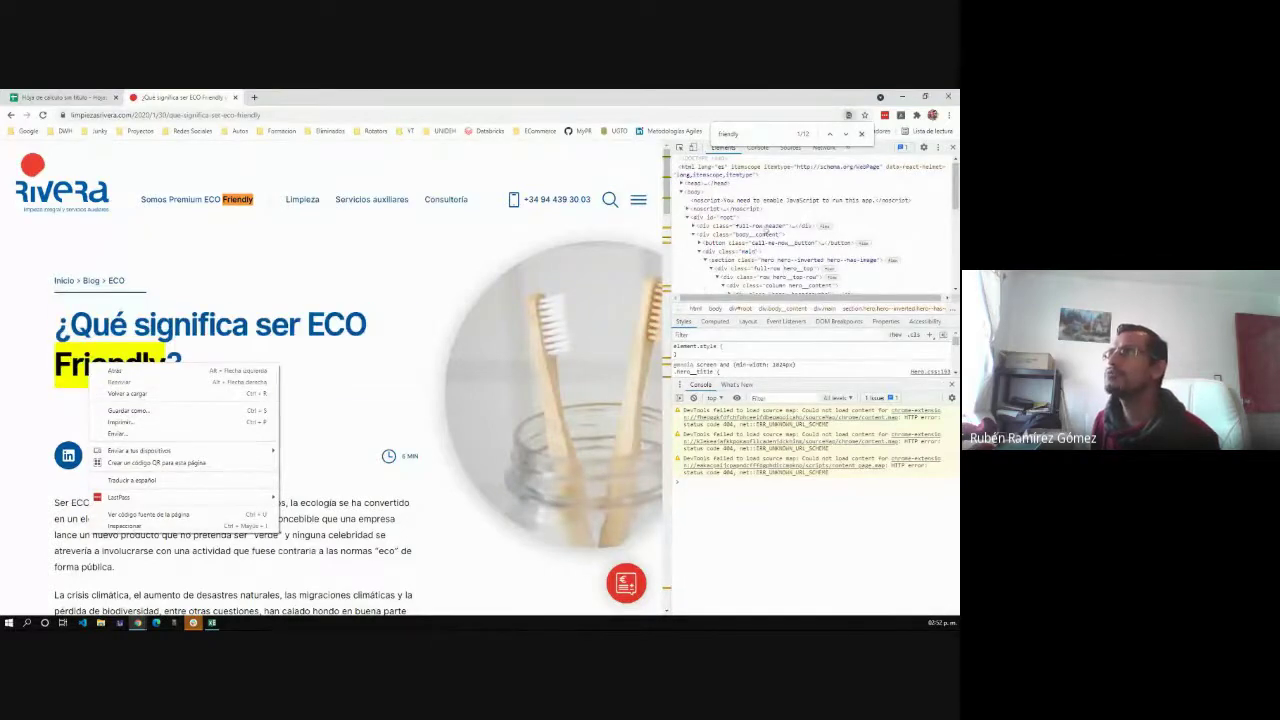
{"action": "left_click", "coordinate": [404, 332]}
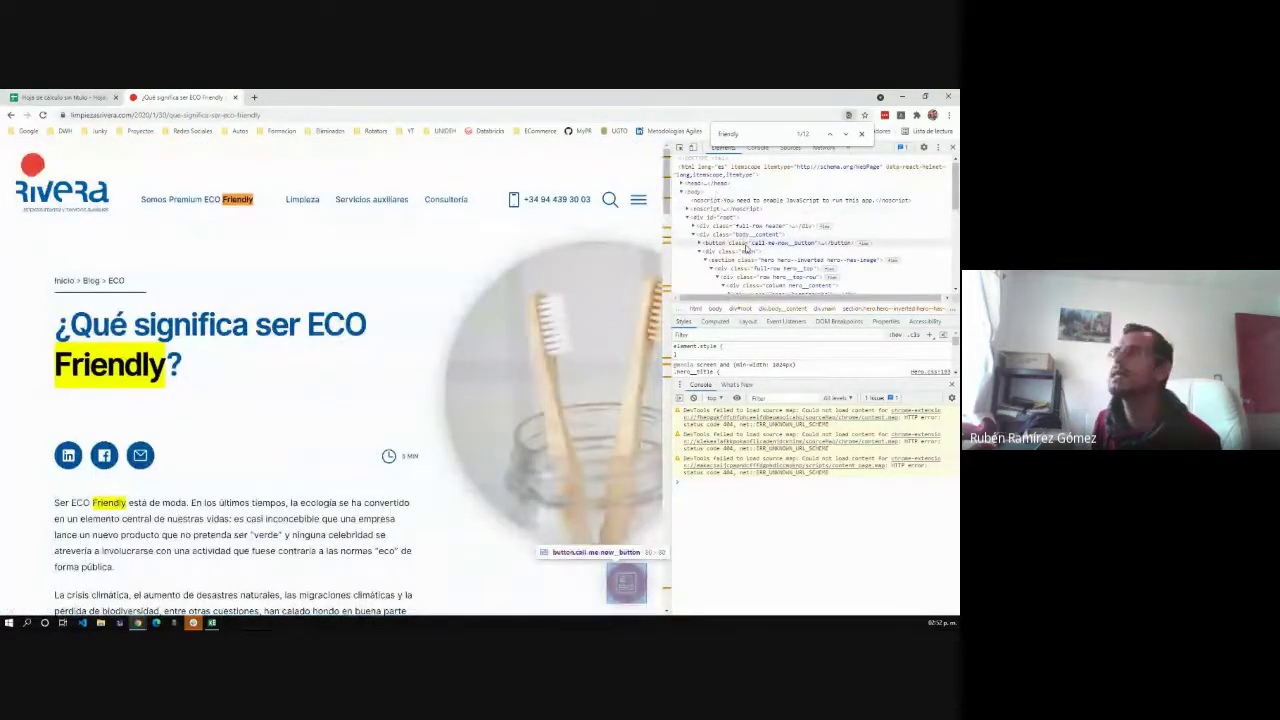
{"action": "scroll", "coordinate": [755, 270], "scroll_direction": "down", "scroll_amount": 3}
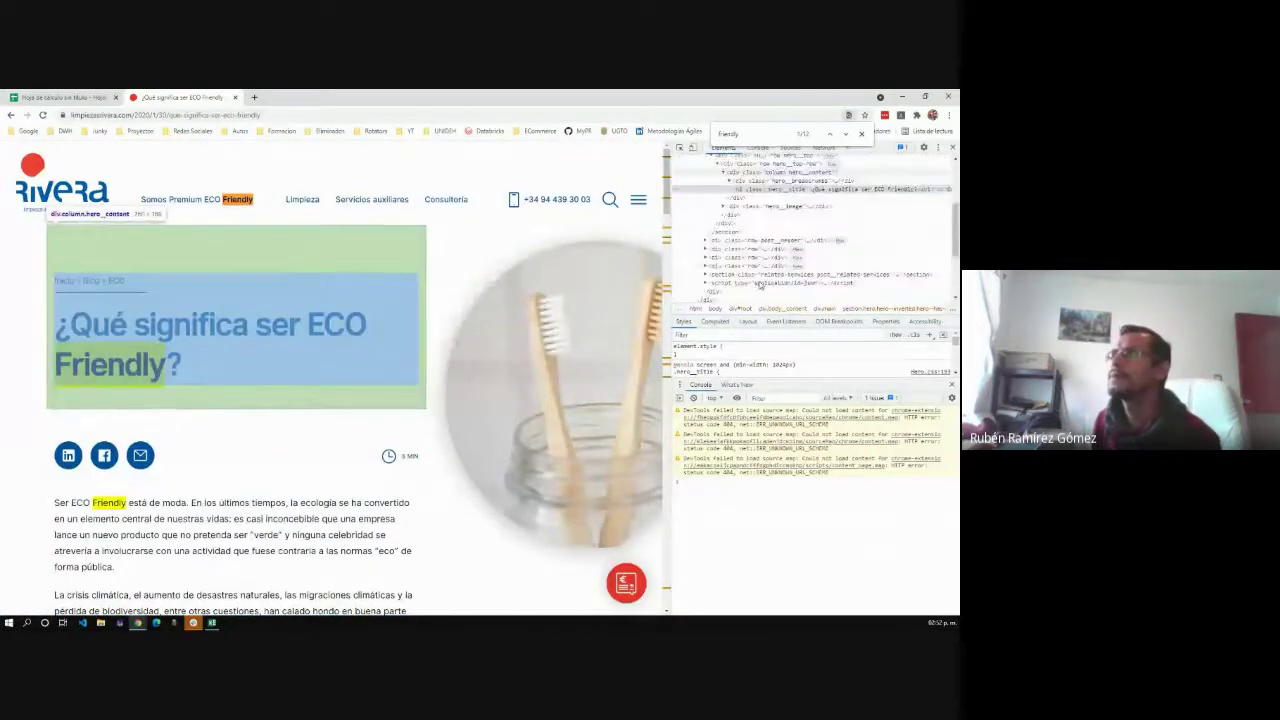
{"action": "scroll", "coordinate": [760, 270], "scroll_direction": "up", "scroll_amount": 1}
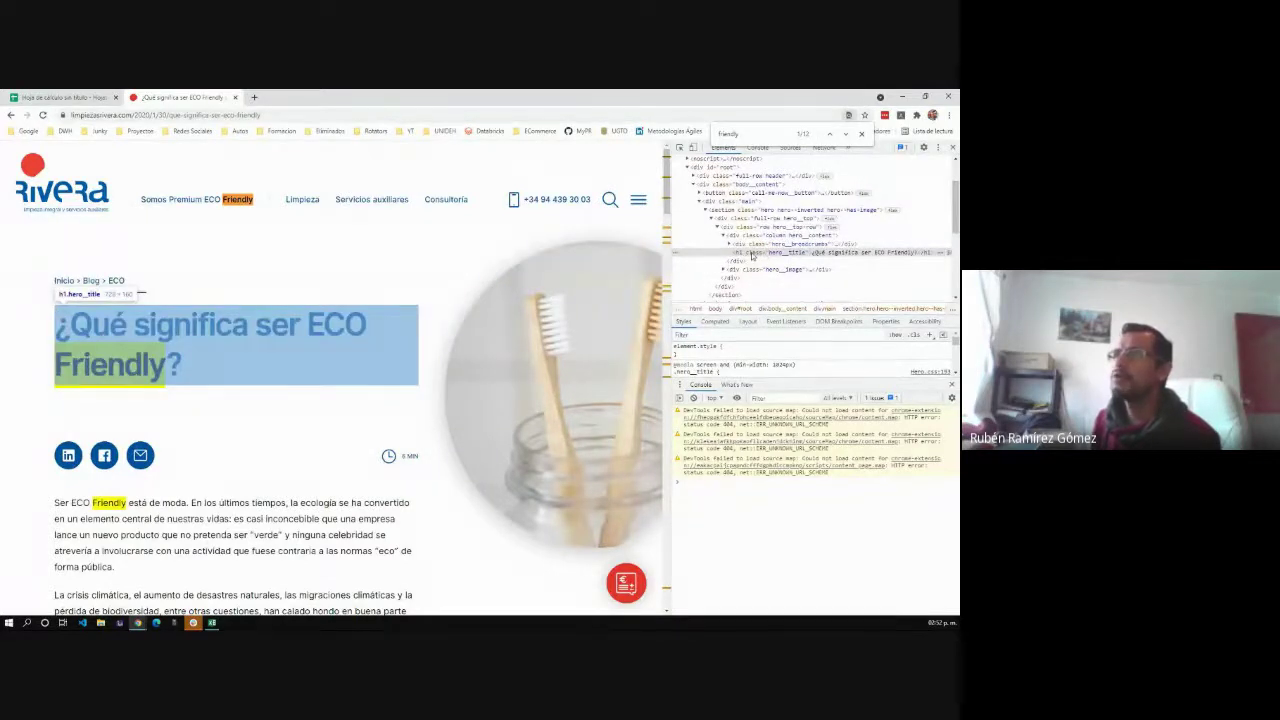
{"action": "scroll", "coordinate": [751, 252], "scroll_direction": "down", "scroll_amount": 1}
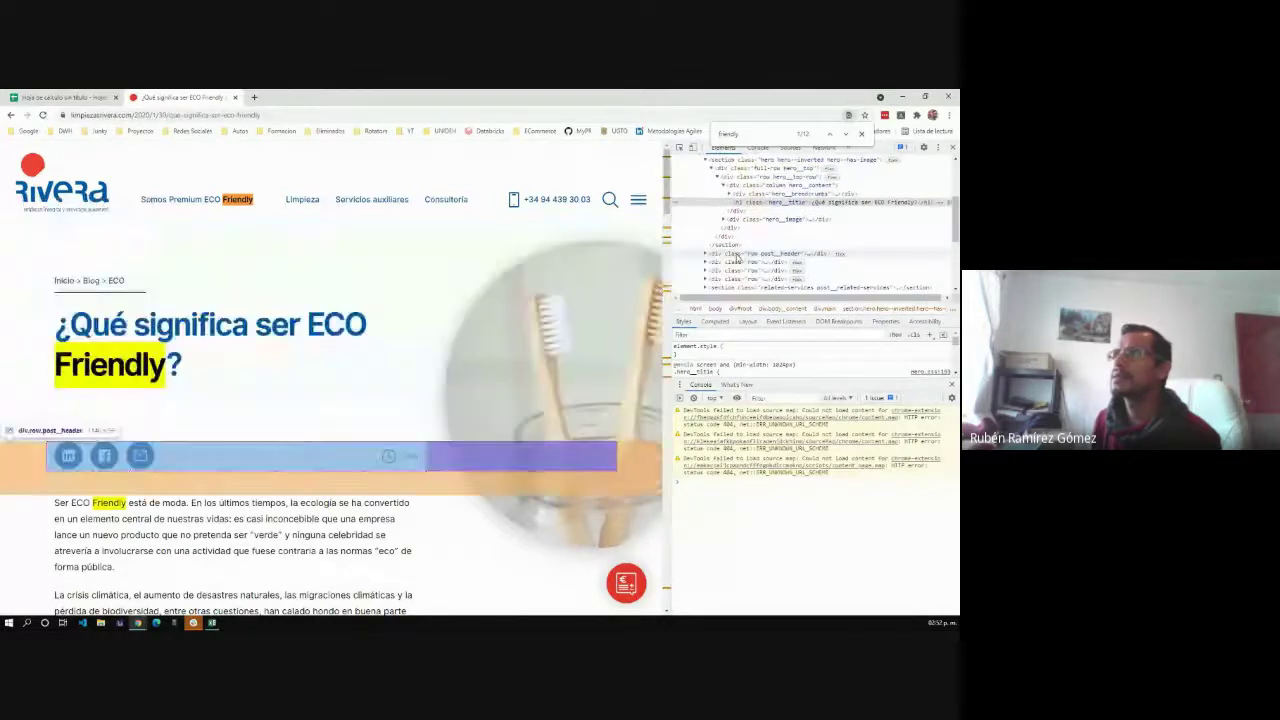
{"action": "scroll", "coordinate": [741, 262], "scroll_direction": "down", "scroll_amount": 1}
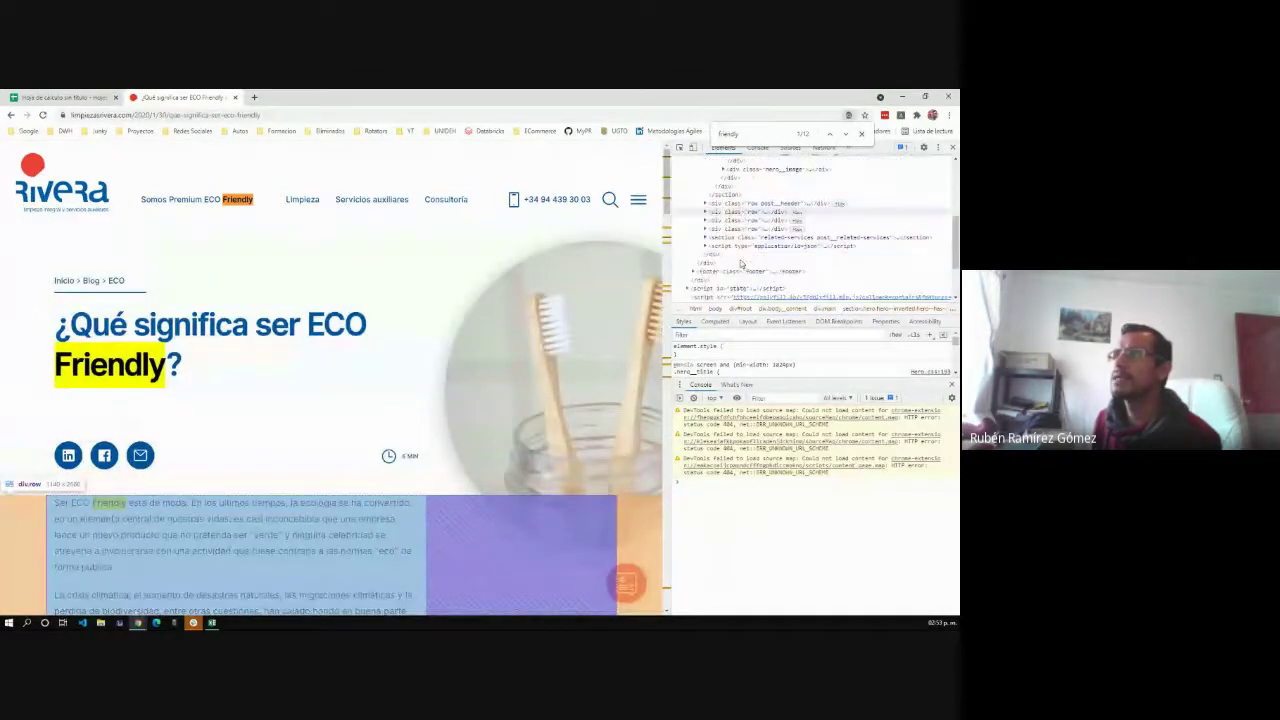
{"action": "scroll", "coordinate": [740, 195], "scroll_direction": "up", "scroll_amount": 3}
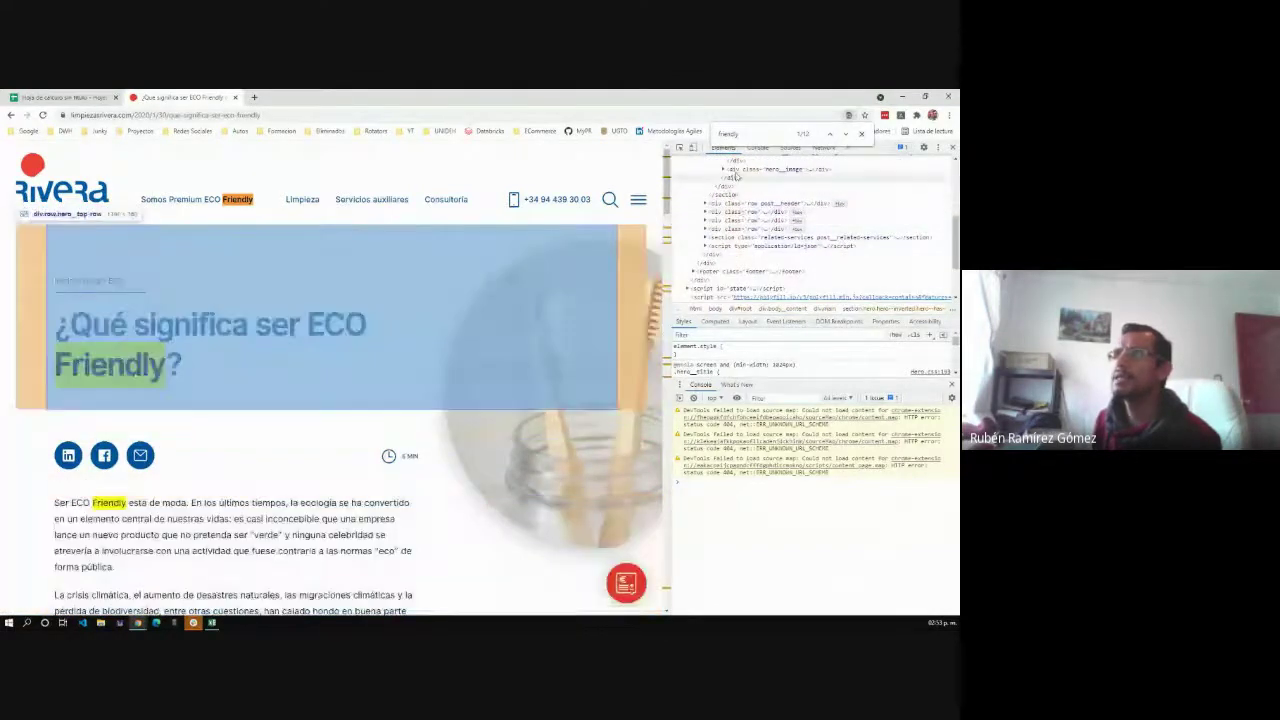
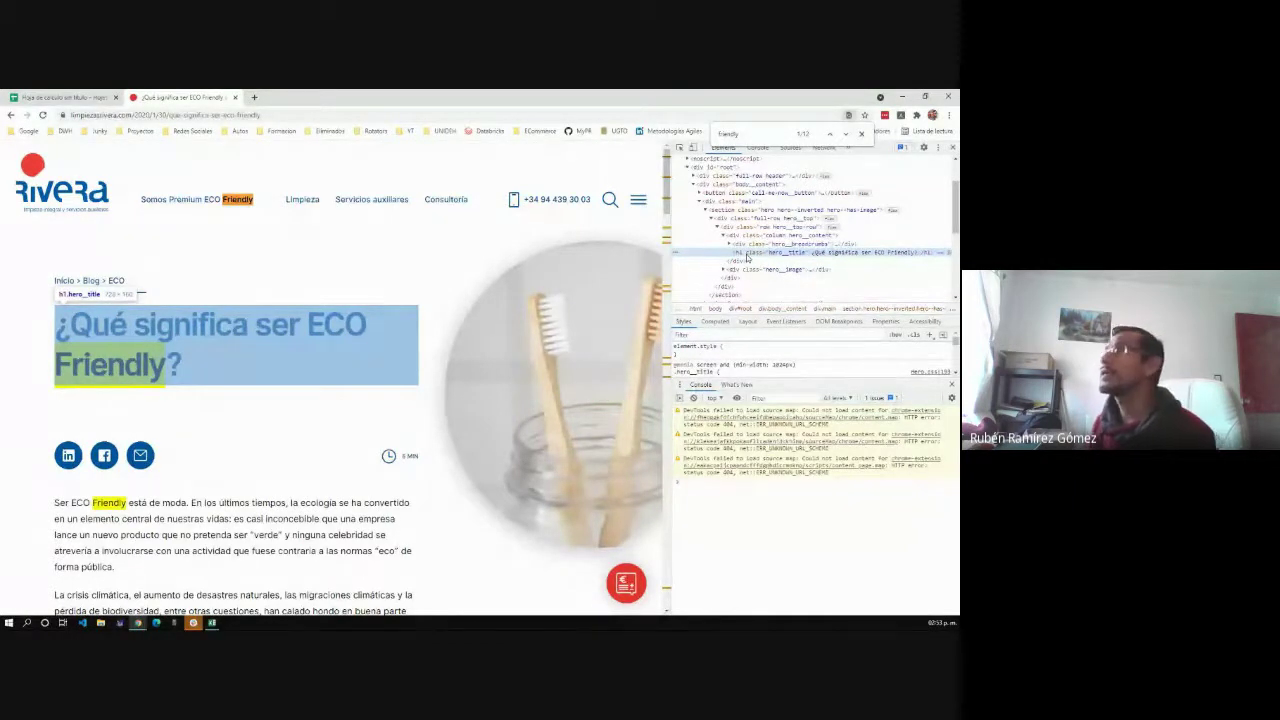
Close the developer tools and skim the top of the ECO Friendly blog article.
{"action": "left_click", "coordinate": [952, 148]}
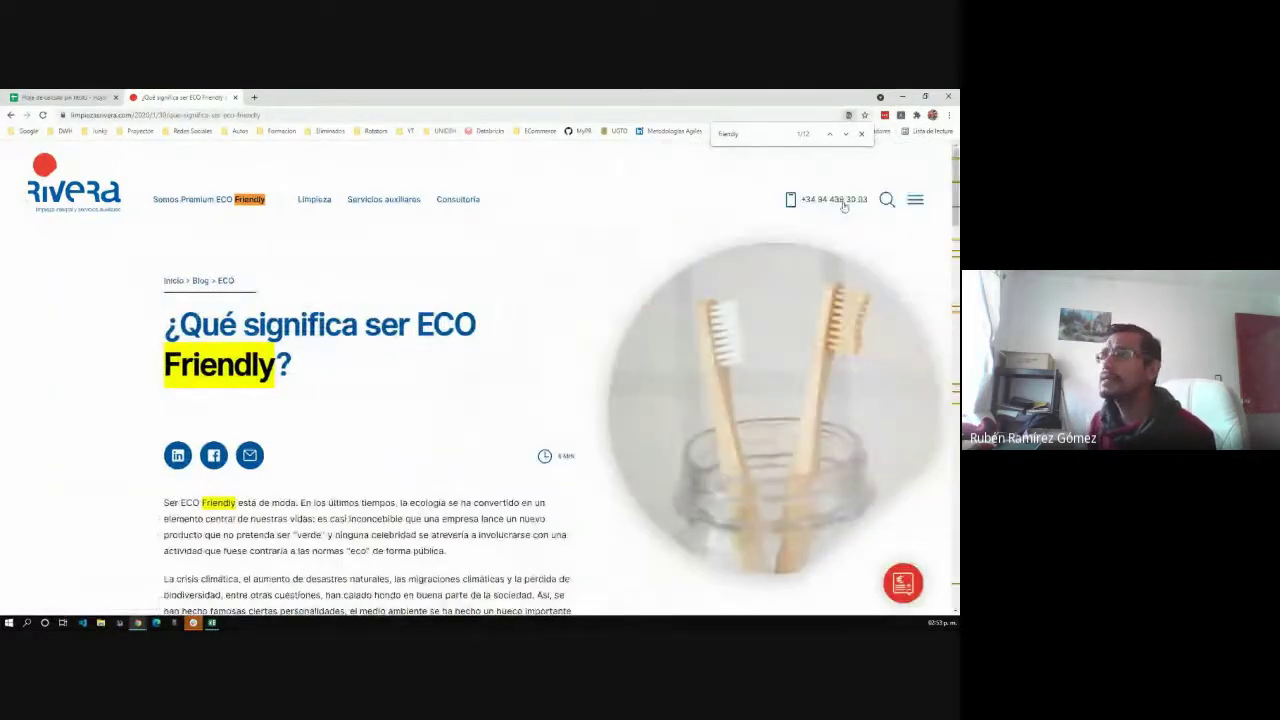
{"action": "left_click_drag", "start_coordinate": [165, 325], "coordinate": [300, 362]}
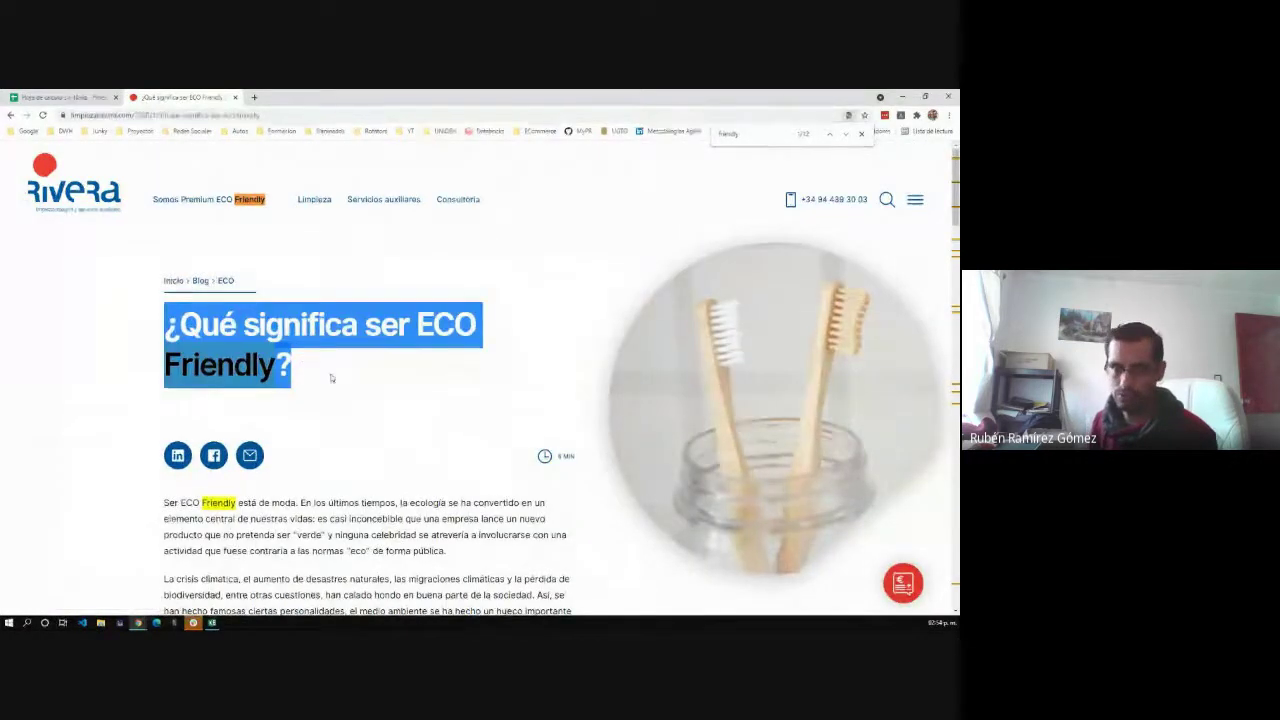
{"action": "scroll", "coordinate": [333, 378], "scroll_direction": "down", "scroll_amount": 1}
{"action": "scroll", "coordinate": [332, 378], "scroll_direction": "down", "scroll_amount": 5}
{"action": "scroll", "coordinate": [332, 376], "scroll_direction": "down", "scroll_amount": 1}
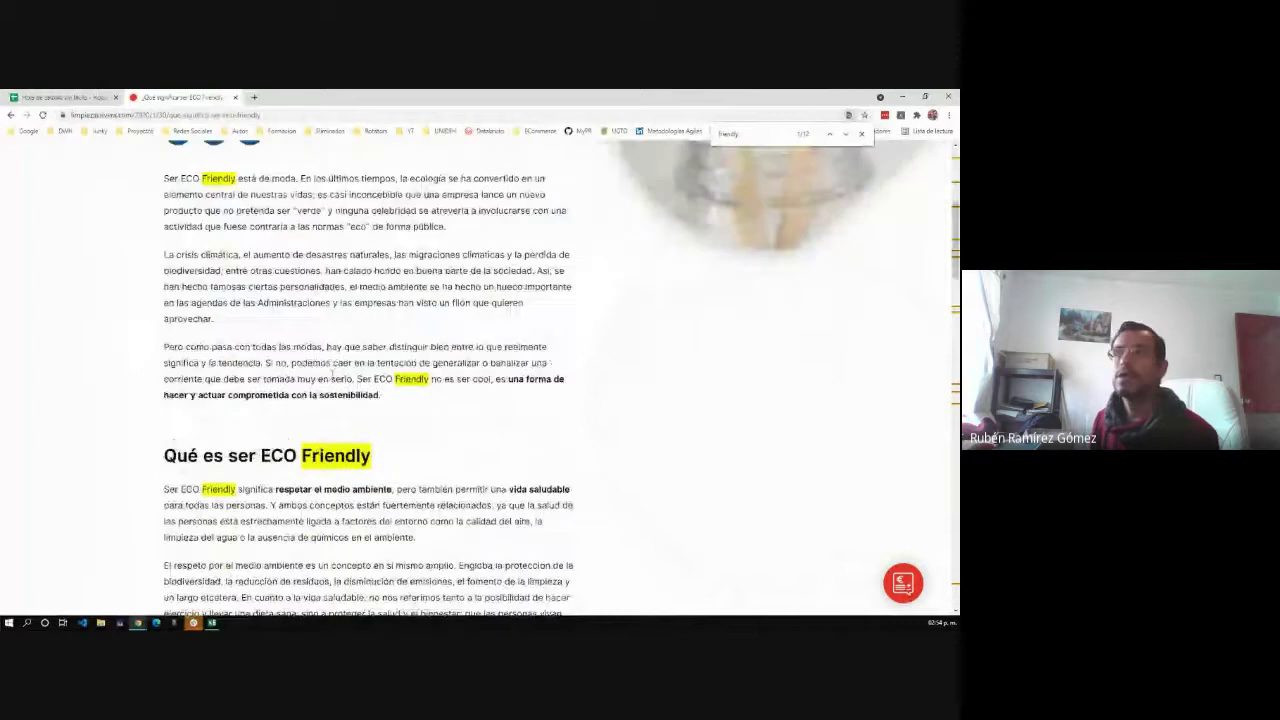
{"action": "scroll", "coordinate": [333, 372], "scroll_direction": "up", "scroll_amount": 1}
{"action": "scroll", "coordinate": [332, 374], "scroll_direction": "up", "scroll_amount": 5}
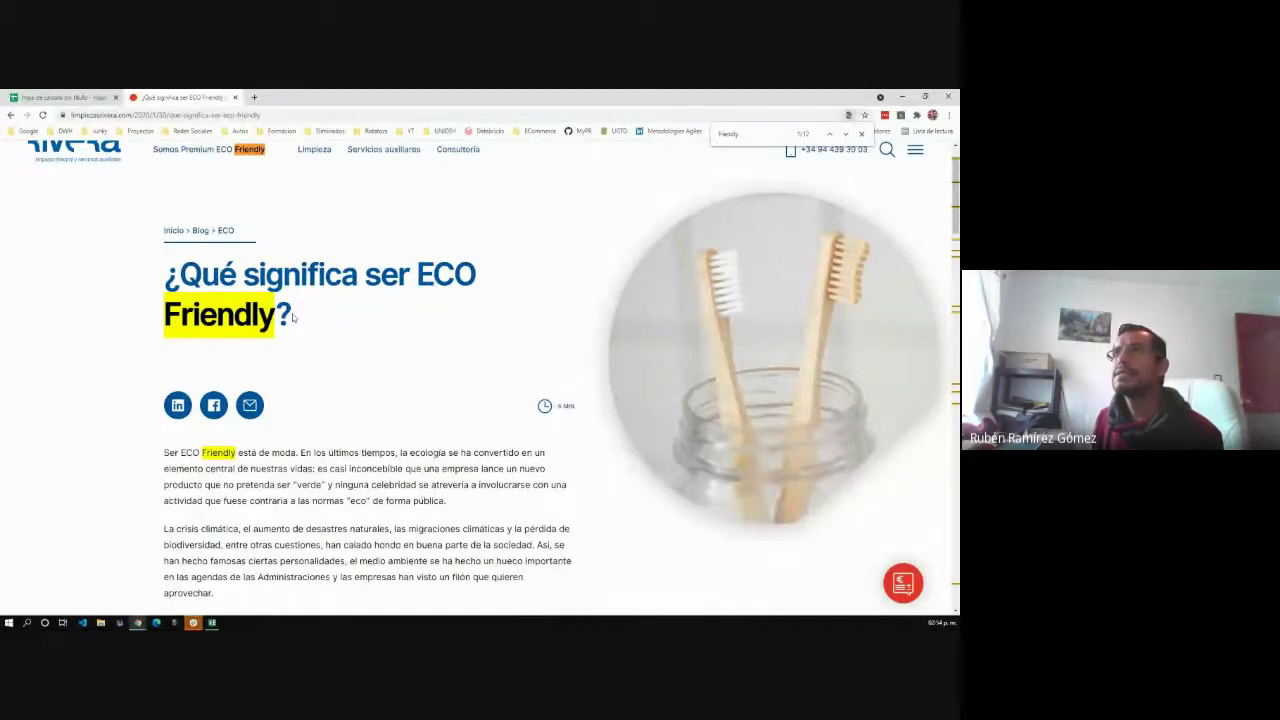
Scroll further down through the article body, then back up toward its title.
{"action": "scroll", "coordinate": [292, 317], "scroll_direction": "down", "scroll_amount": 1}
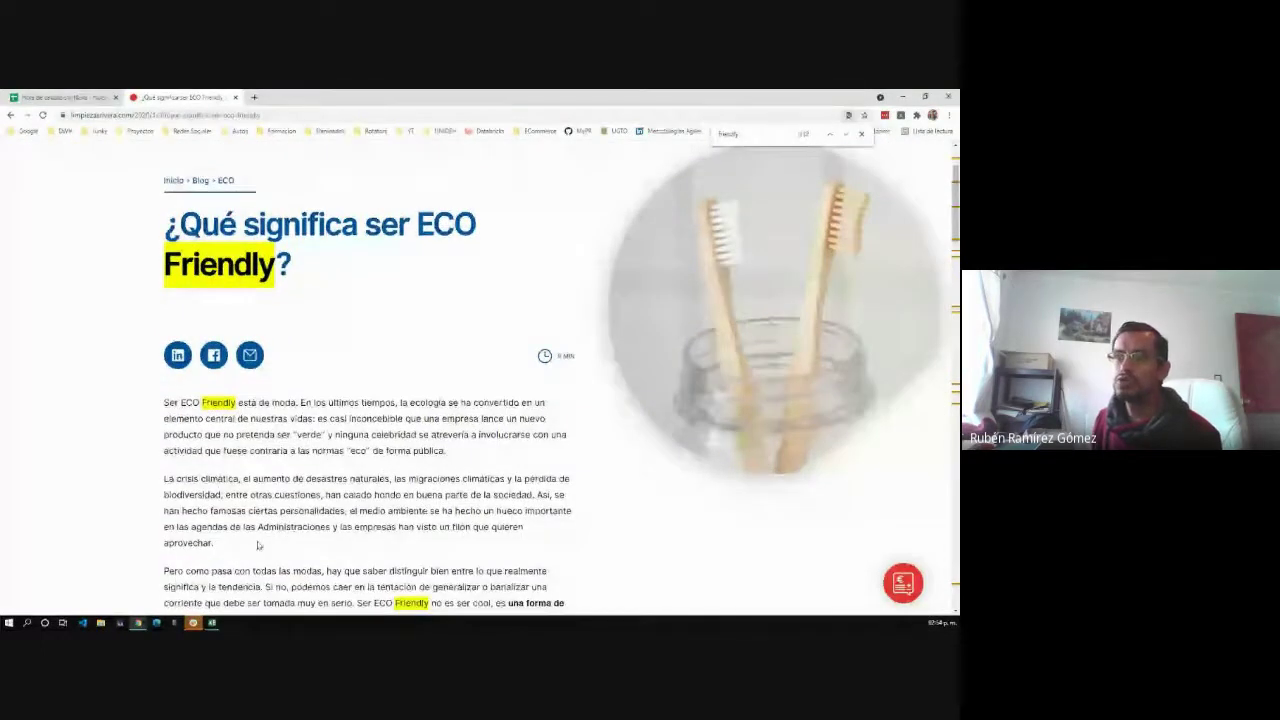
{"action": "scroll", "coordinate": [257, 543], "scroll_direction": "down", "scroll_amount": 2}
{"action": "scroll", "coordinate": [257, 543], "scroll_direction": "down", "scroll_amount": 2}
{"action": "scroll", "coordinate": [200, 505], "scroll_direction": "down", "scroll_amount": 10}
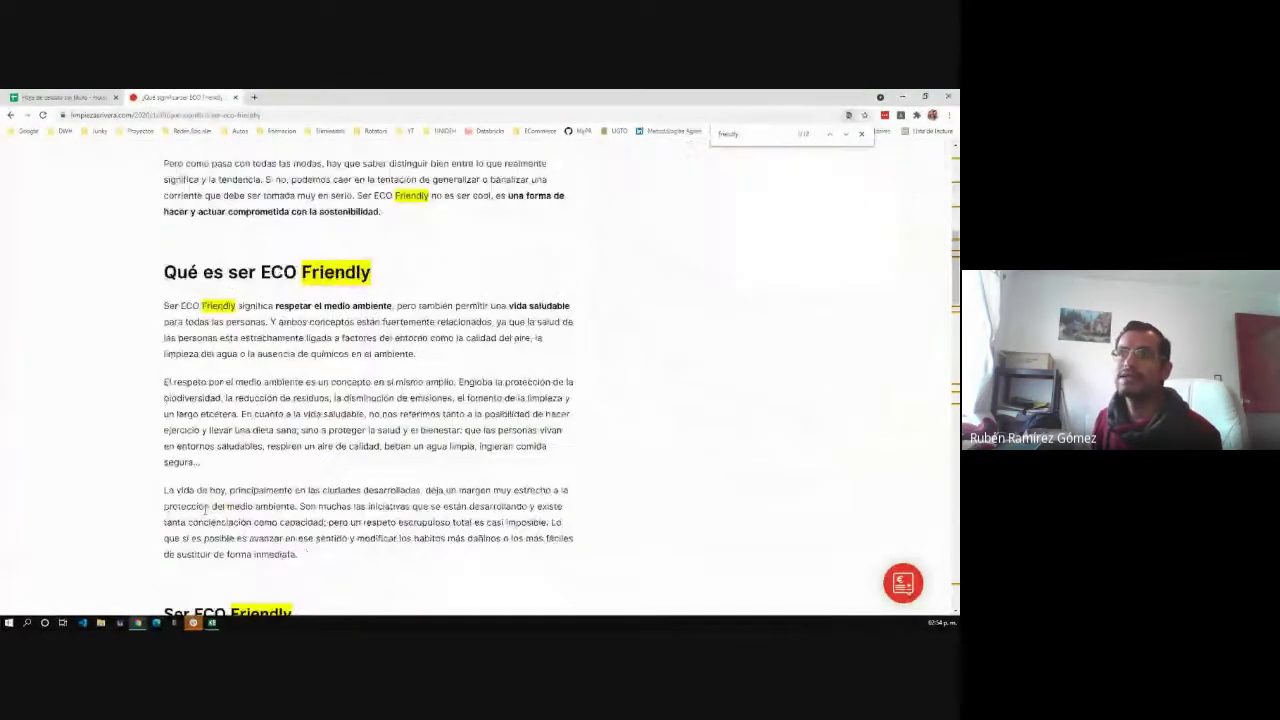
{"action": "scroll", "coordinate": [250, 453], "scroll_direction": "up", "scroll_amount": 9}
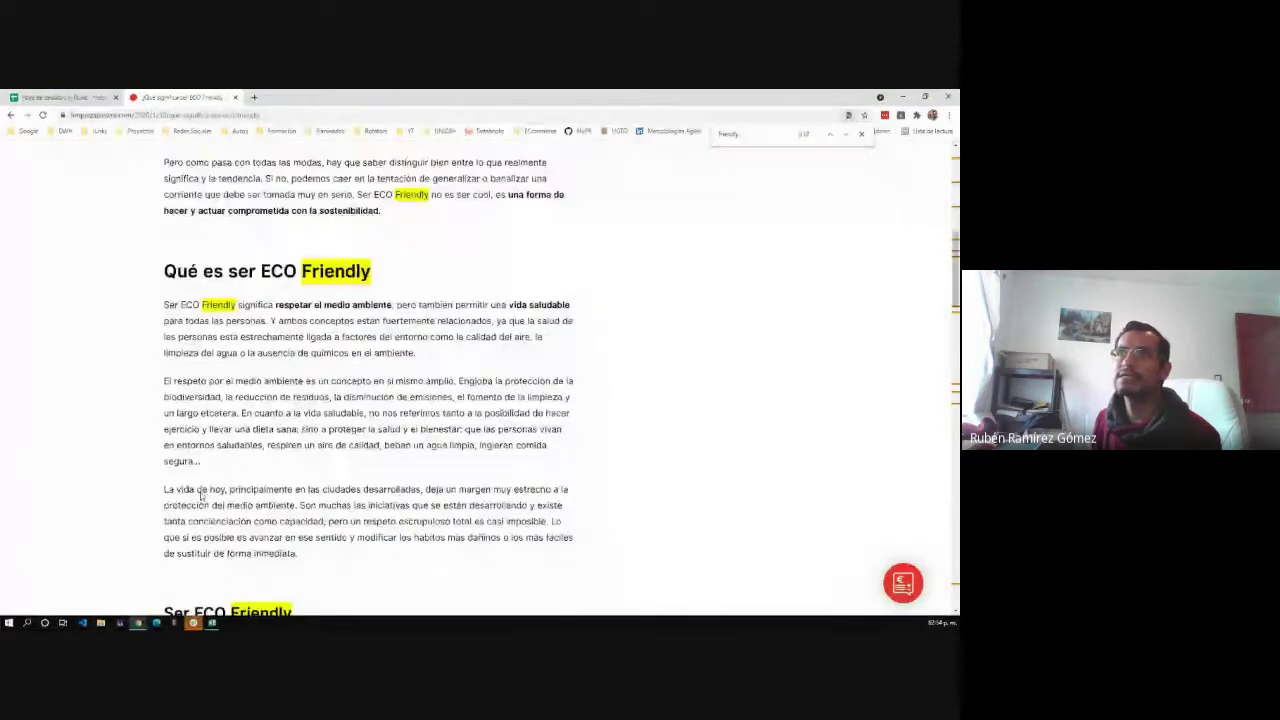
{"action": "scroll", "coordinate": [201, 494], "scroll_direction": "up", "scroll_amount": 7}
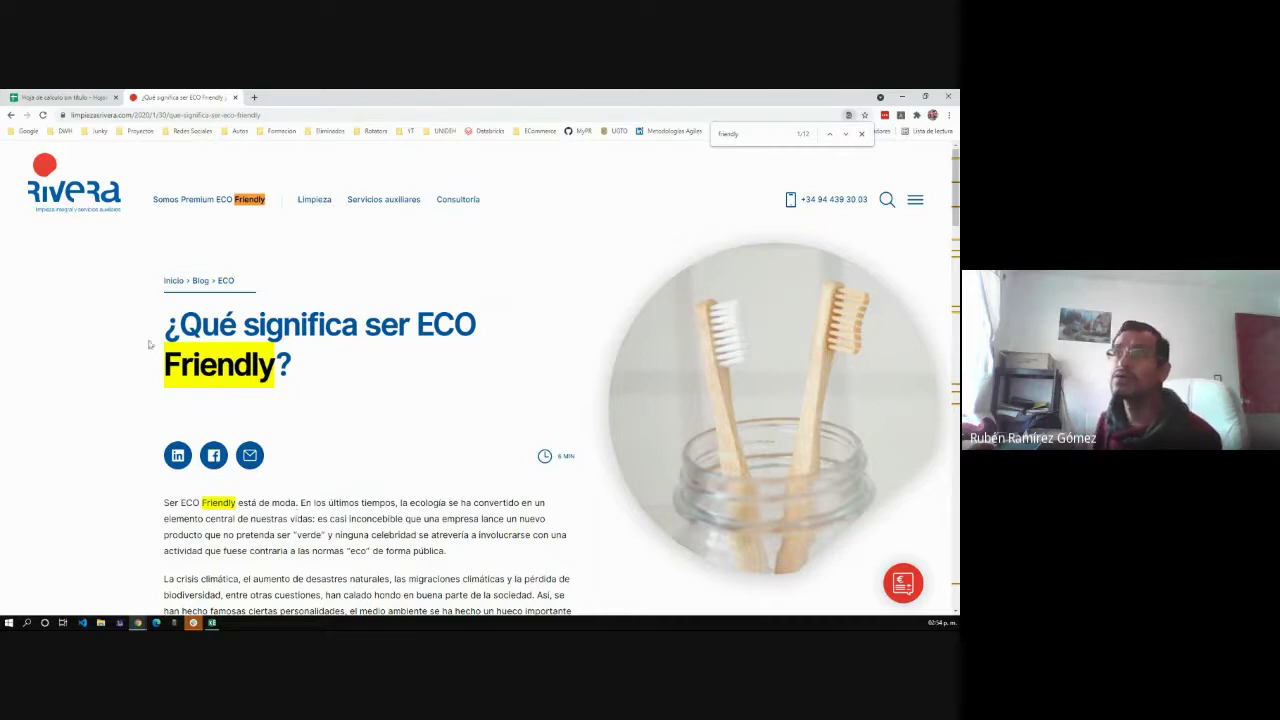
{"action": "left_click_drag", "start_coordinate": [156, 329], "coordinate": [328, 375]}
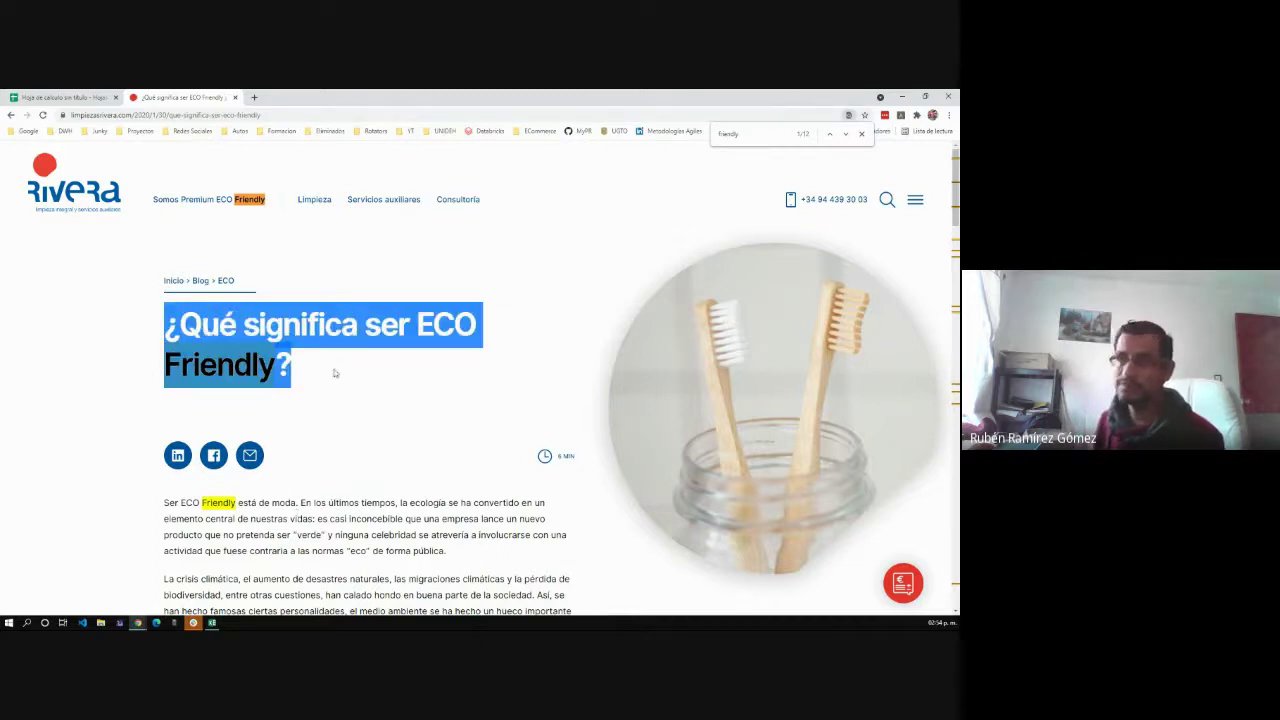
{"action": "scroll", "coordinate": [330, 373], "scroll_direction": "down", "scroll_amount": 10}
{"action": "scroll", "coordinate": [338, 388], "scroll_direction": "up", "scroll_amount": 1}
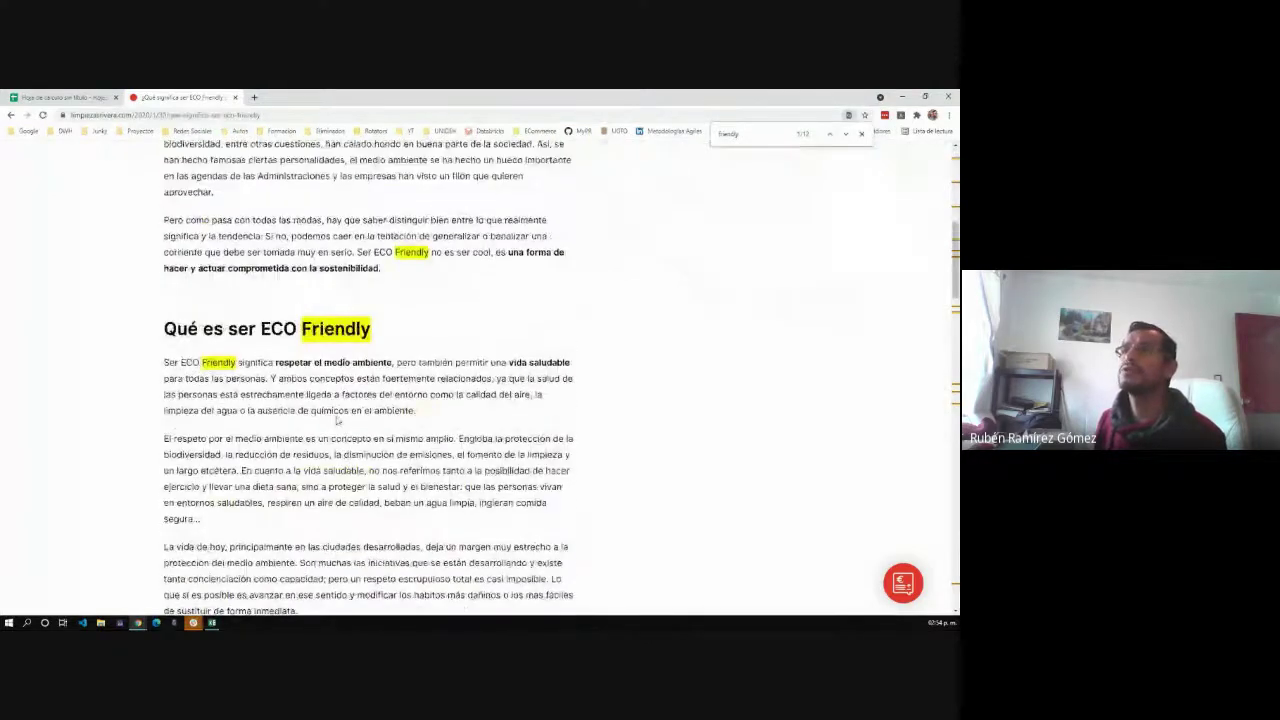
{"action": "scroll", "coordinate": [330, 392], "scroll_direction": "down", "scroll_amount": 2}
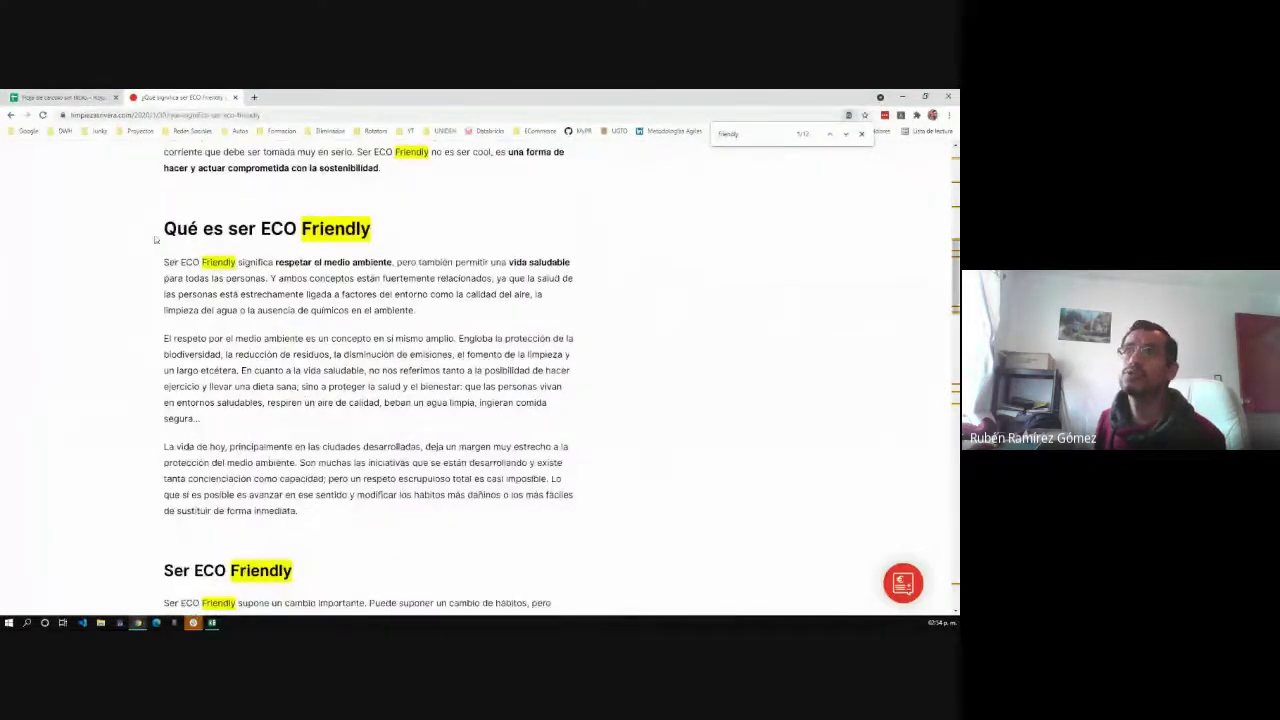
{"action": "left_click_drag", "start_coordinate": [155, 240], "coordinate": [374, 242]}
{"action": "left_click_drag", "start_coordinate": [314, 574], "coordinate": [155, 568]}
{"action": "scroll", "coordinate": [309, 417], "scroll_direction": "down", "scroll_amount": 4}
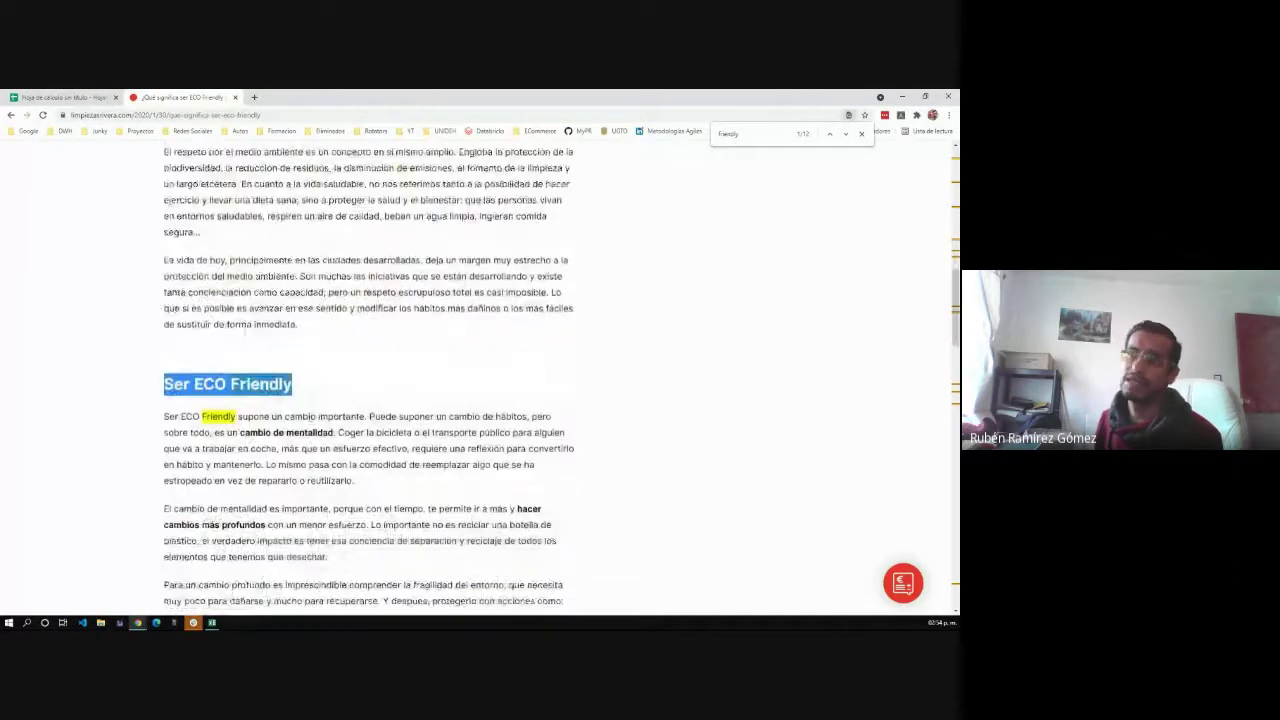
{"action": "scroll", "coordinate": [310, 418], "scroll_direction": "down", "scroll_amount": 2}
{"action": "scroll", "coordinate": [311, 420], "scroll_direction": "down", "scroll_amount": 3}
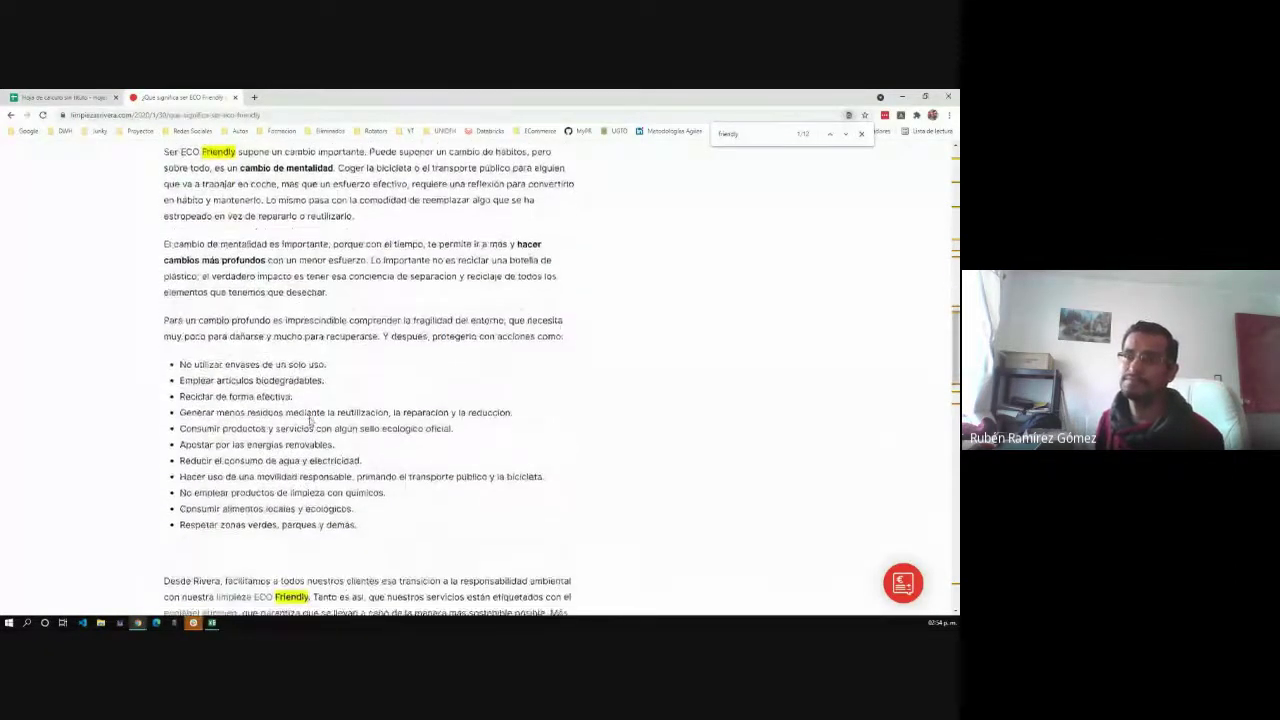
{"action": "scroll", "coordinate": [310, 420], "scroll_direction": "down", "scroll_amount": 6}
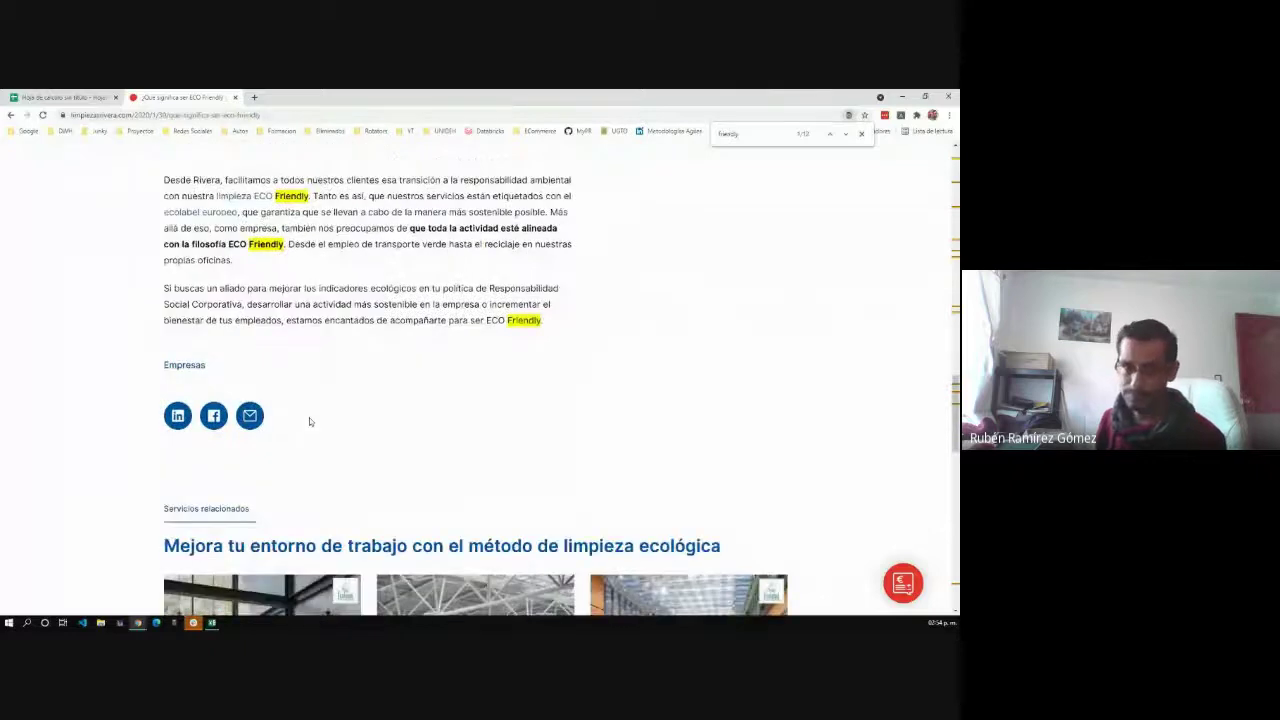
{"action": "scroll", "coordinate": [309, 417], "scroll_direction": "up", "scroll_amount": 6}
{"action": "scroll", "coordinate": [310, 420], "scroll_direction": "up", "scroll_amount": 8}
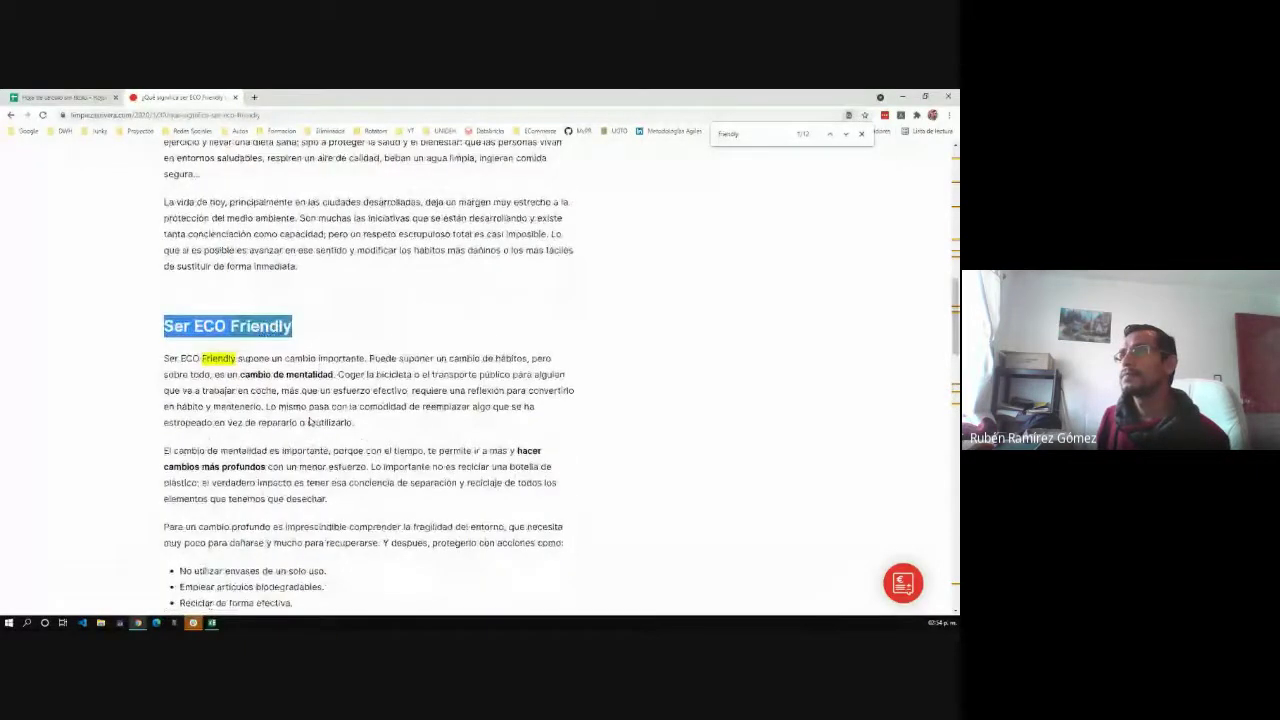
{"action": "scroll", "coordinate": [309, 420], "scroll_direction": "up", "scroll_amount": 6}
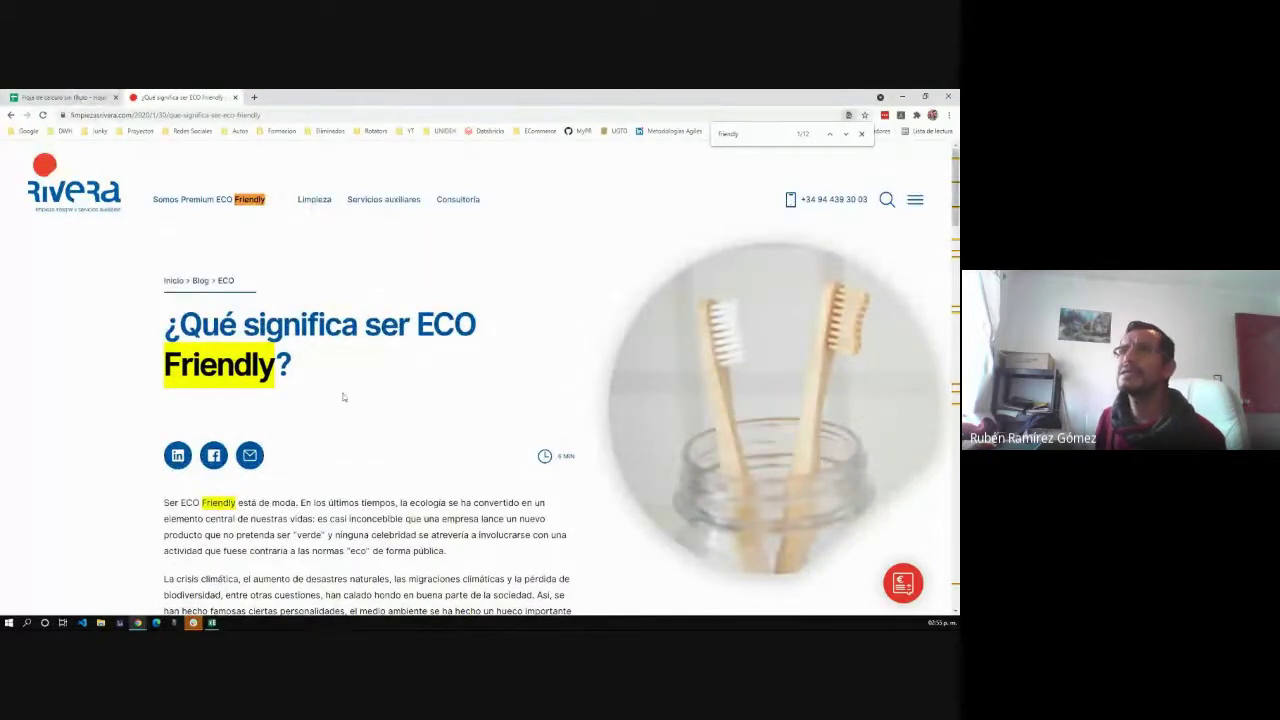
Select the full title '¿Qué significa ser ECO Friendly?', then clear the selection.
{"action": "scroll", "coordinate": [285, 551], "scroll_direction": "down", "scroll_amount": 3}
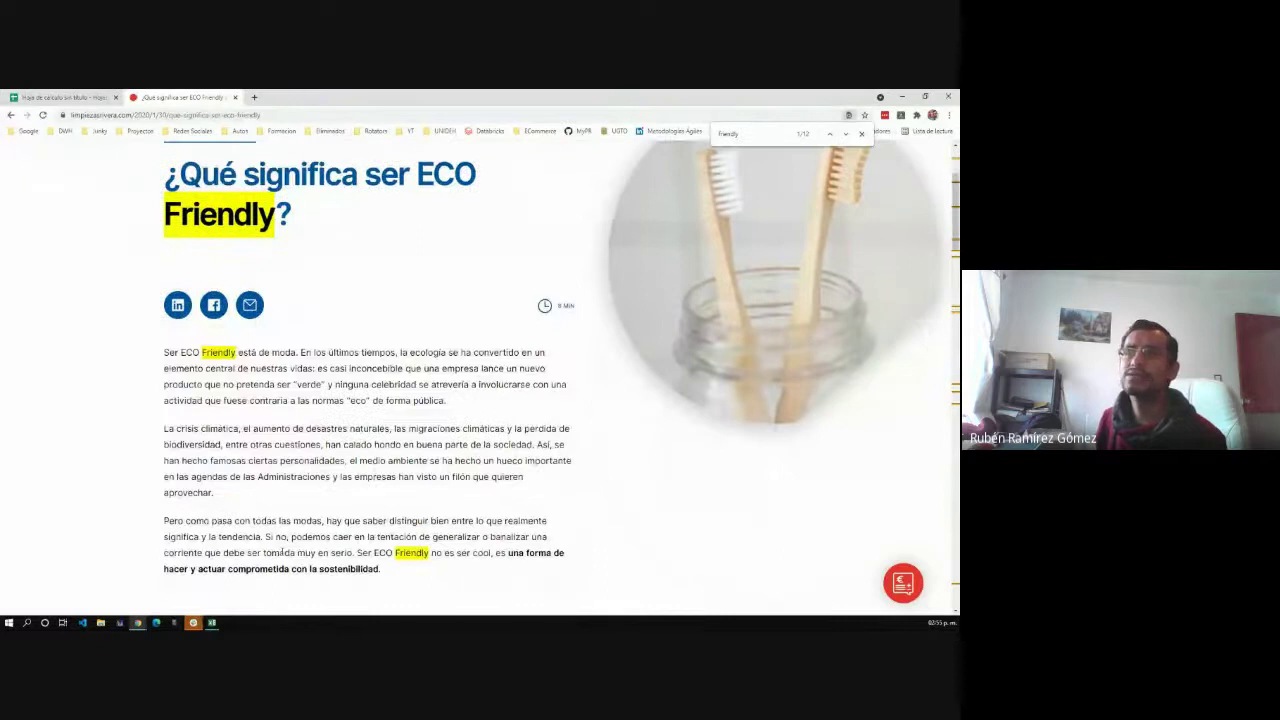
{"action": "scroll", "coordinate": [283, 551], "scroll_direction": "down", "scroll_amount": 3}
{"action": "scroll", "coordinate": [283, 551], "scroll_direction": "up", "scroll_amount": 6}
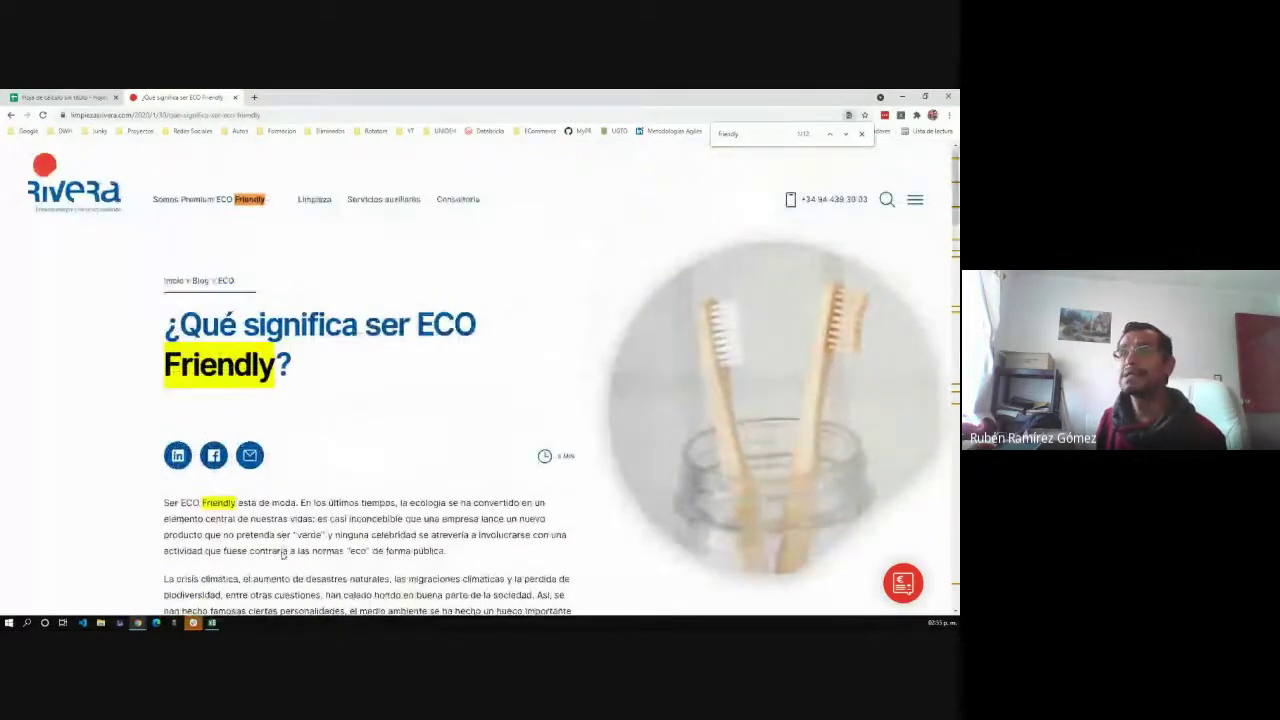
{"action": "left_click_drag", "start_coordinate": [304, 372], "coordinate": [160, 338]}
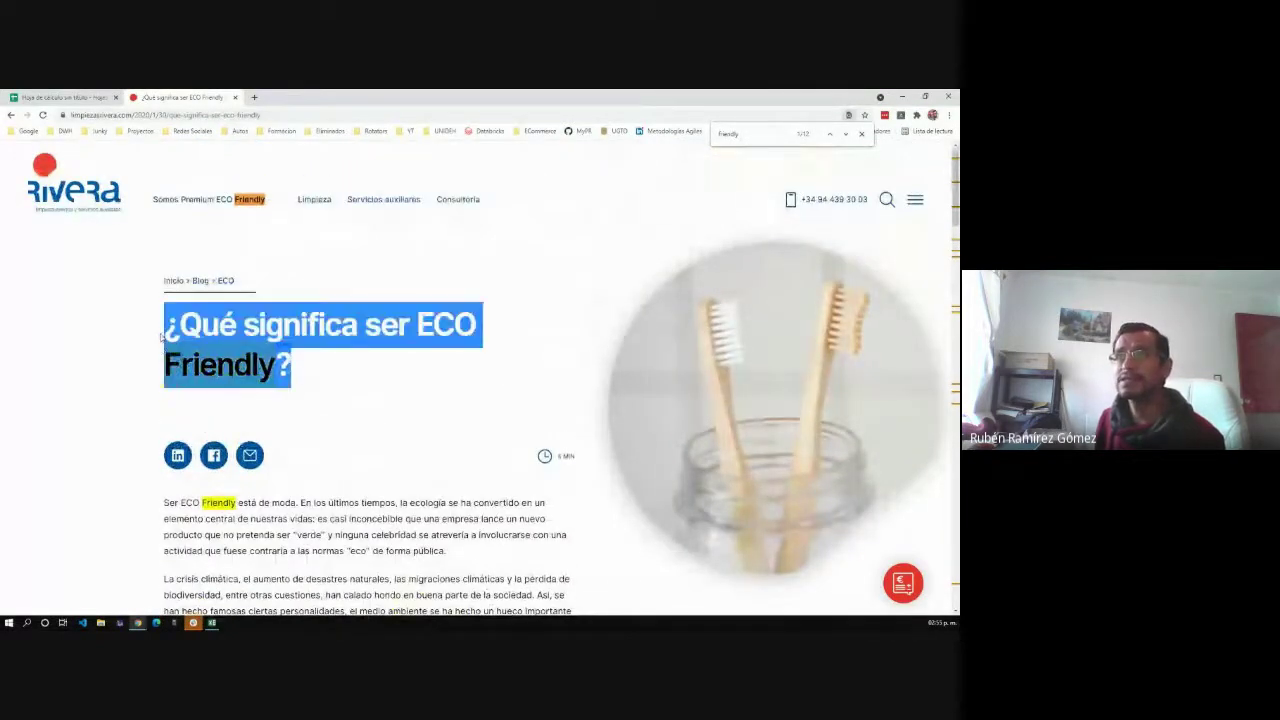
{"action": "left_click", "coordinate": [302, 357]}
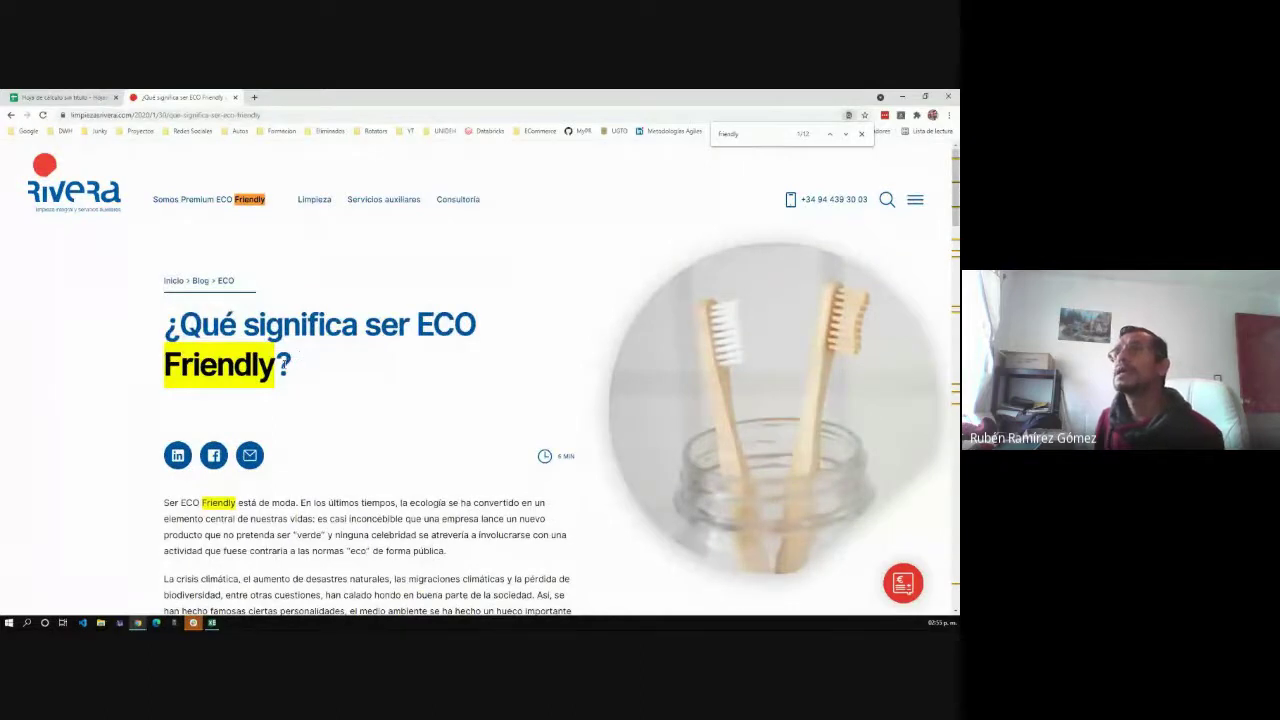
Reselect 'Friendly' and the whole title, deselect, and minimize the blog window.
{"action": "double_click", "coordinate": [208, 372]}
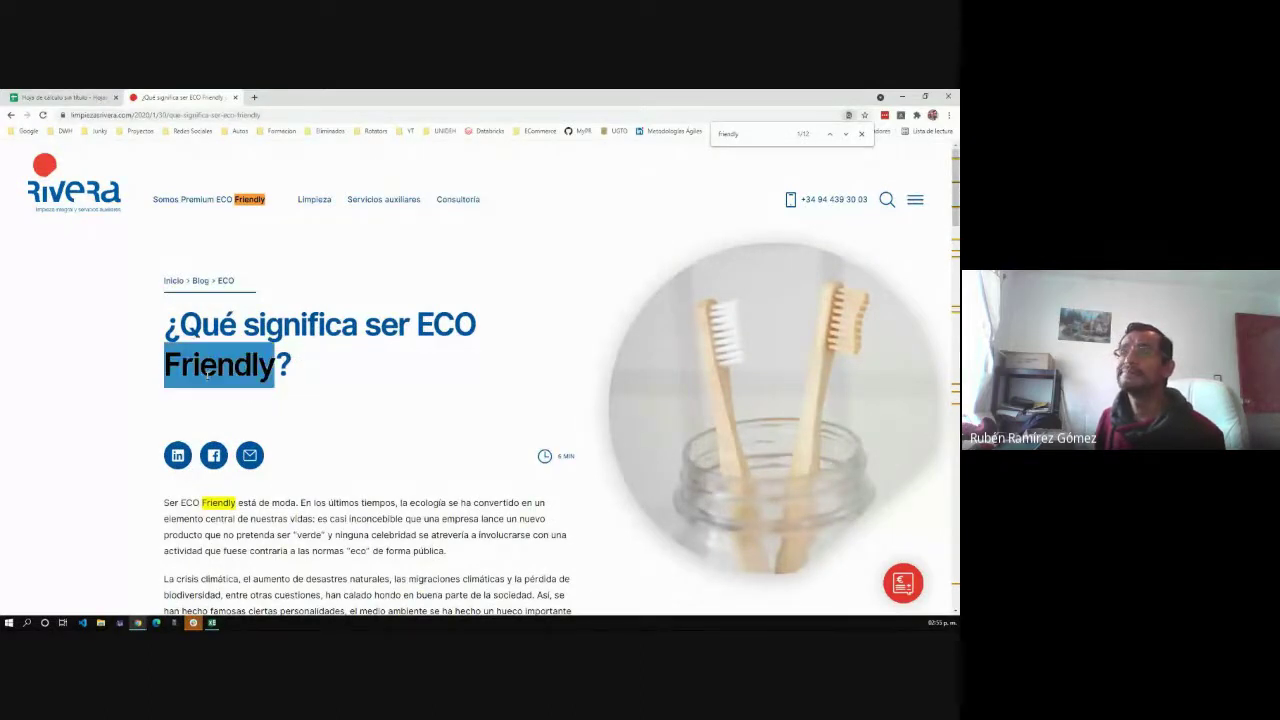
{"action": "left_click_drag", "start_coordinate": [297, 373], "coordinate": [166, 322]}
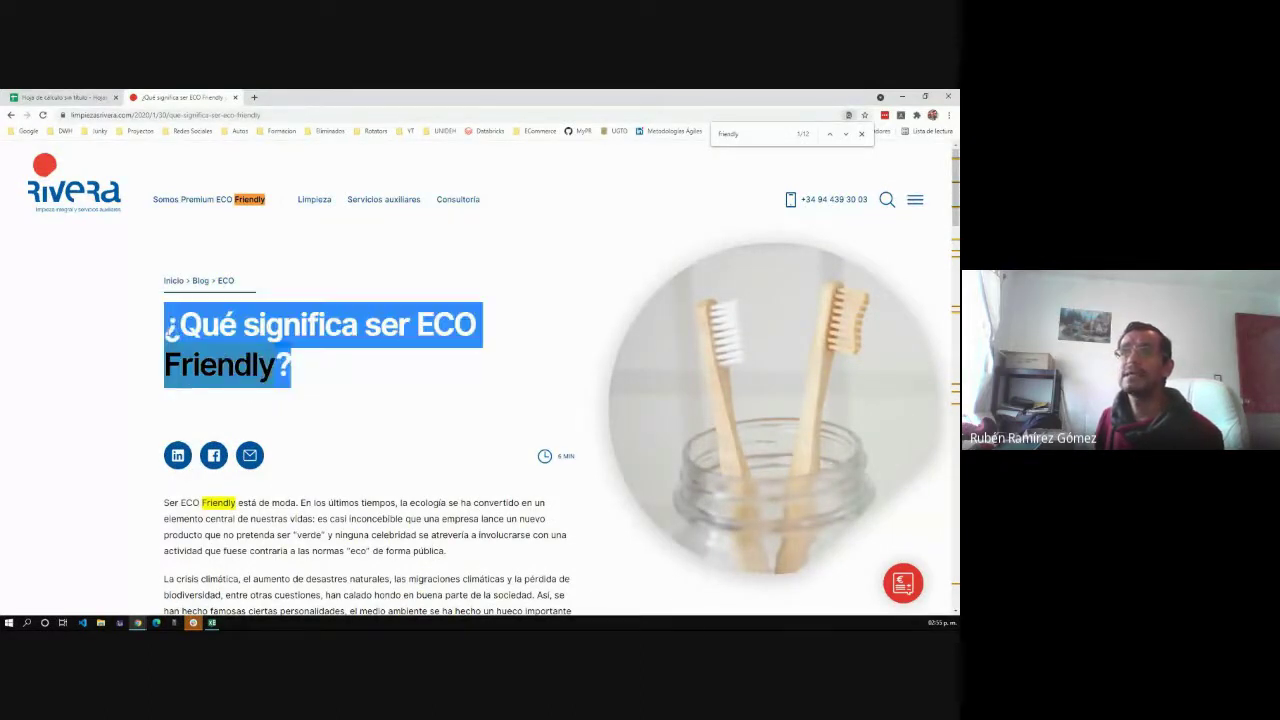
{"action": "left_click", "coordinate": [218, 317]}
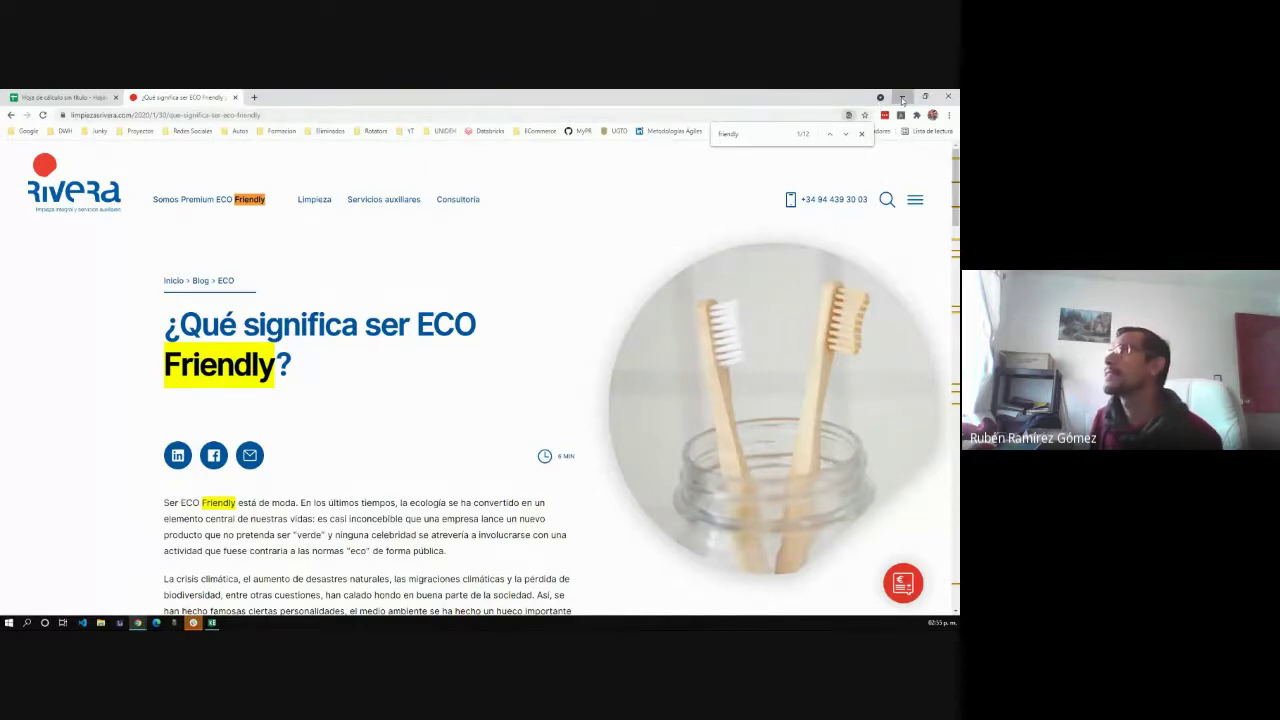
{"action": "left_click", "coordinate": [948, 97]}
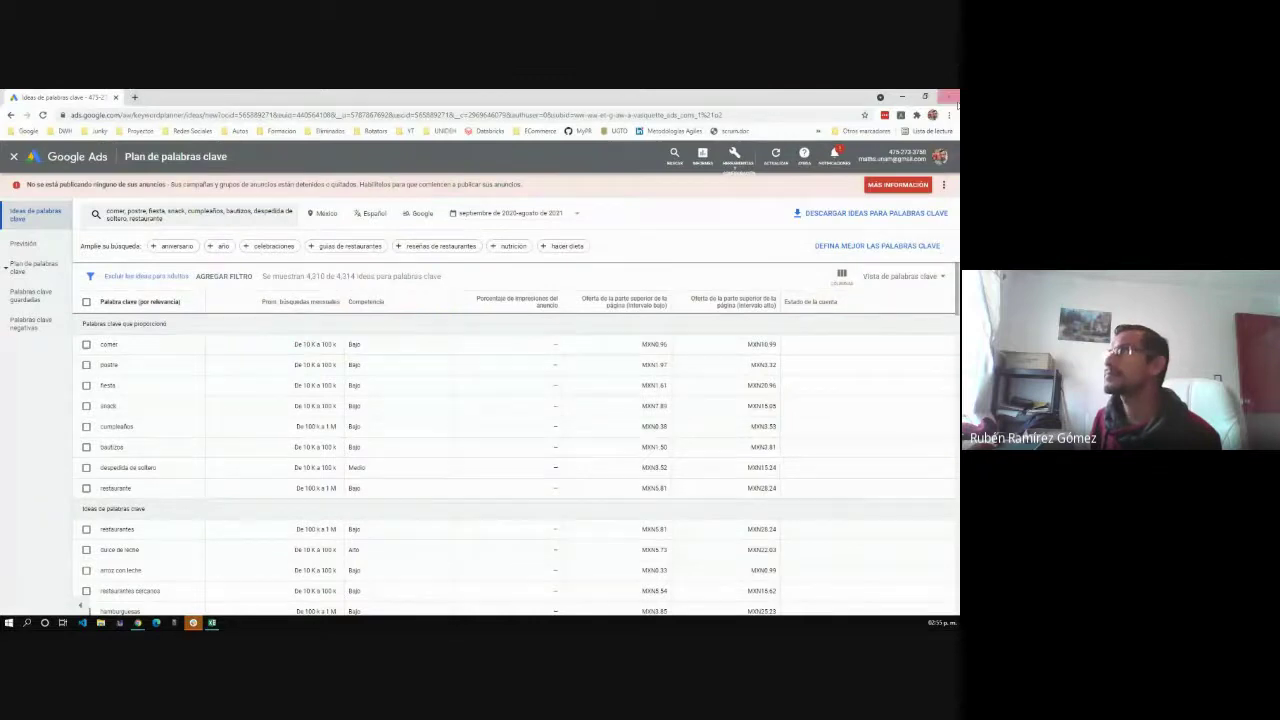
Switch to the '1.2. Viabilidad de Tiendas Online' deck and present from slide 9, NICHO PEQUEÑO / TIENDA GRANDE.
{"action": "key", "text": "alt+Tab"}
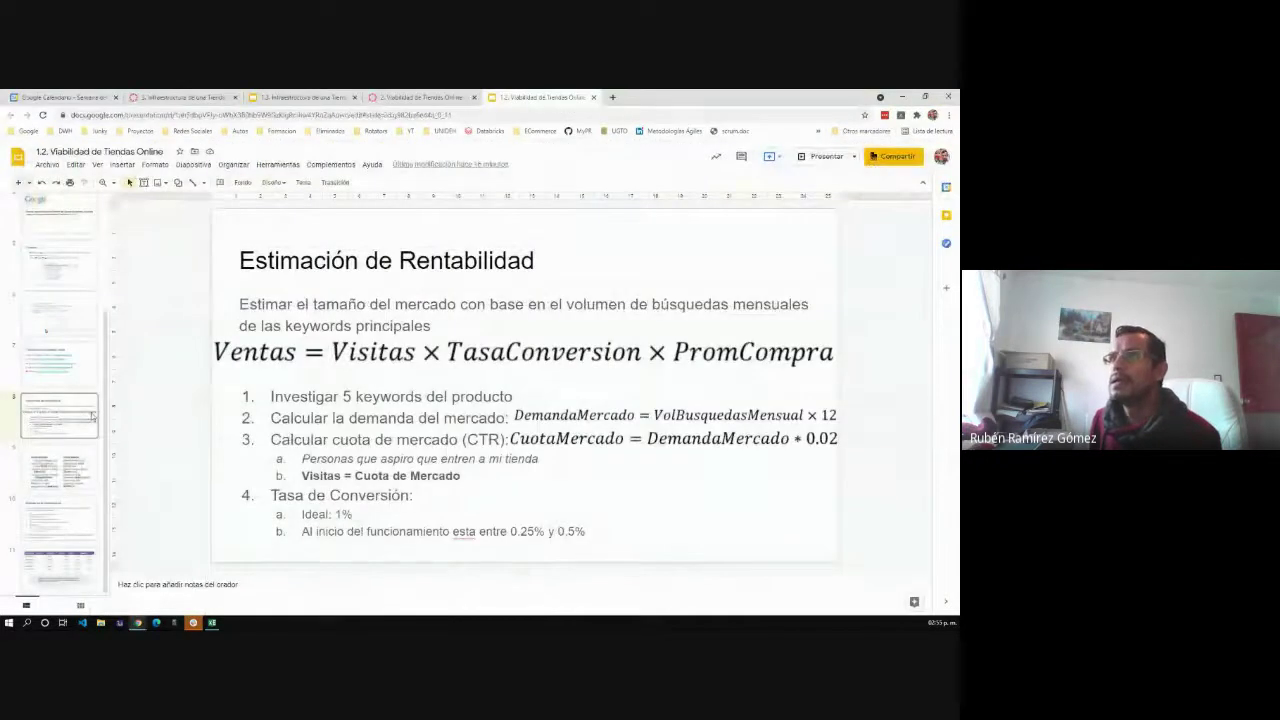
{"action": "left_click", "coordinate": [64, 471]}
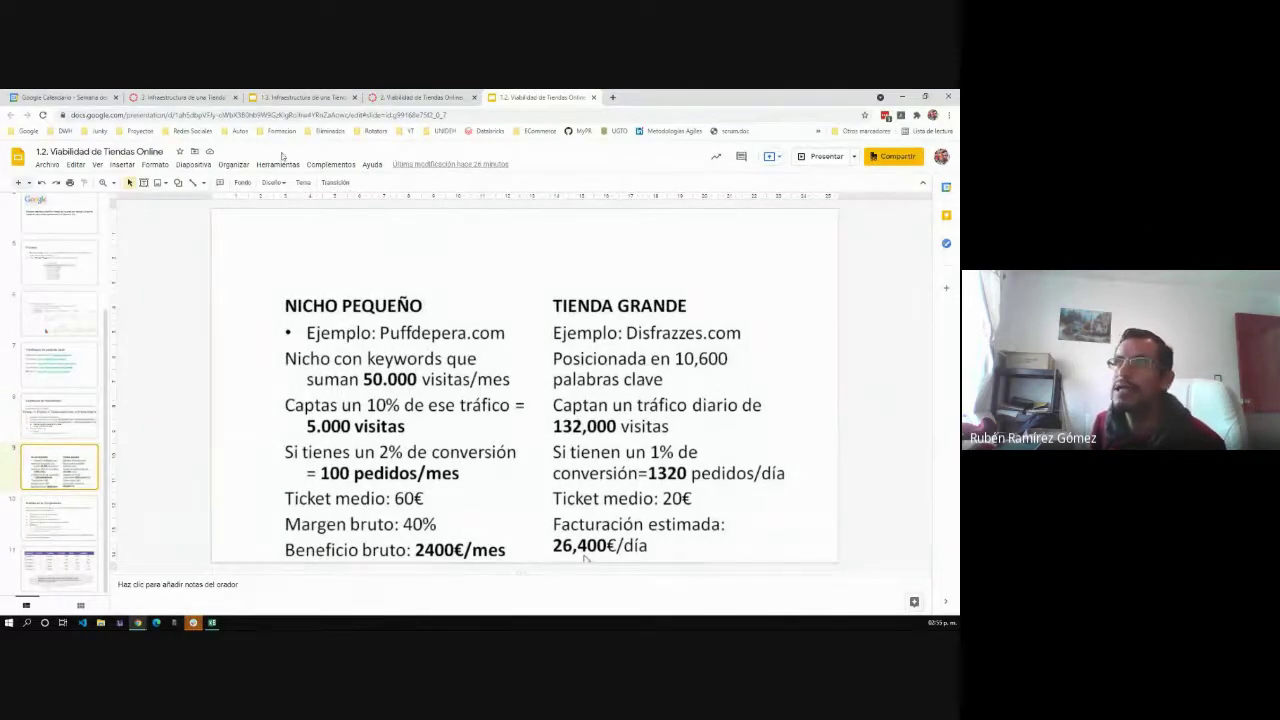
{"action": "left_click", "coordinate": [820, 157]}
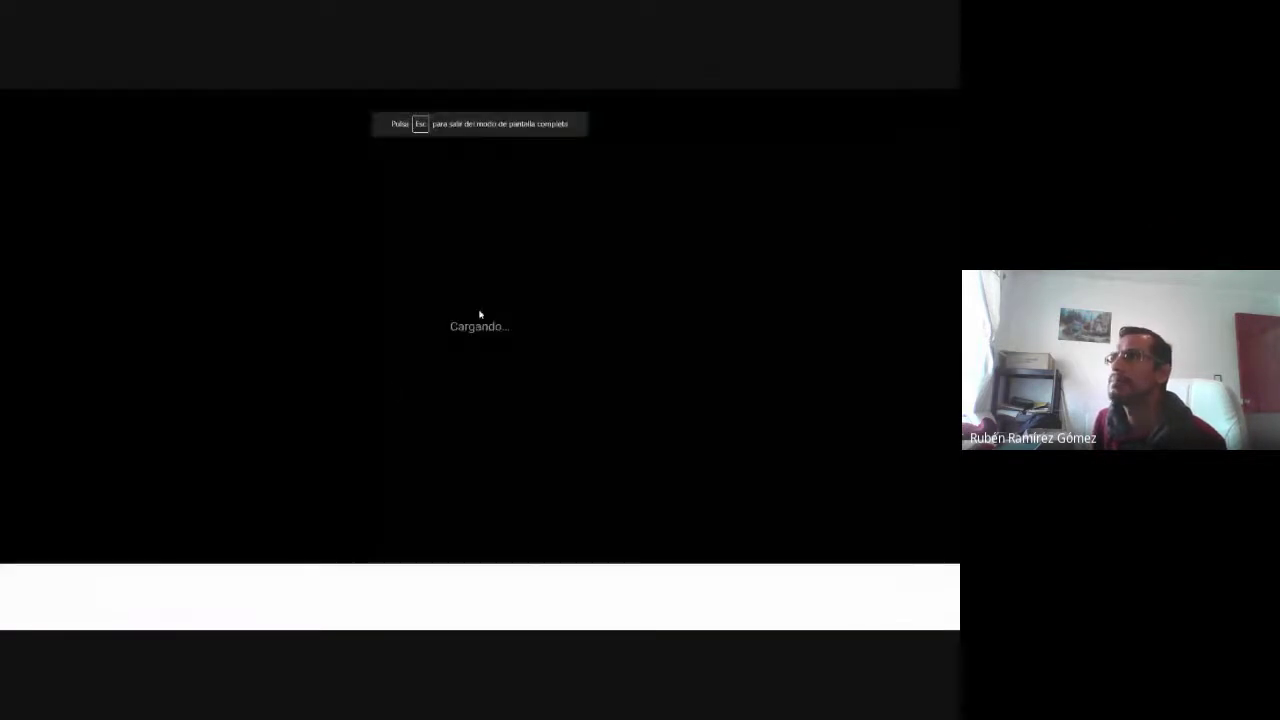
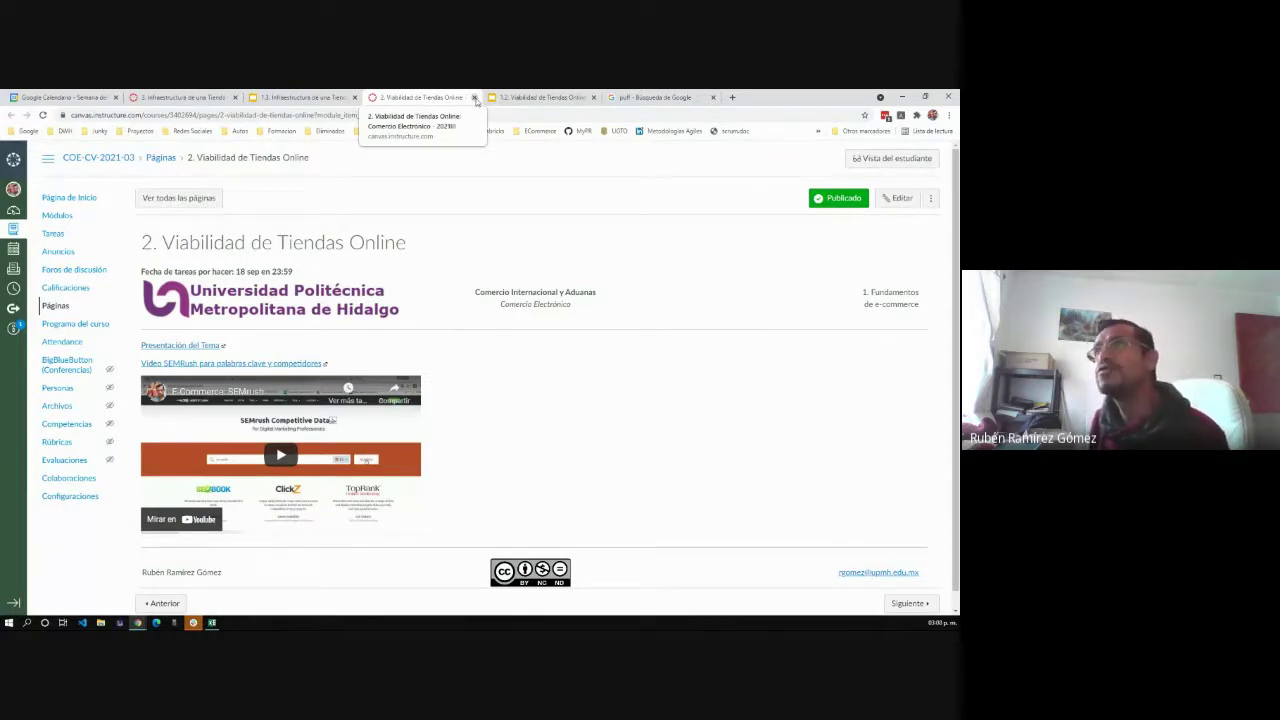
Close the '2. Viabilidad de Tiendas Online' tab, return to the puff search, and launch Excel.
{"action": "left_click", "coordinate": [475, 98]}
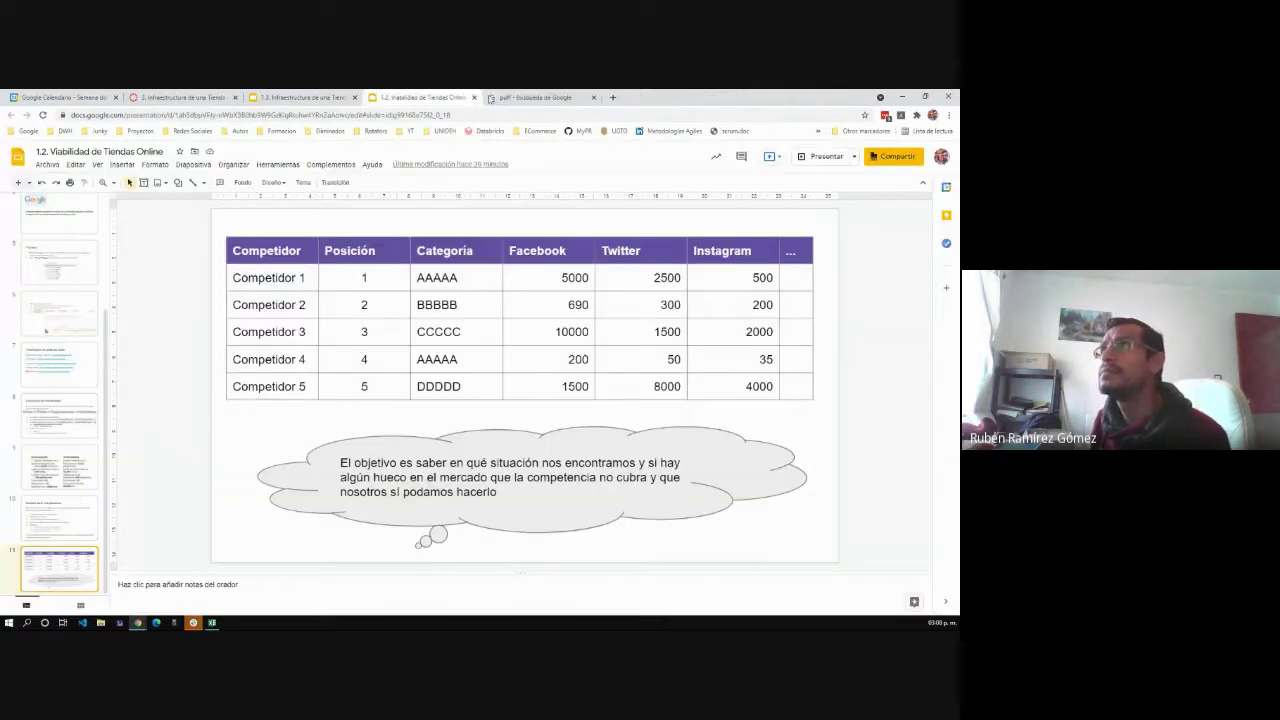
{"action": "left_click", "coordinate": [510, 98]}
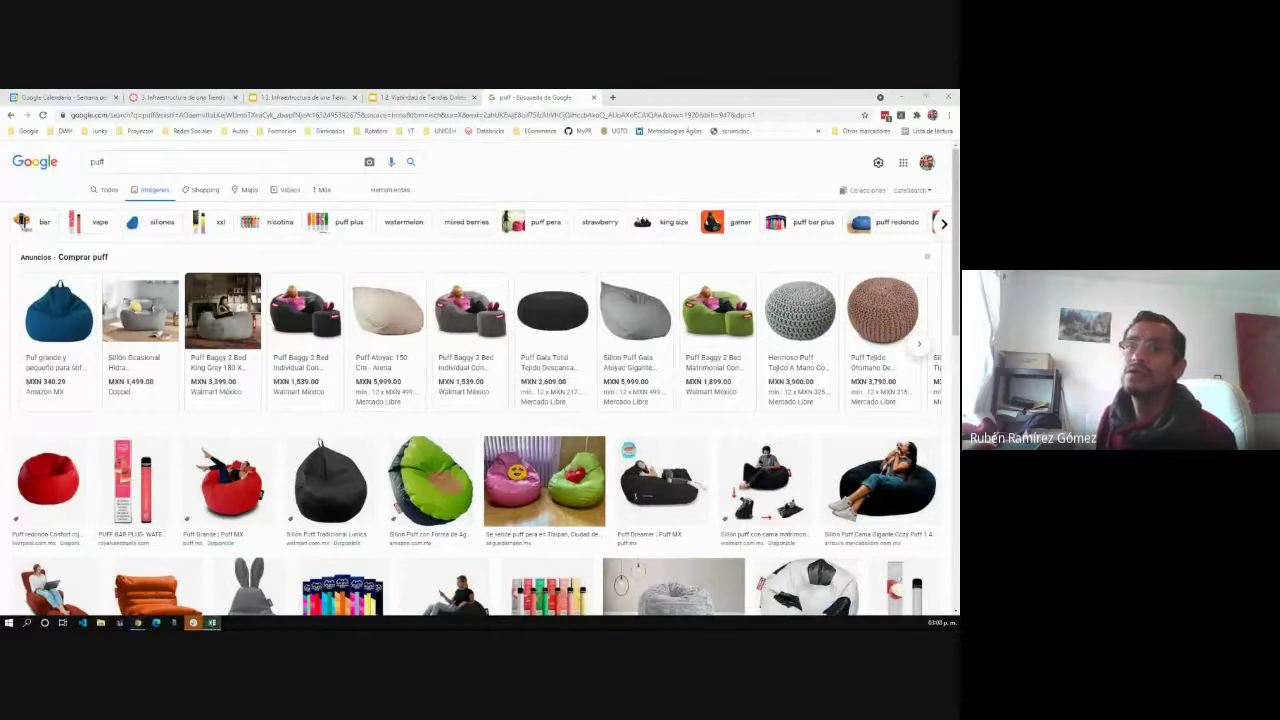
{"action": "left_click", "coordinate": [211, 622]}
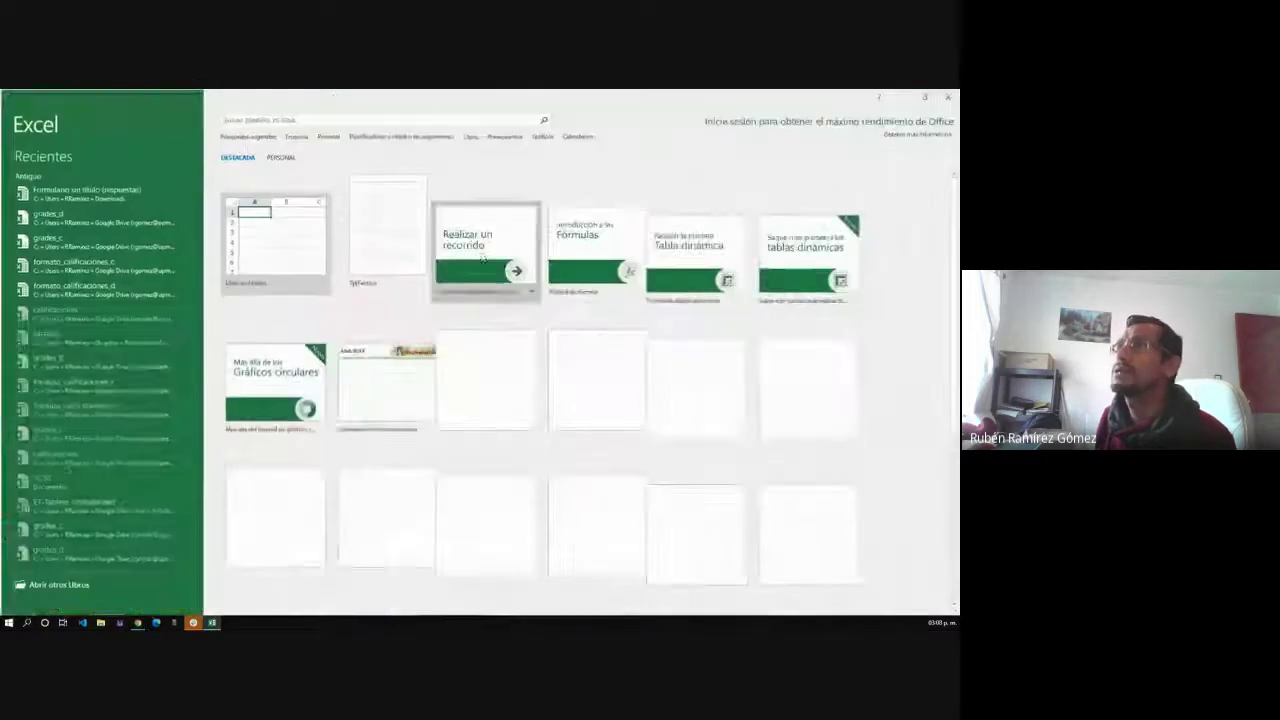
Create blank workbook Libro1, look over the Fórmulas tab, then close Excel.
{"action": "left_click", "coordinate": [295, 250]}
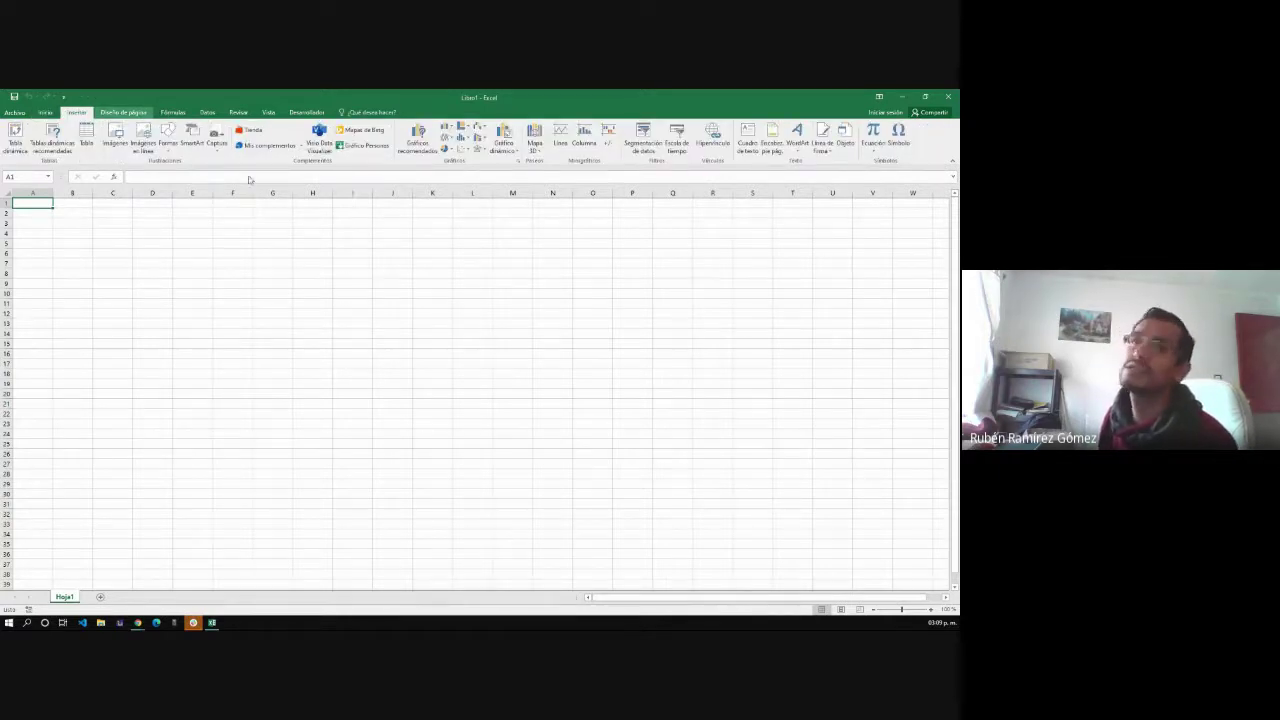
{"action": "left_click", "coordinate": [172, 112]}
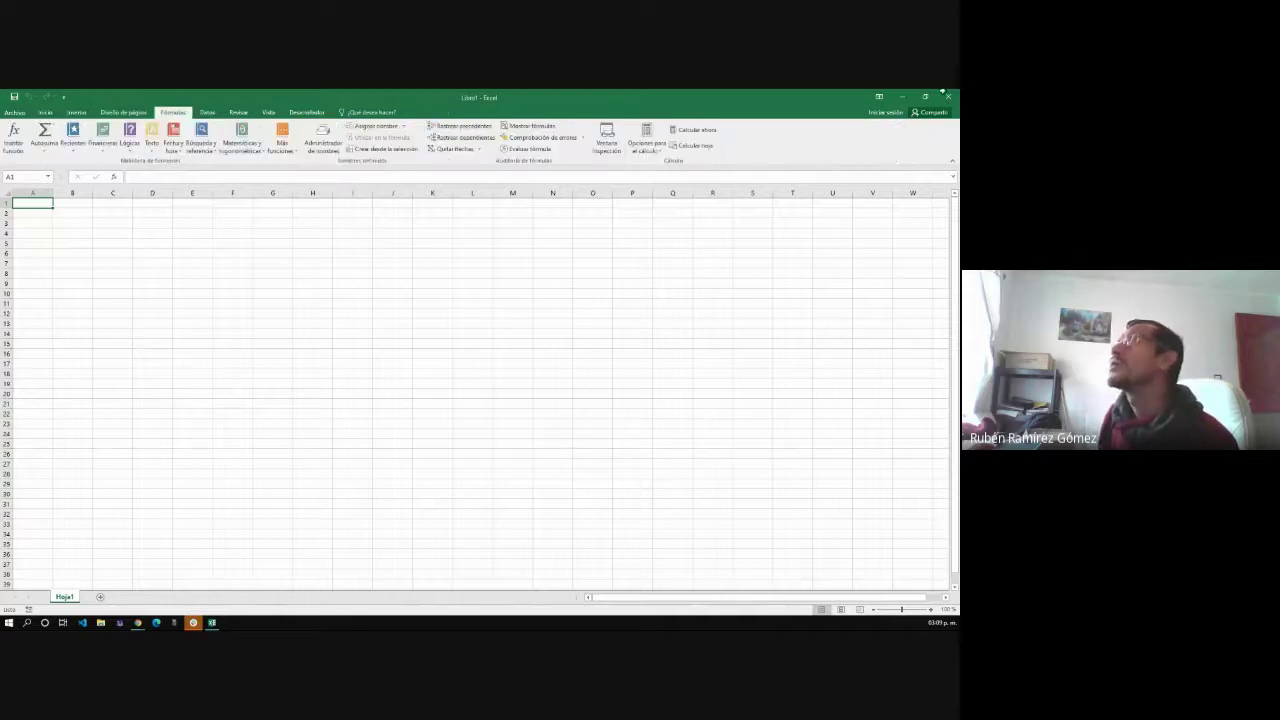
{"action": "left_click", "coordinate": [152, 253]}
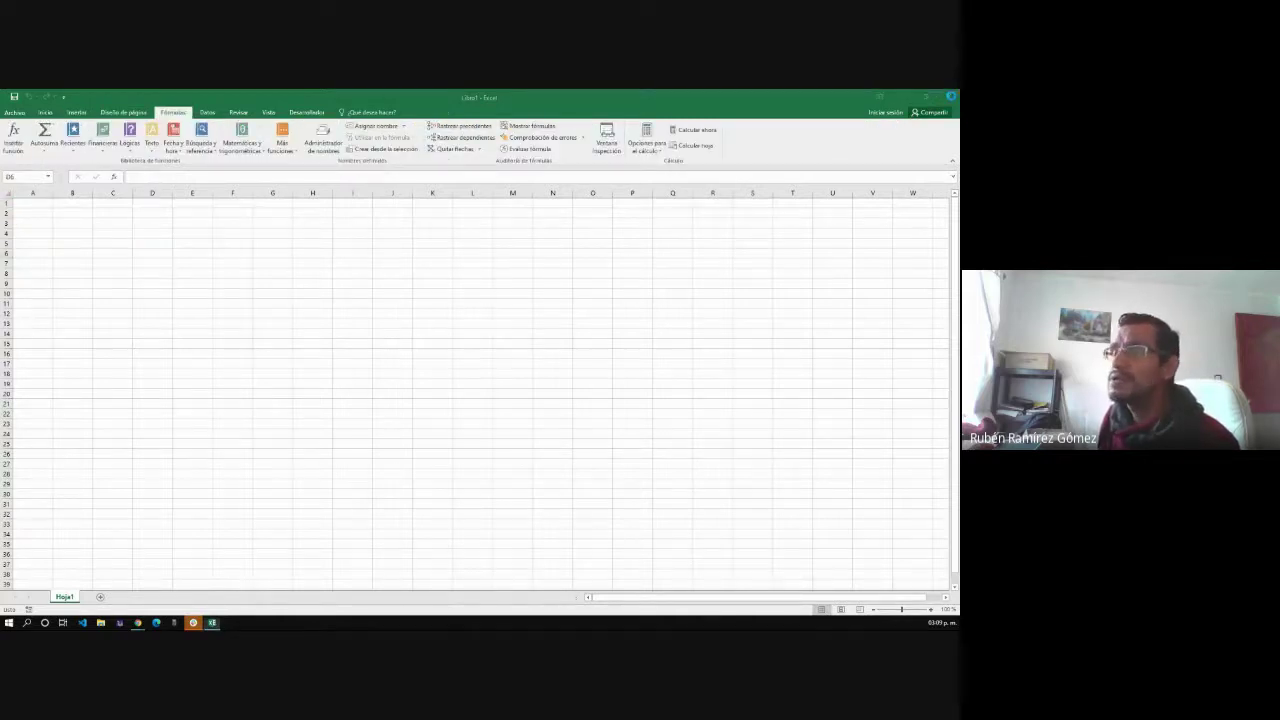
{"action": "key", "text": "alt+F4"}
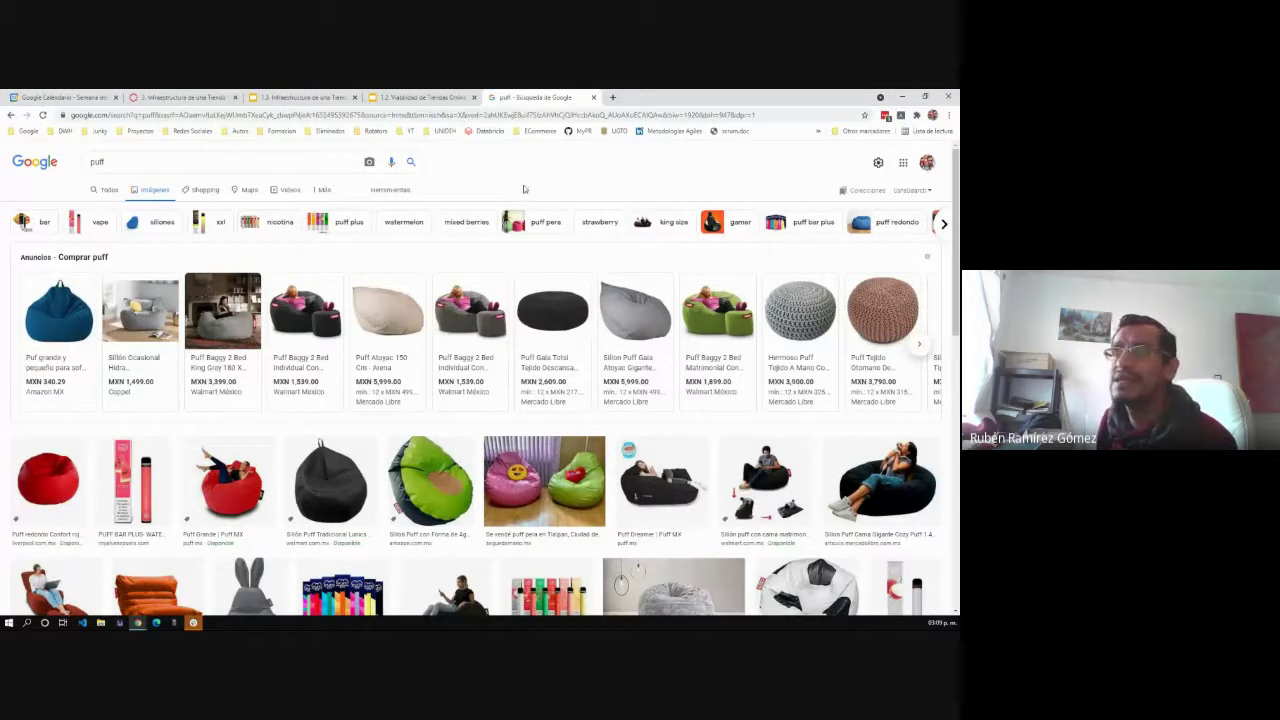
Launch Google Ads from the Google apps grid to reach the 'Todas las campañas' summary.
{"action": "left_click", "coordinate": [902, 162]}
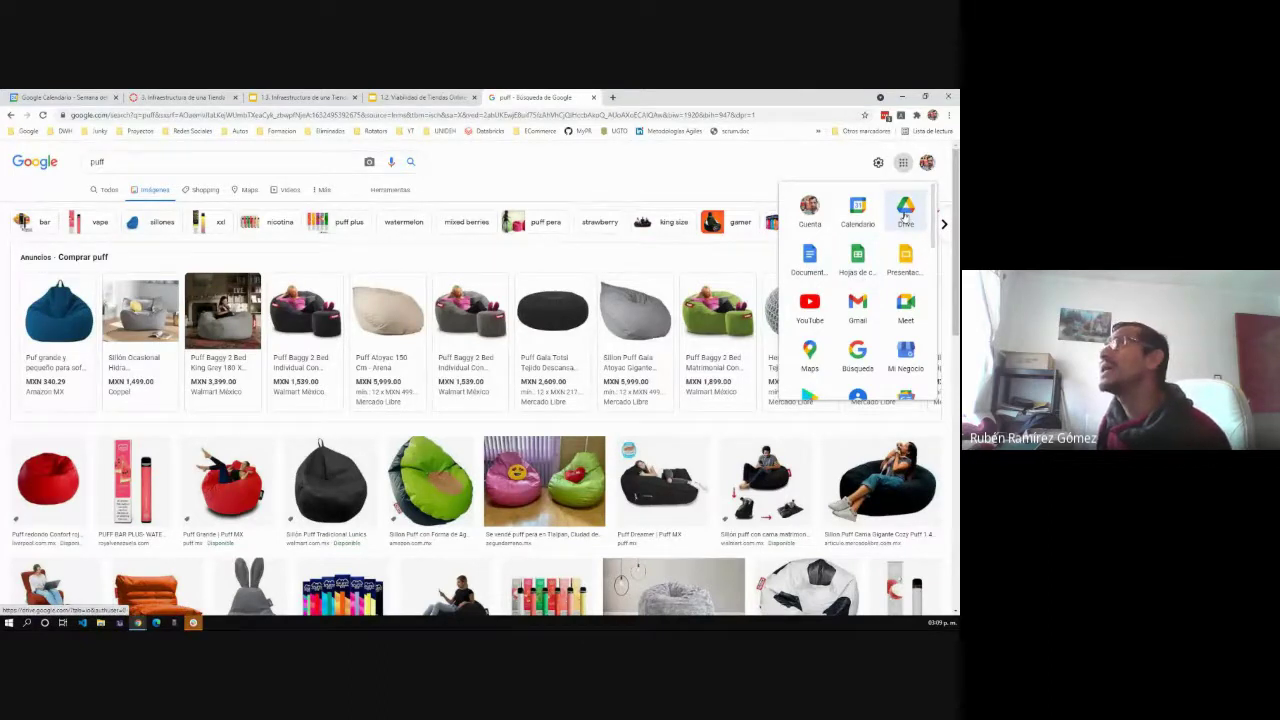
{"action": "left_click_drag", "start_coordinate": [934, 222], "coordinate": [935, 345]}
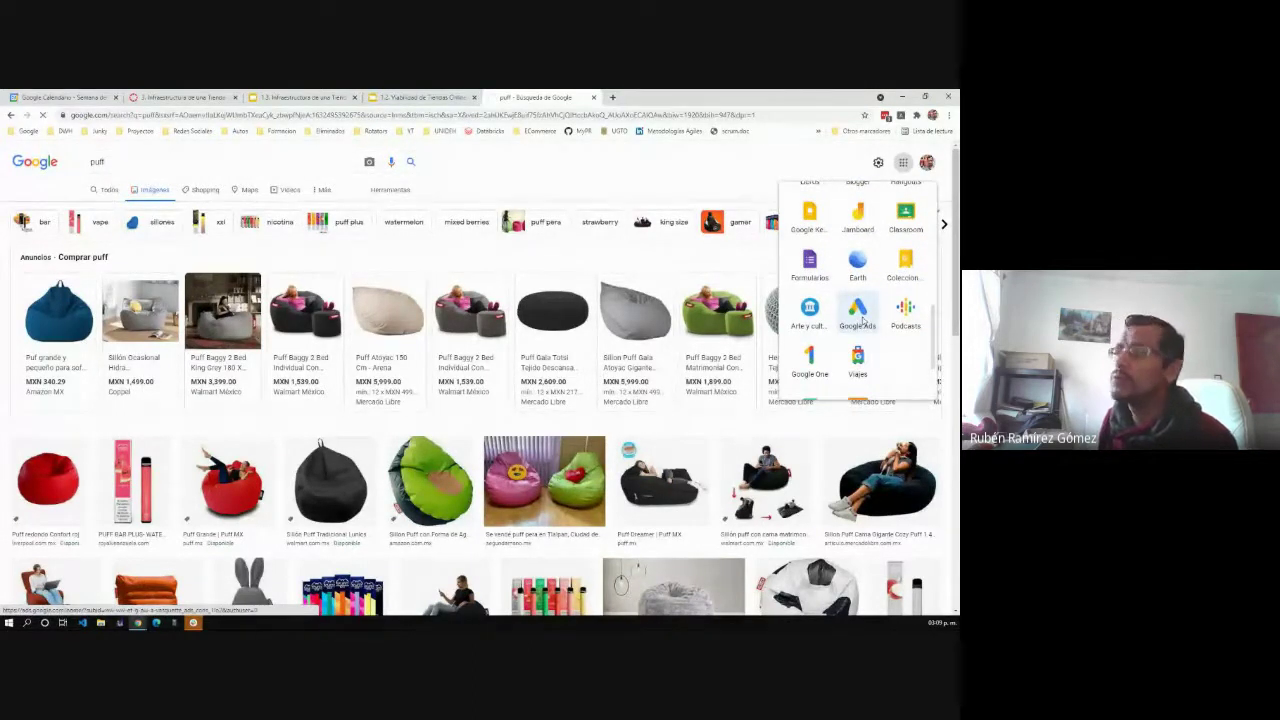
{"action": "left_click", "coordinate": [862, 319]}
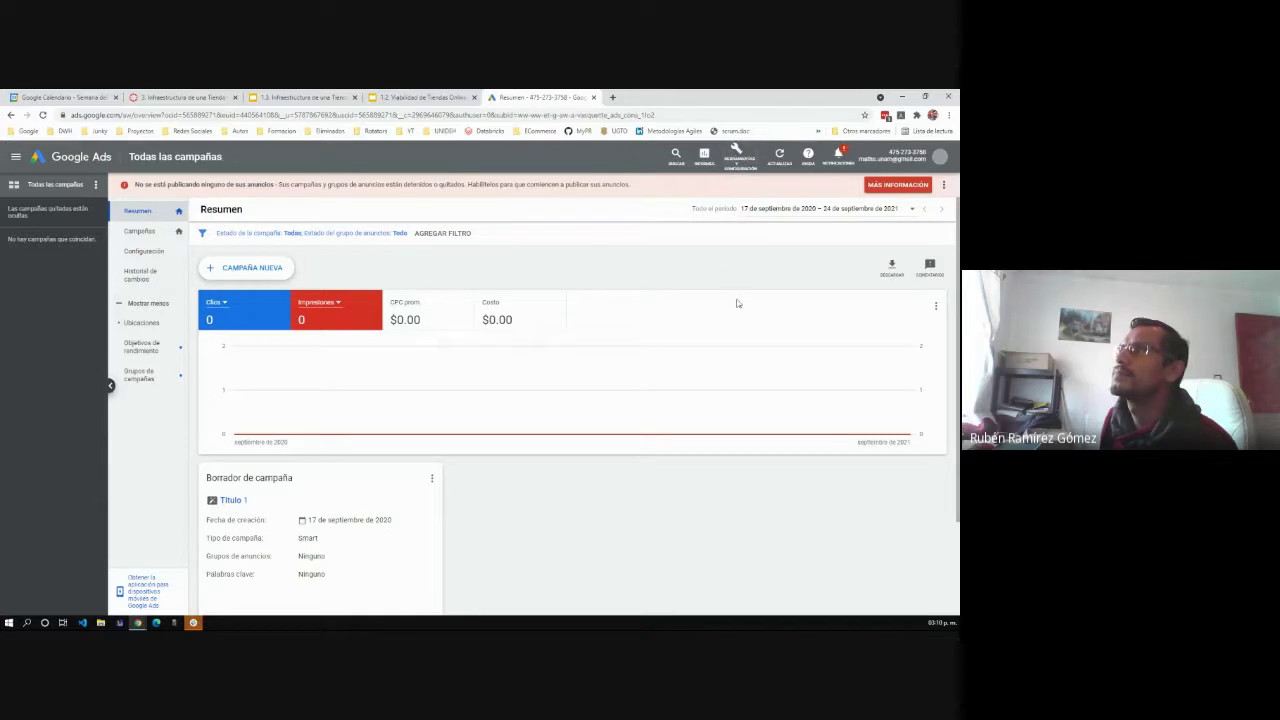
Open the 'Herramientas y configuración' tools menu in the Google Ads header.
{"action": "left_click", "coordinate": [735, 160]}
{"action": "left_click", "coordinate": [735, 158]}
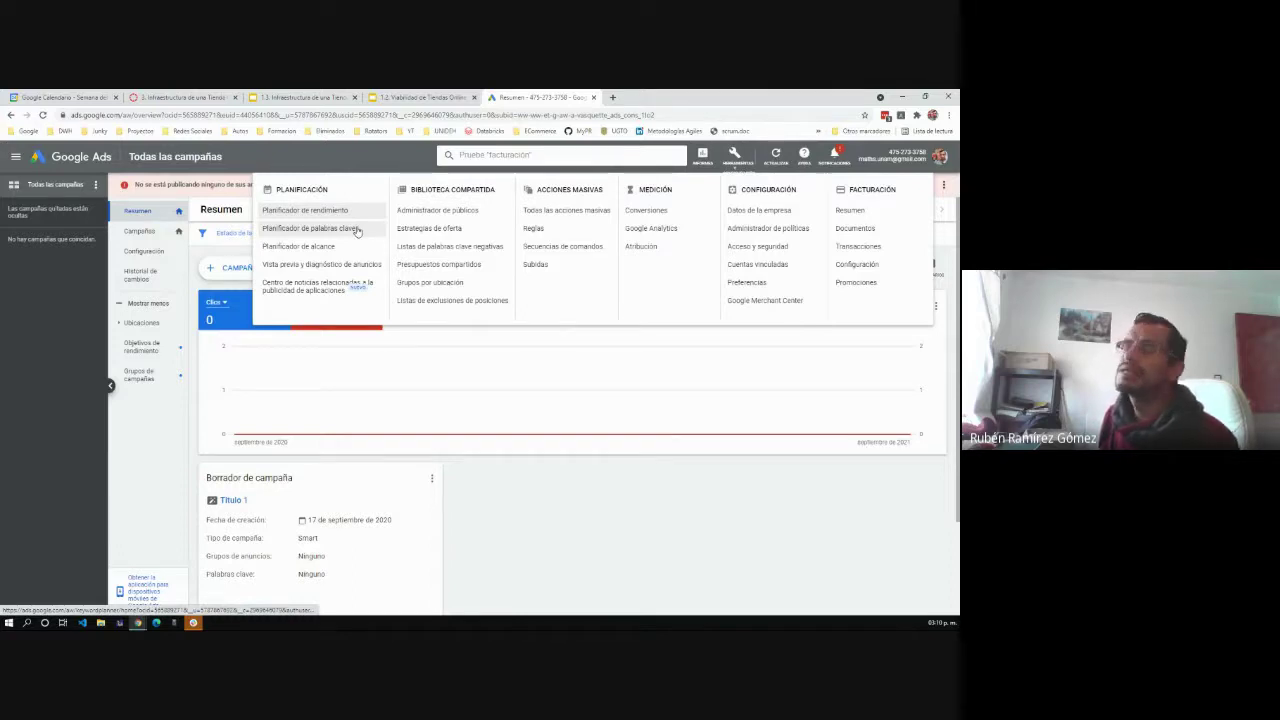
Visit the Keyword Planner, then close the Ads and Viabilidad tabs for Canvas page '3. Infraestructura'.
{"action": "left_click", "coordinate": [344, 229]}
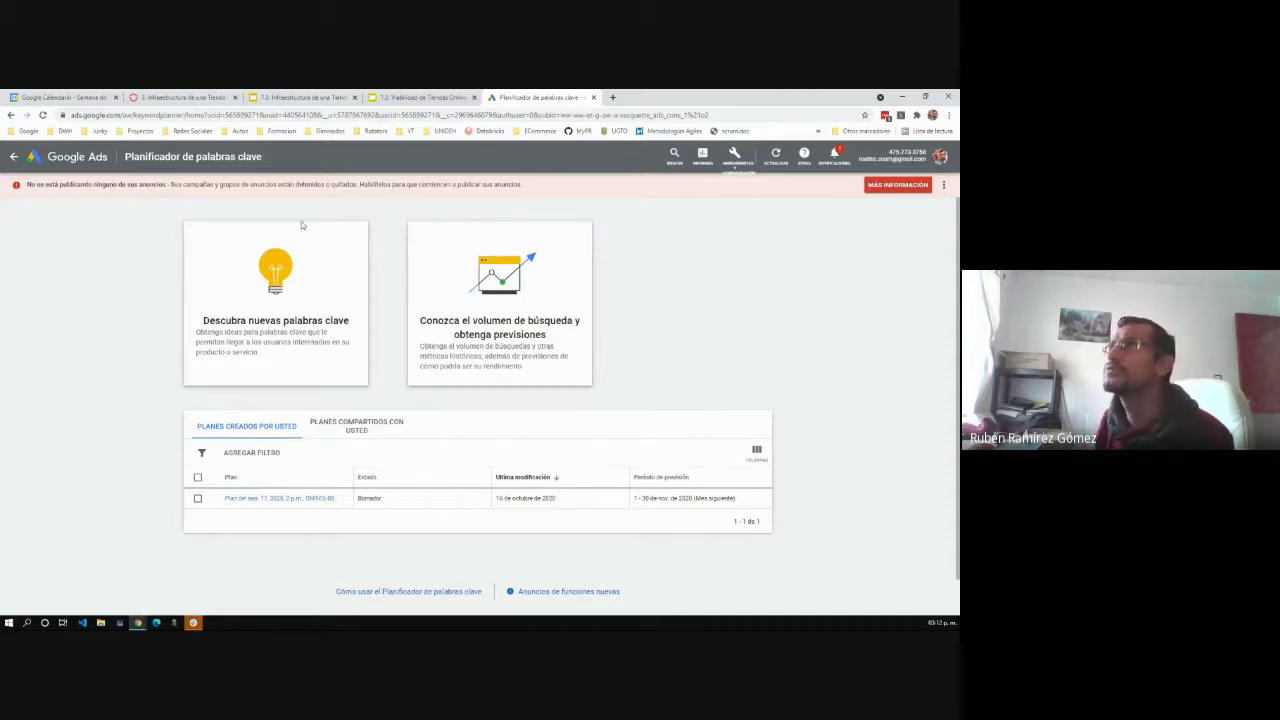
{"action": "left_click", "coordinate": [593, 97]}
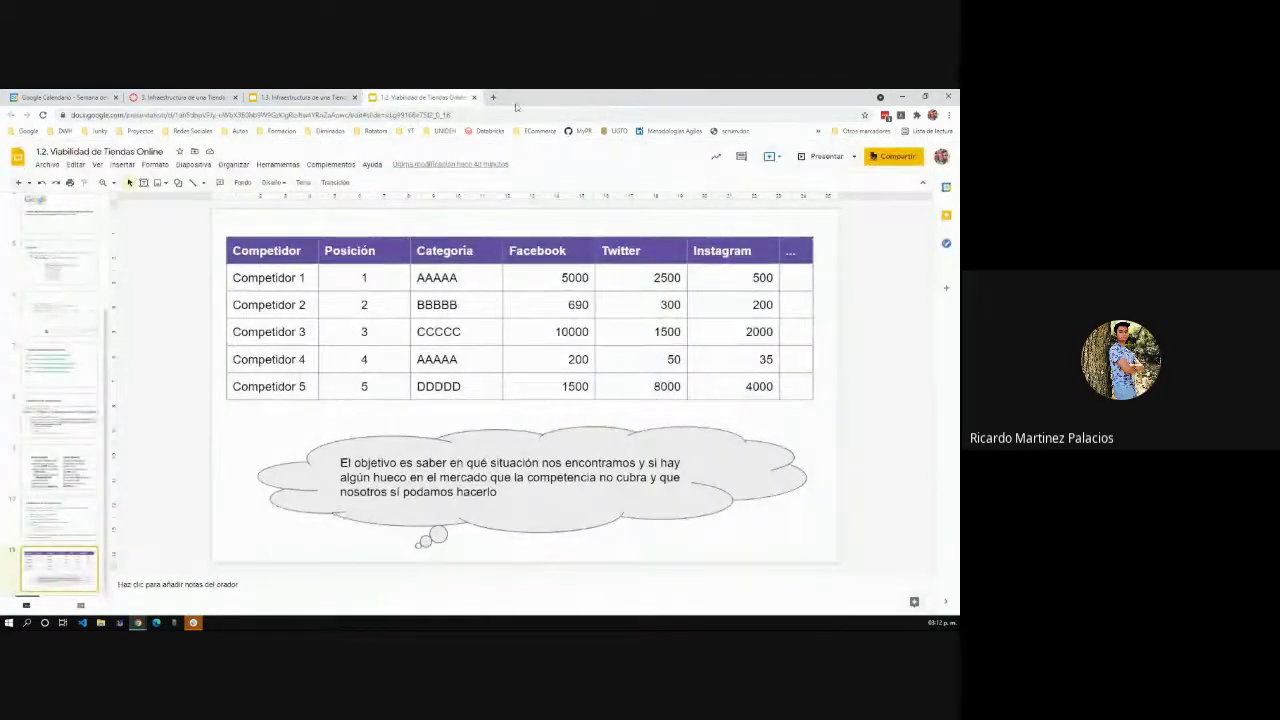
{"action": "left_click", "coordinate": [476, 97]}
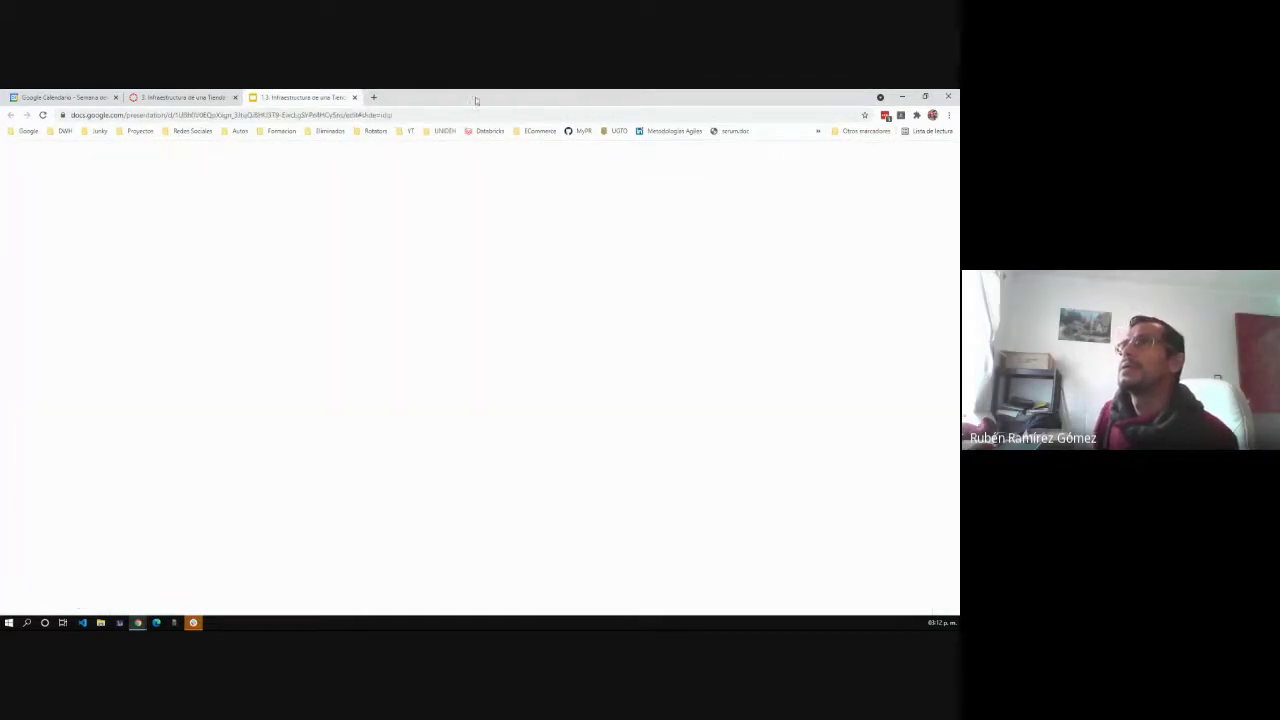
{"action": "left_click", "coordinate": [194, 97]}
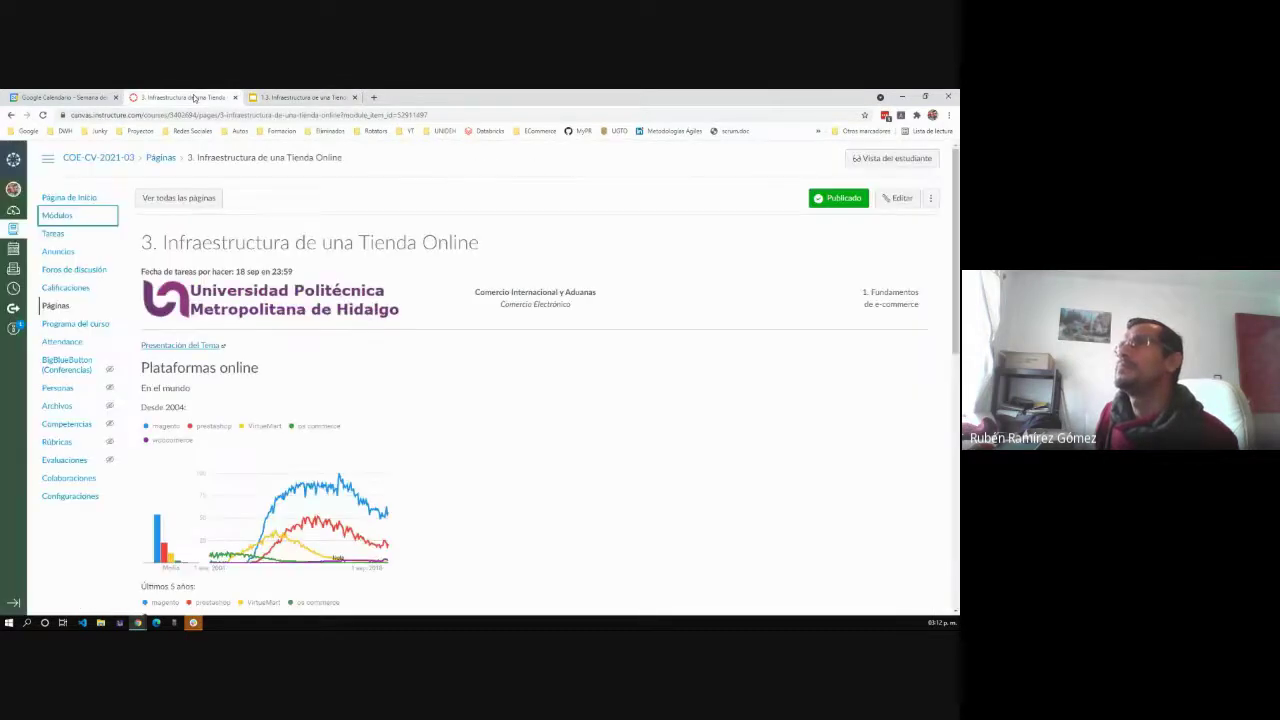